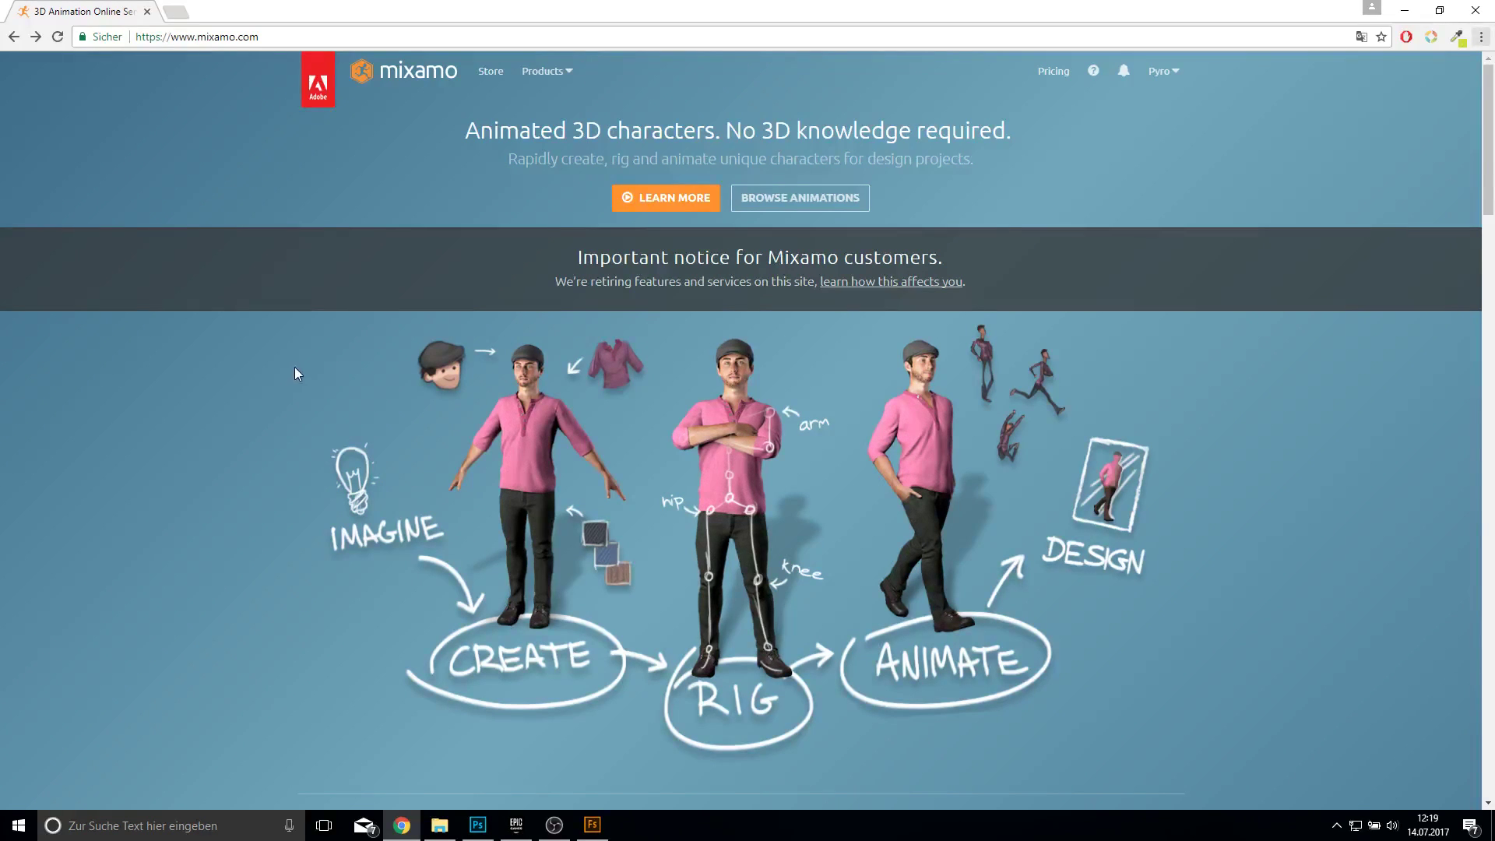
# Step: Open Mixamo's Adobe Fuse CC (Preview) page and follow its link to the Fuse page on Adobe.com
pyautogui.click(545, 71)
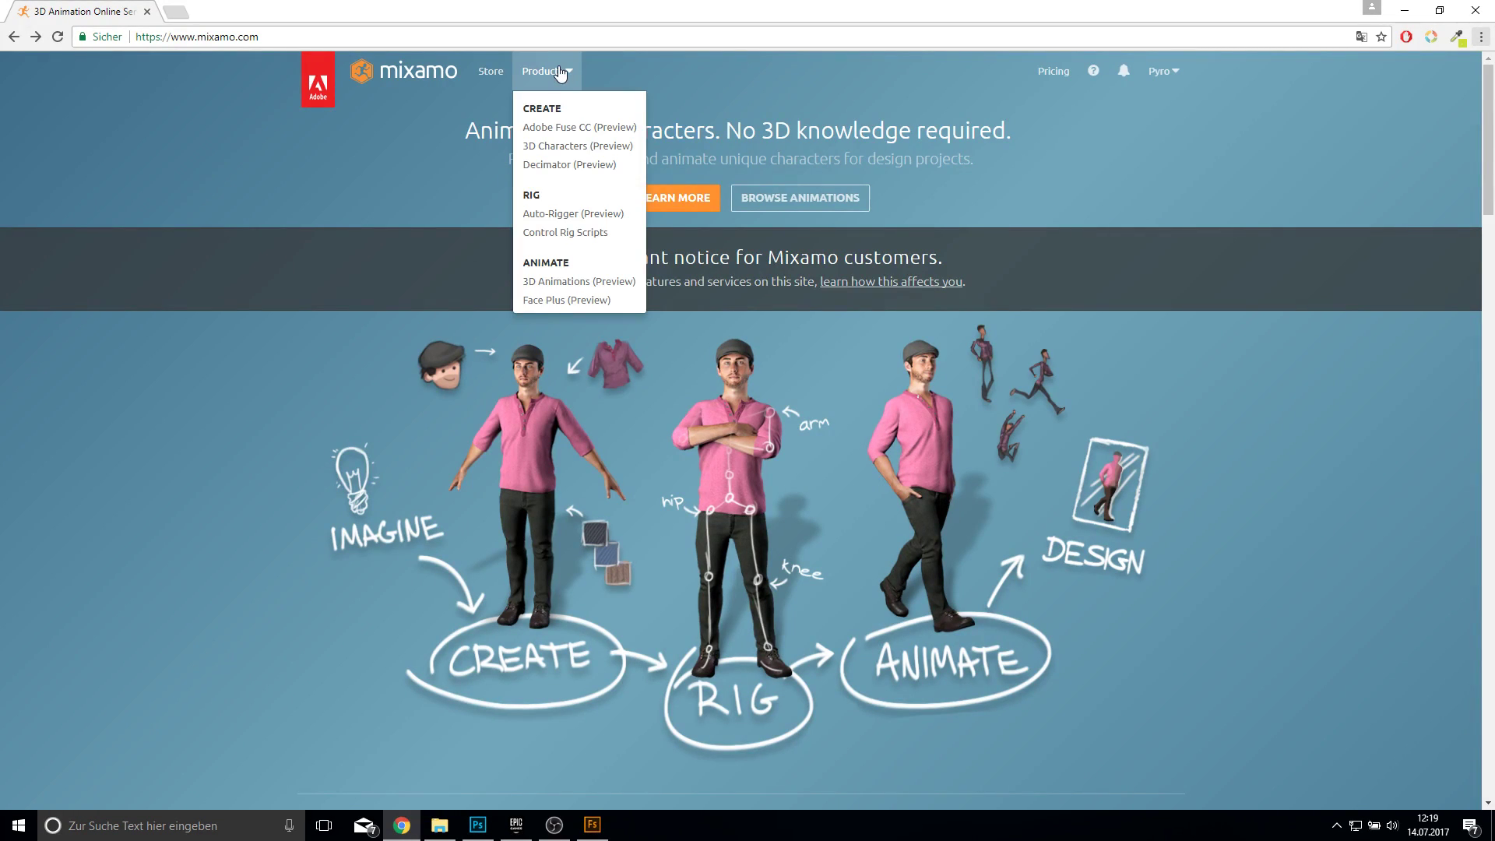
pyautogui.click(579, 127)
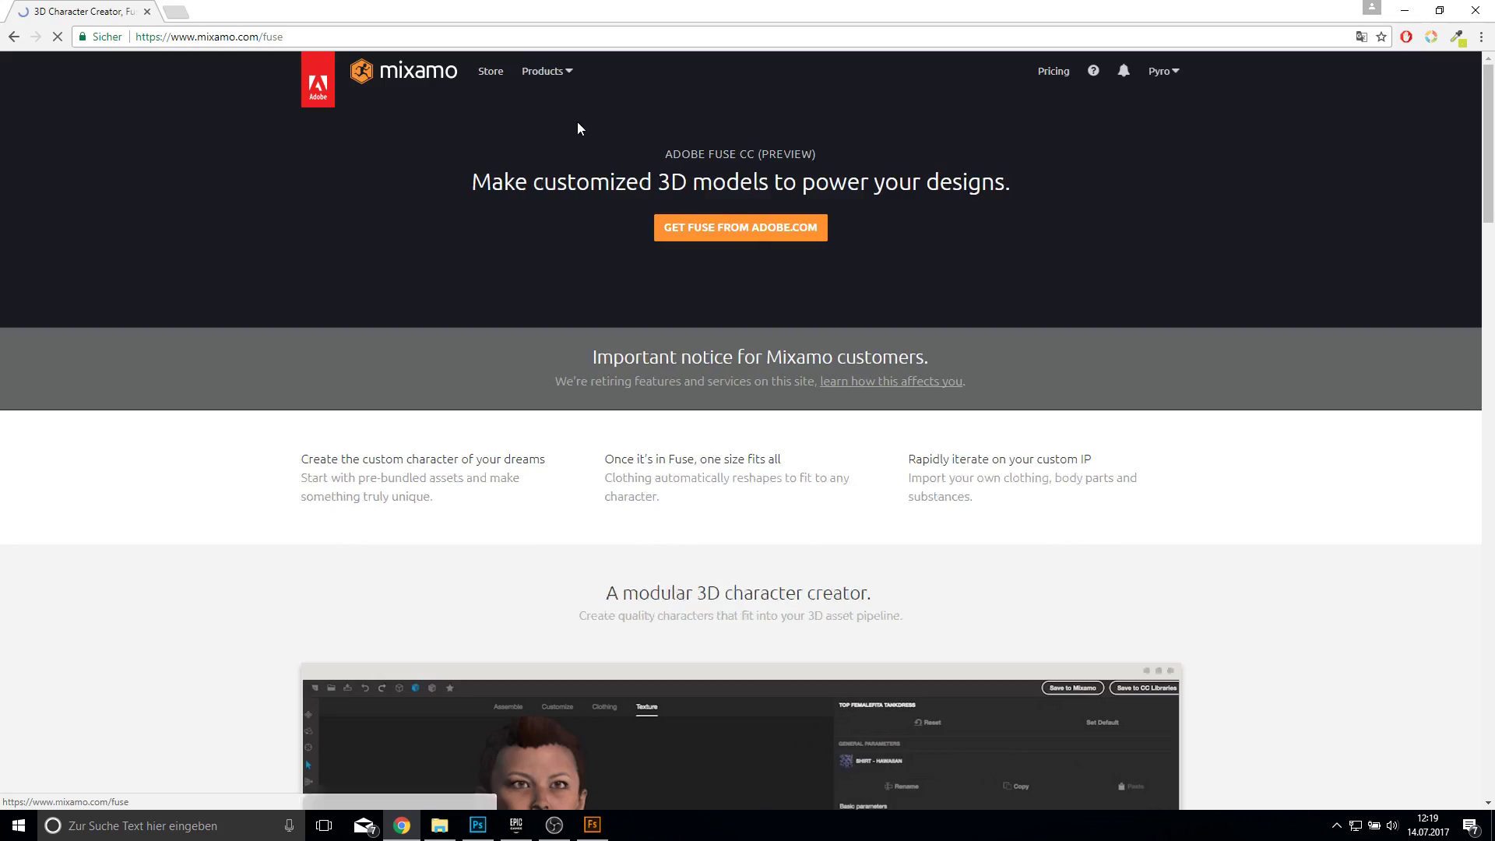
pyautogui.click(713, 243)
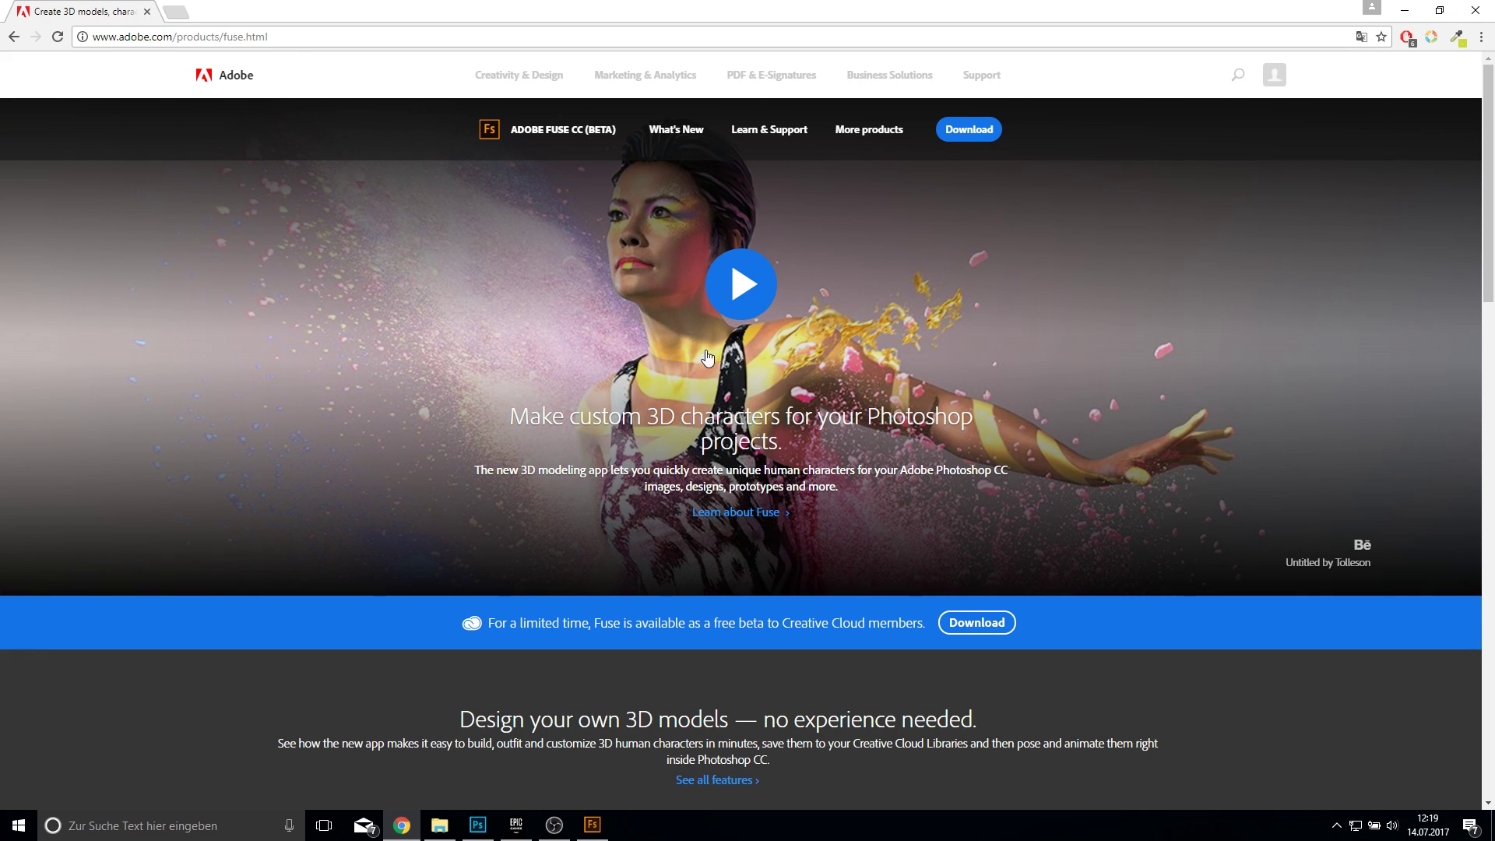
# Step: Switch to Adobe Fuse CC and assemble a character from the Male Fit A head, torso, legs and arms
pyautogui.click(598, 837)
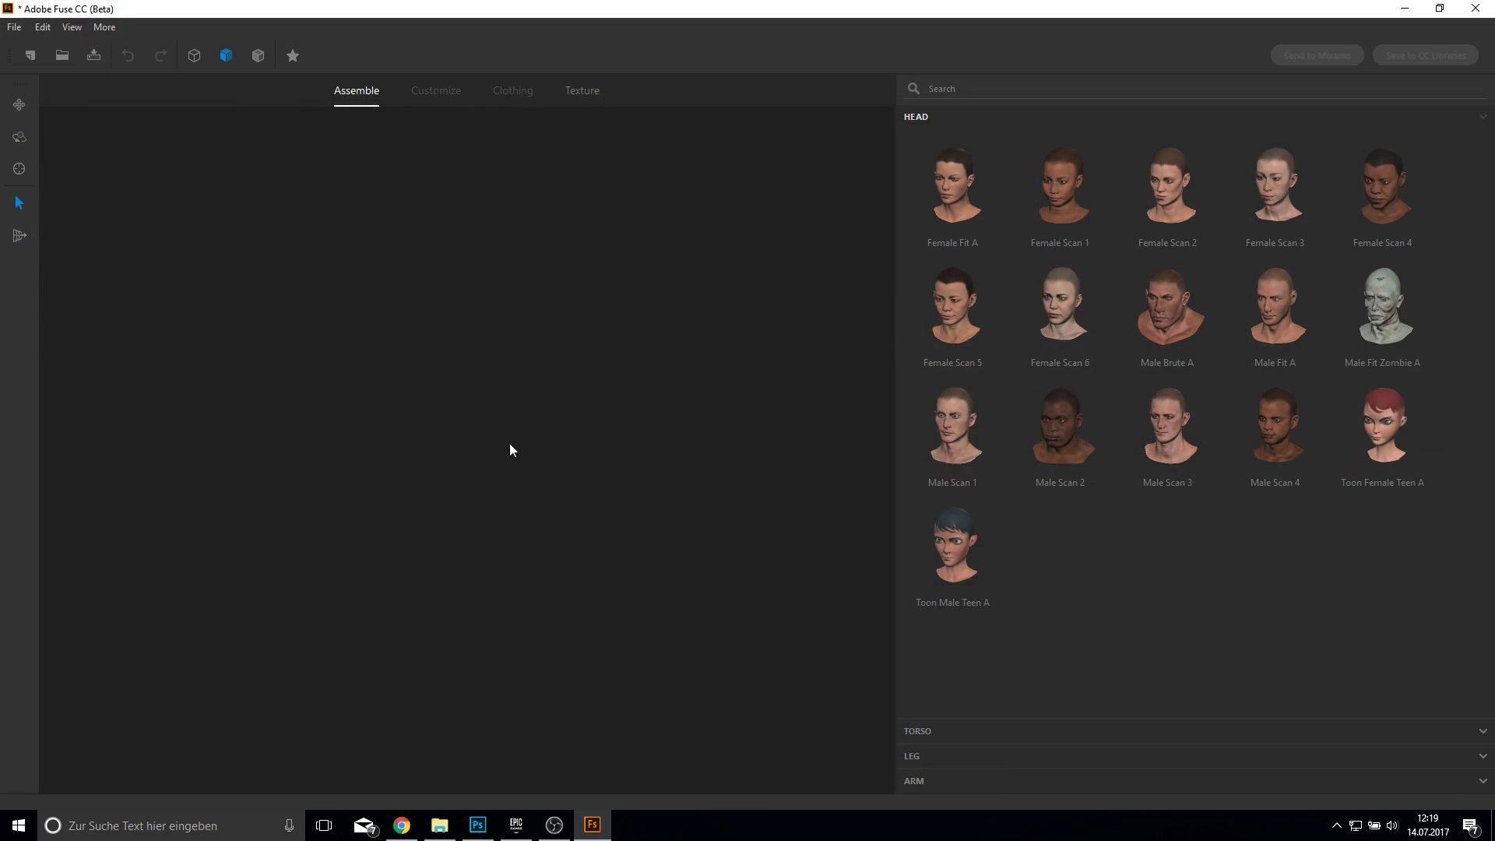
pyautogui.doubleClick(845, 13)
pyautogui.doubleClick(832, 106)
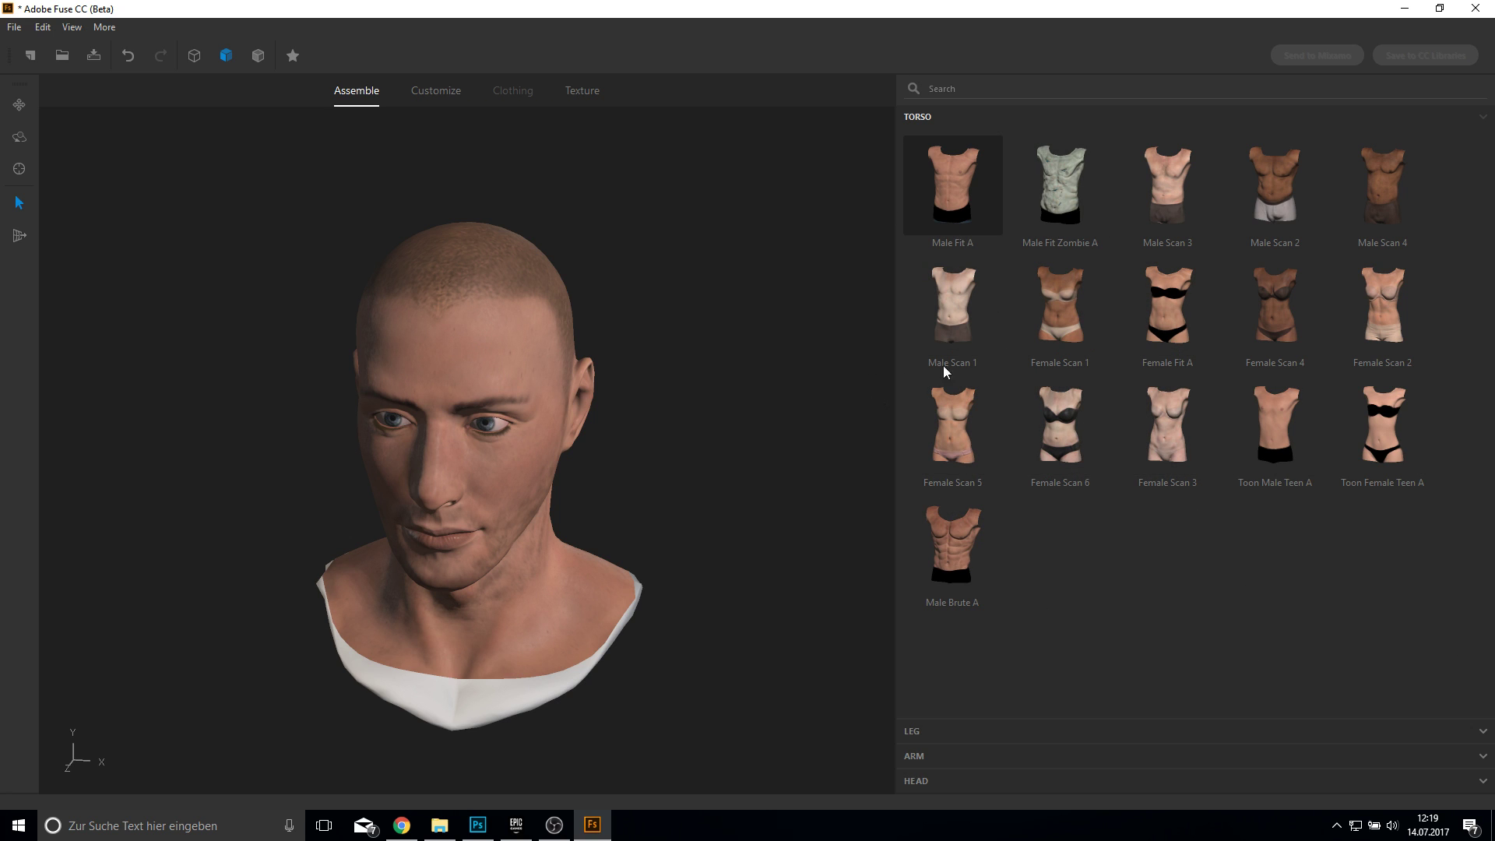
pyautogui.click(936, 190)
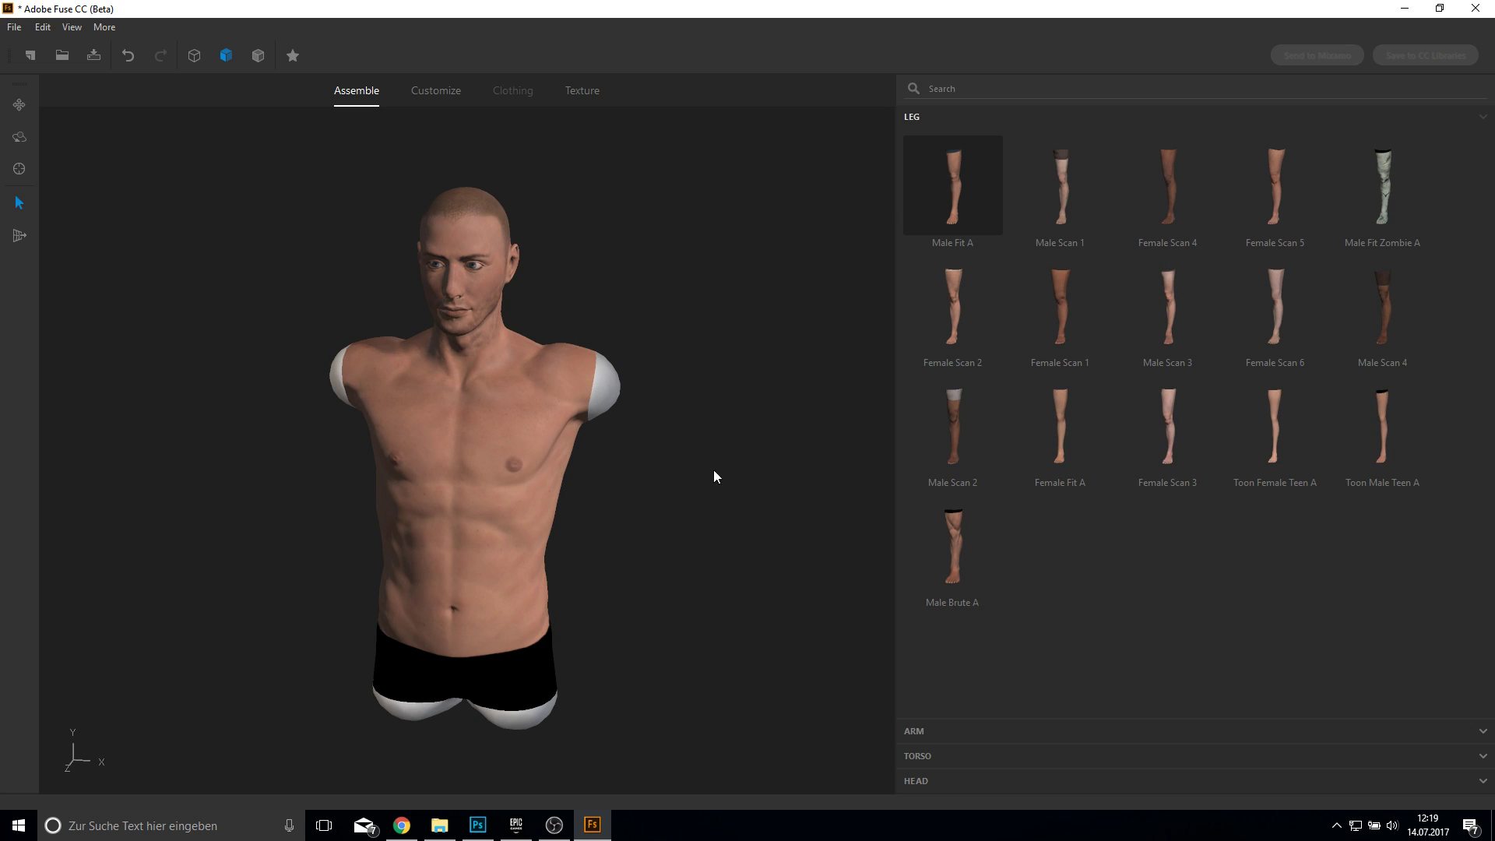
pyautogui.click(953, 227)
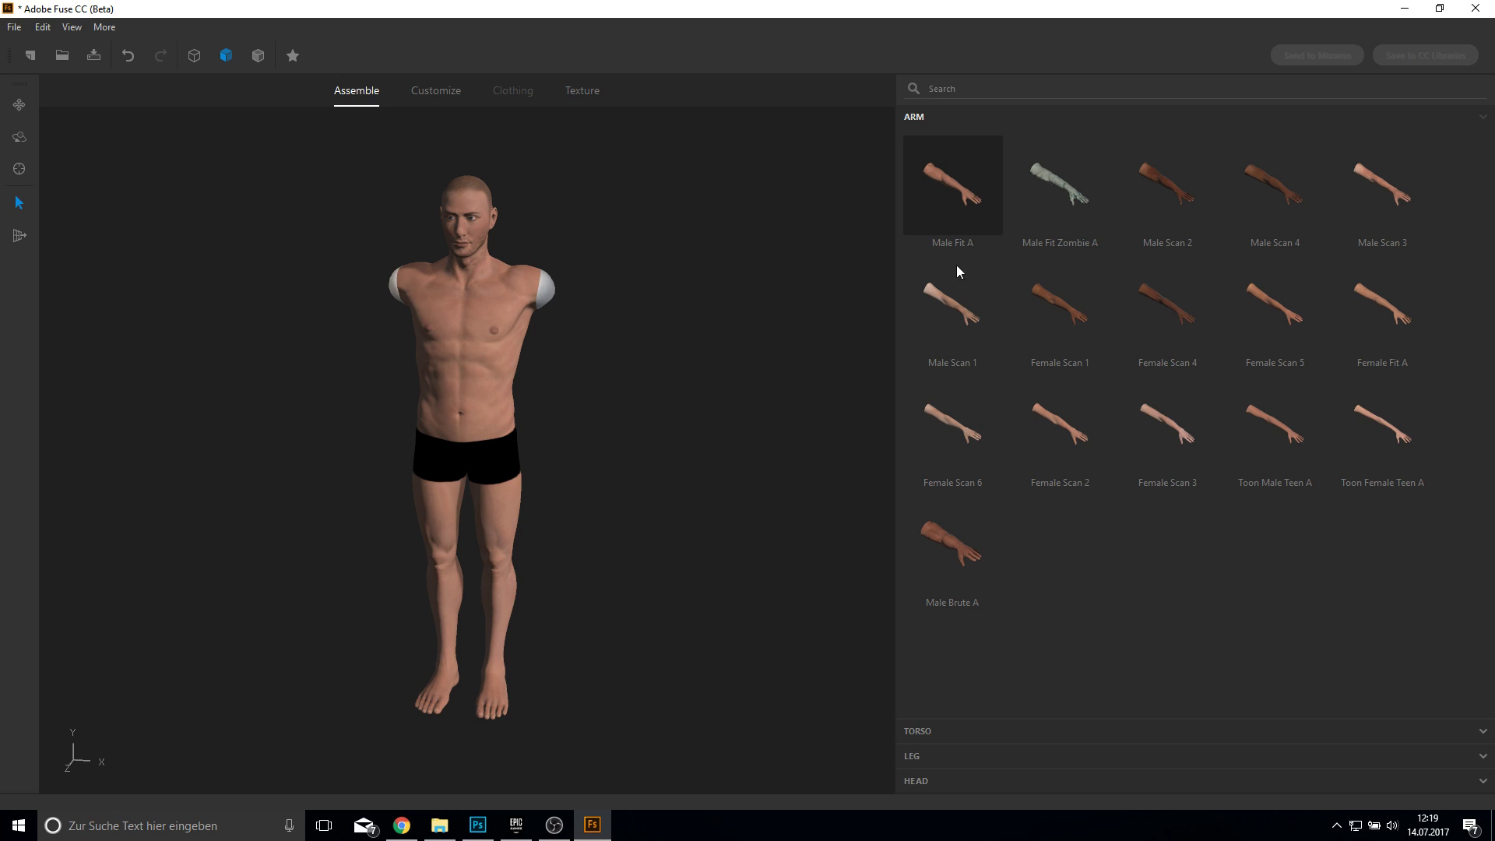
pyautogui.click(952, 195)
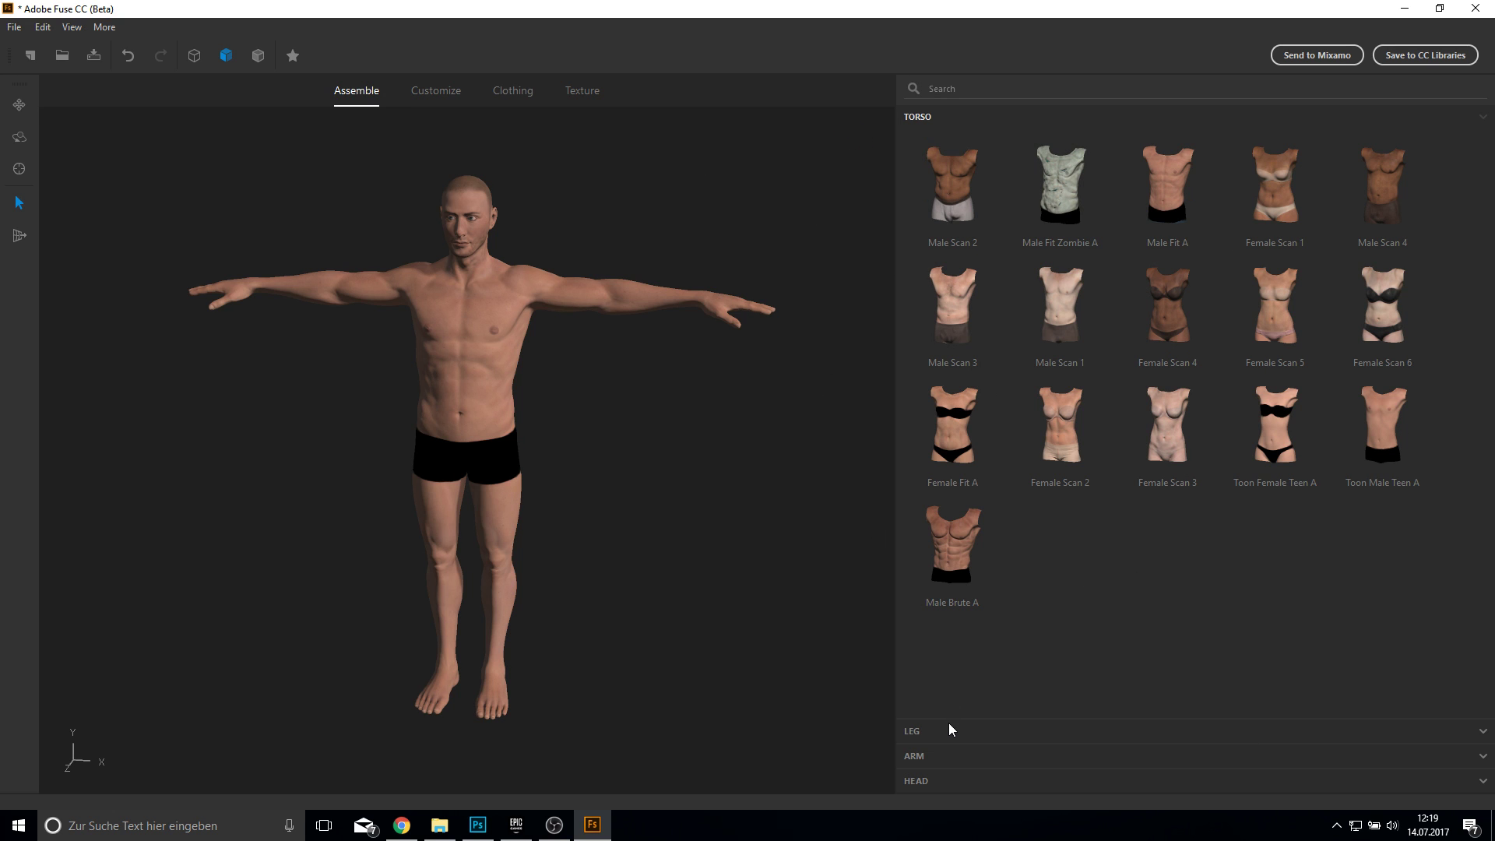
# Step: Look through the available leg, arm, head and torso body parts
pyautogui.click(949, 728)
pyautogui.click(945, 755)
pyautogui.click(936, 781)
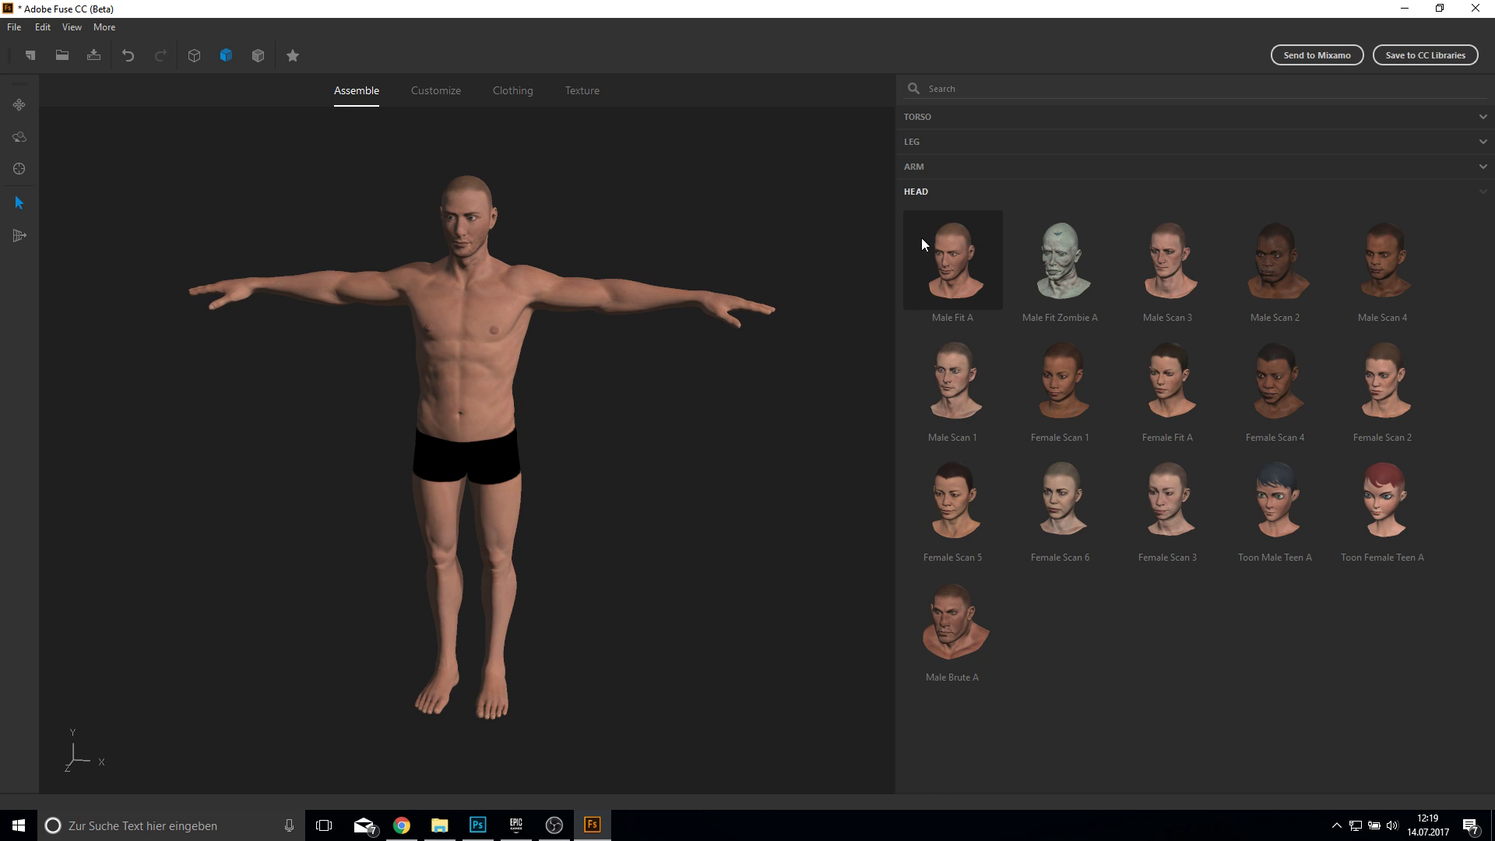
pyautogui.click(924, 166)
pyautogui.click(912, 142)
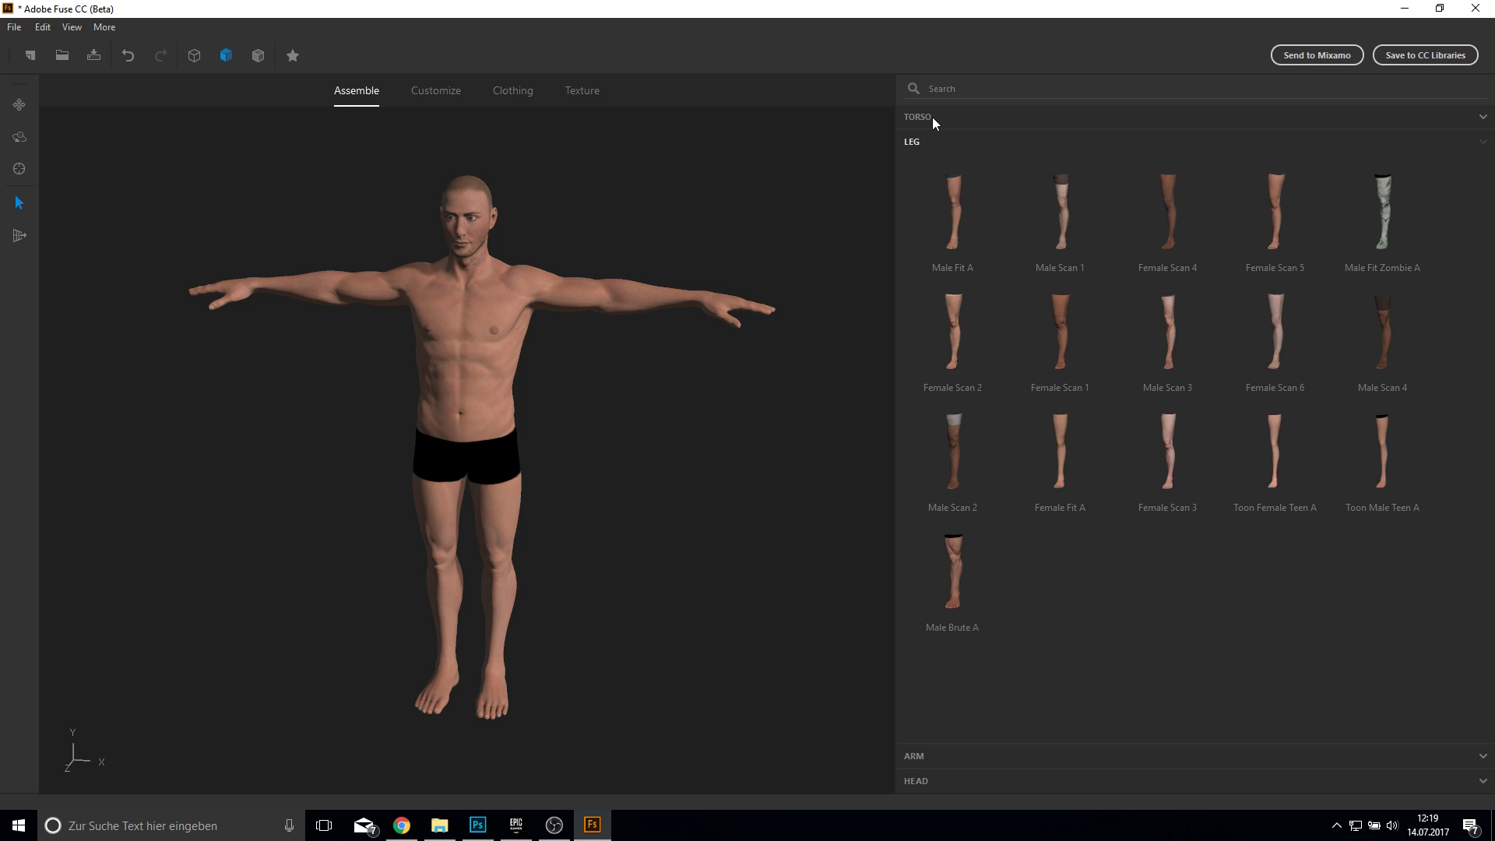
pyautogui.click(932, 117)
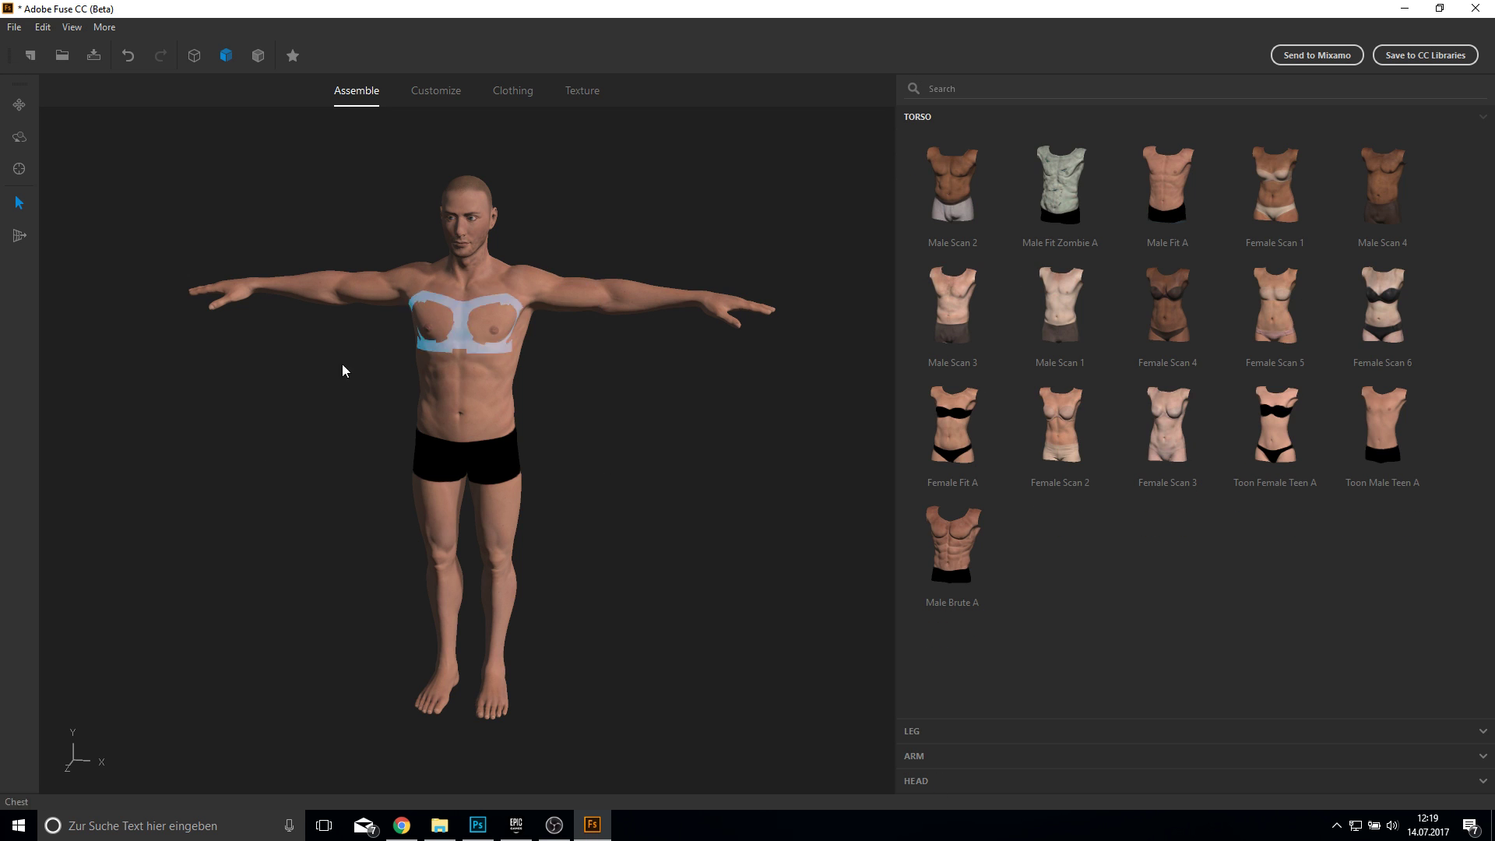
# Step: Compare the viewport display modes and examine the assembled character using the pan and orbit tools
pyautogui.click(260, 57)
pyautogui.click(200, 54)
pyautogui.click(227, 57)
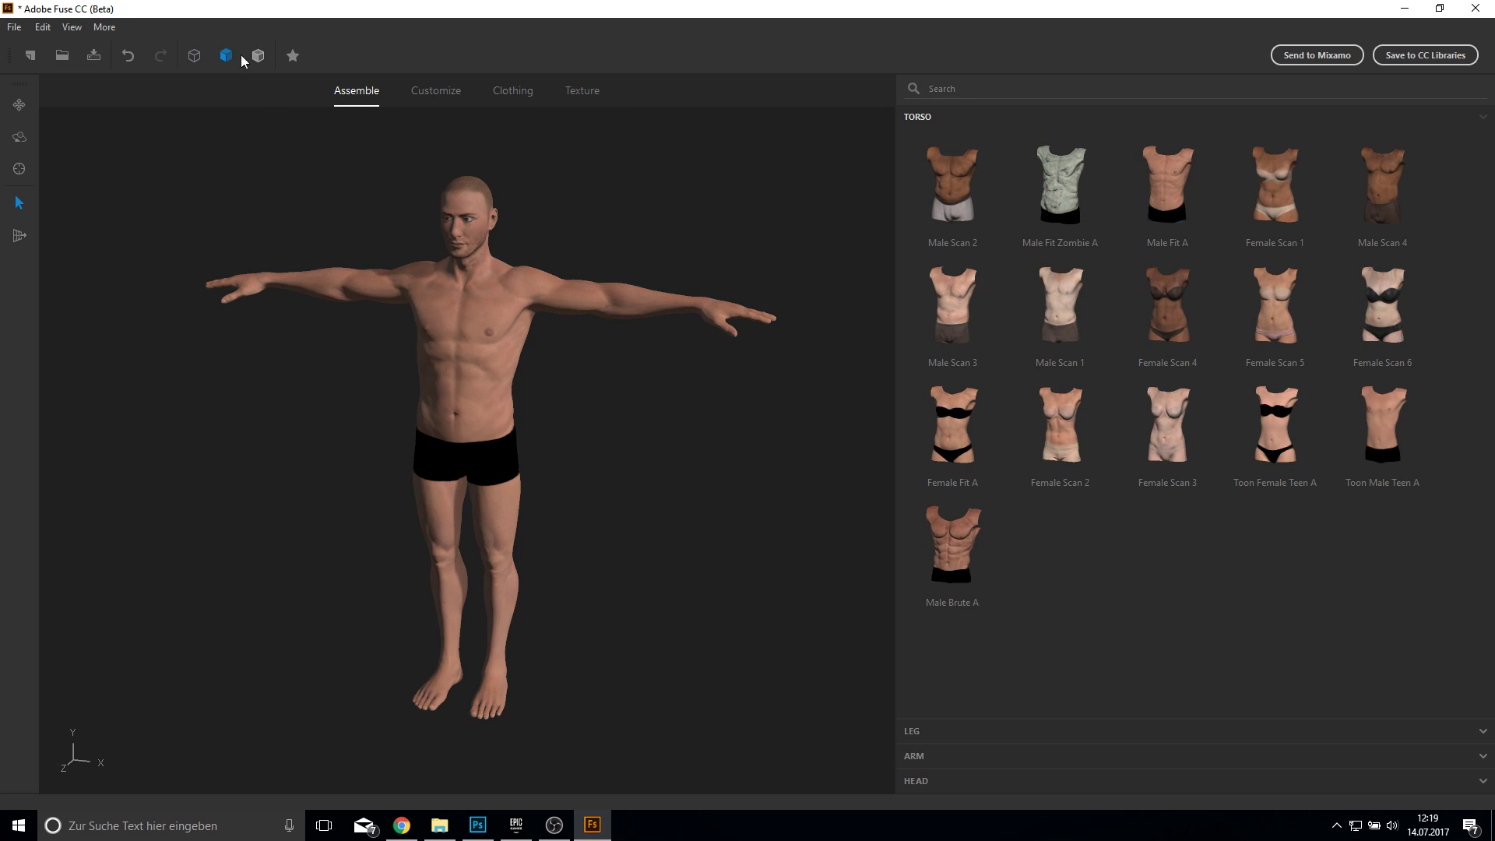
pyautogui.click(21, 173)
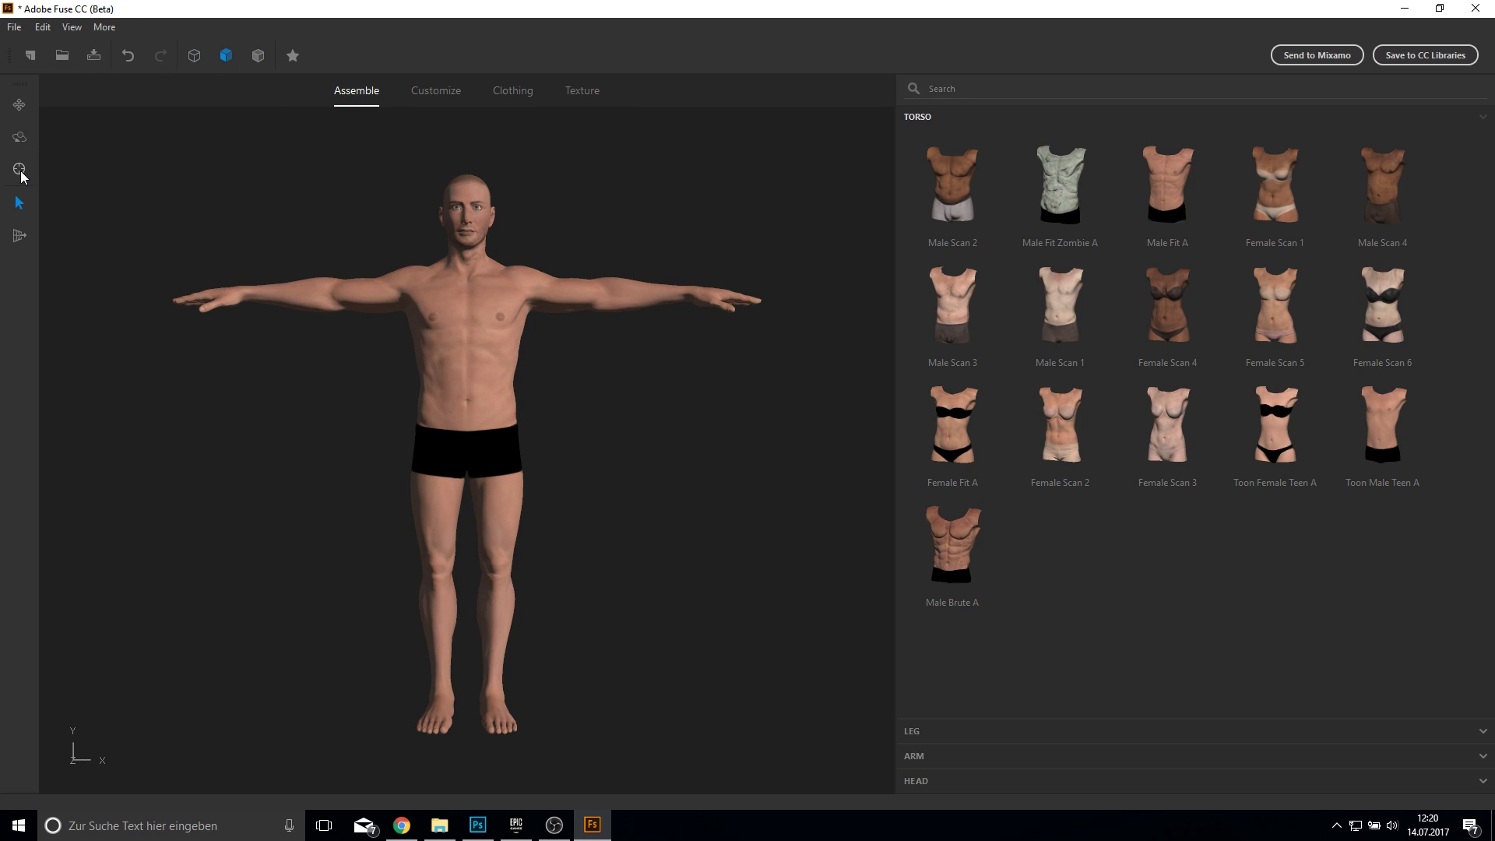
pyautogui.click(19, 104)
pyautogui.moveTo(366, 254); pyautogui.dragTo(41, 148)
pyautogui.moveTo(233, 272); pyautogui.dragTo(843, 294)
# Step: Open the body customization settings, view the character from above and the front, and review the arm, head and leg parameters
pyautogui.click(434, 96)
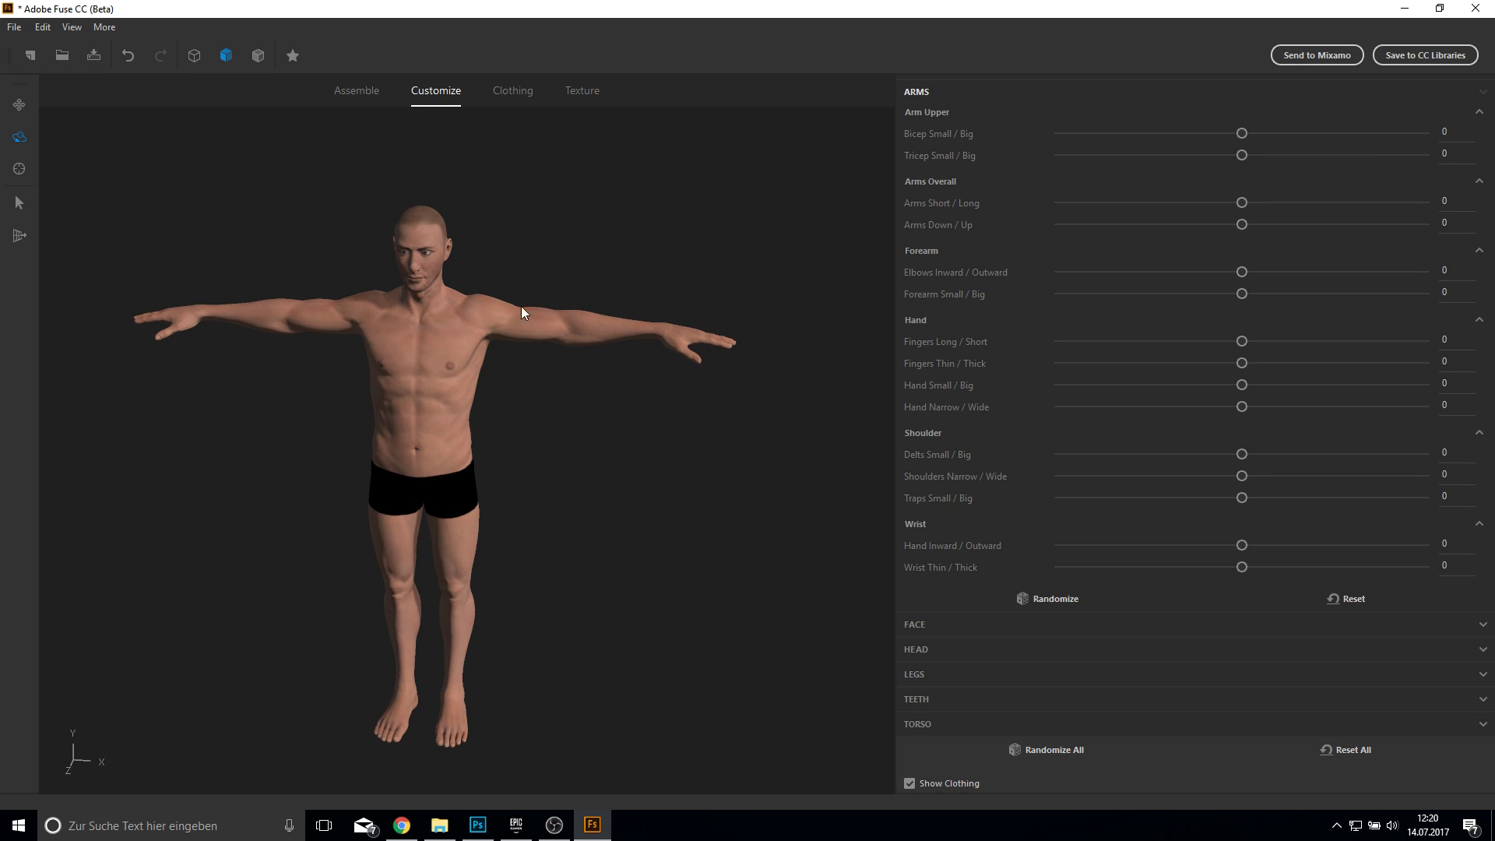
pyautogui.moveTo(521, 306); pyautogui.dragTo(528, 386)
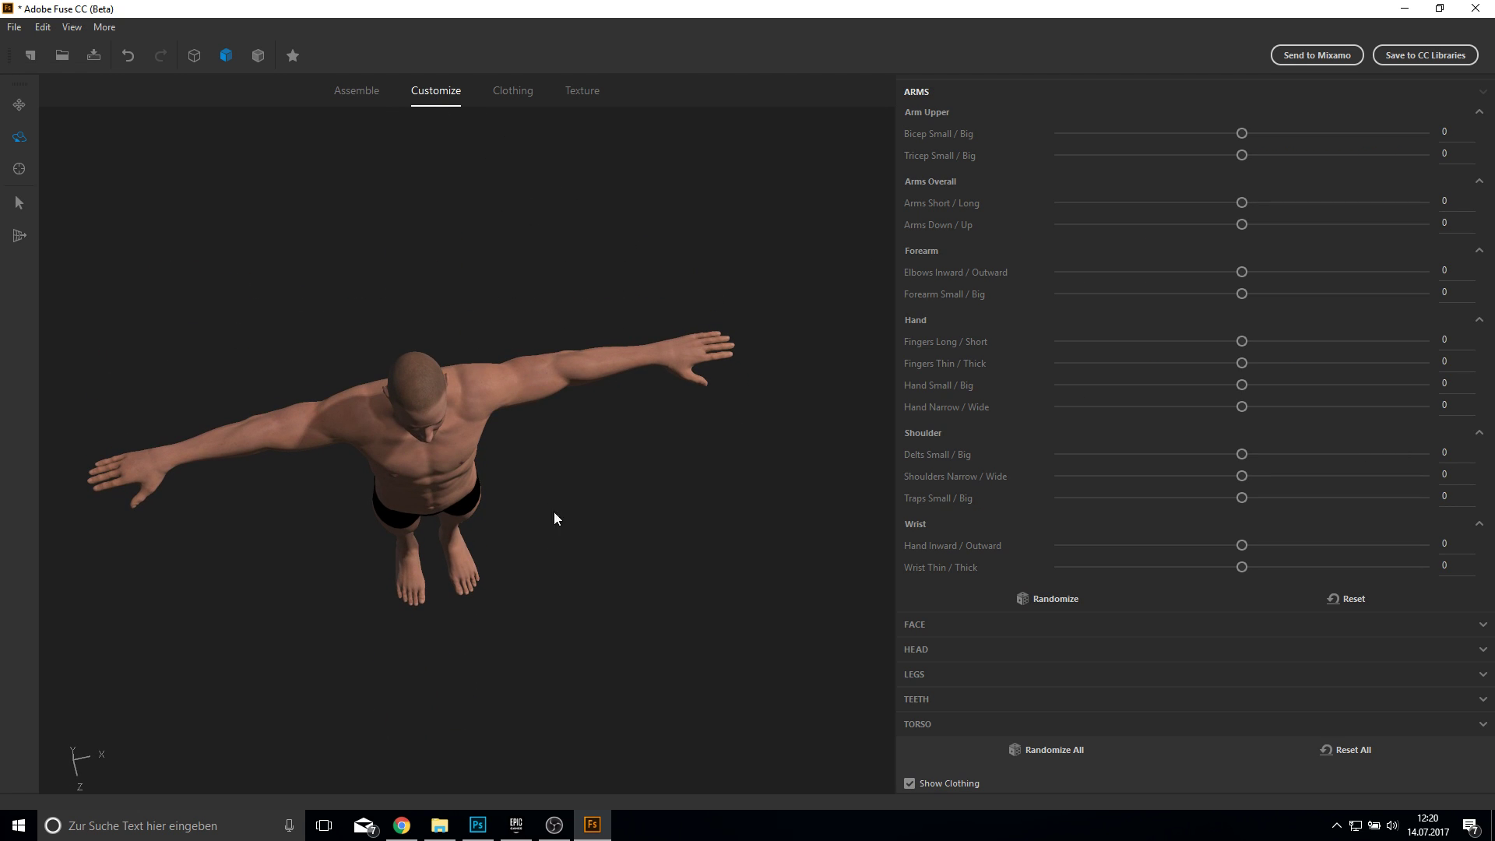
pyautogui.moveTo(554, 513); pyautogui.dragTo(671, 366)
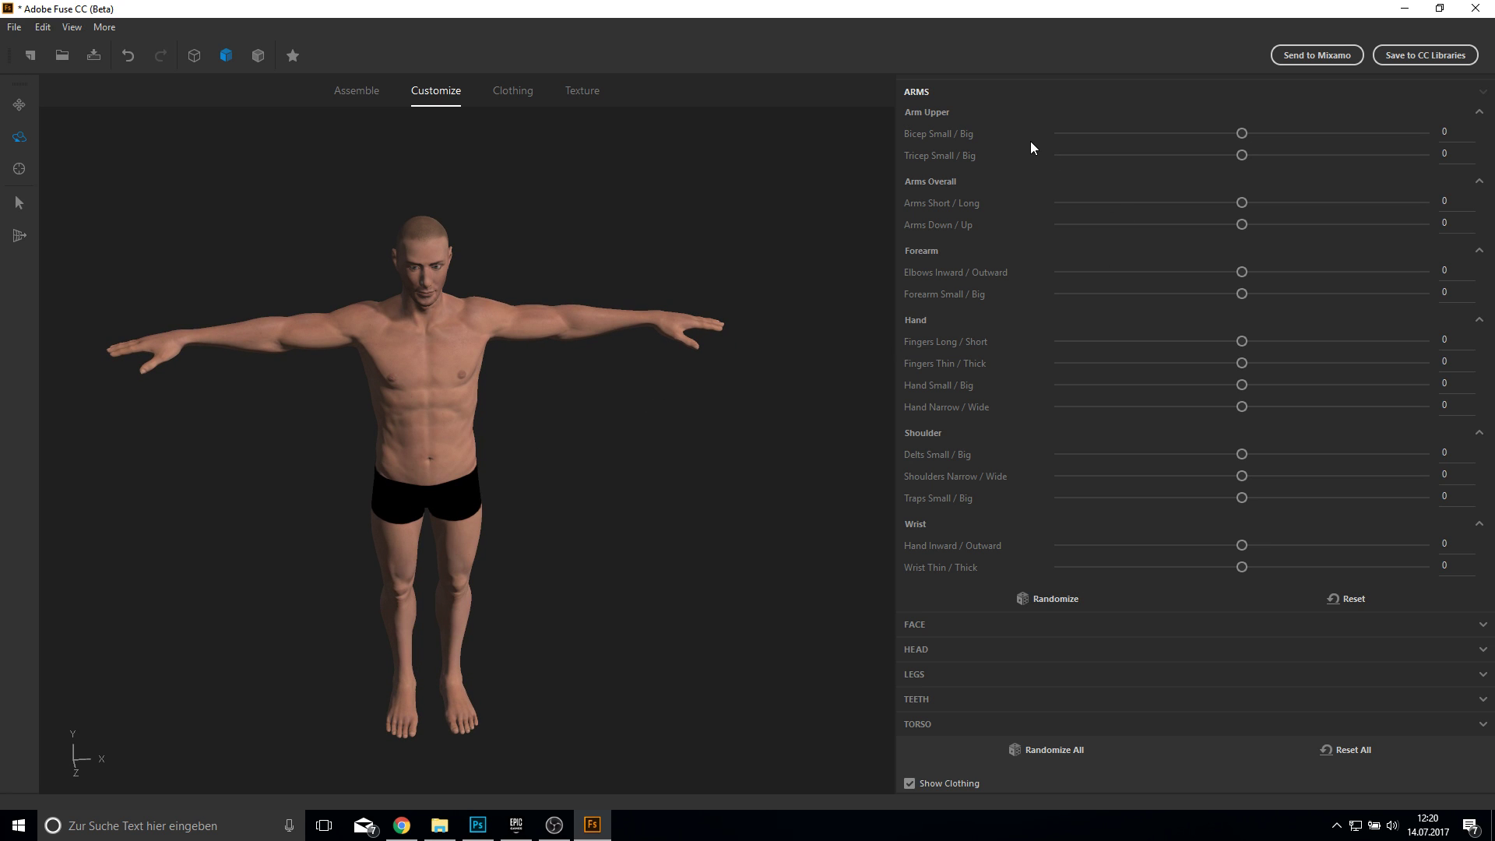
pyautogui.click(946, 646)
pyautogui.click(957, 675)
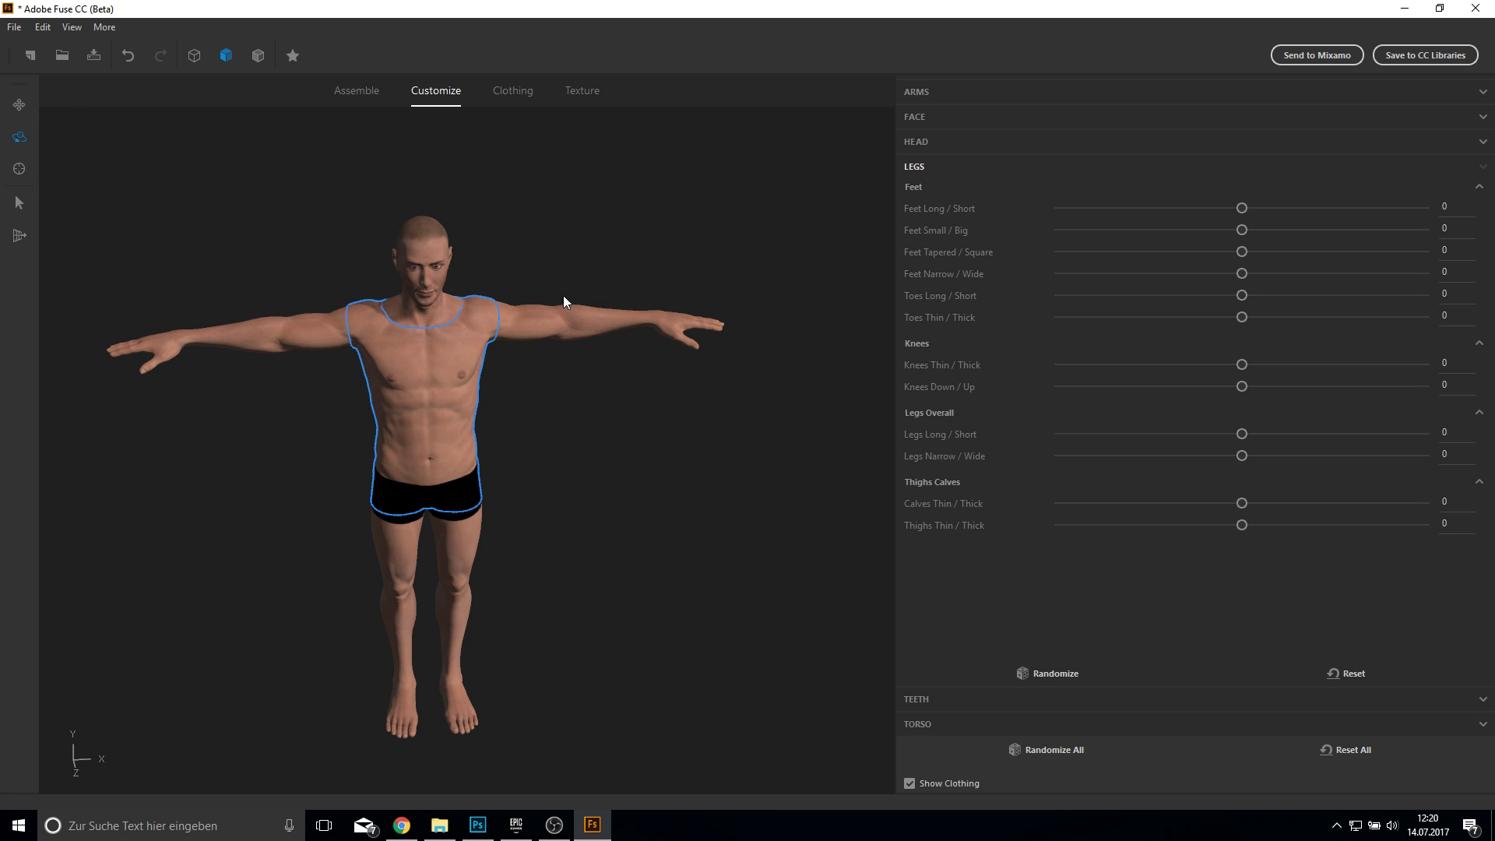
# Step: Try sculpting the upper arms directly on the model to Bicep -19 and Tricep 50, and undo the change
pyautogui.moveTo(565, 301); pyautogui.dragTo(608, 437)
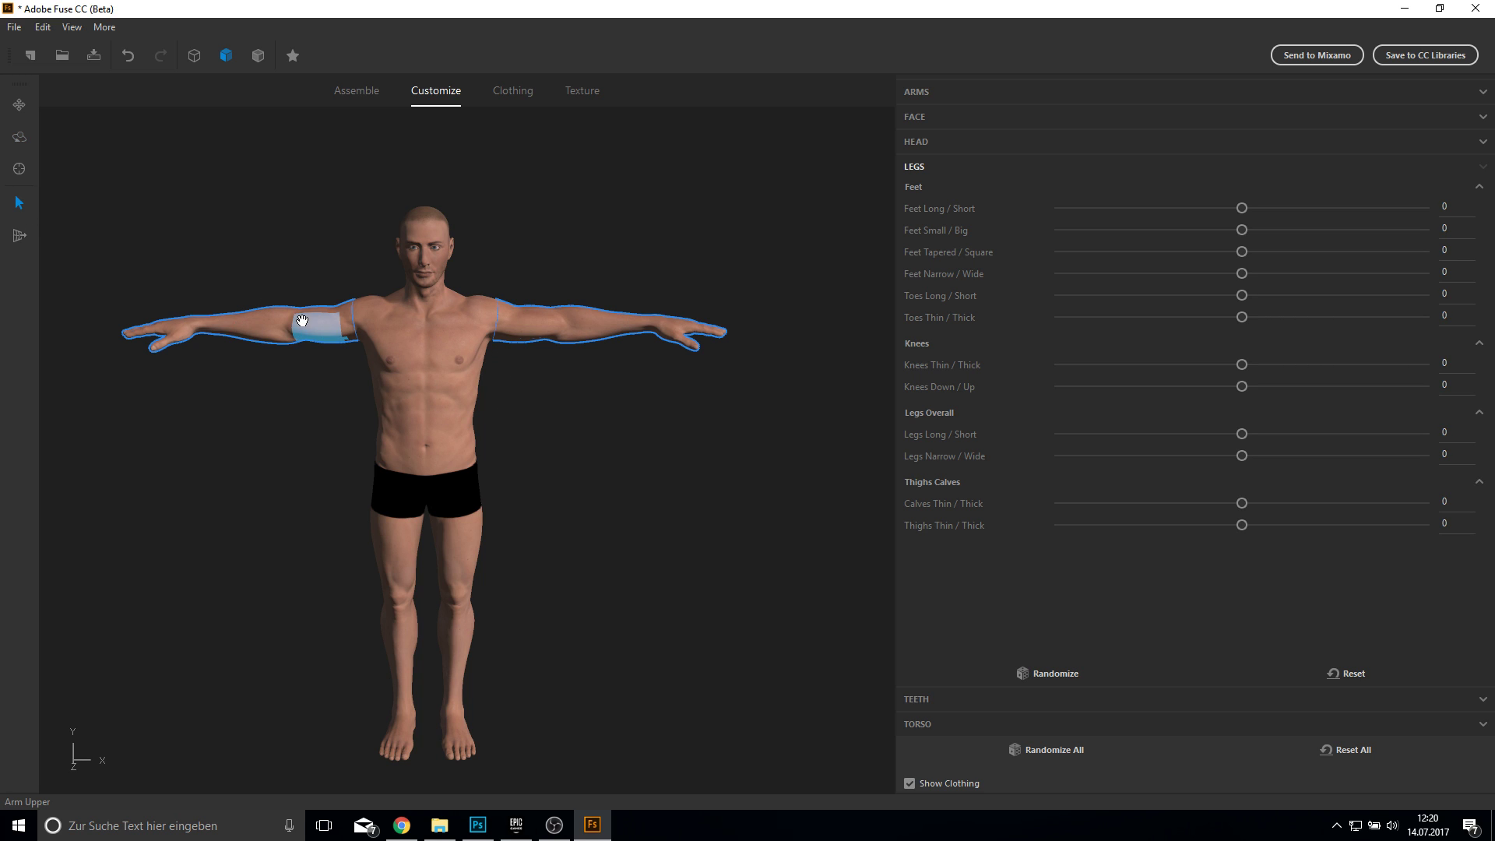
pyautogui.moveTo(326, 322); pyautogui.dragTo(366, 337)
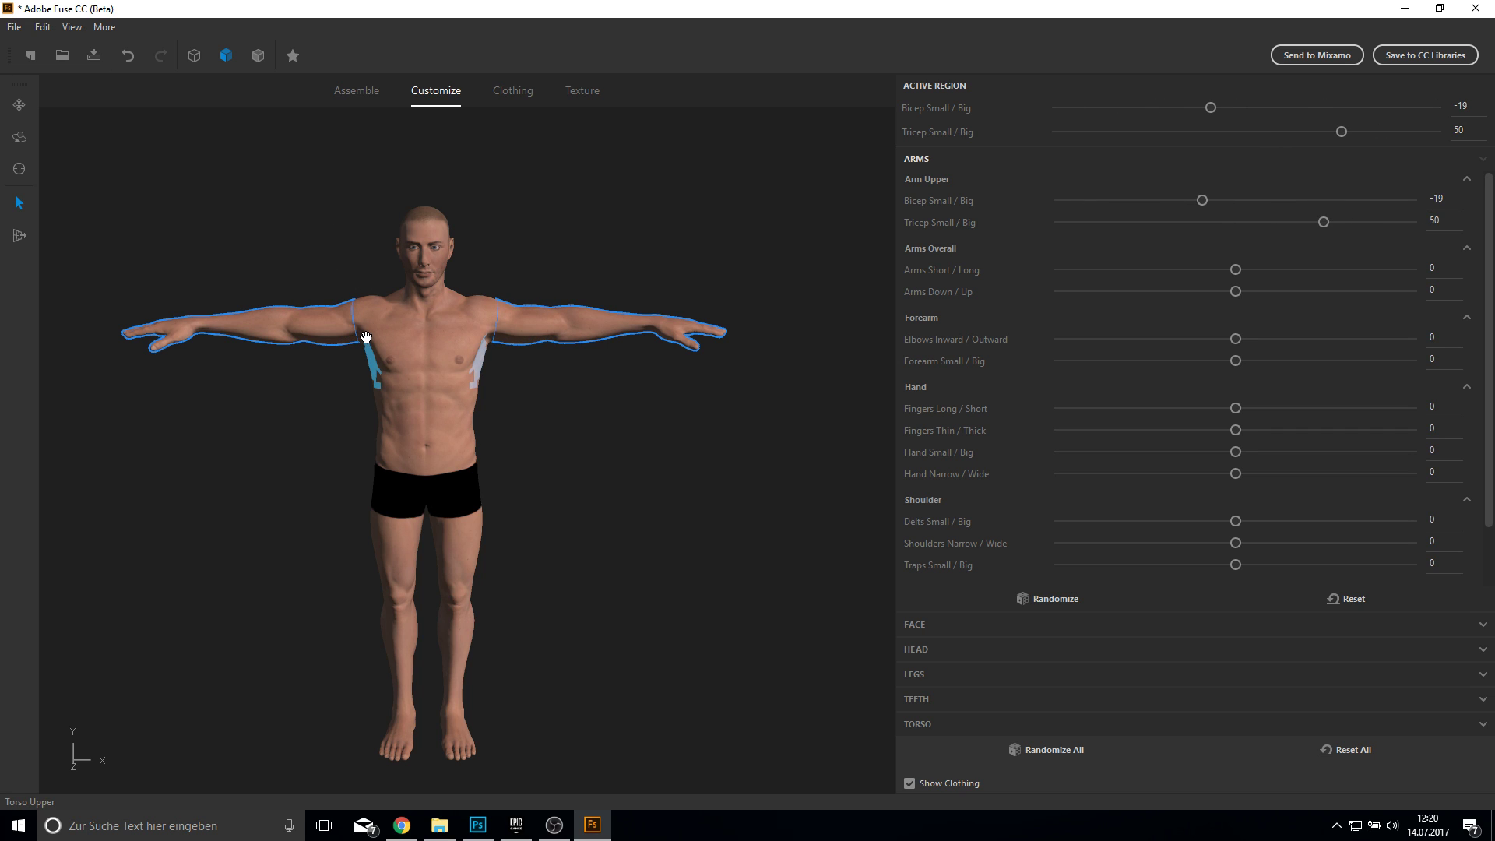
pyautogui.hotkey('ctrl', 'z')
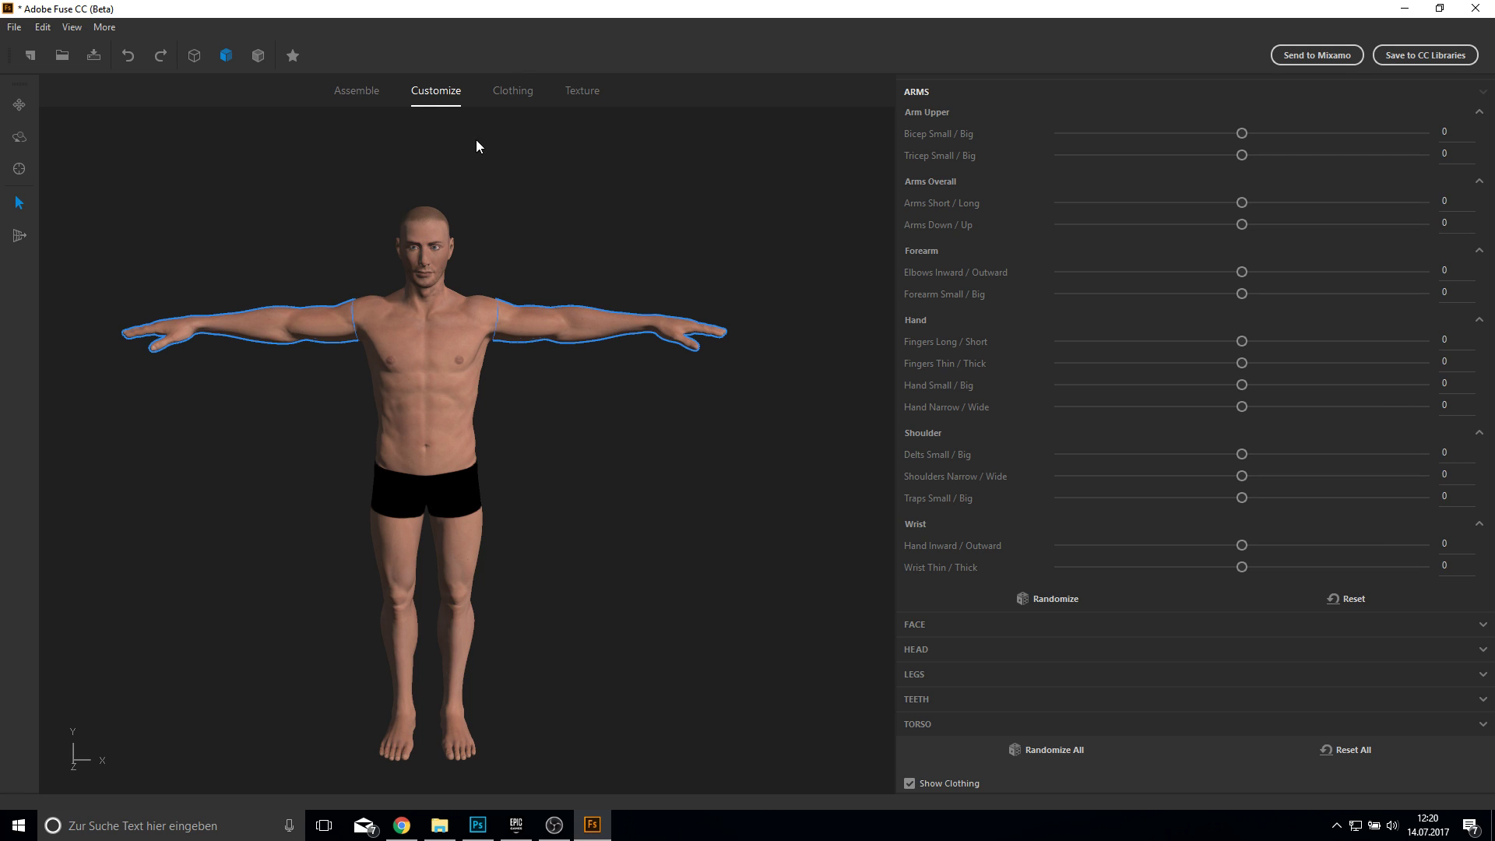
# Step: Dress the character in the Leather Jacket Open With Tee and the Skinny Pant listed beside Tactical Pants
pyautogui.click(510, 93)
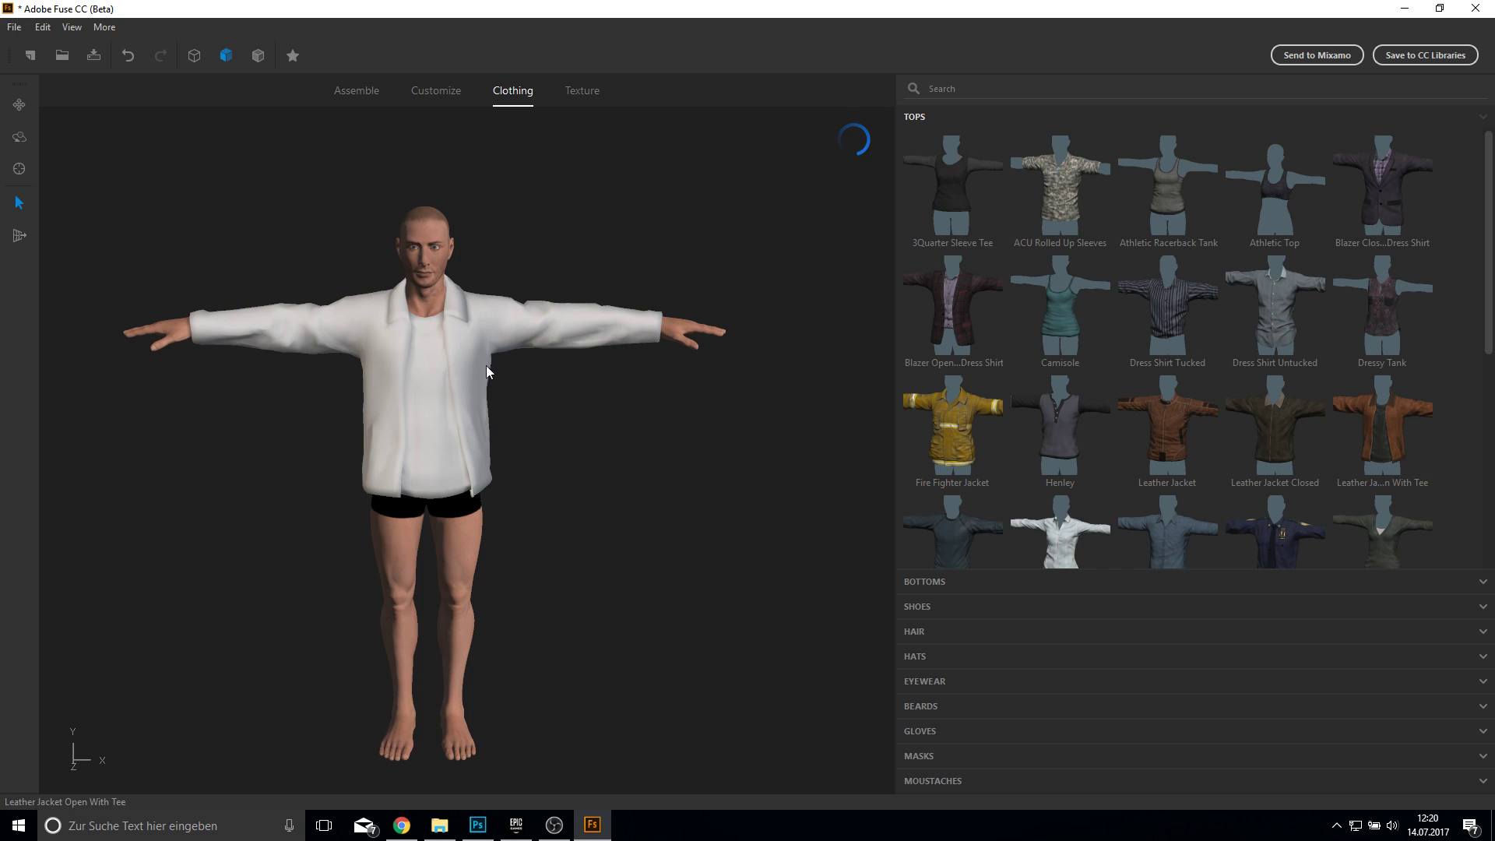
pyautogui.click(918, 581)
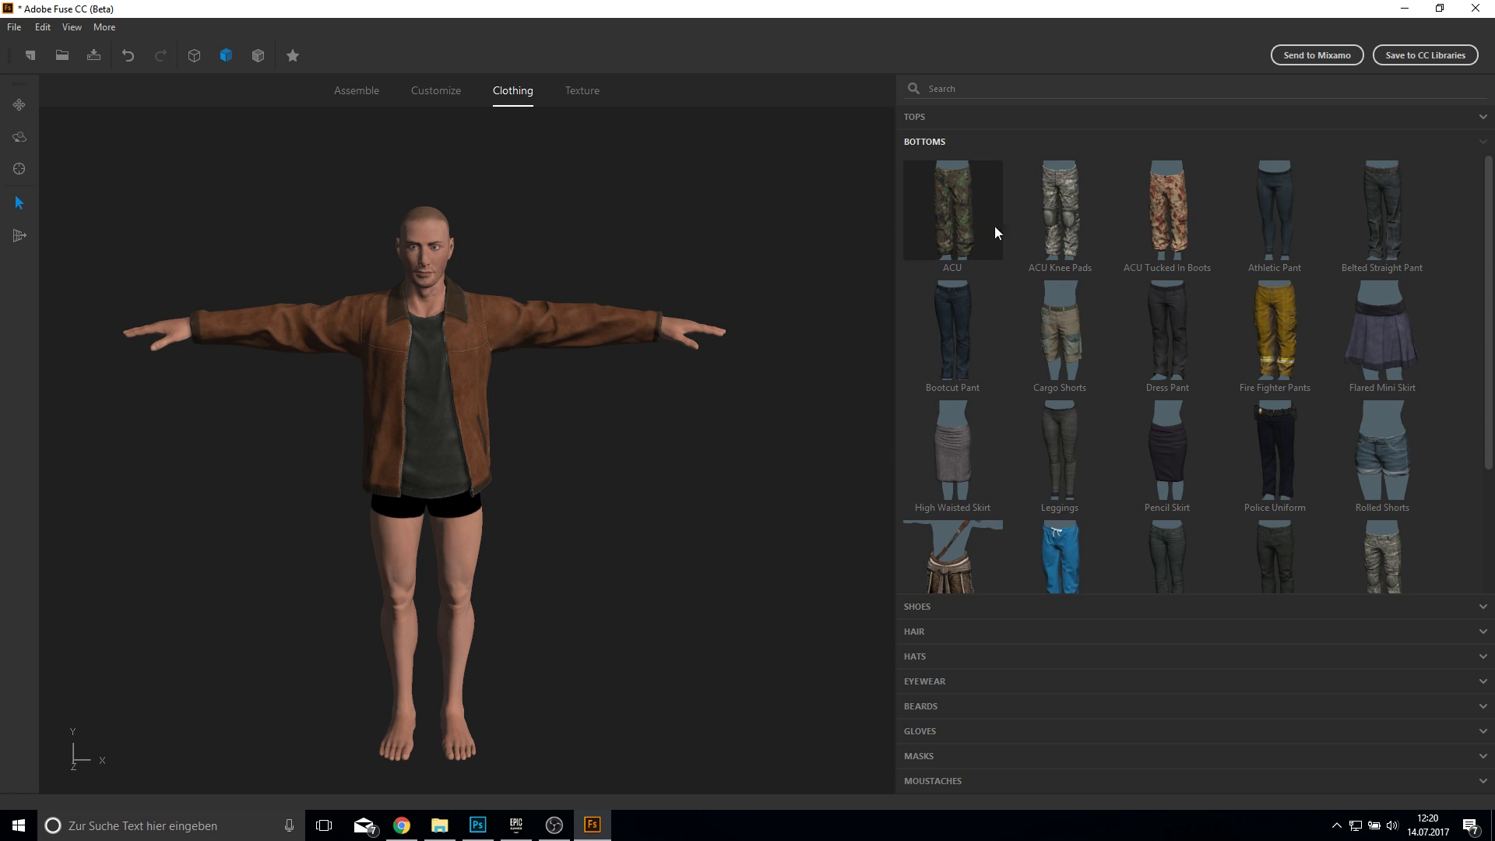
pyautogui.scroll(-2, 1280, 511)
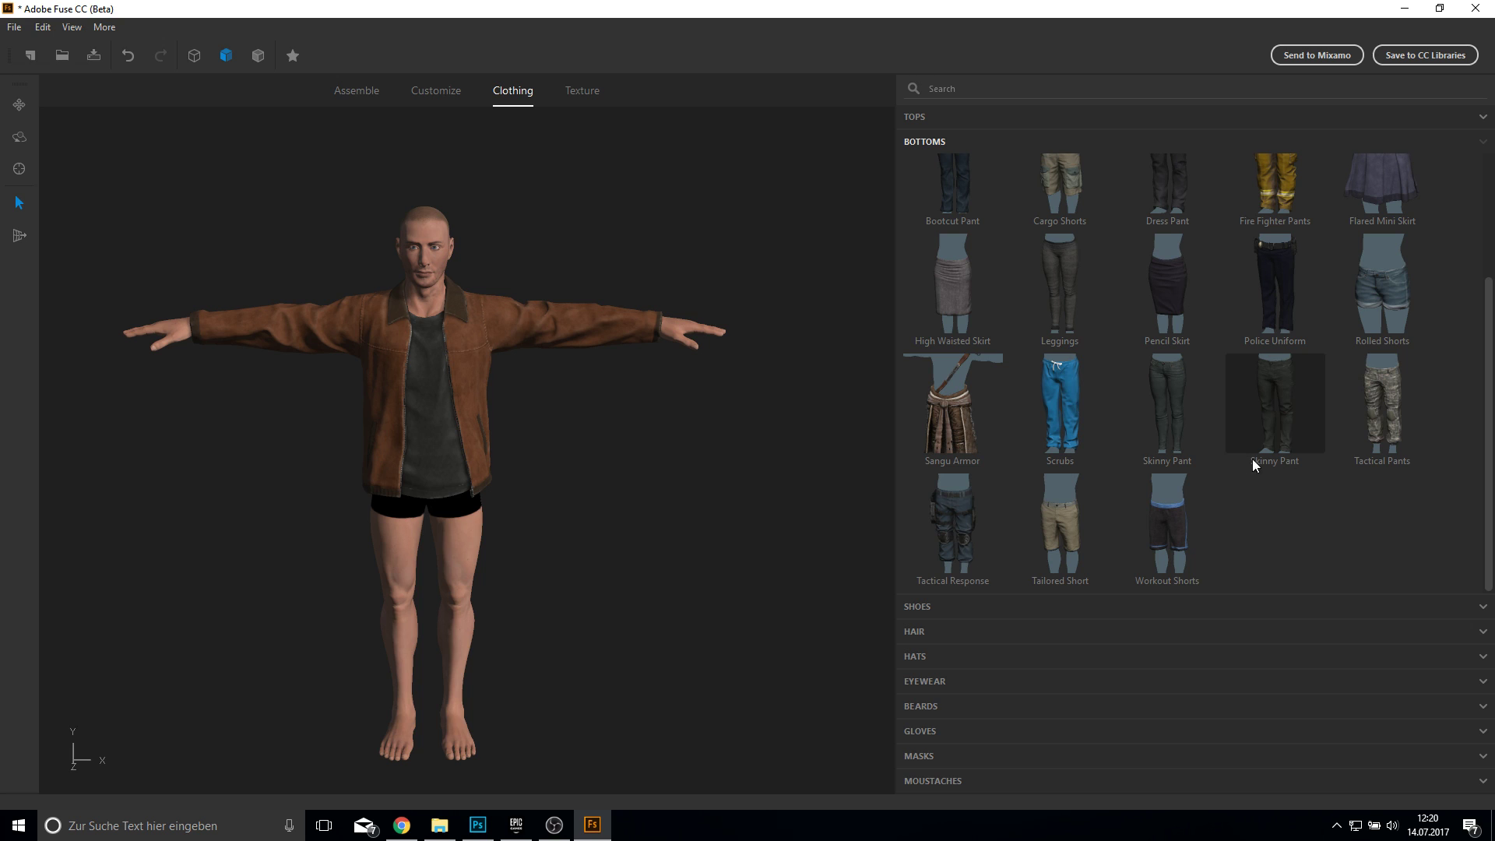
pyautogui.click(1268, 410)
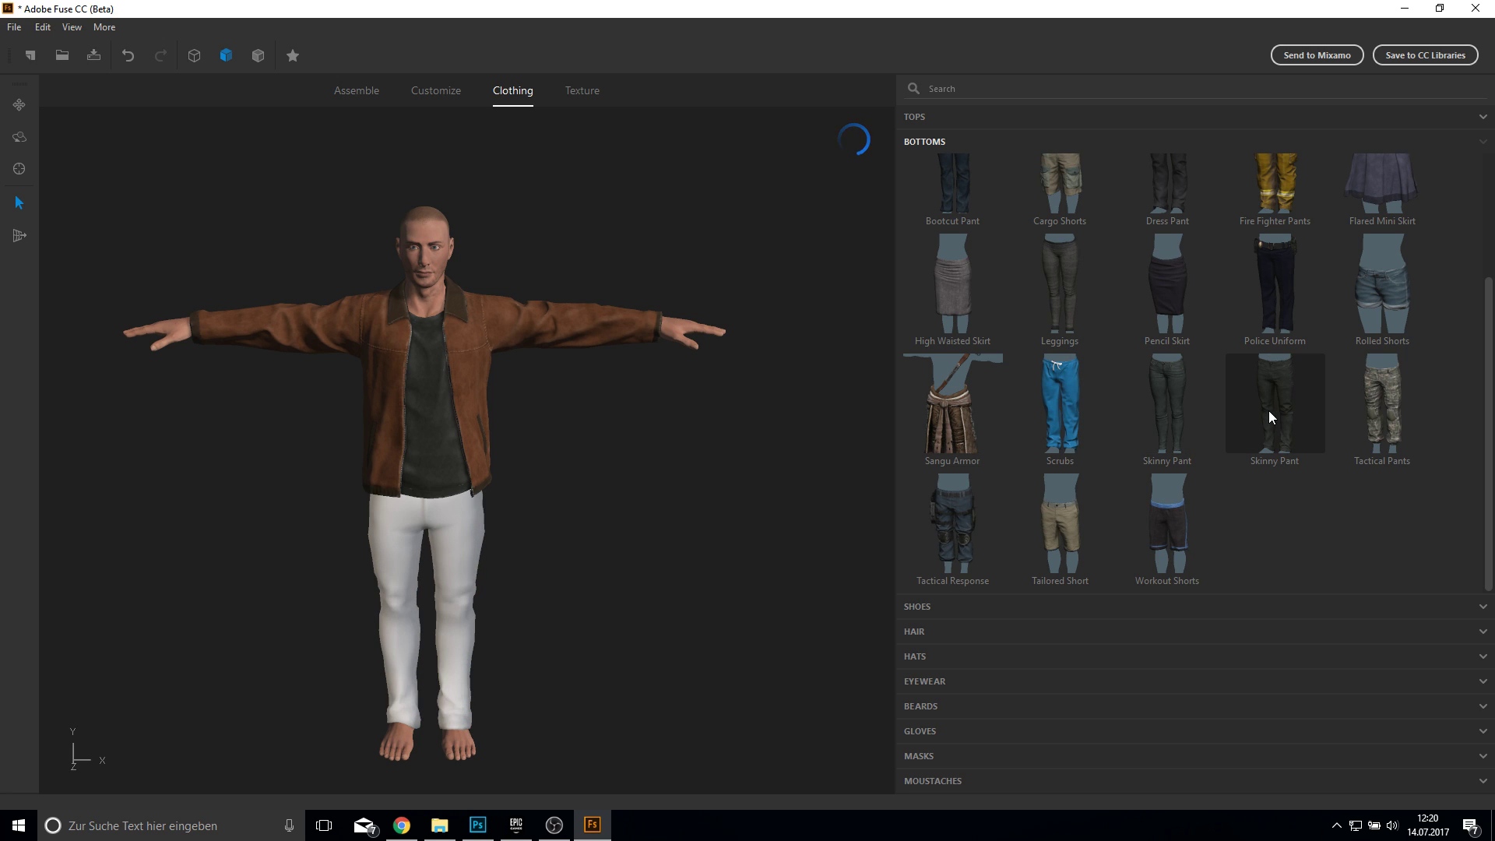
# Step: Add the Running Shoes and the Short Hair hairstyle to the character
pyautogui.click(928, 606)
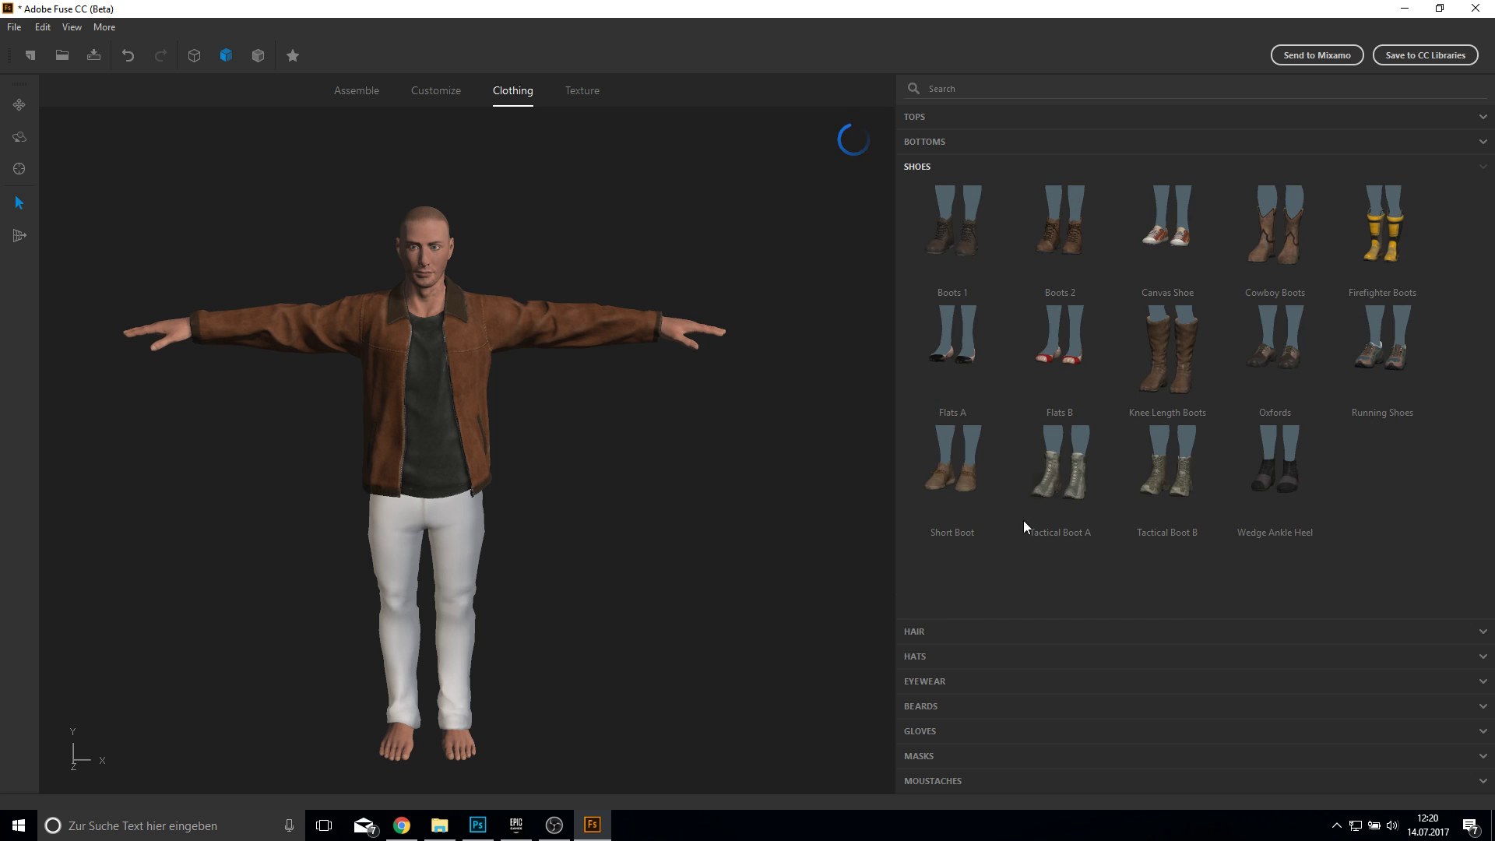
pyautogui.click(1374, 360)
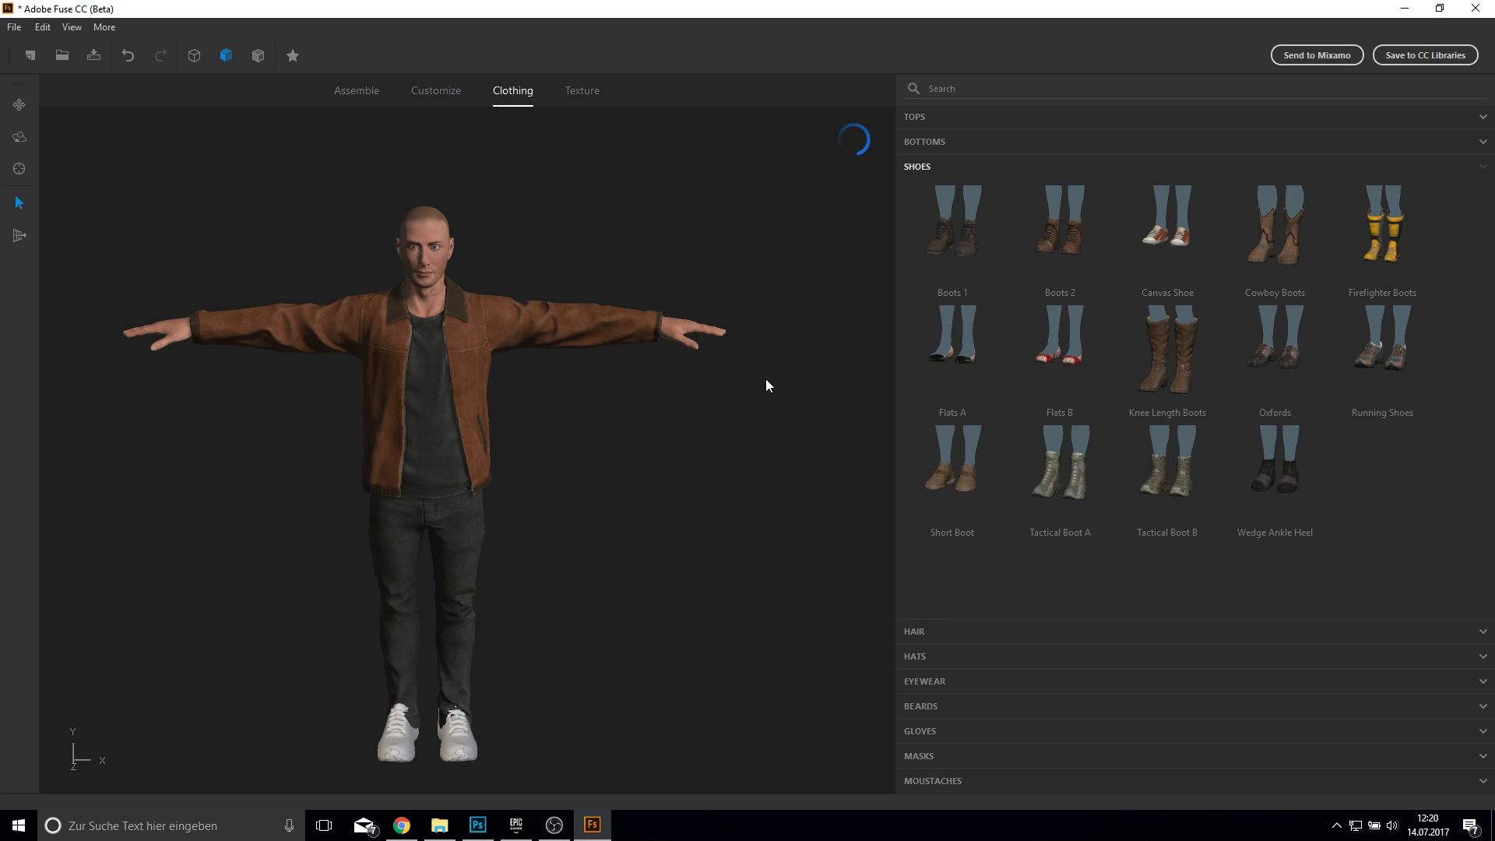
pyautogui.click(939, 628)
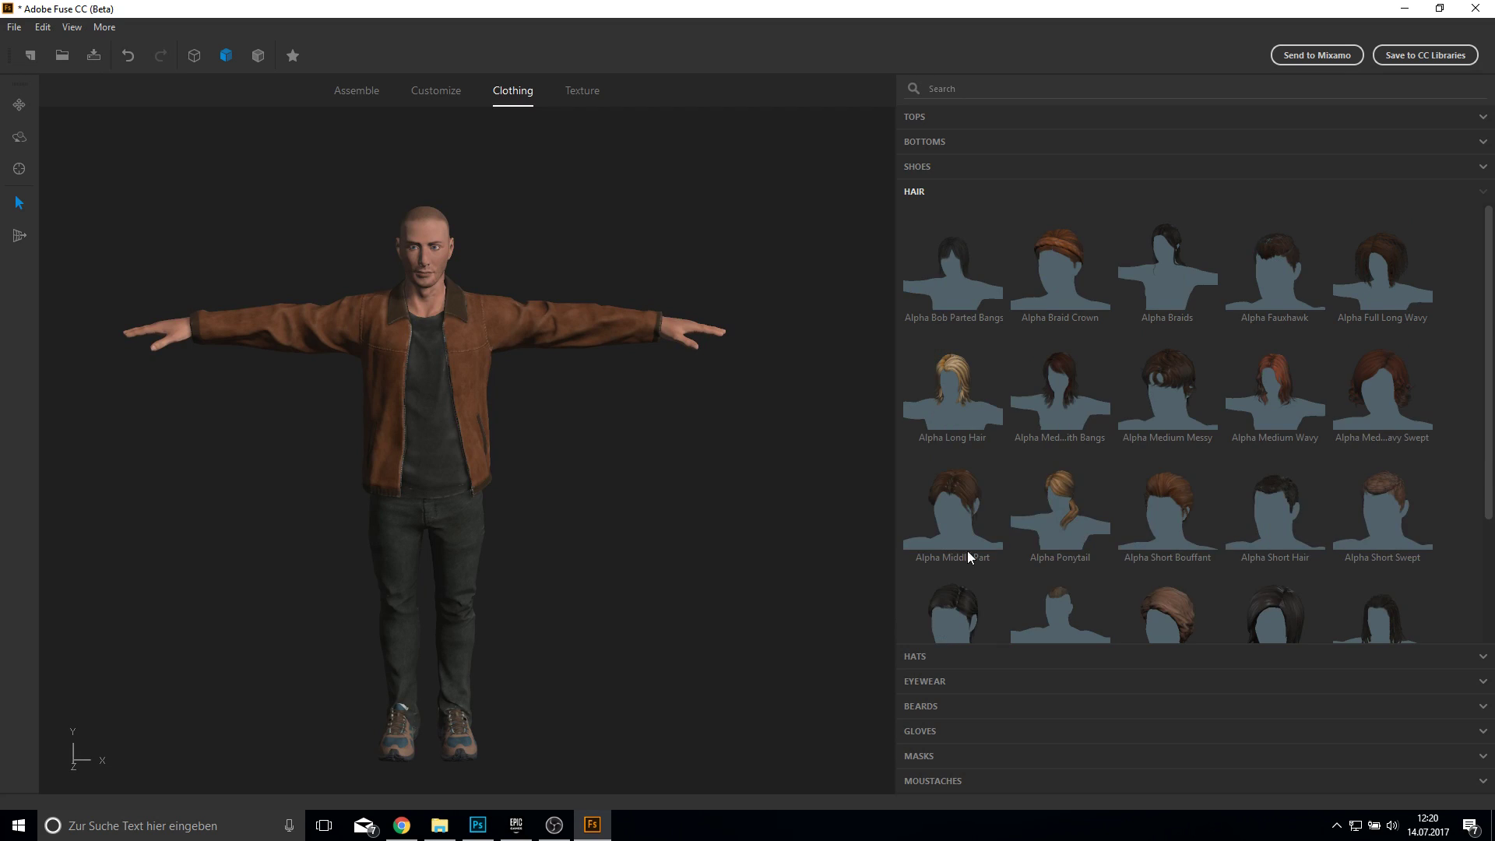
pyautogui.scroll(-3, 967, 554)
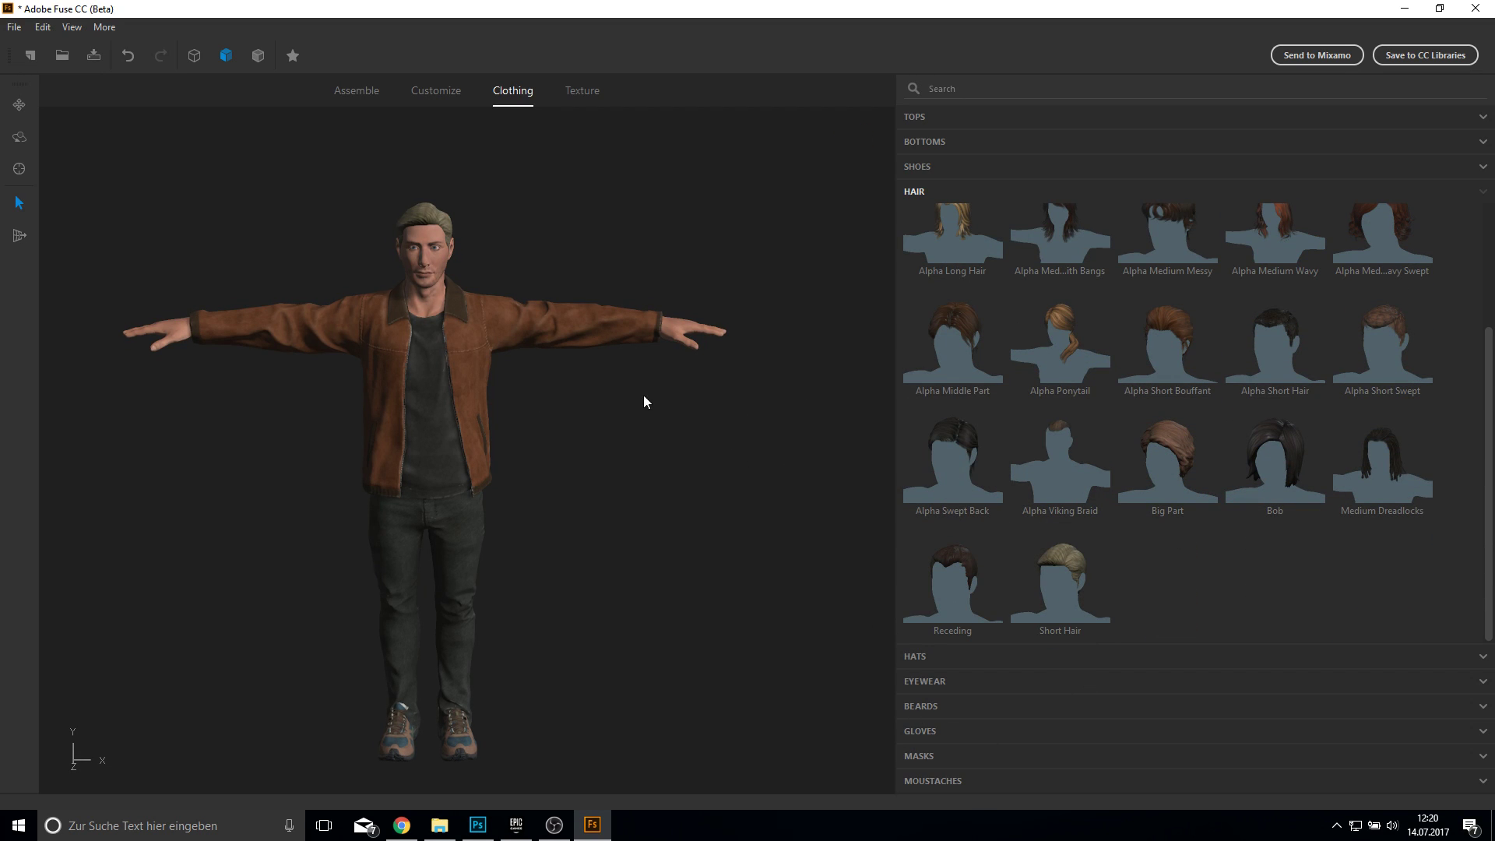
# Step: Examine the dressed character from several angles and look through the eyewear and gloves options
pyautogui.moveTo(643, 395); pyautogui.dragTo(508, 517, button='middle')
pyautogui.click(465, 524)
pyautogui.moveTo(596, 493); pyautogui.dragTo(613, 446, button='middle')
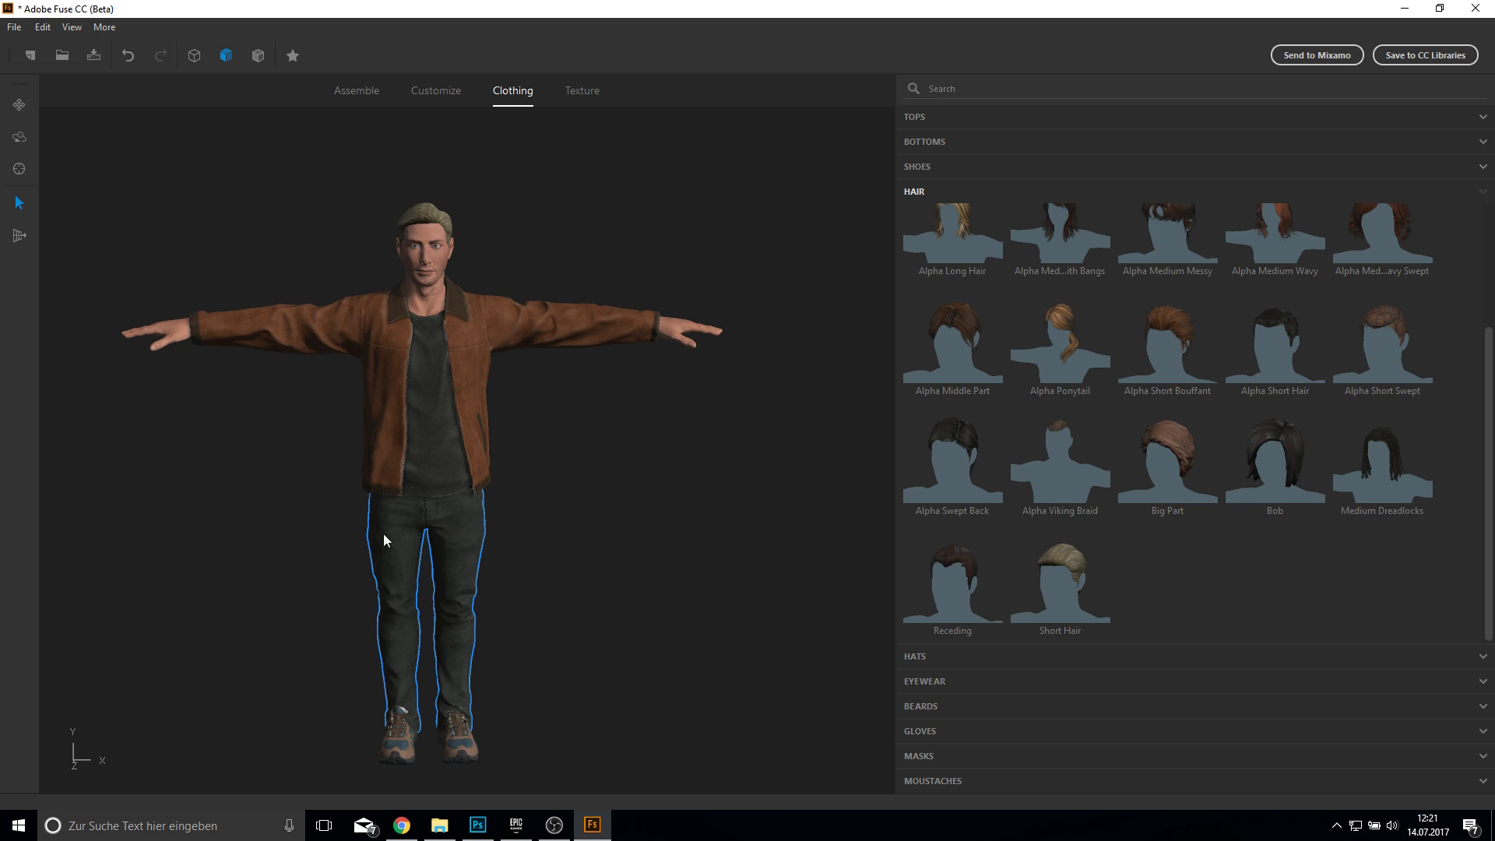
pyautogui.click(931, 683)
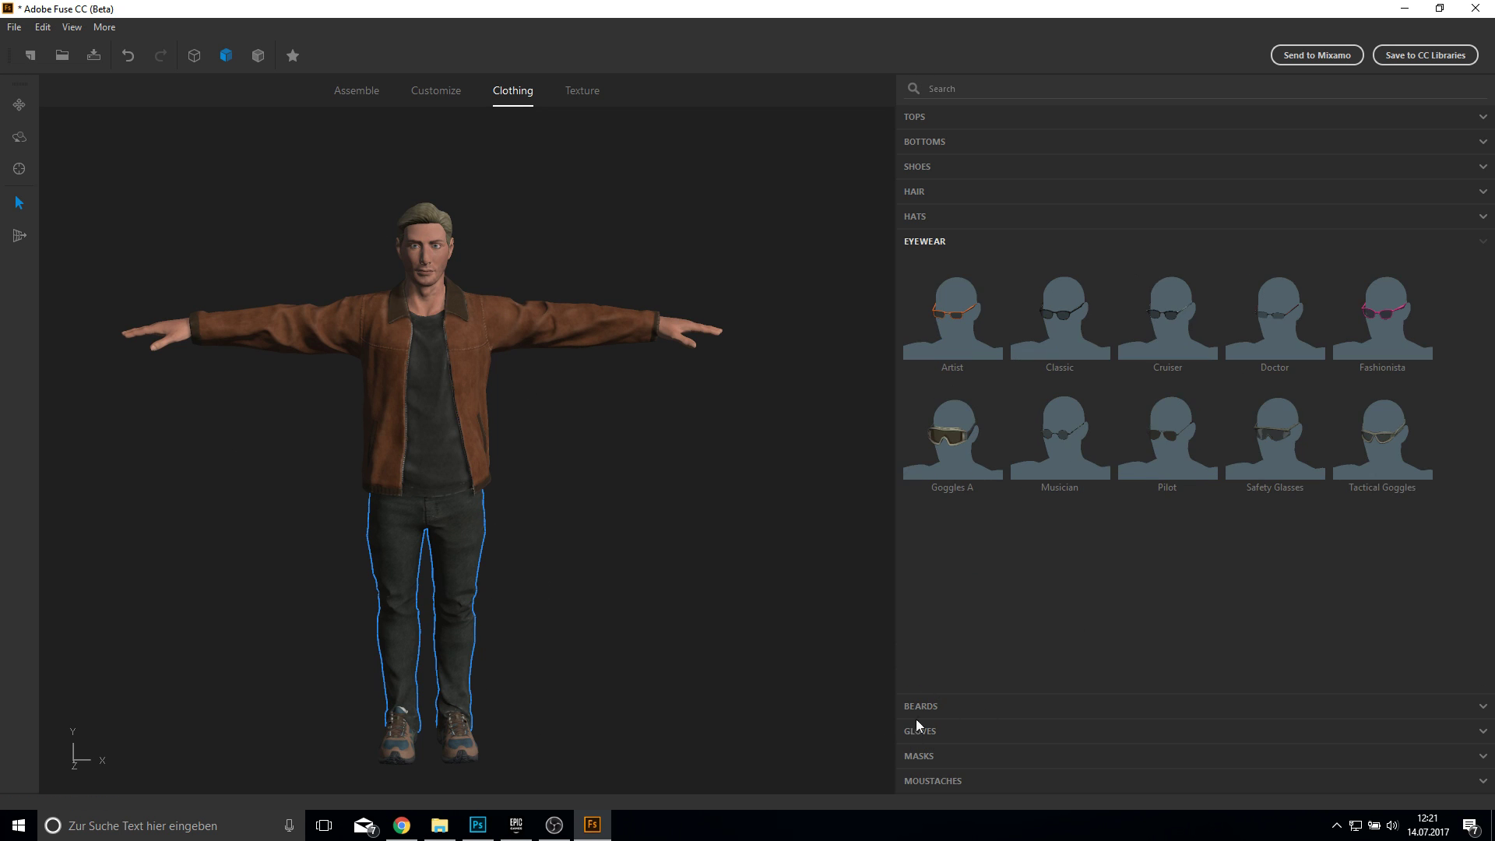
pyautogui.click(956, 736)
pyautogui.moveTo(644, 644); pyautogui.dragTo(551, 538)
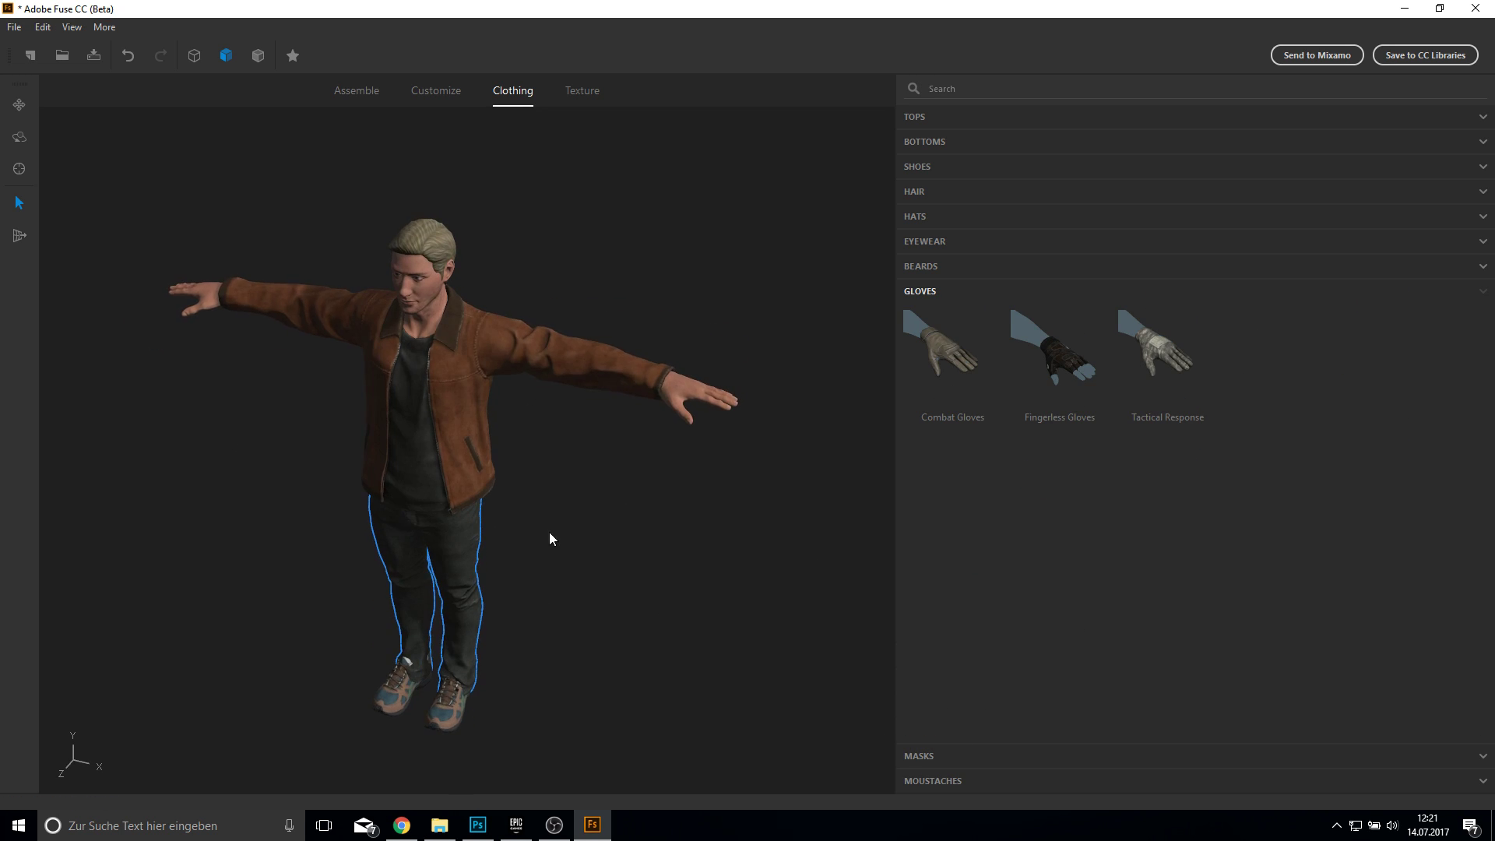
# Step: Open the texture settings and set the body's texture resolution to 2048 x 2048
pyautogui.click(581, 91)
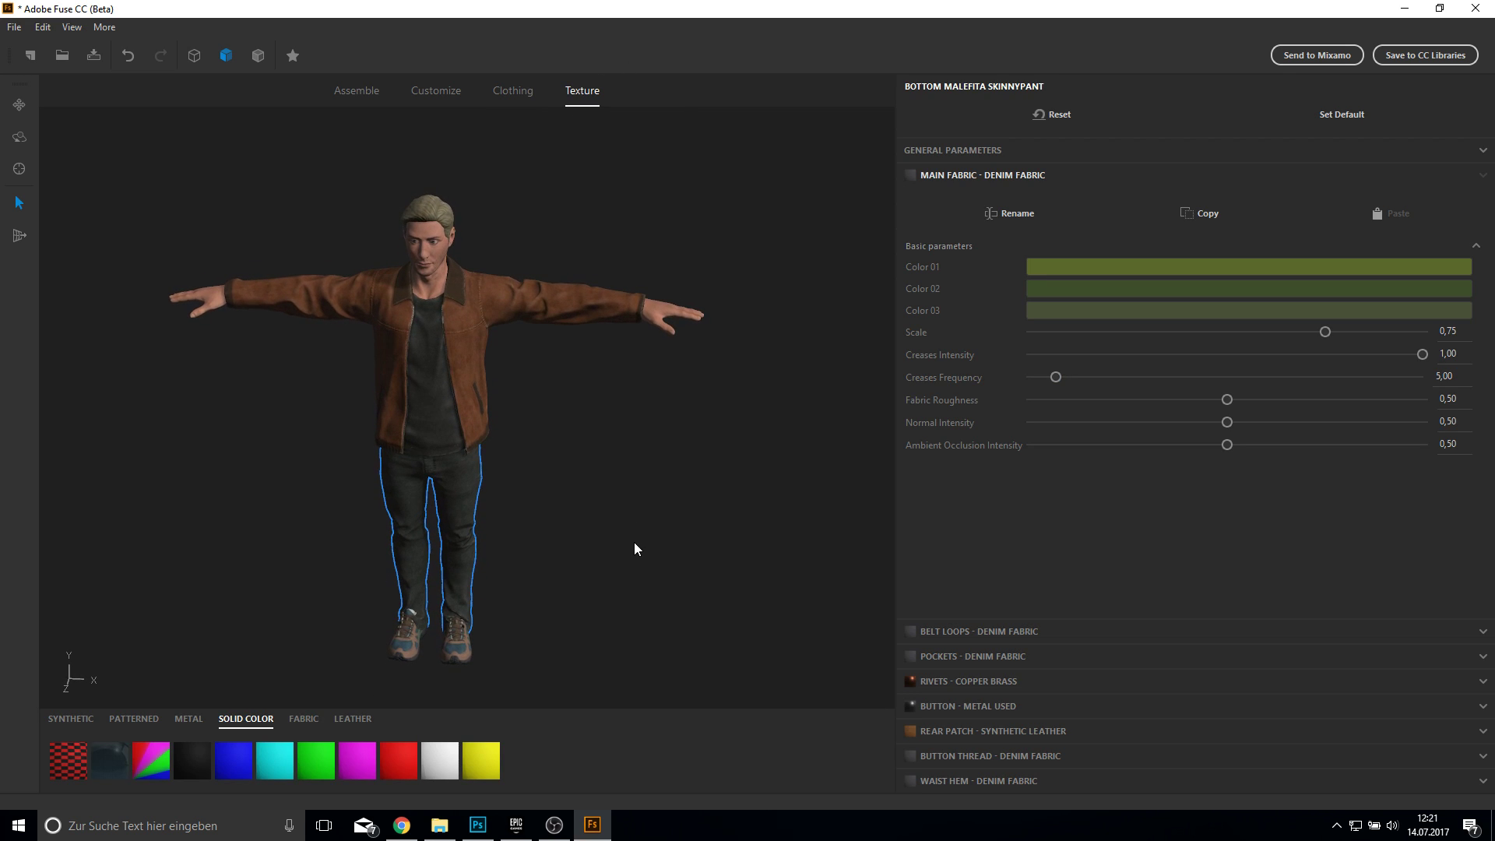
pyautogui.click(651, 313)
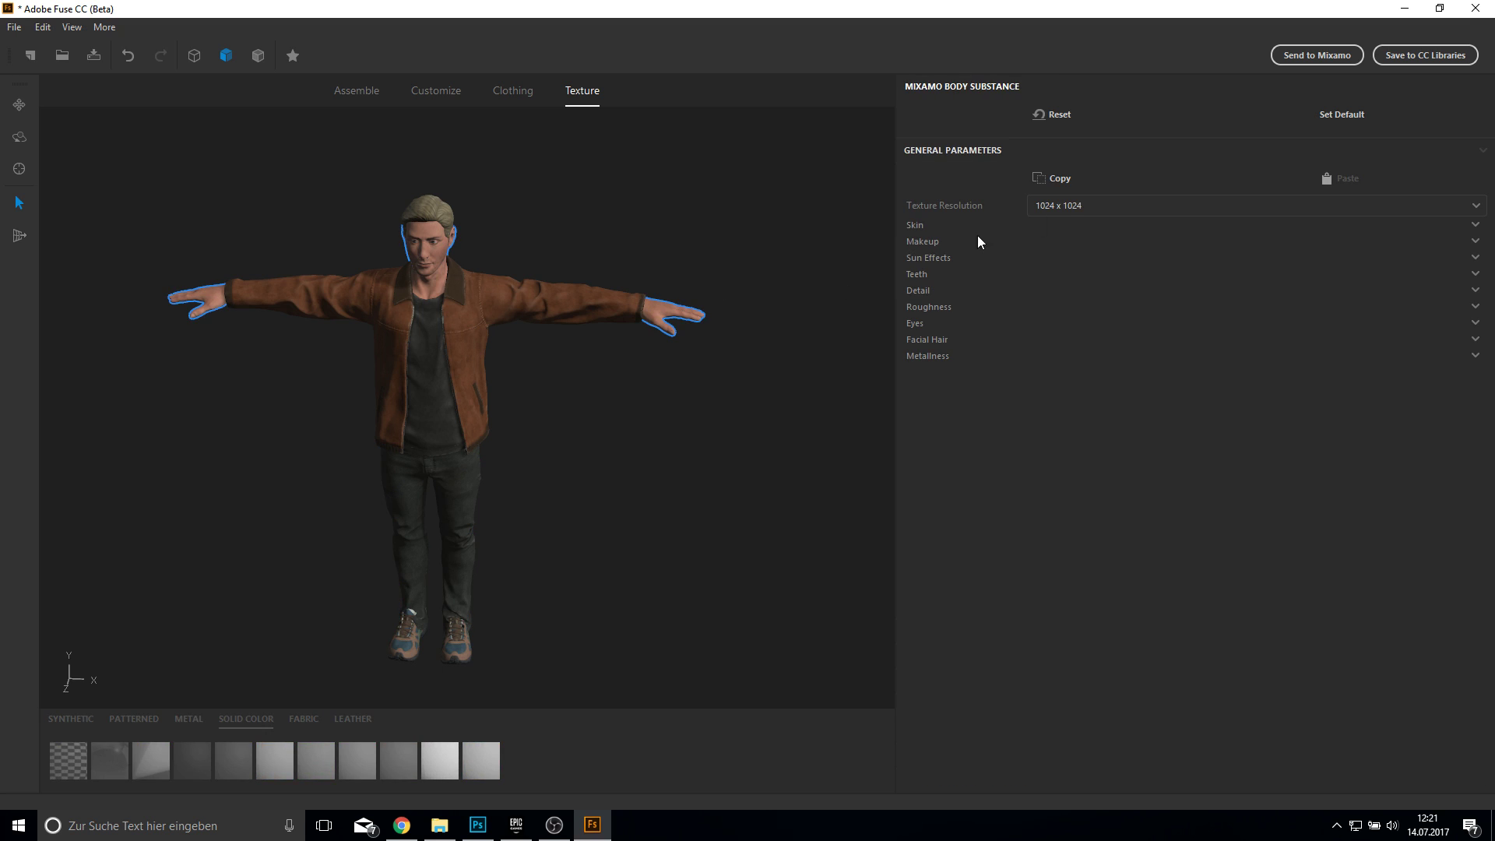
pyautogui.click(1065, 205)
pyautogui.click(690, 438)
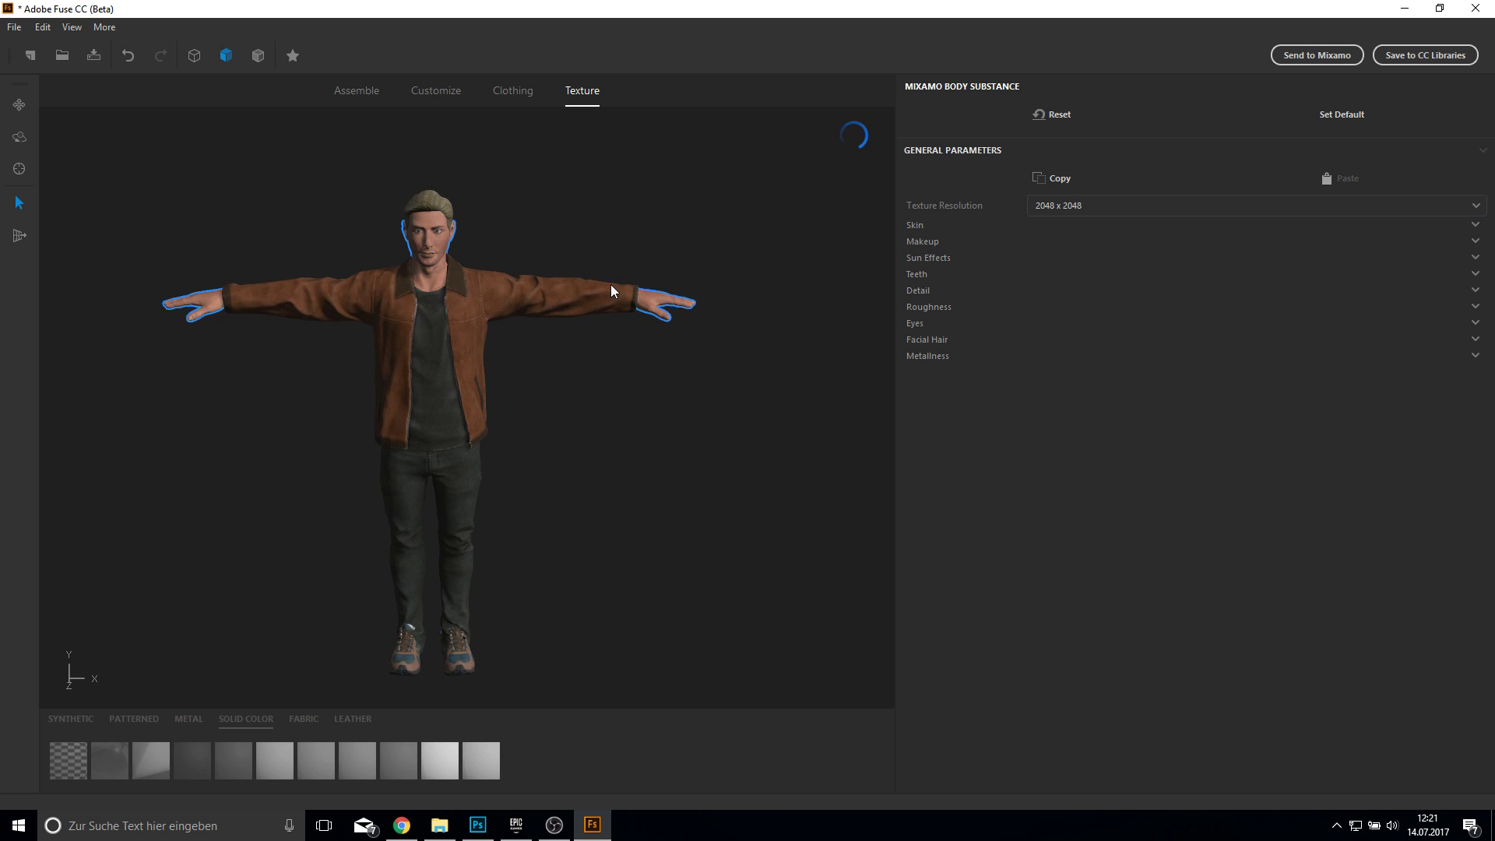
# Step: Set the hair's texture resolution to 1024 x 1024
pyautogui.scroll(2, 610, 283)
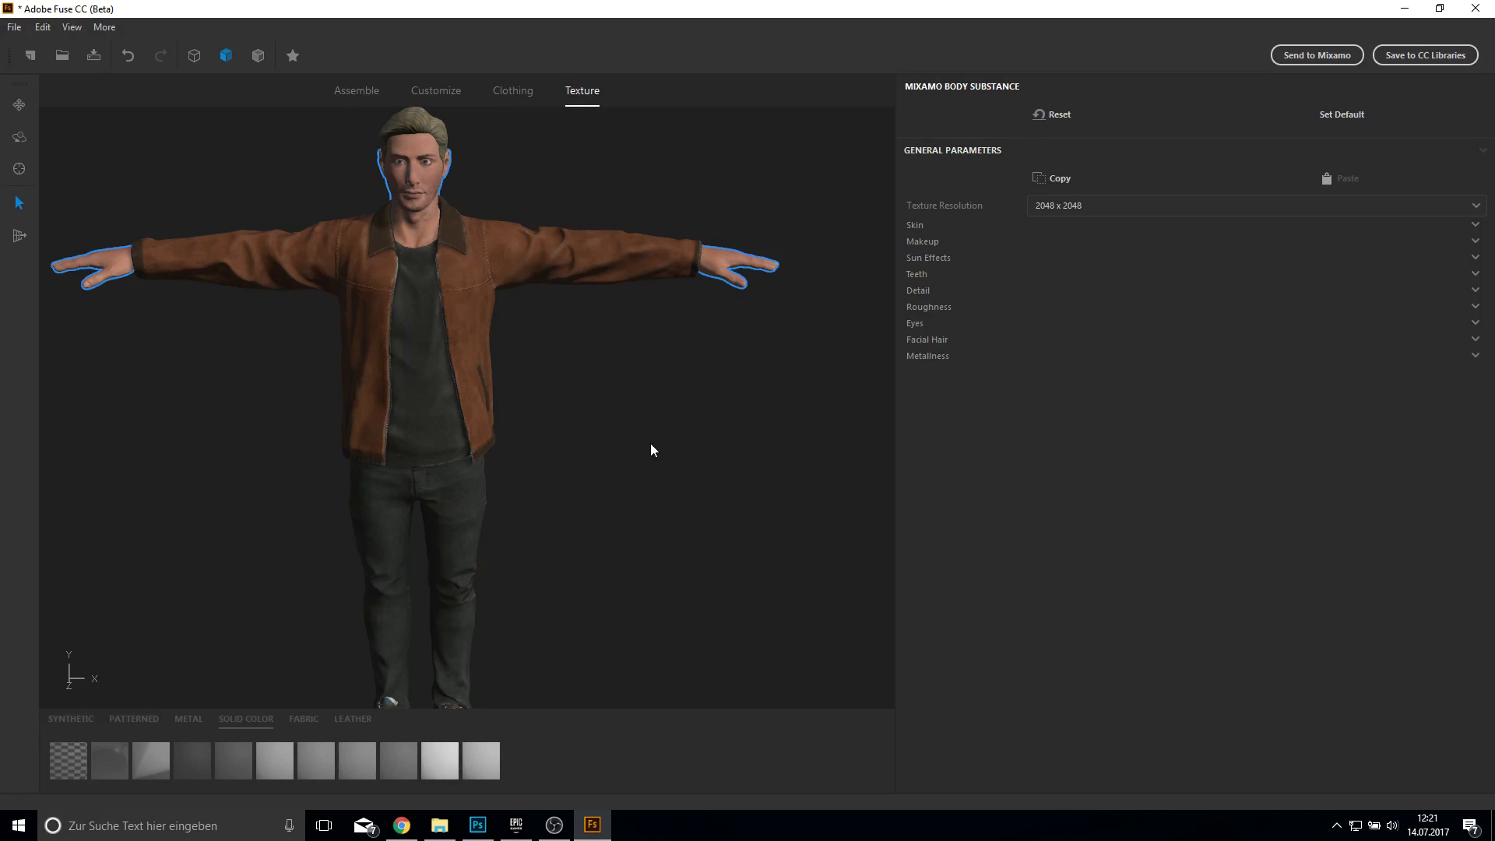
pyautogui.click(428, 124)
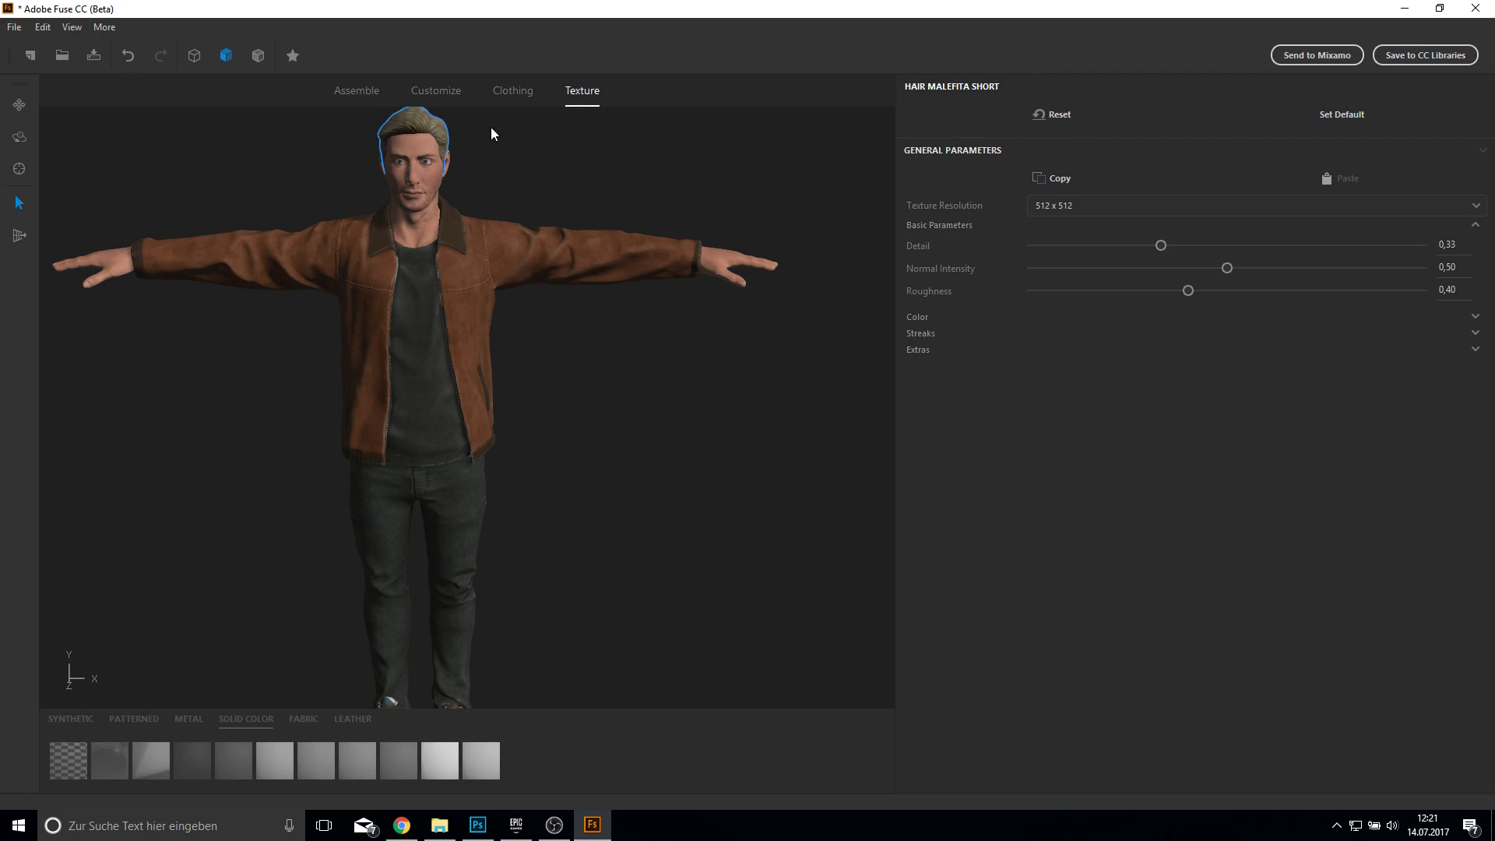
pyautogui.click(1038, 206)
pyautogui.click(1067, 267)
# Step: Change the hair's colour to dark brown, RGB 61, 38, 11
pyautogui.click(919, 318)
pyautogui.click(1055, 340)
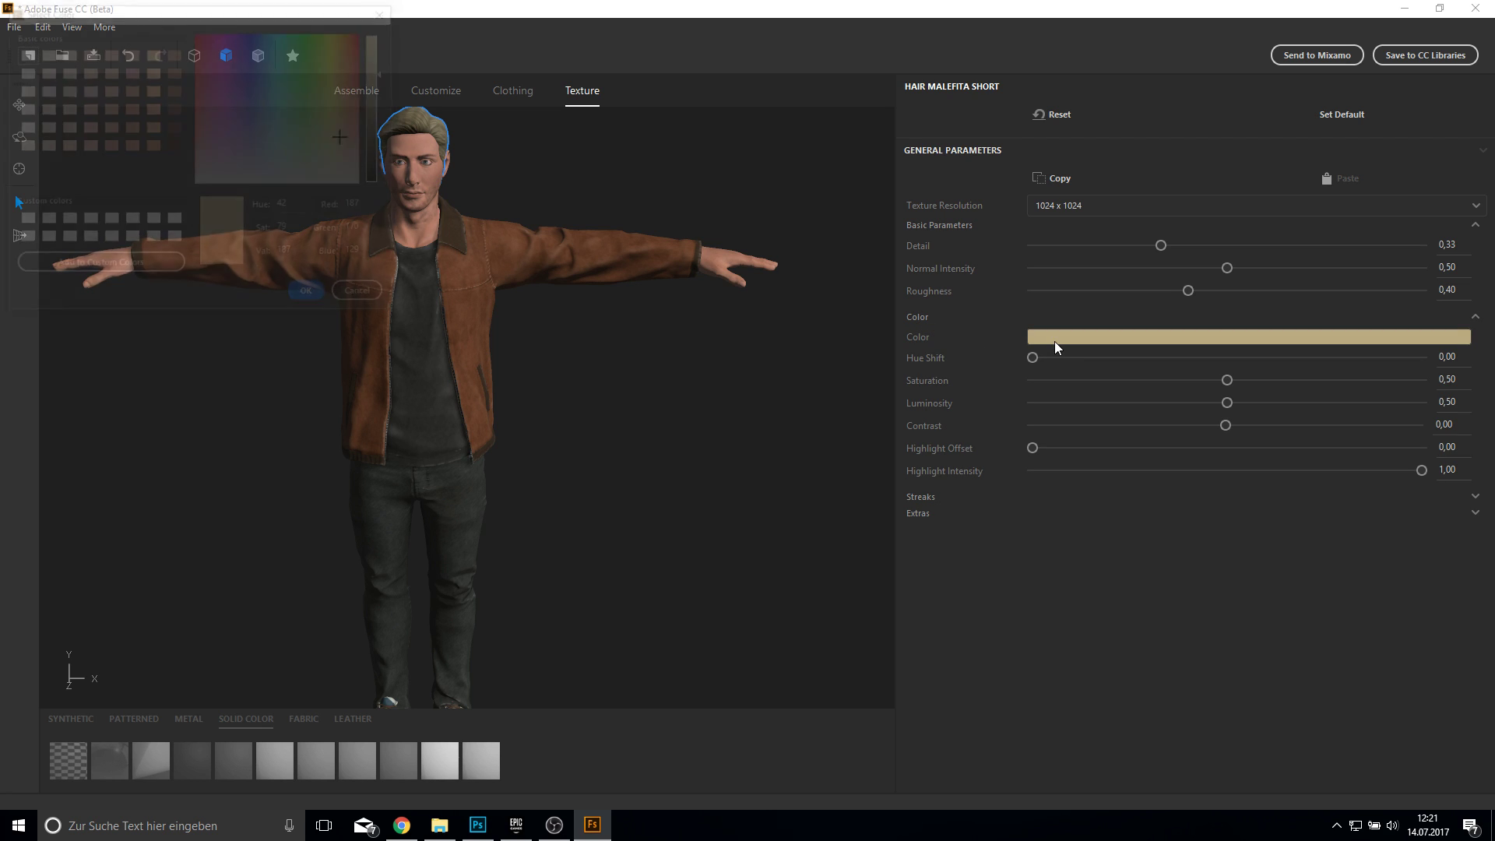
pyautogui.moveTo(382, 143); pyautogui.dragTo(351, 59)
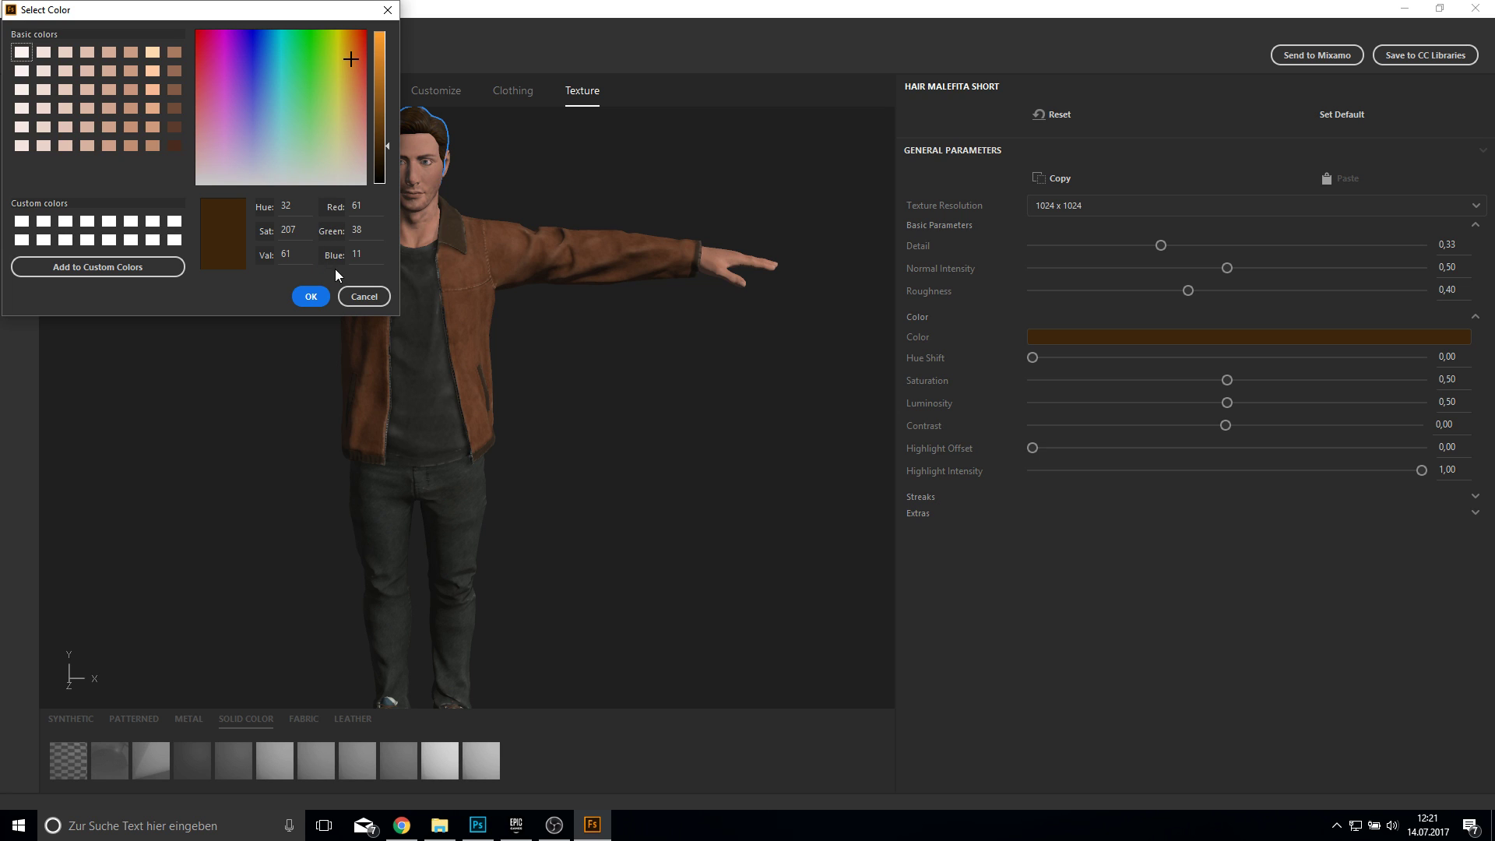
pyautogui.click(310, 297)
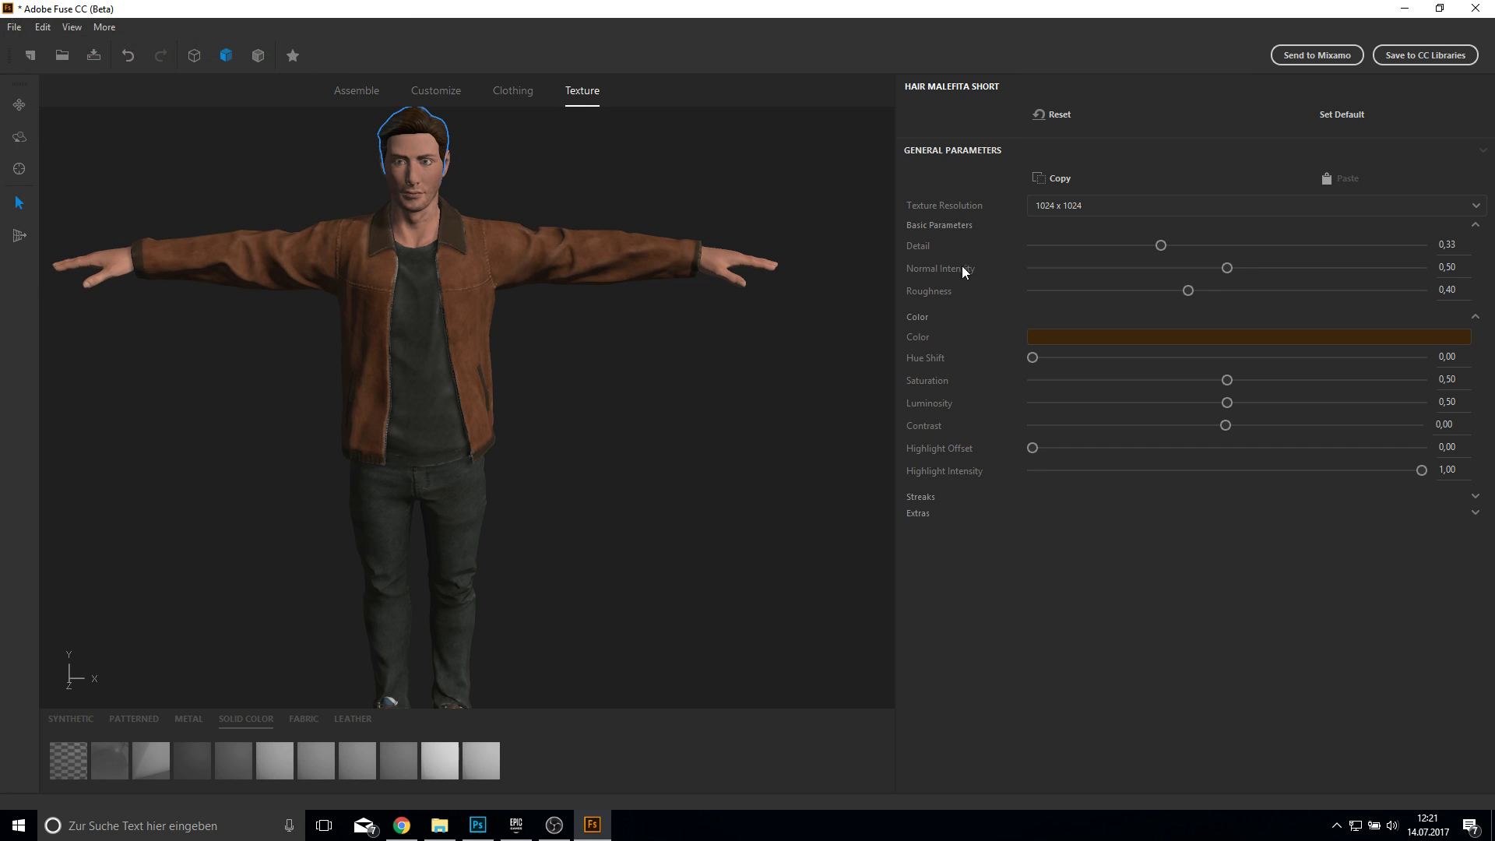
# Step: Set the leather jacket's texture resolution to 1024 x 1024
pyautogui.click(541, 238)
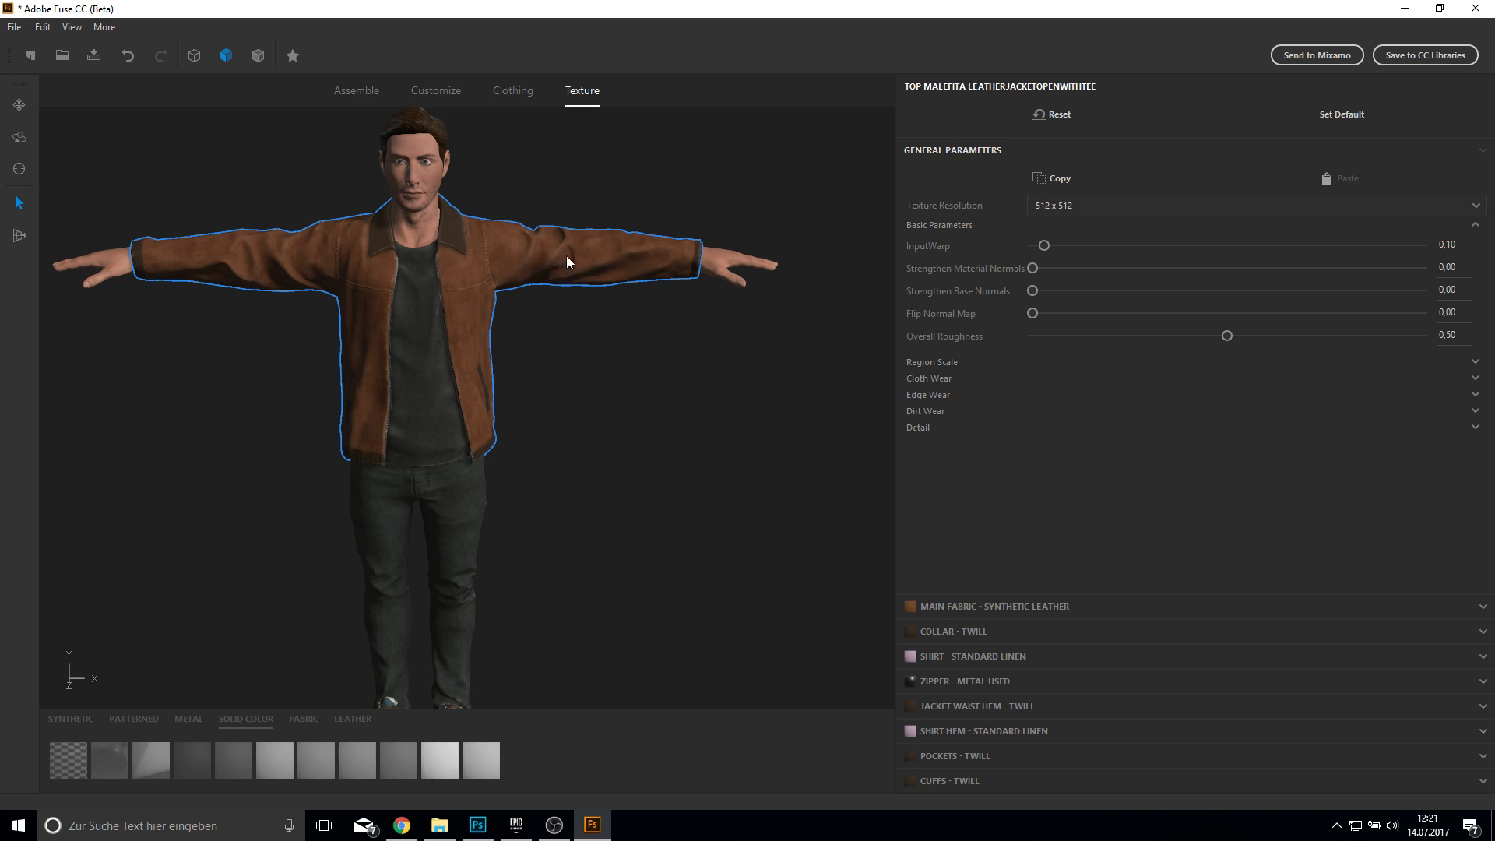
pyautogui.click(1082, 211)
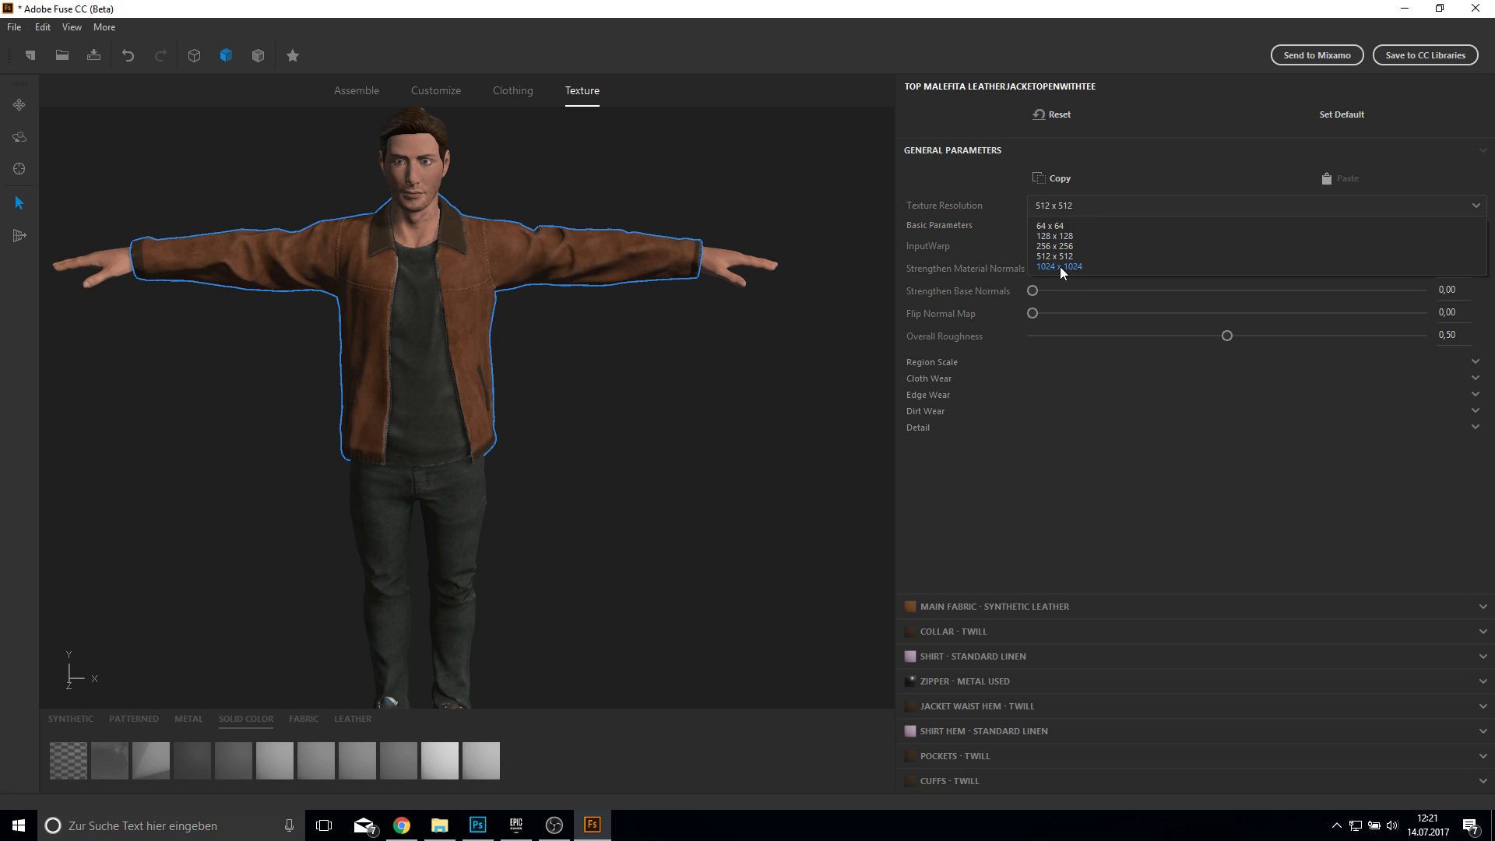
pyautogui.click(1059, 267)
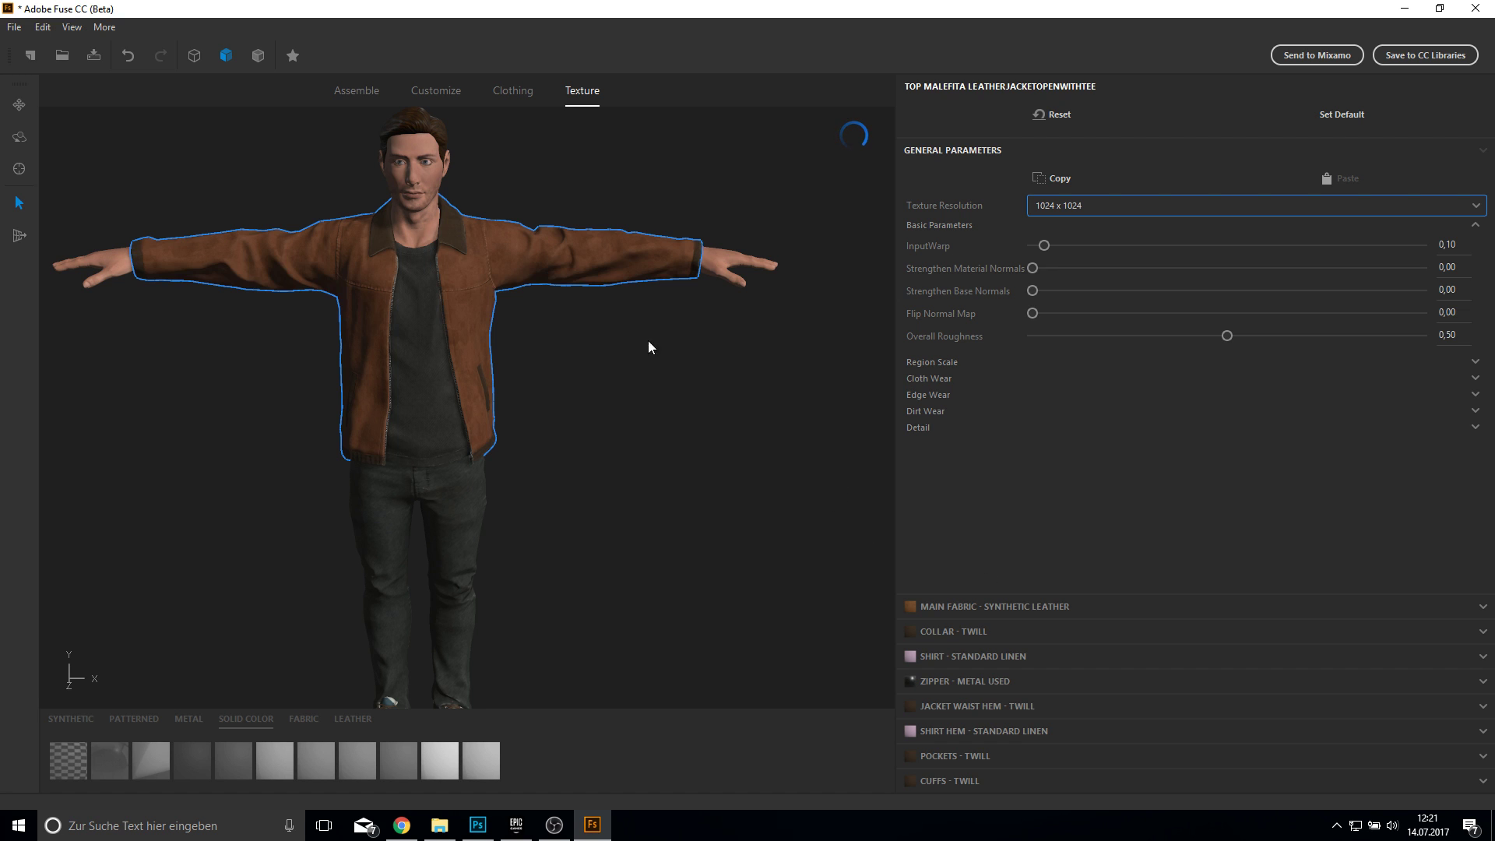
# Step: Set the skinny pants' texture resolution to 1024 x 1024
pyautogui.scroll(-6, 674, 408)
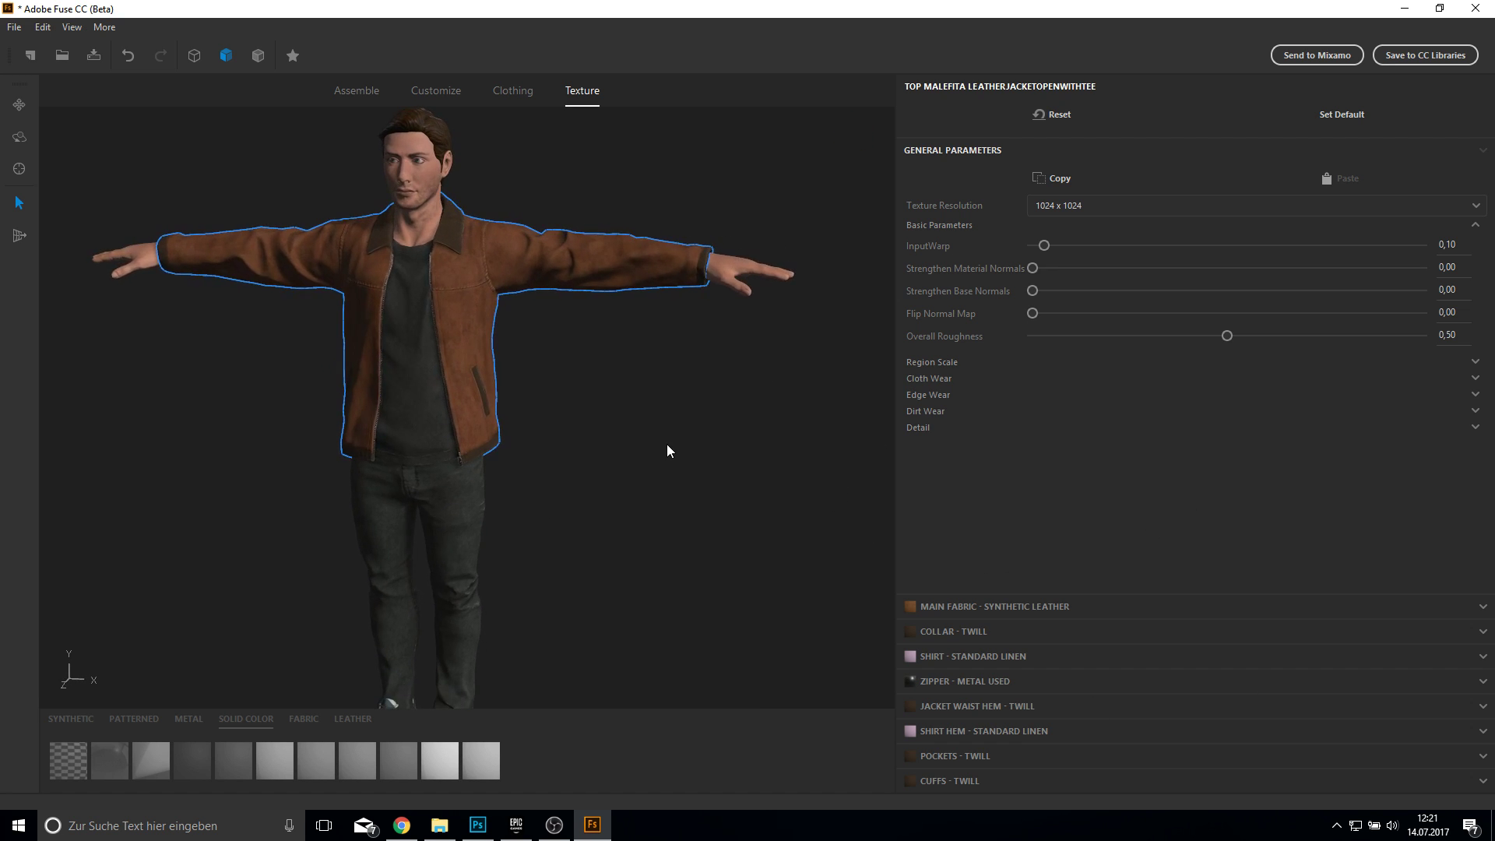
pyautogui.click(1079, 204)
pyautogui.click(1073, 267)
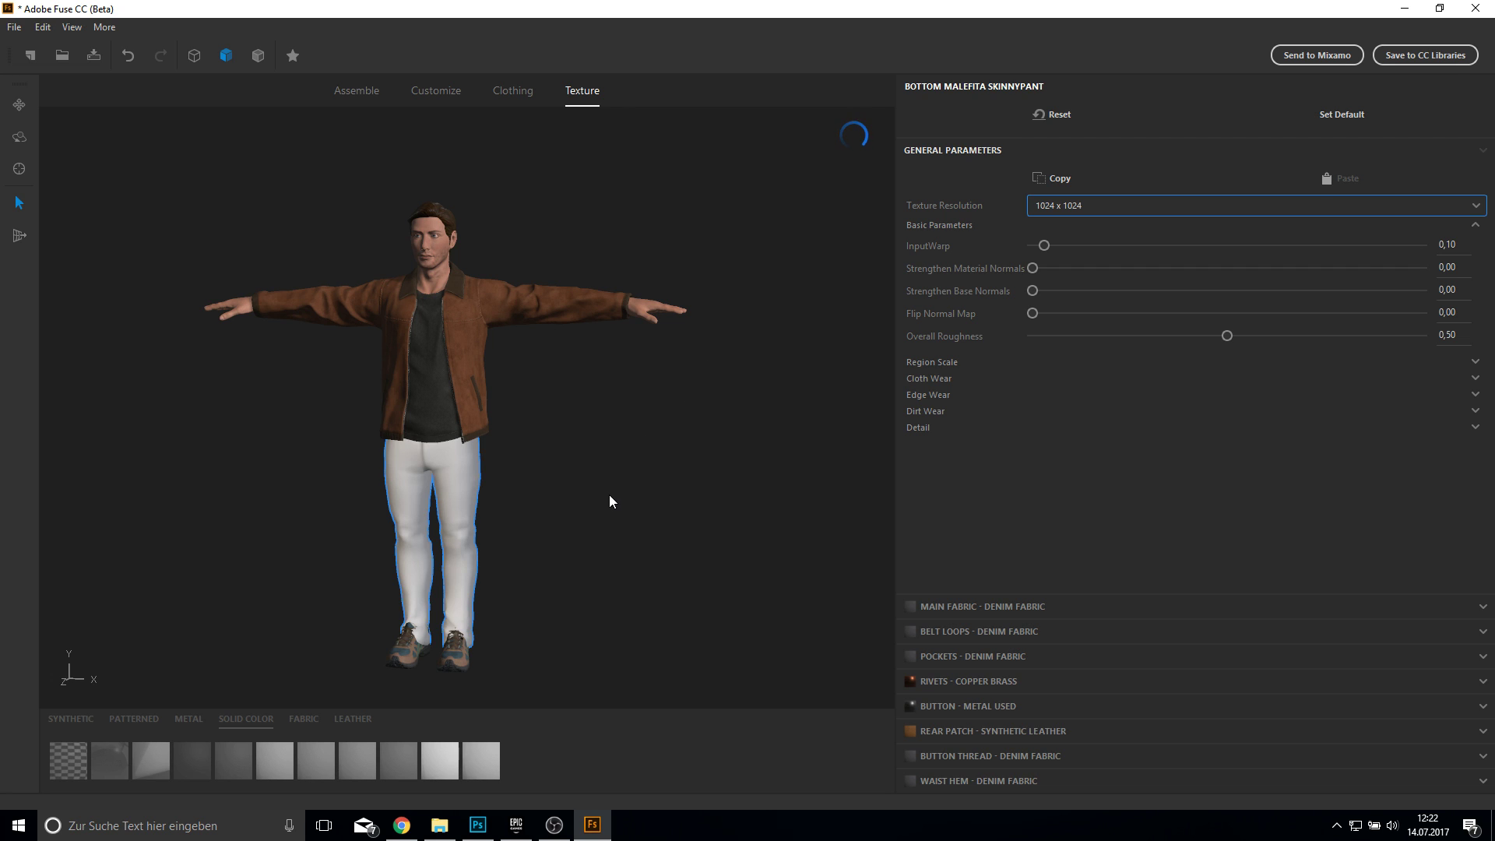
# Step: Set the running shoes' texture resolution to 1024 x 1024
pyautogui.moveTo(647, 497); pyautogui.dragTo(561, 616)
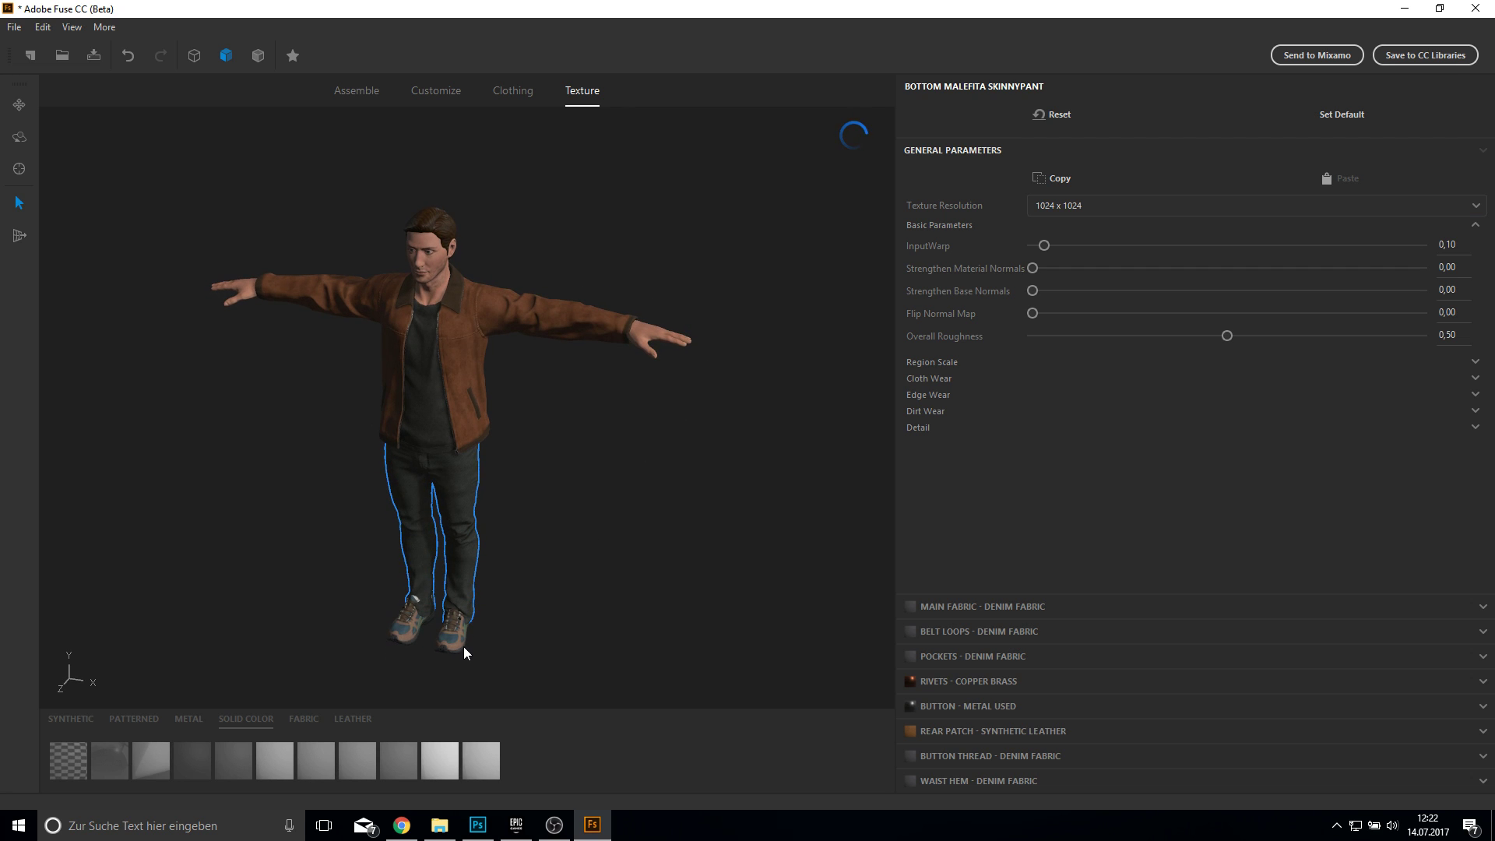
pyautogui.click(464, 646)
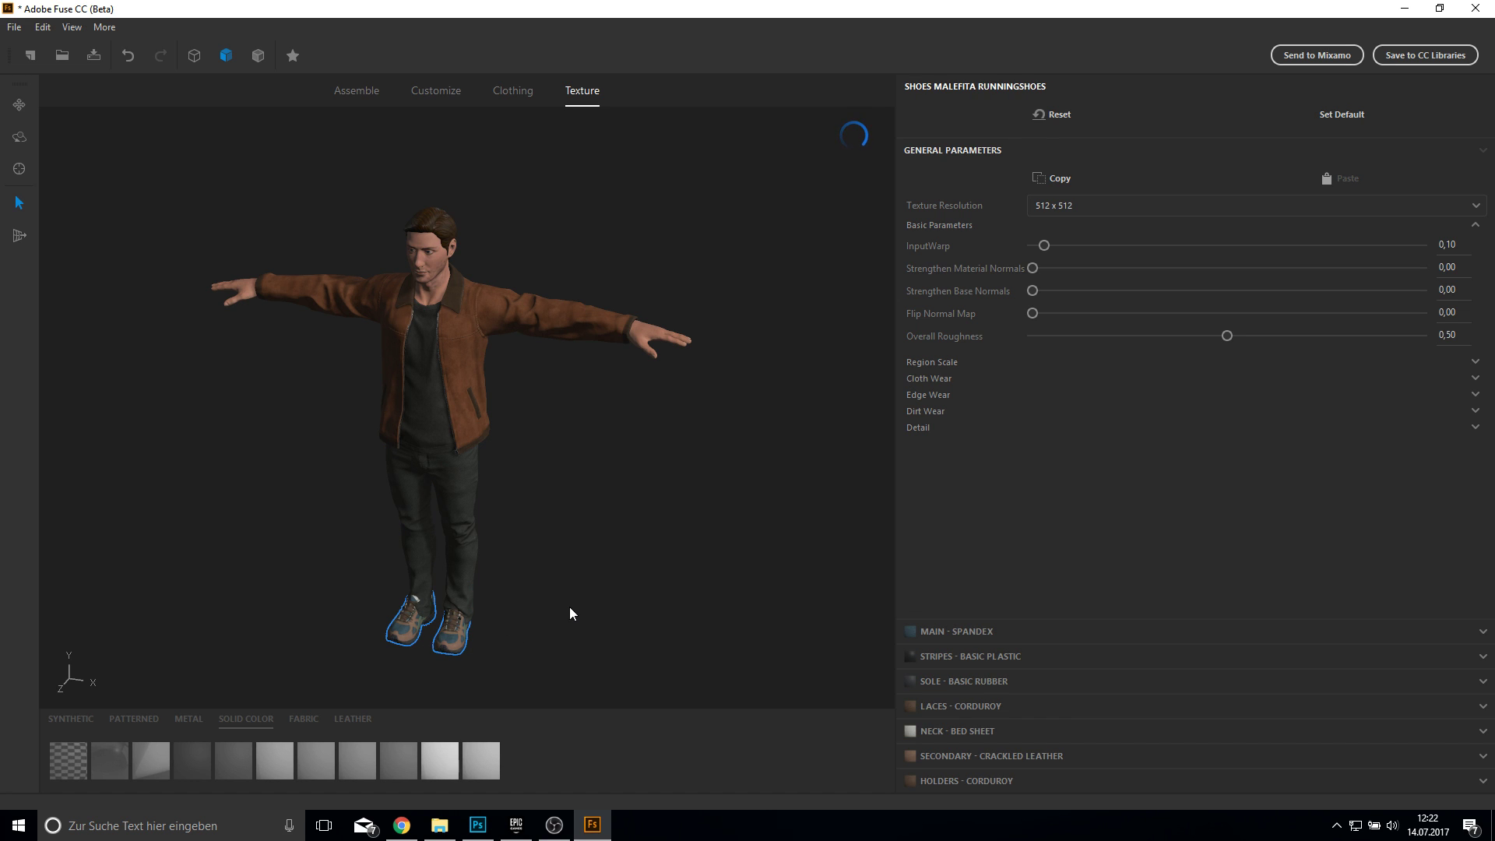
pyautogui.scroll(3, 568, 607)
pyautogui.moveTo(572, 592); pyautogui.dragTo(629, 382, button='middle')
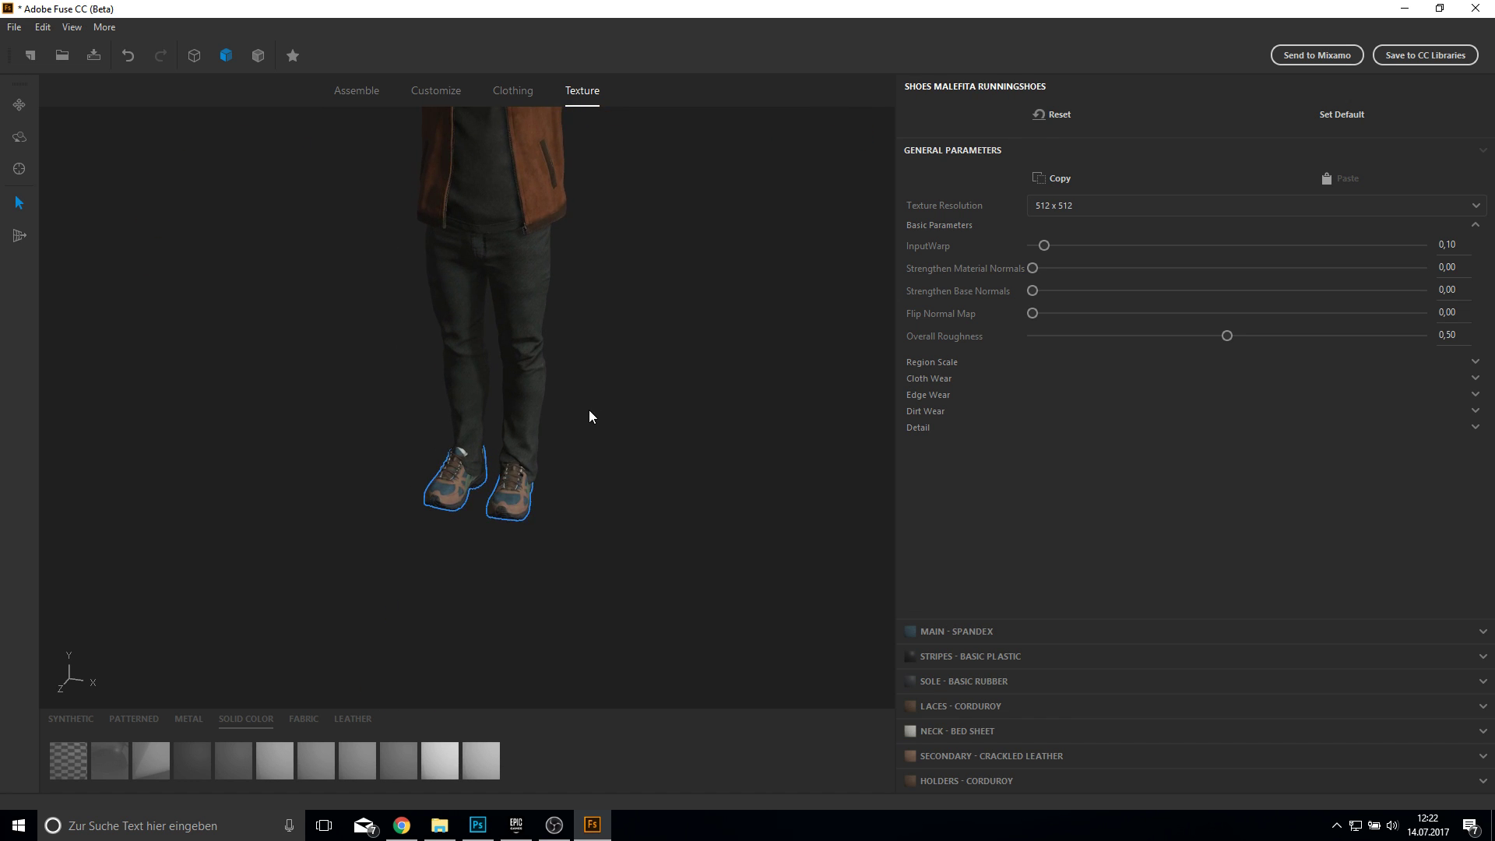
pyautogui.scroll(2, 618, 390)
pyautogui.click(1087, 206)
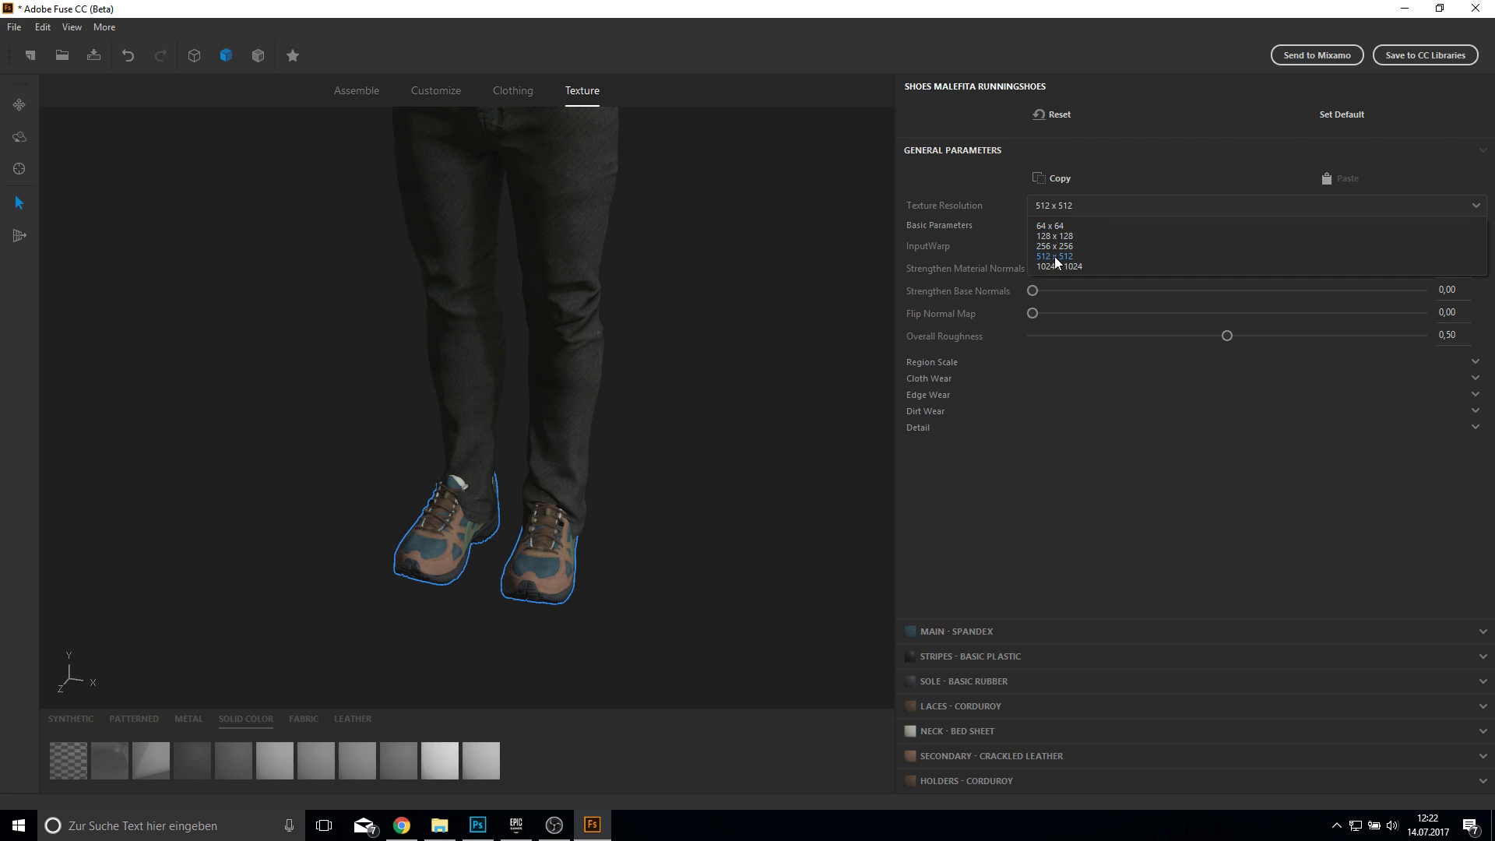
pyautogui.click(1057, 259)
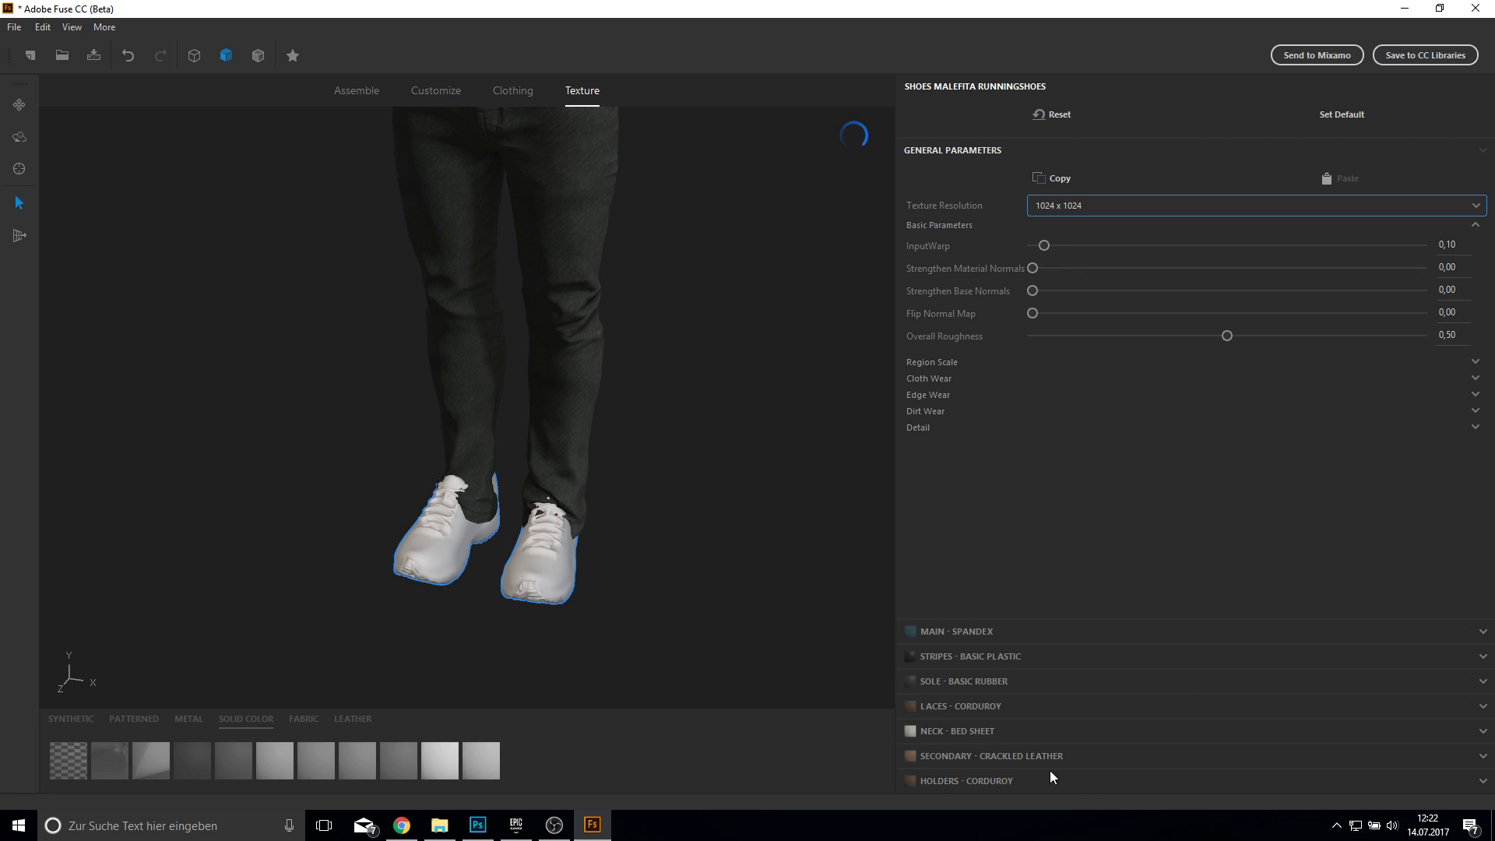
# Step: Replace the running shoes' Main Spandex material with Synthetic Leather from the leather materials
pyautogui.click(957, 632)
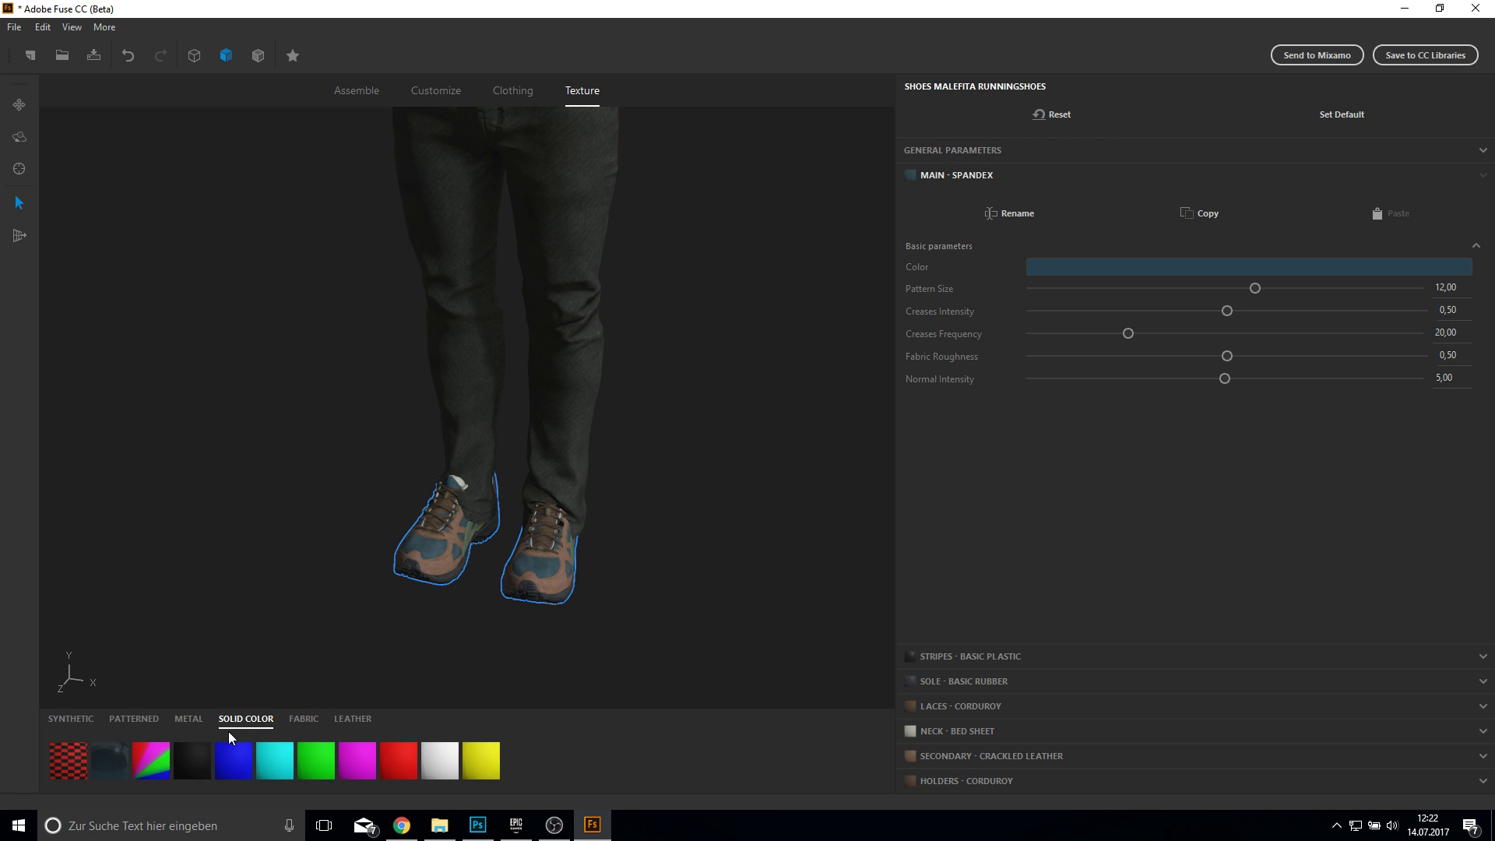
pyautogui.click(183, 719)
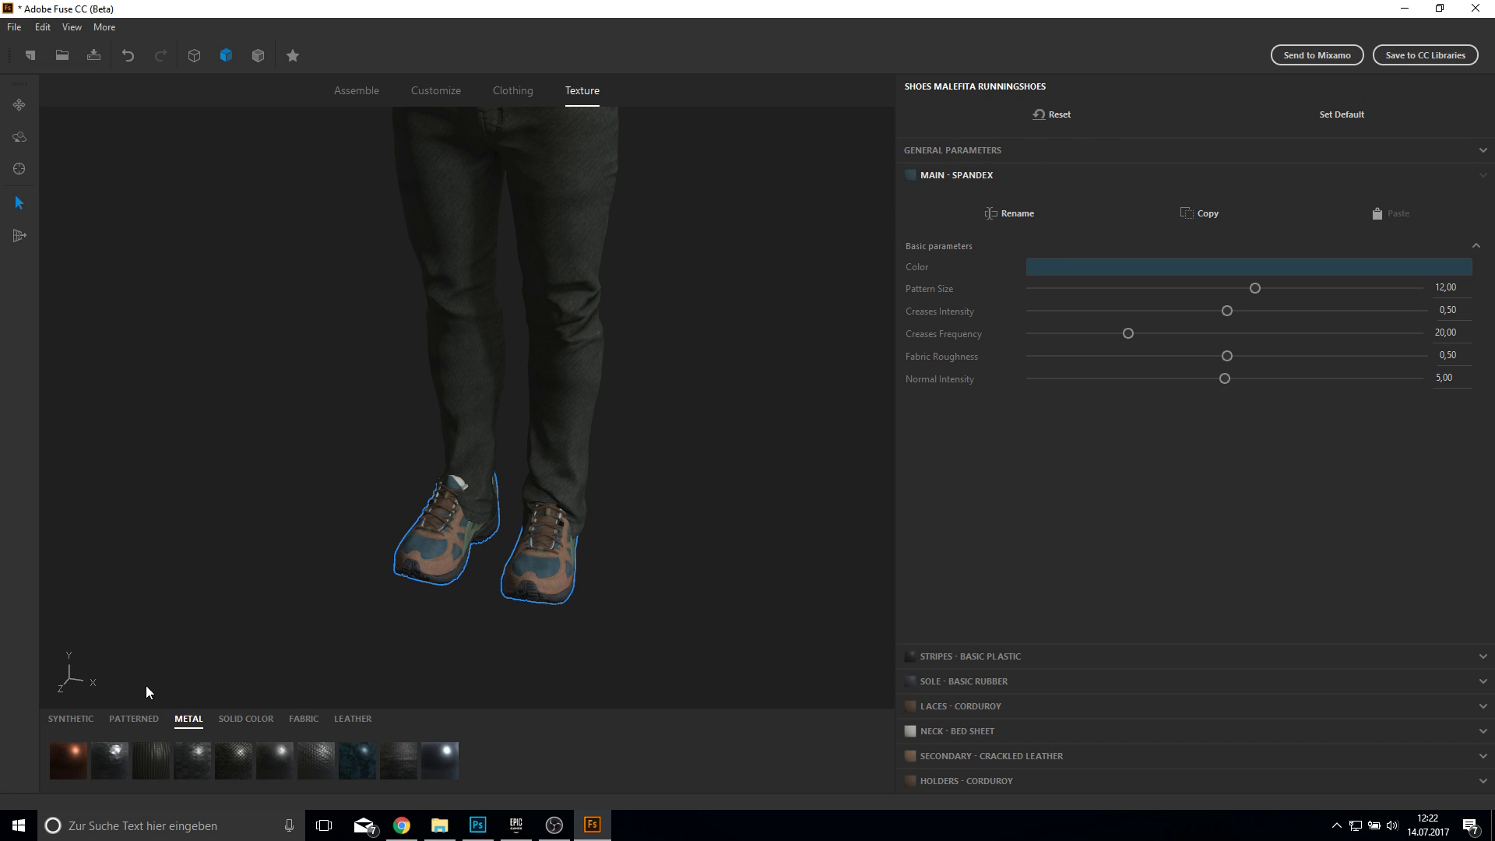
pyautogui.click(316, 721)
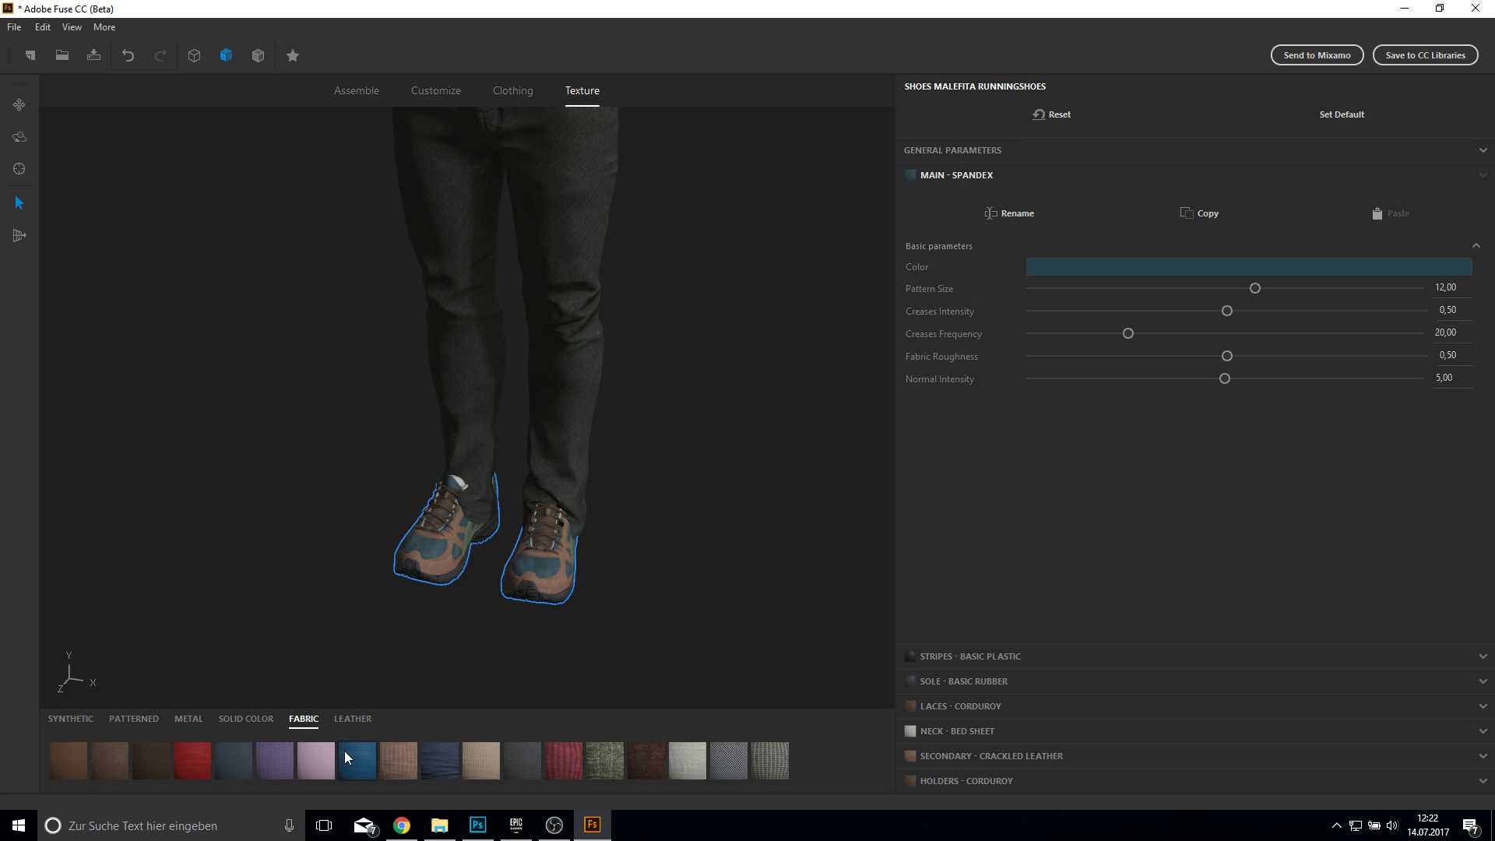
pyautogui.click(345, 724)
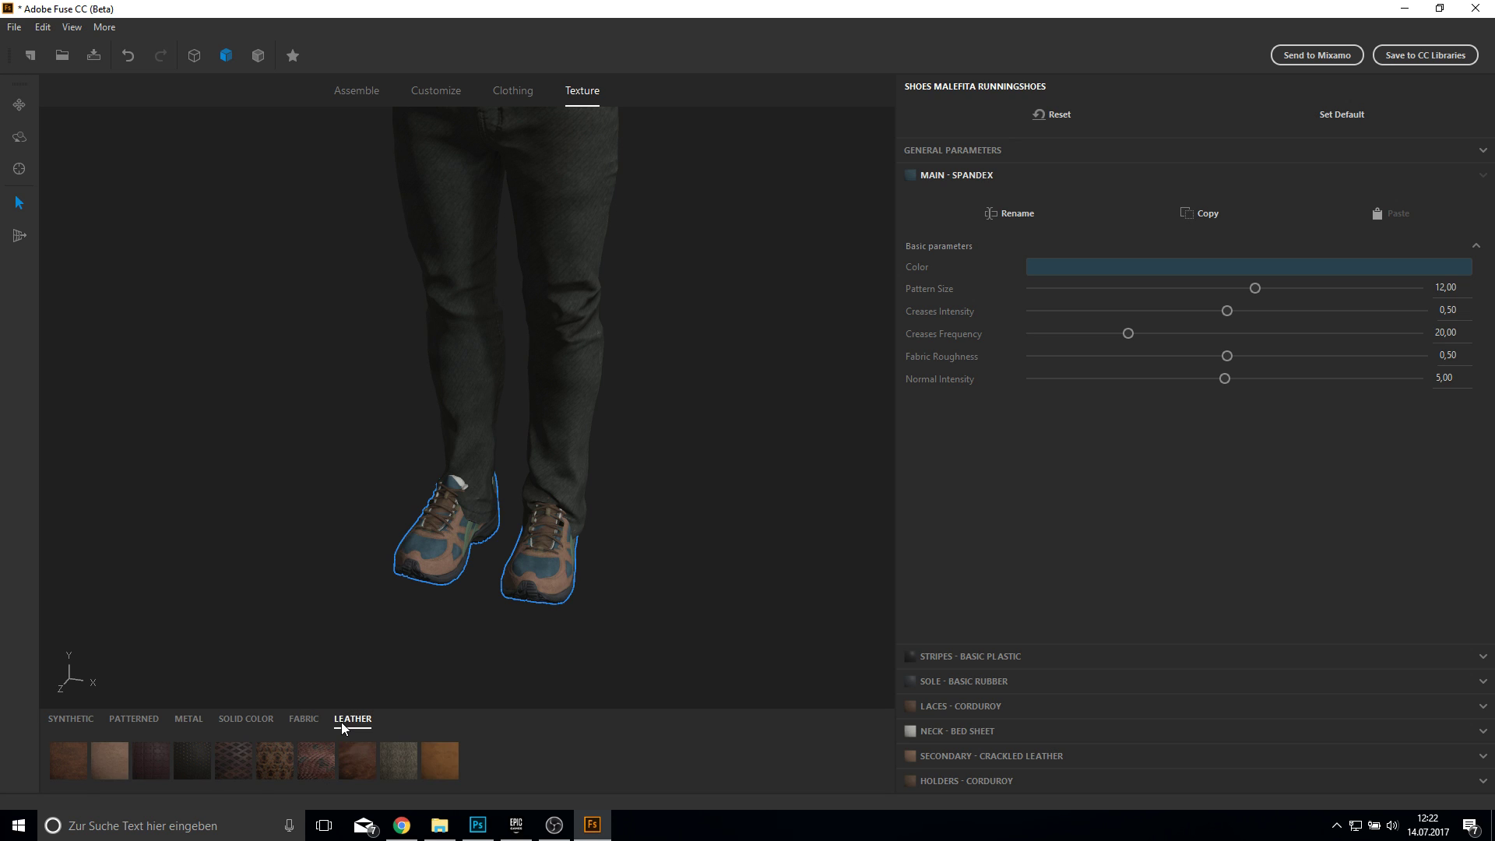
pyautogui.click(430, 766)
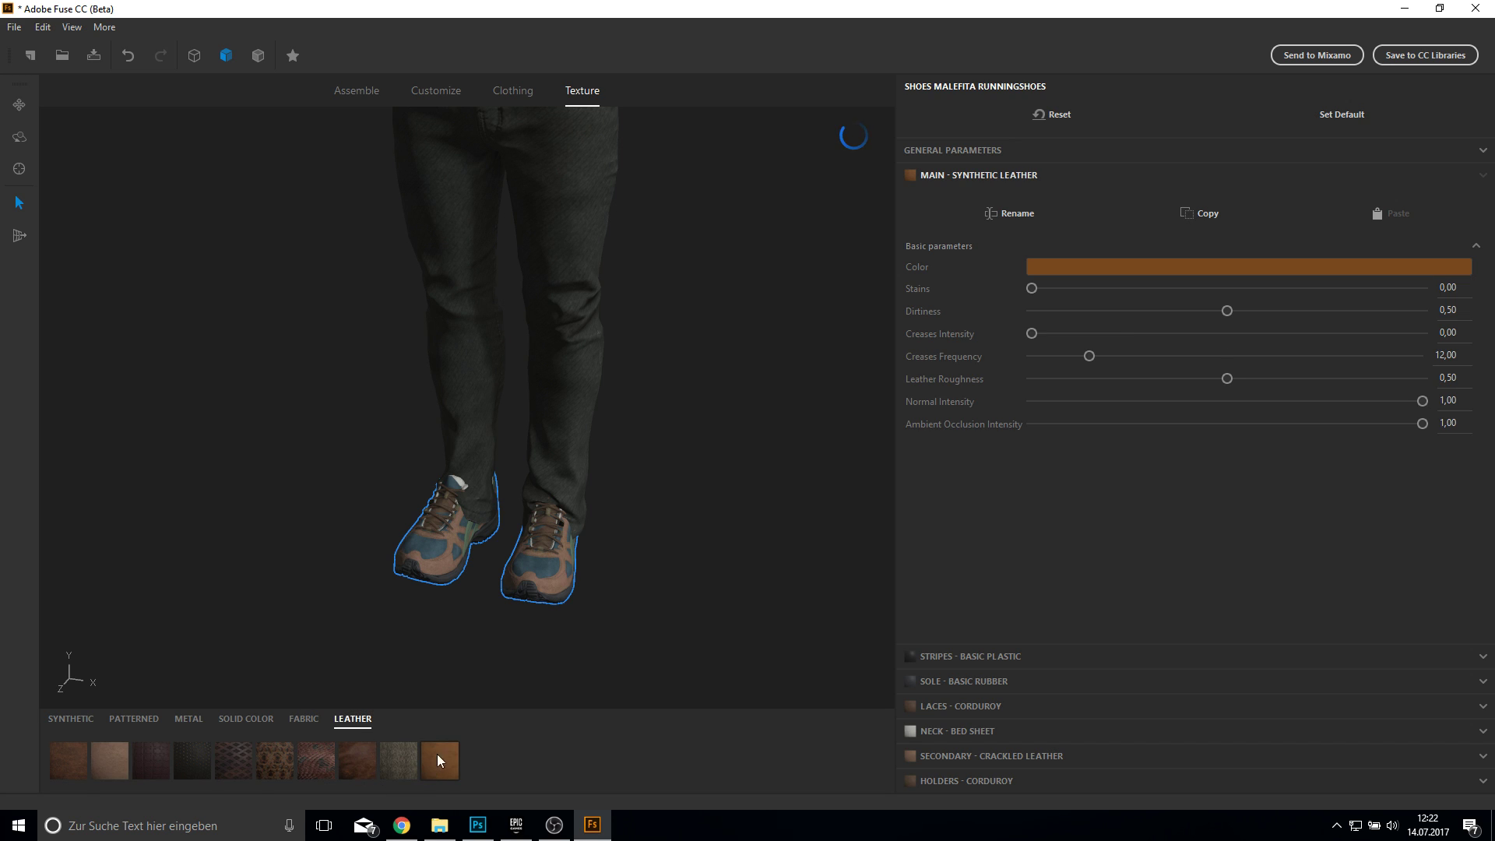
# Step: Set the colour of the shoes' Main Synthetic Leather to near-white, RGB 240, 240, 240
pyautogui.click(1040, 271)
pyautogui.click(361, 181)
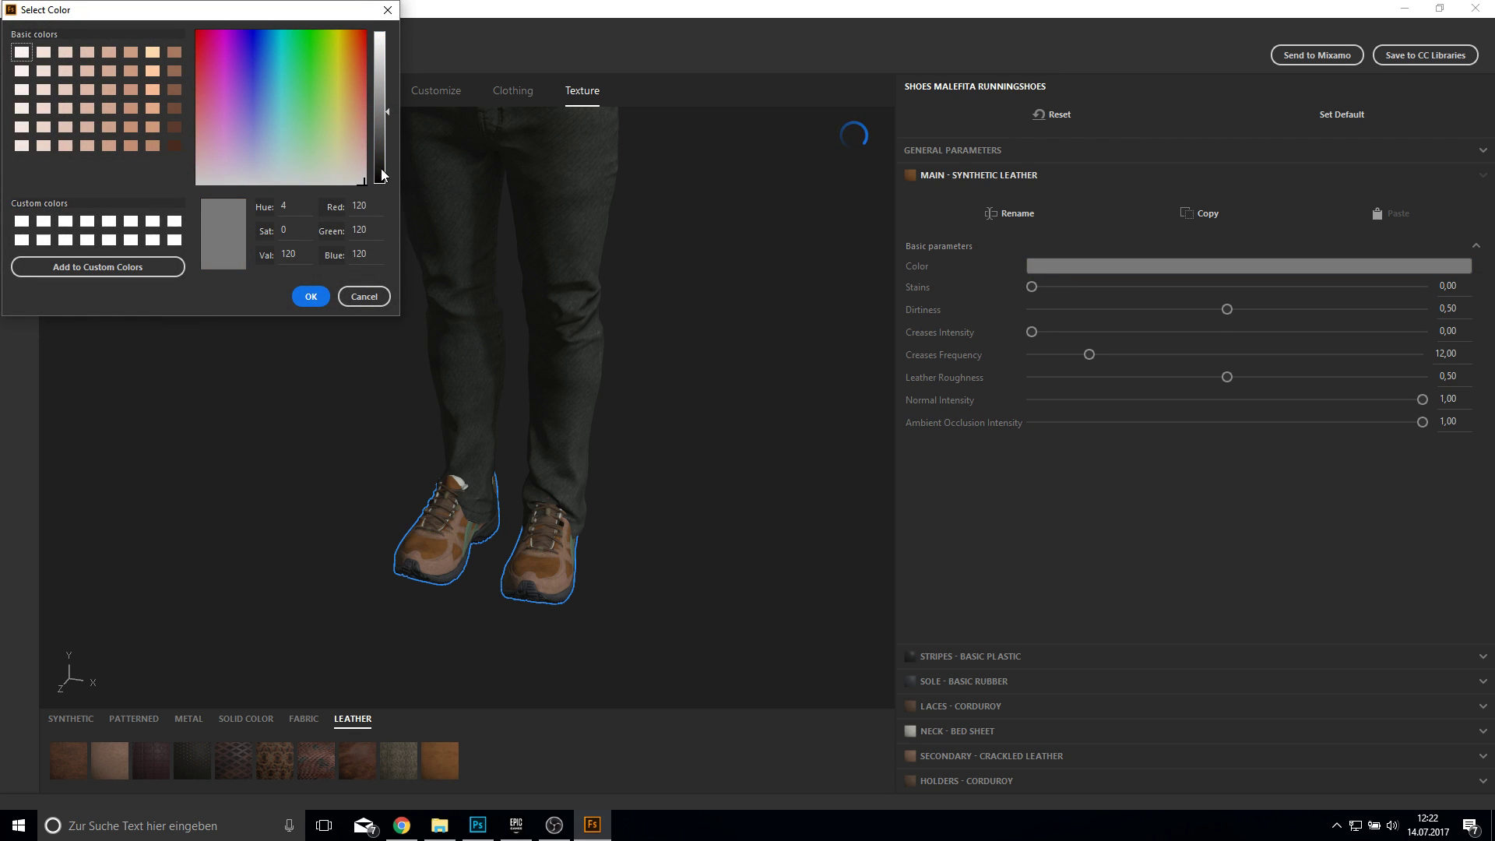
pyautogui.moveTo(383, 176); pyautogui.dragTo(386, 39)
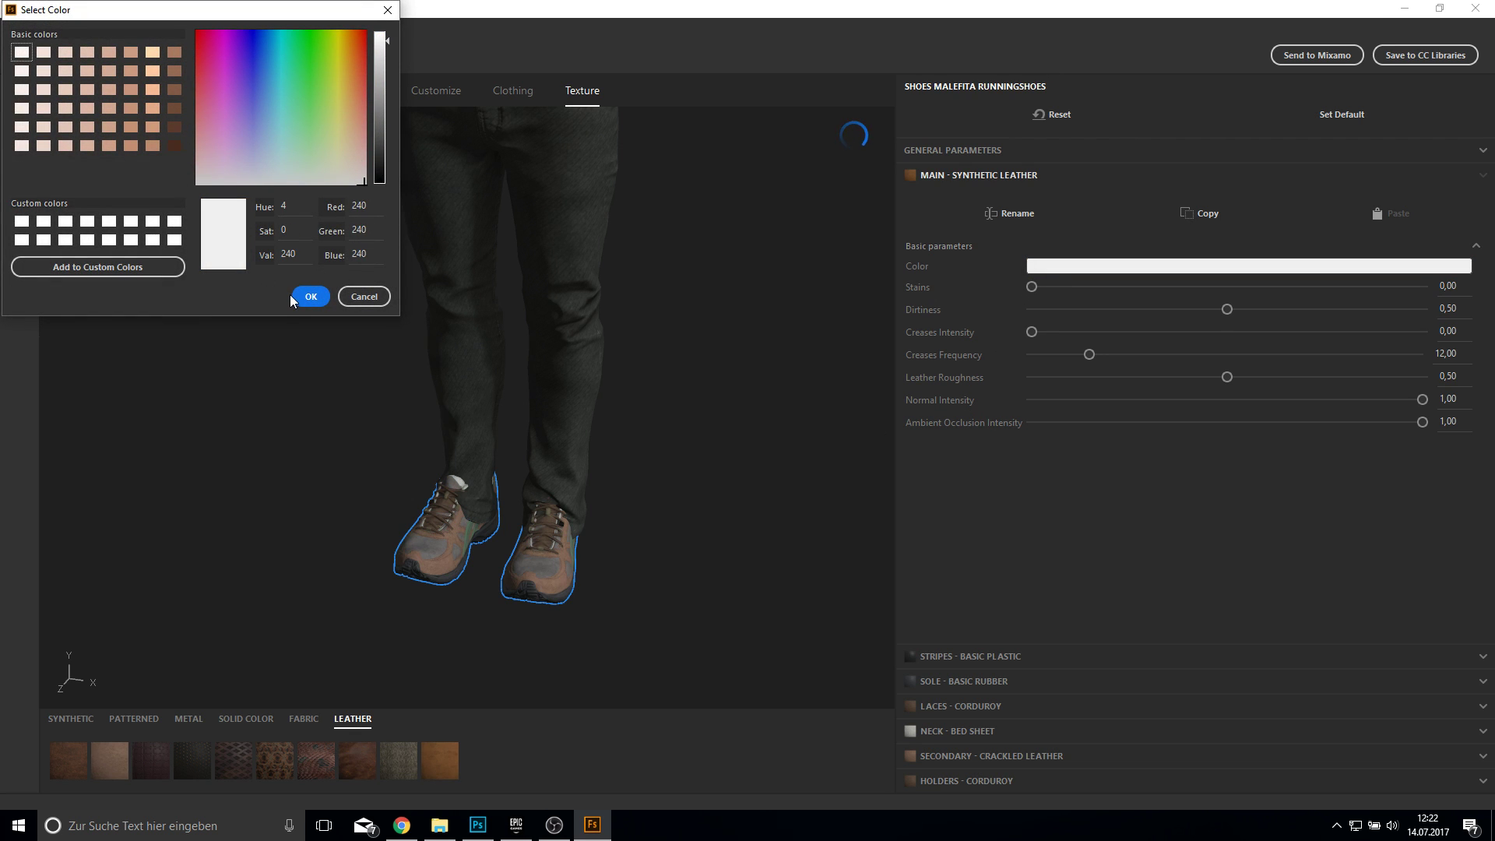
pyautogui.click(296, 297)
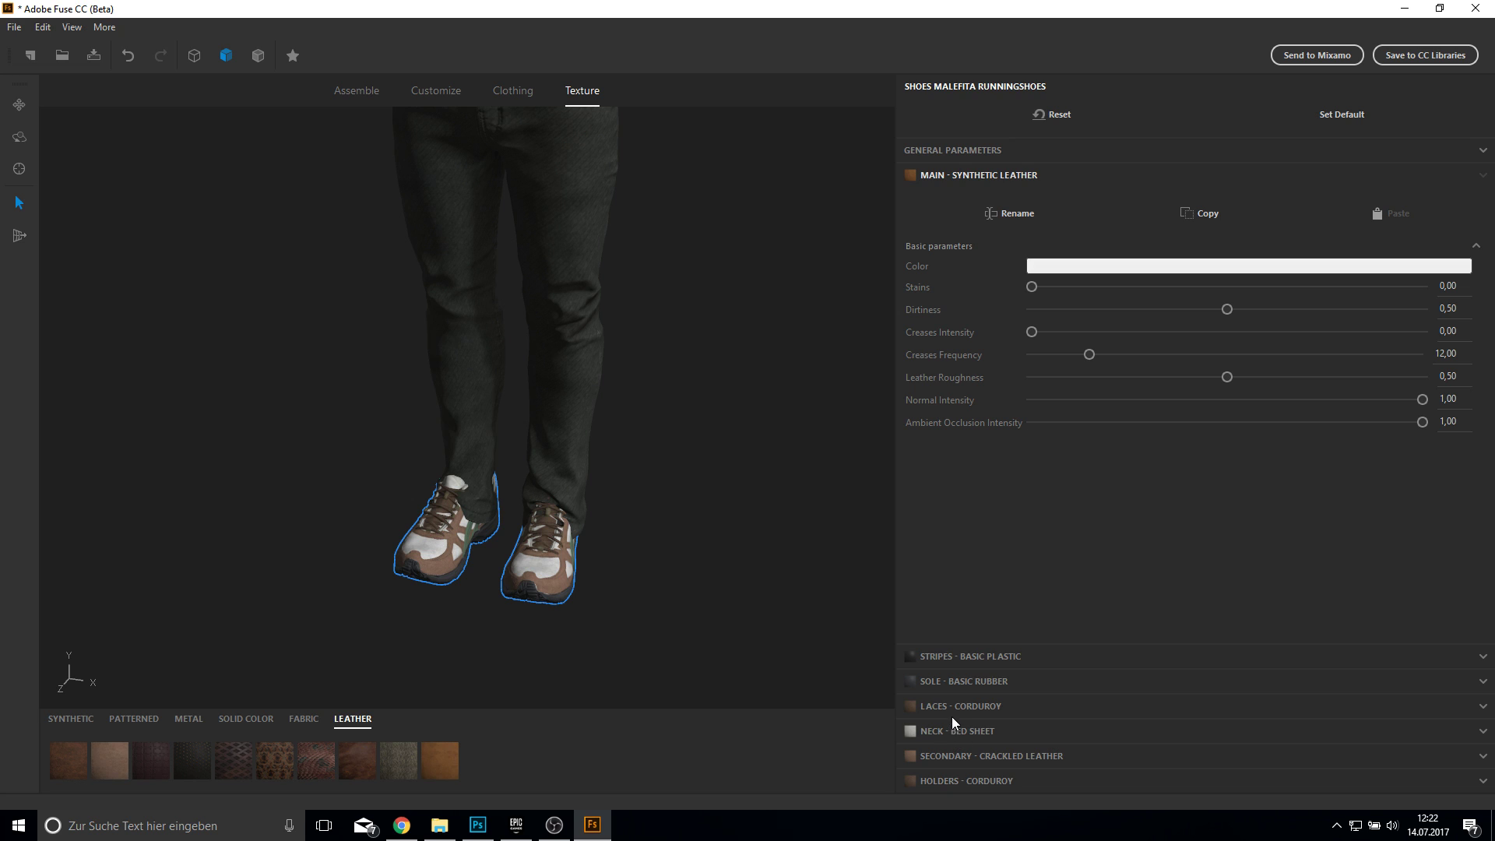
# Step: Set the leather colour of the shoes' Secondary Crackled Leather to a pale cream
pyautogui.click(952, 756)
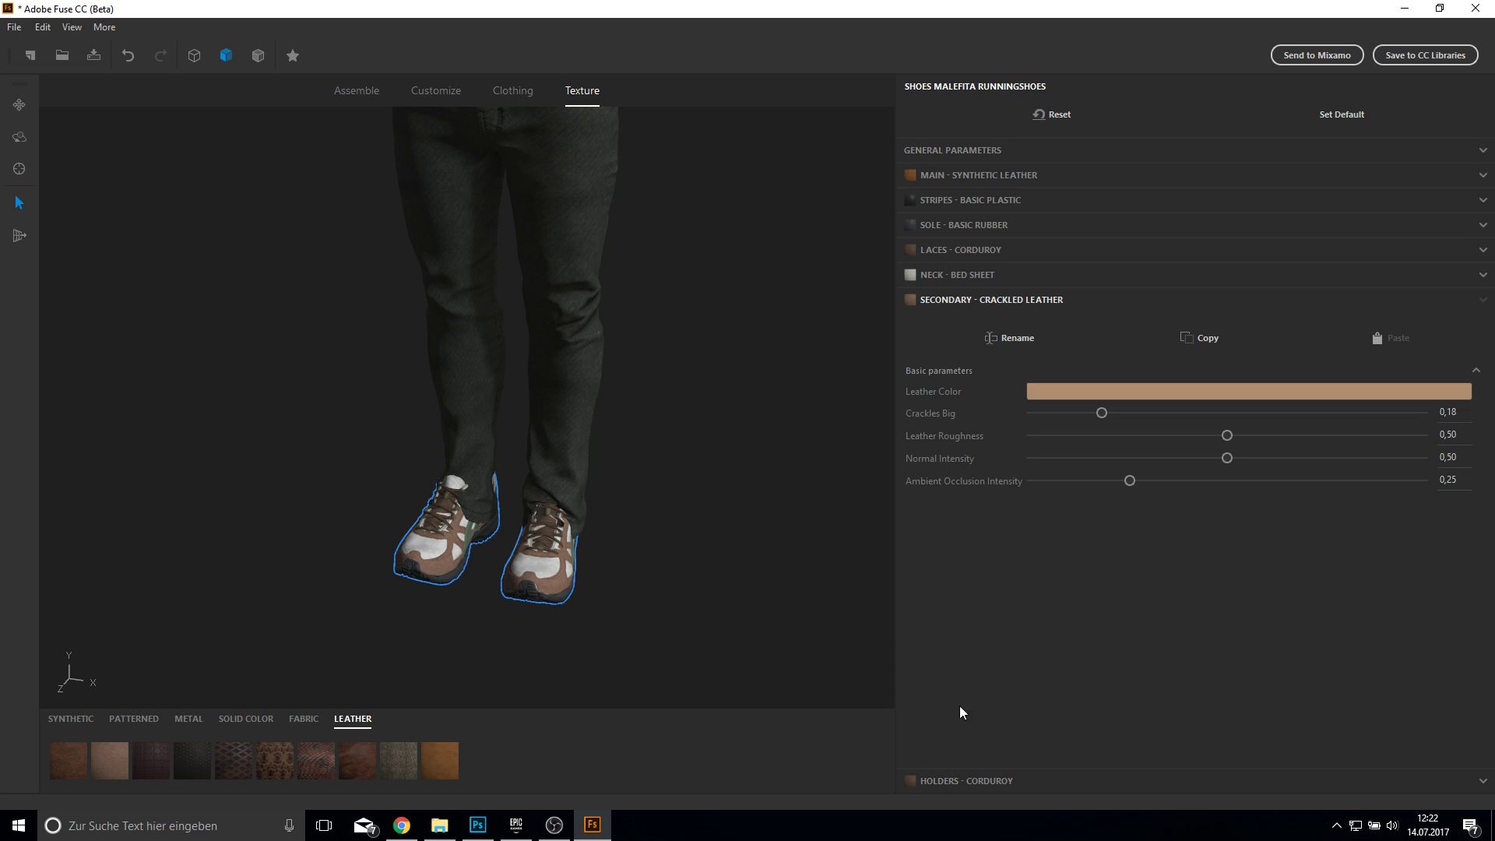
pyautogui.click(1042, 392)
pyautogui.moveTo(382, 77); pyautogui.dragTo(383, 16)
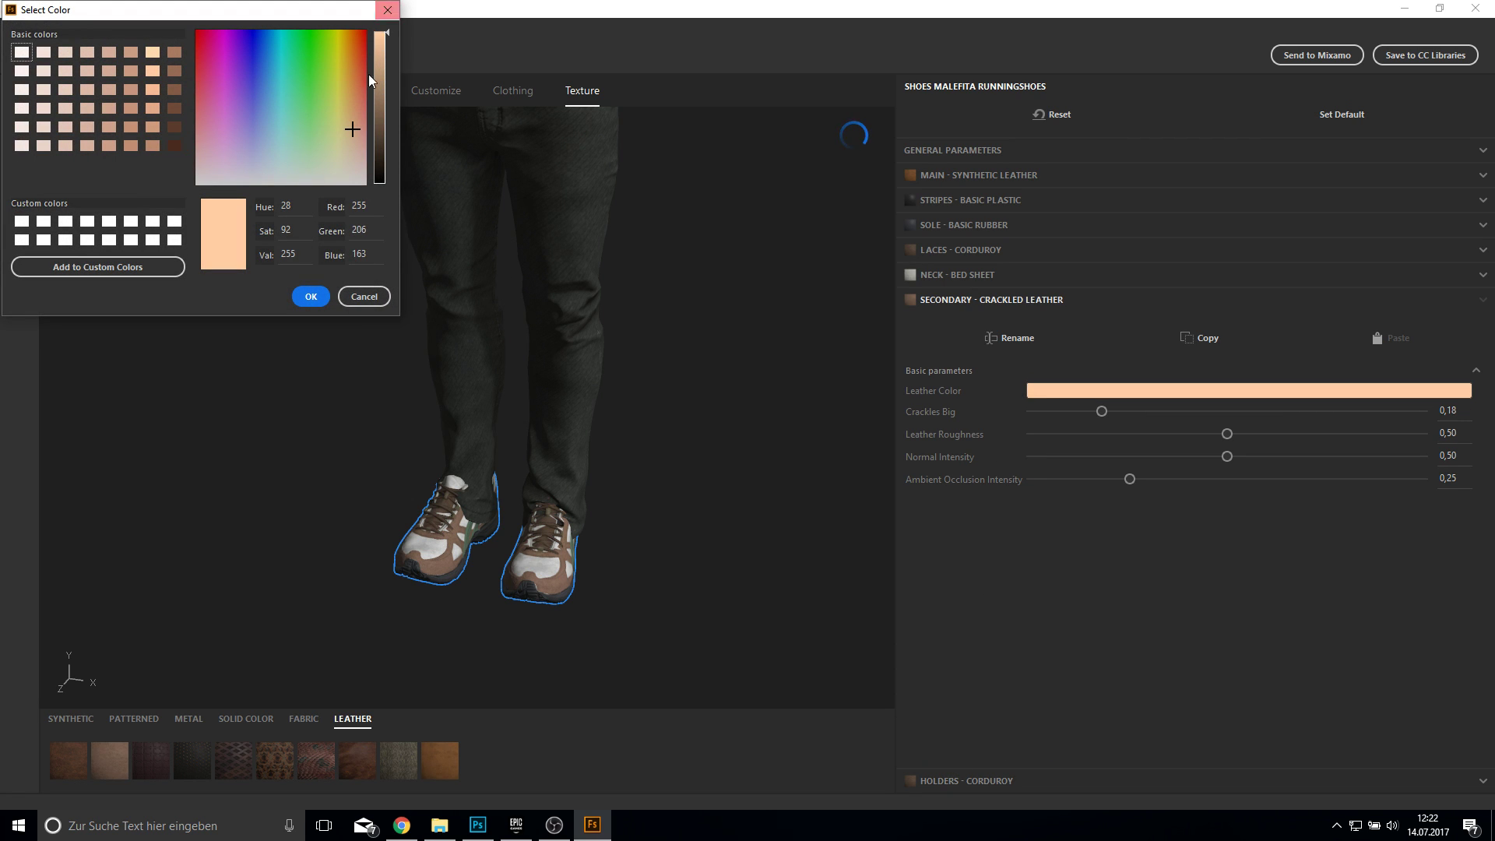
pyautogui.moveTo(350, 125); pyautogui.dragTo(340, 168)
pyautogui.click(306, 294)
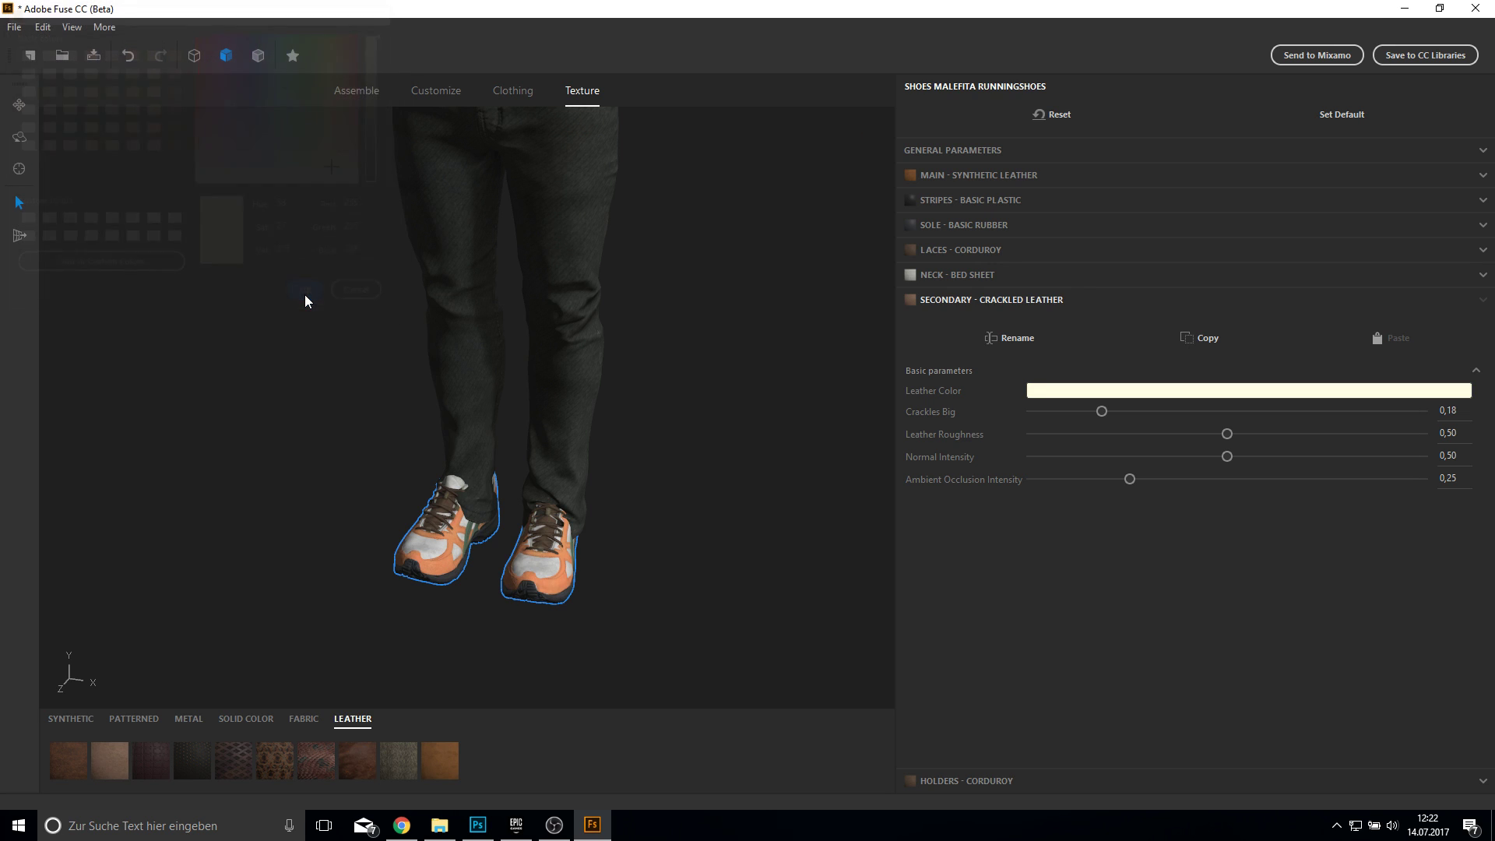
# Step: Set the colour of the shoes' Laces Corduroy material to near-white, RGB 241, 241, 241
pyautogui.click(954, 780)
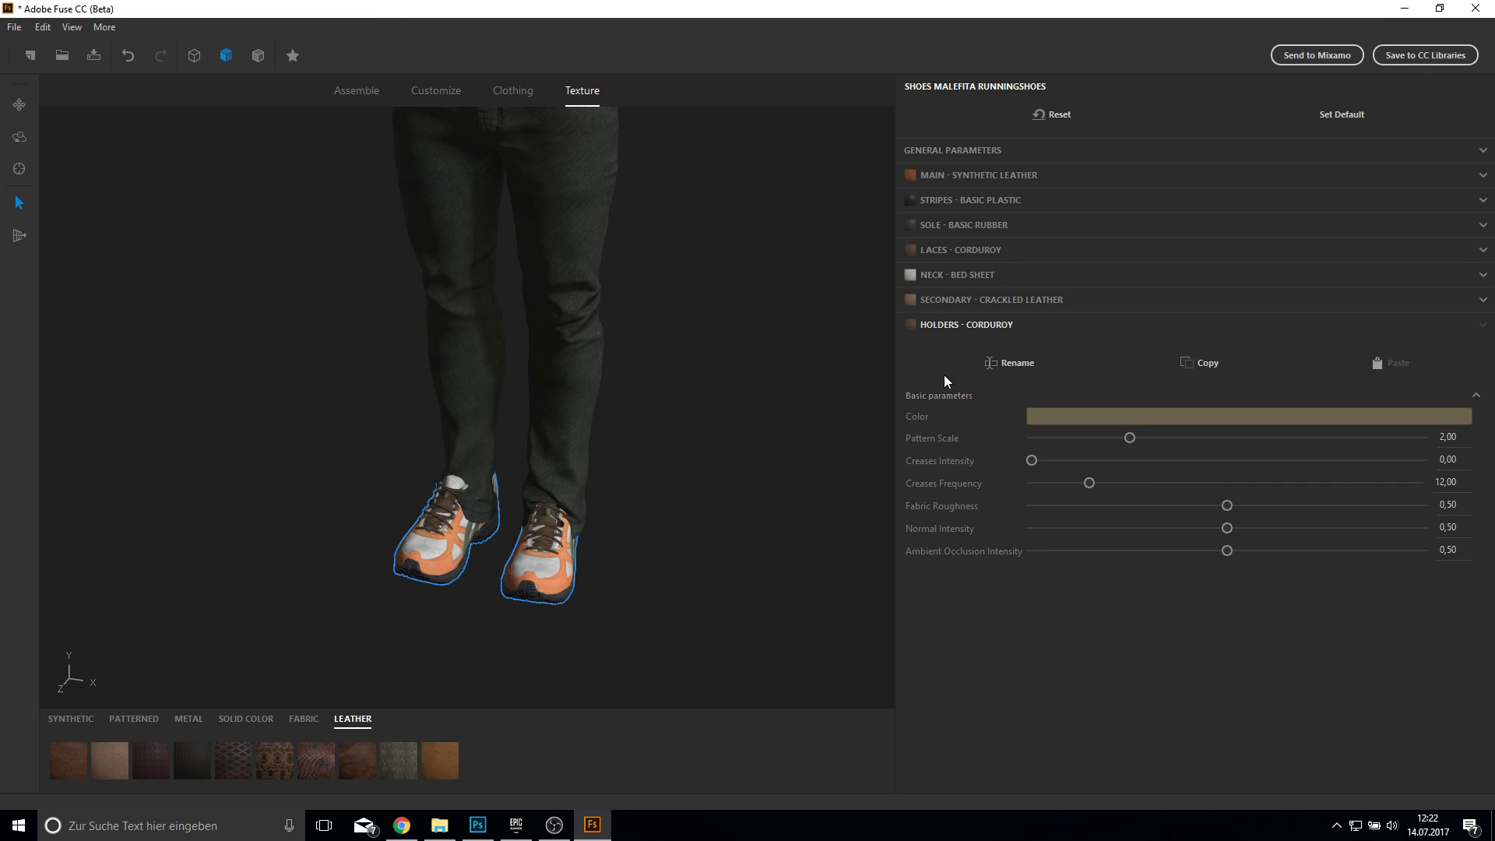
pyautogui.click(941, 298)
pyautogui.click(941, 274)
pyautogui.click(942, 250)
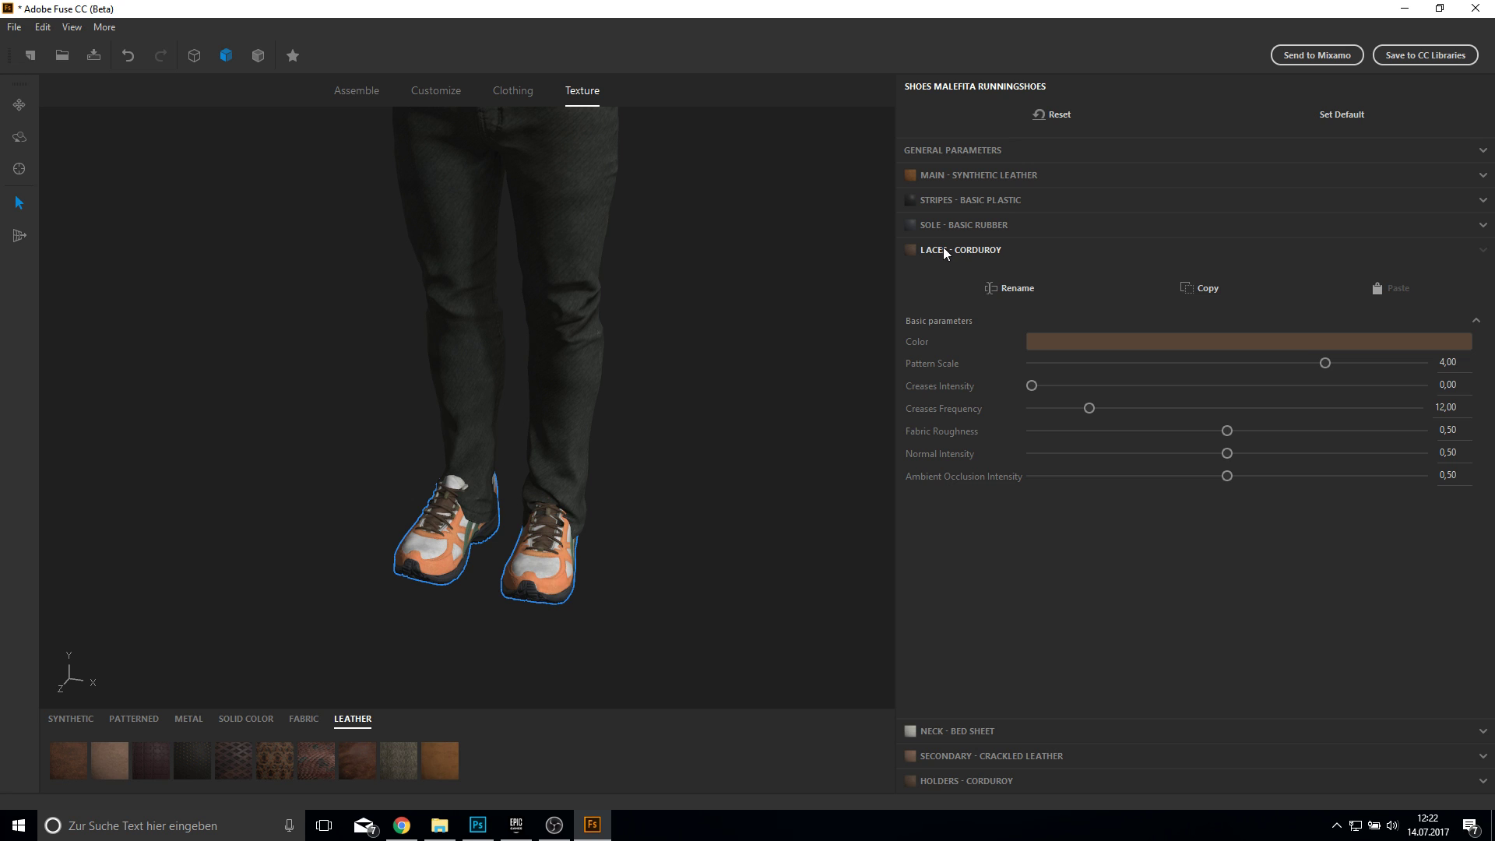
pyautogui.click(1087, 340)
pyautogui.moveTo(349, 124); pyautogui.dragTo(315, 187)
pyautogui.moveTo(391, 112); pyautogui.dragTo(393, 45)
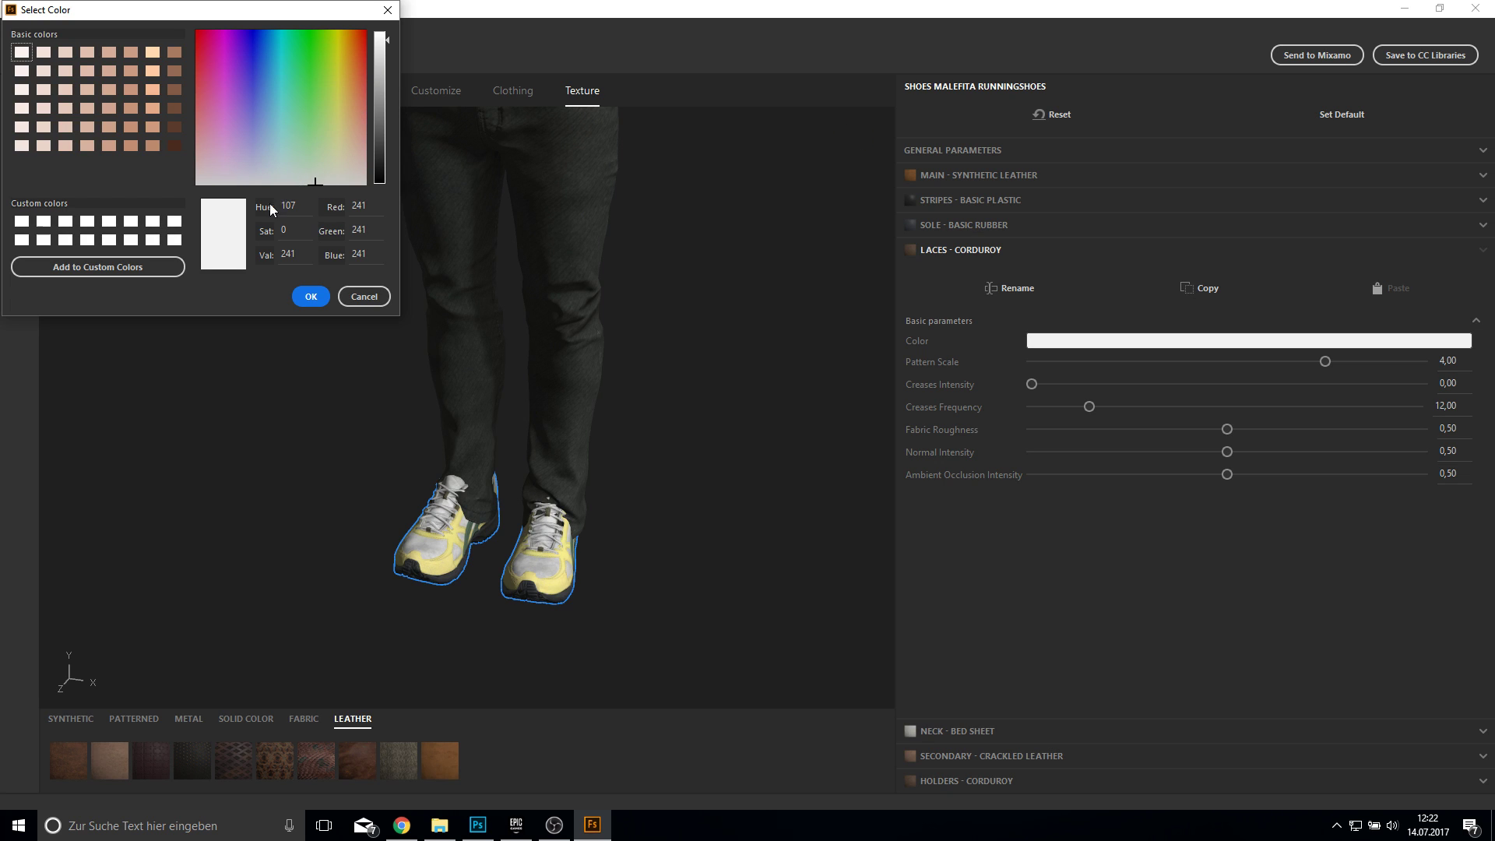
pyautogui.click(325, 301)
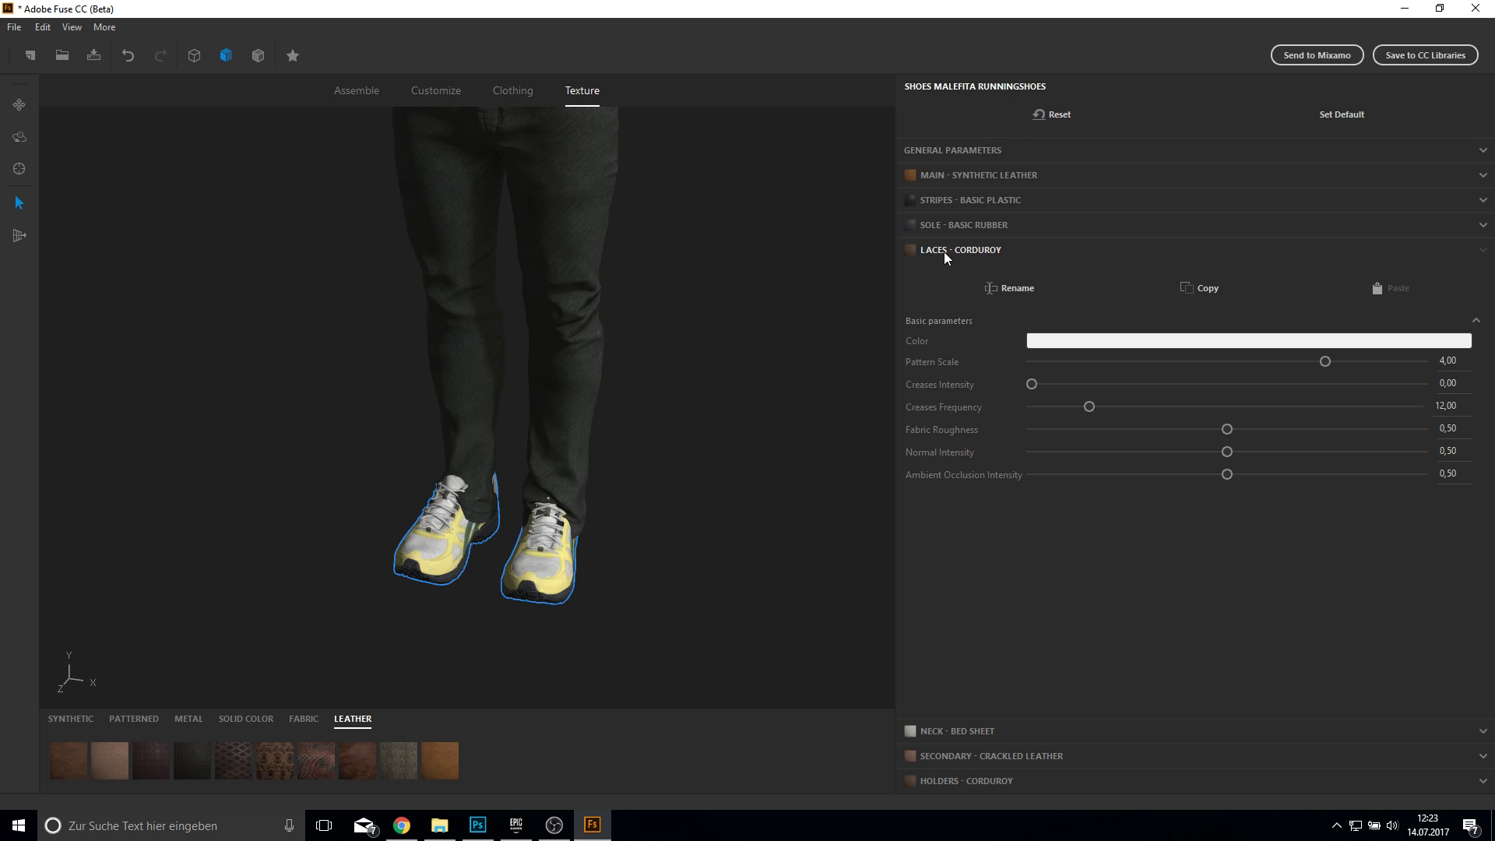
# Step: Change the leather colour of the shoes' Secondary Crackled Leather to pure white, RGB 255, 255, 255
pyautogui.click(963, 756)
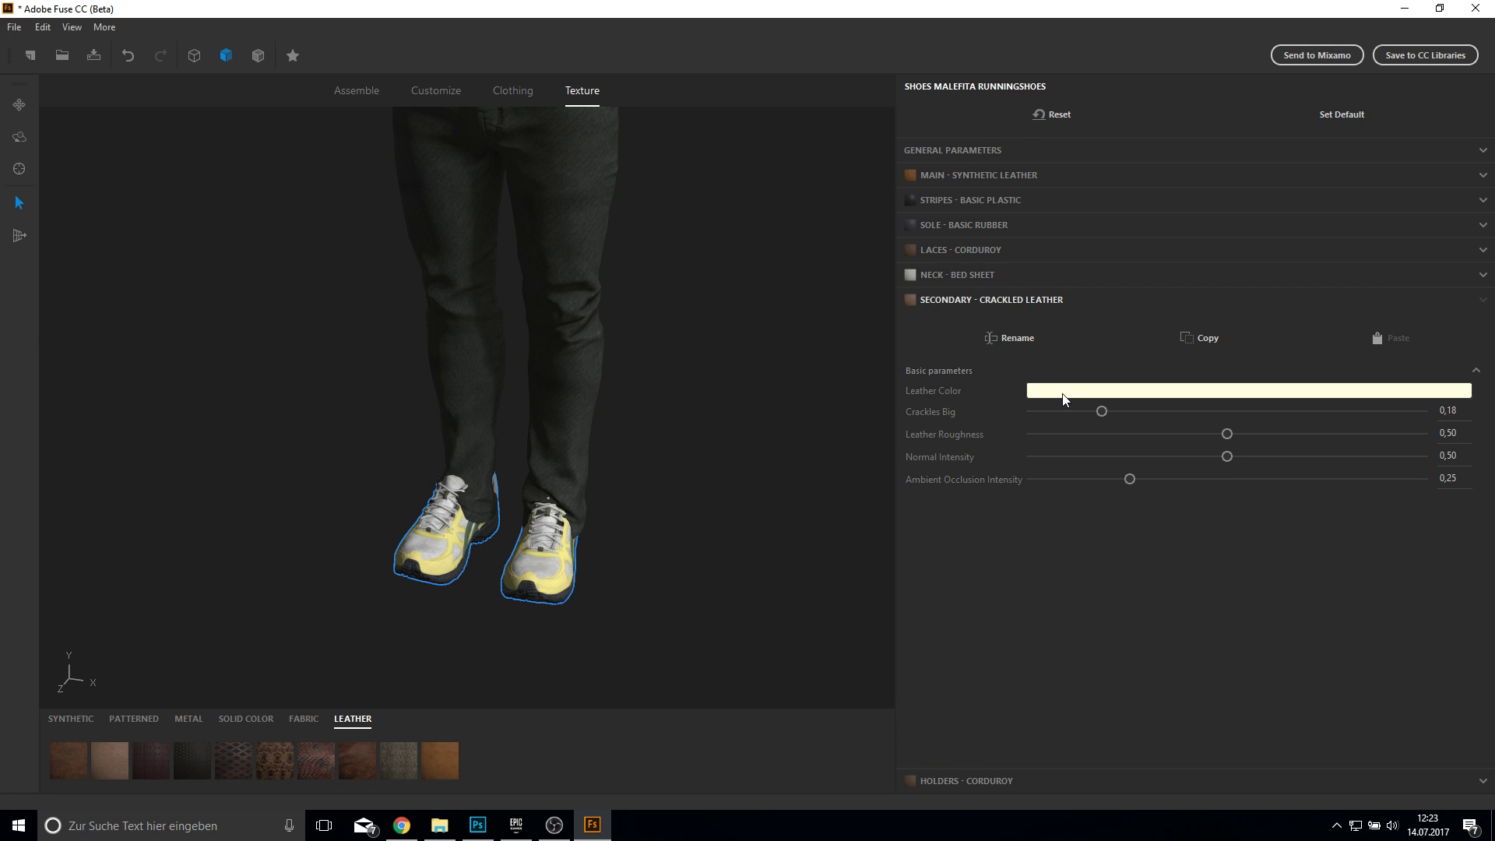
pyautogui.click(1063, 391)
pyautogui.moveTo(340, 164); pyautogui.dragTo(104, 235)
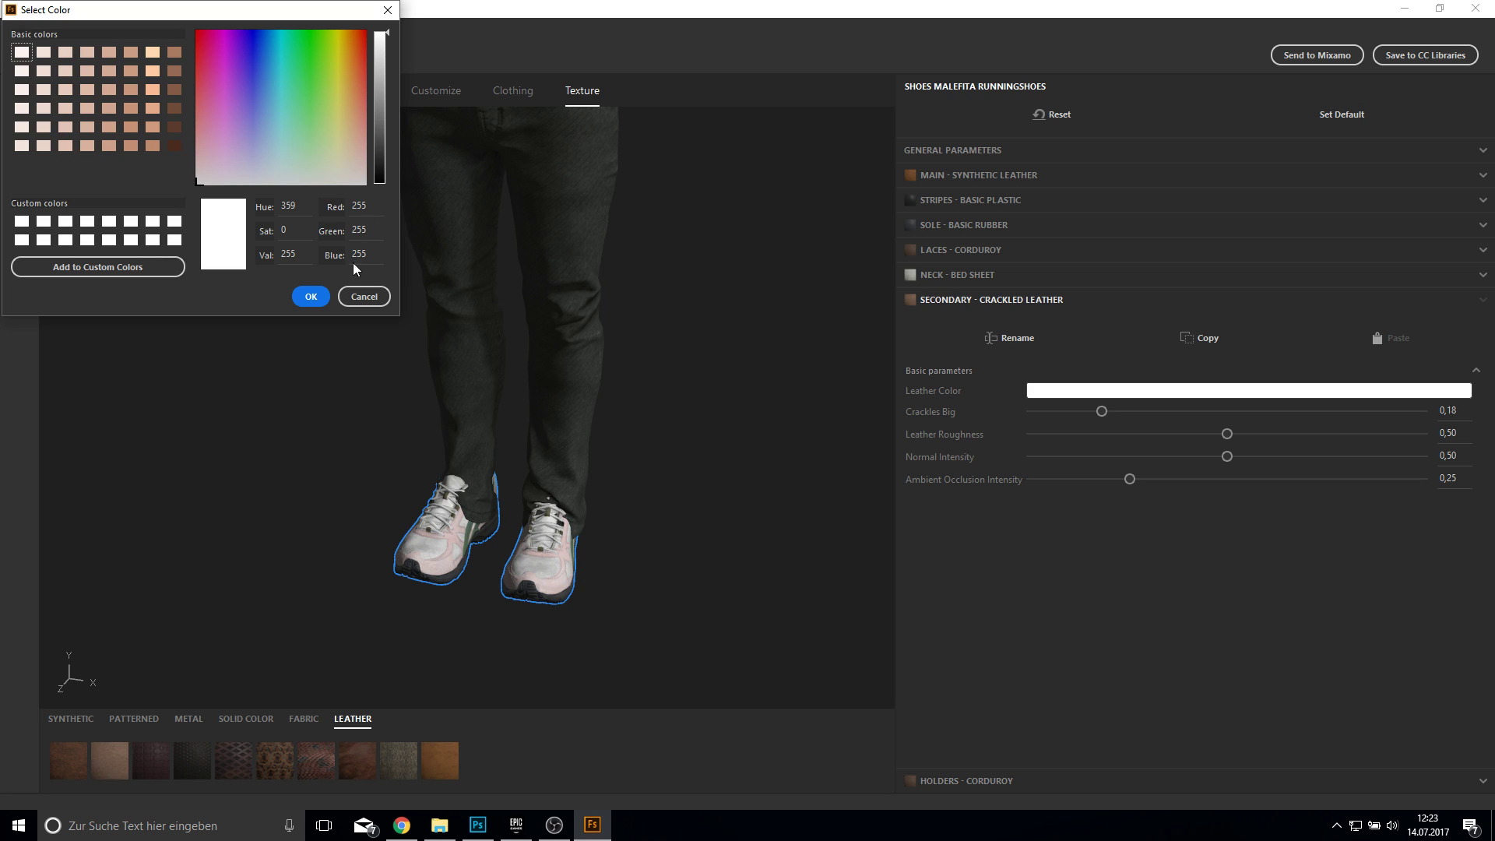
pyautogui.click(311, 297)
# Step: Darken the colour of the shoes' Stripes Basic Plastic material to black
pyautogui.moveTo(581, 544)
pyautogui.mouseDown()
pyautogui.moveTo(703, 581)
pyautogui.moveTo(603, 563)
pyautogui.mouseUp()
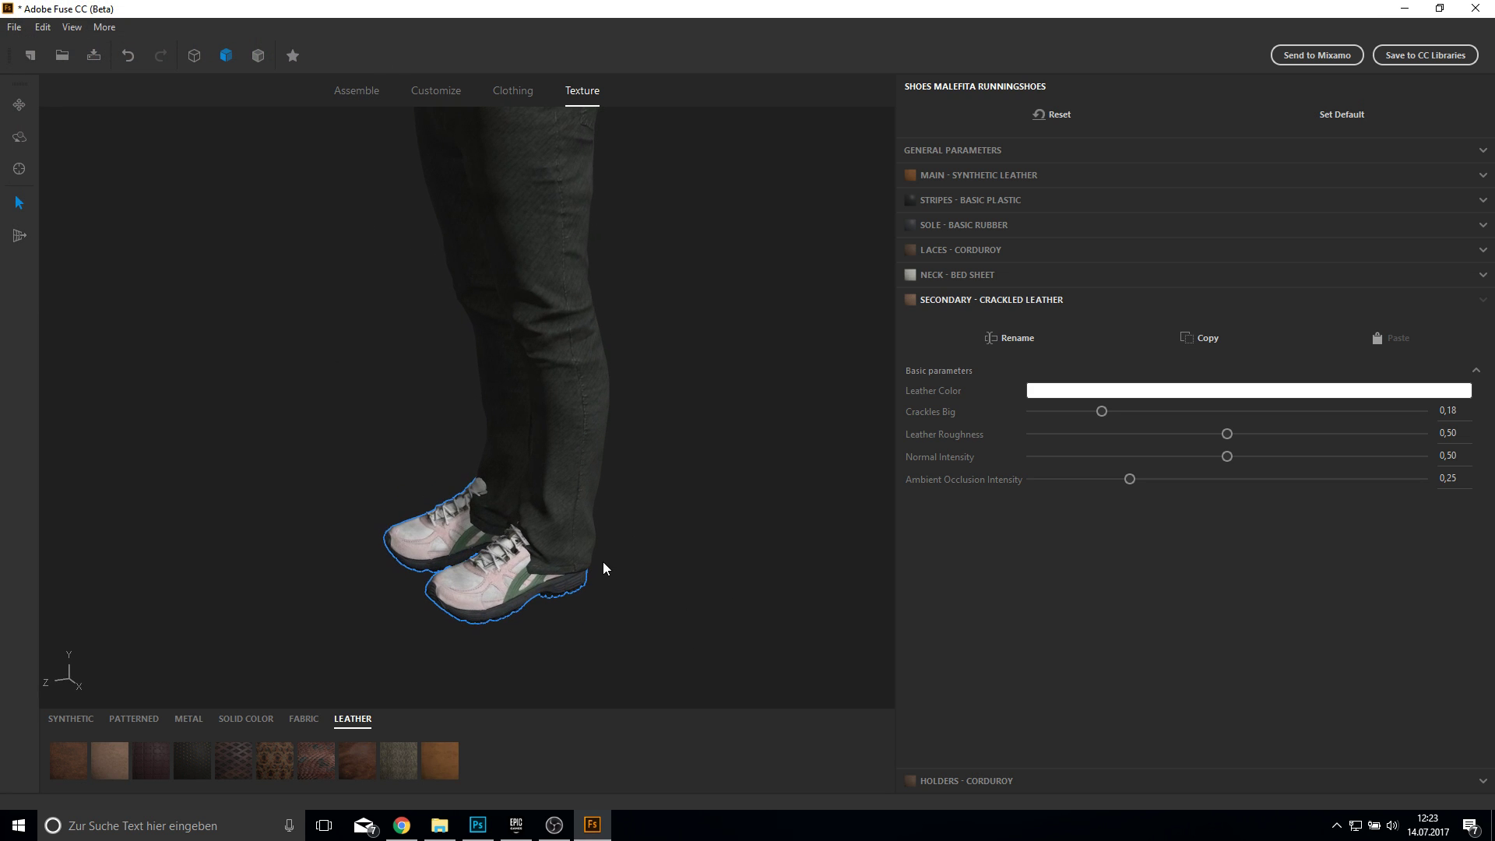
pyautogui.click(941, 204)
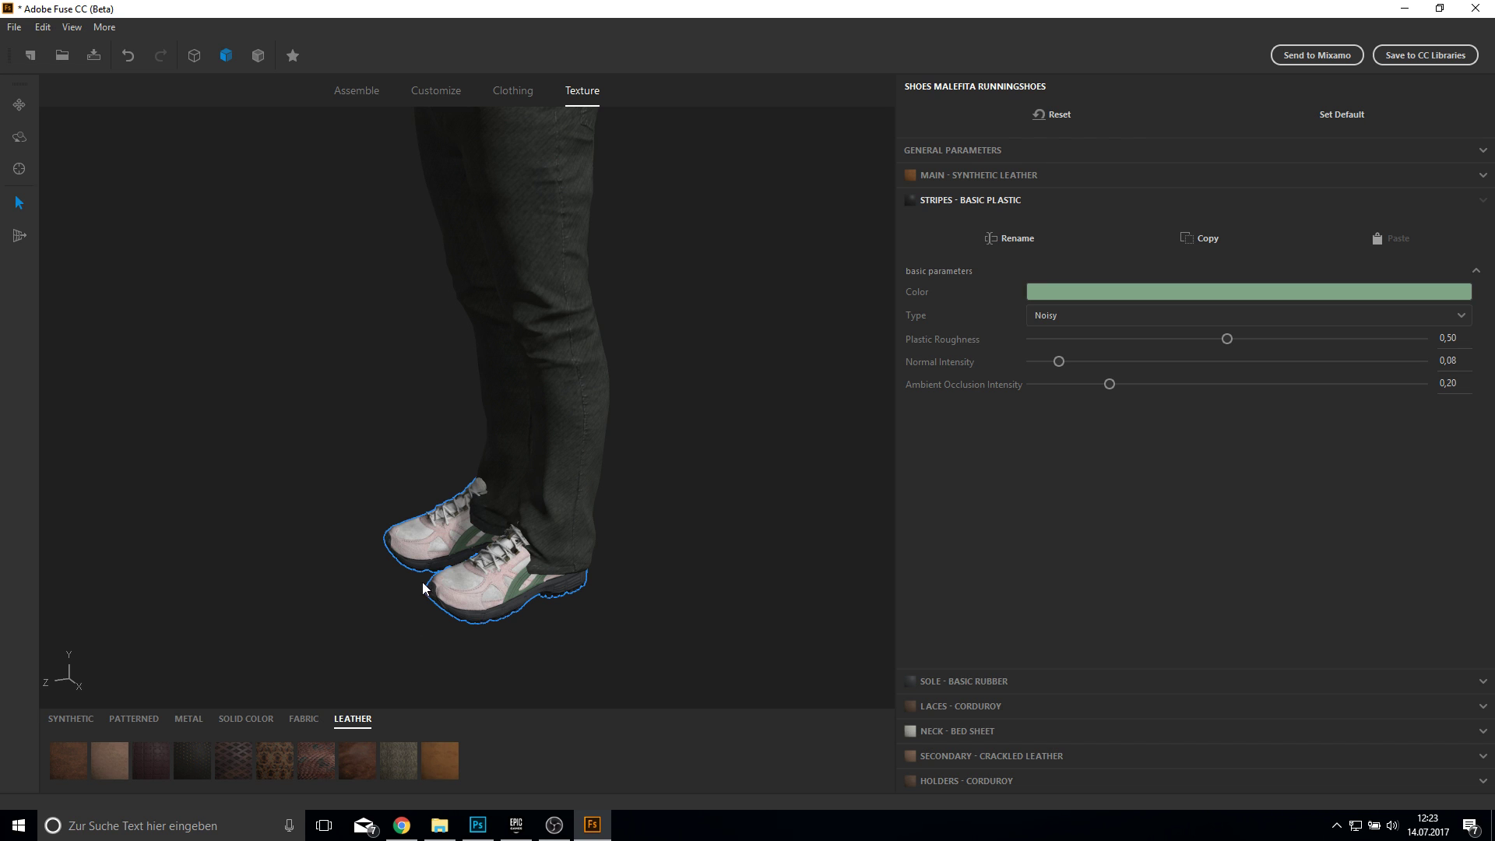
pyautogui.click(1044, 301)
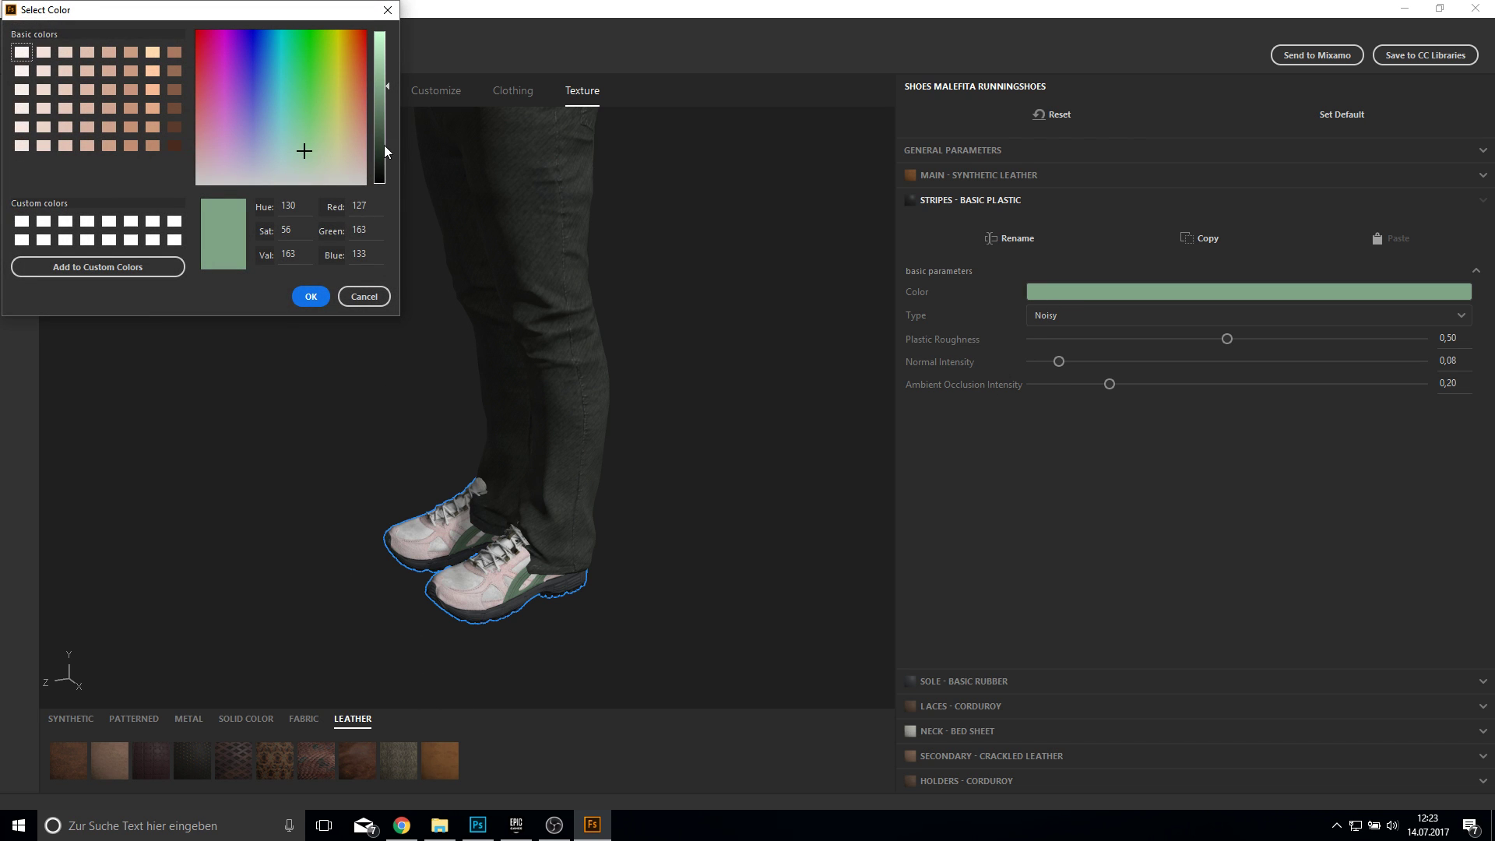
pyautogui.moveTo(384, 150); pyautogui.dragTo(386, 424)
pyautogui.click(311, 296)
# Step: Select the leather jacket and inspect the whole dressed character from several angles
pyautogui.moveTo(314, 294); pyautogui.dragTo(598, 351)
pyautogui.scroll(-5, 543, 446)
pyautogui.scroll(-5, 562, 282)
pyautogui.click(519, 304)
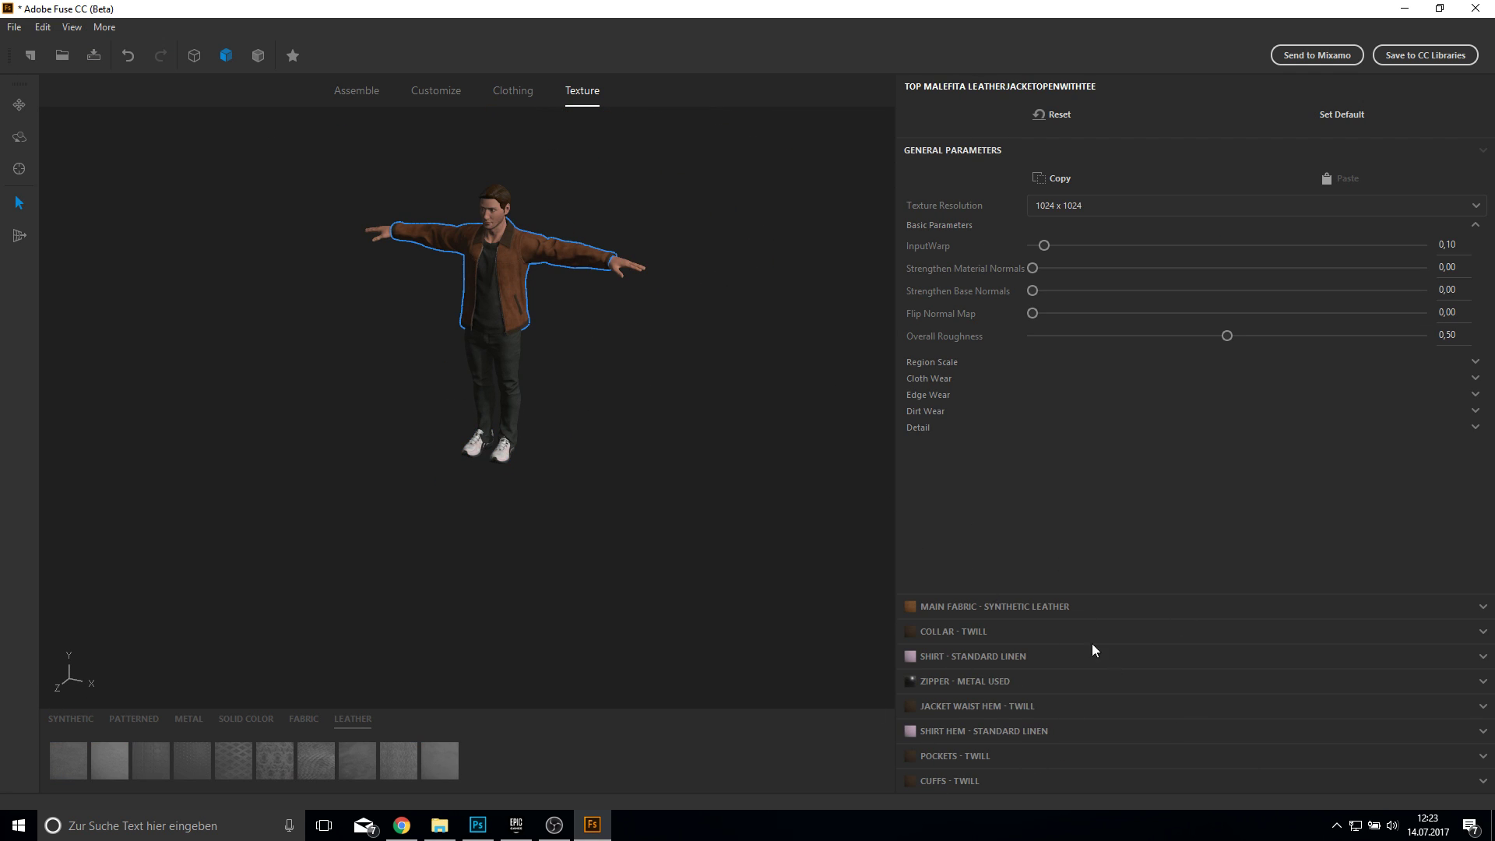
pyautogui.moveTo(638, 474); pyautogui.dragTo(537, 390)
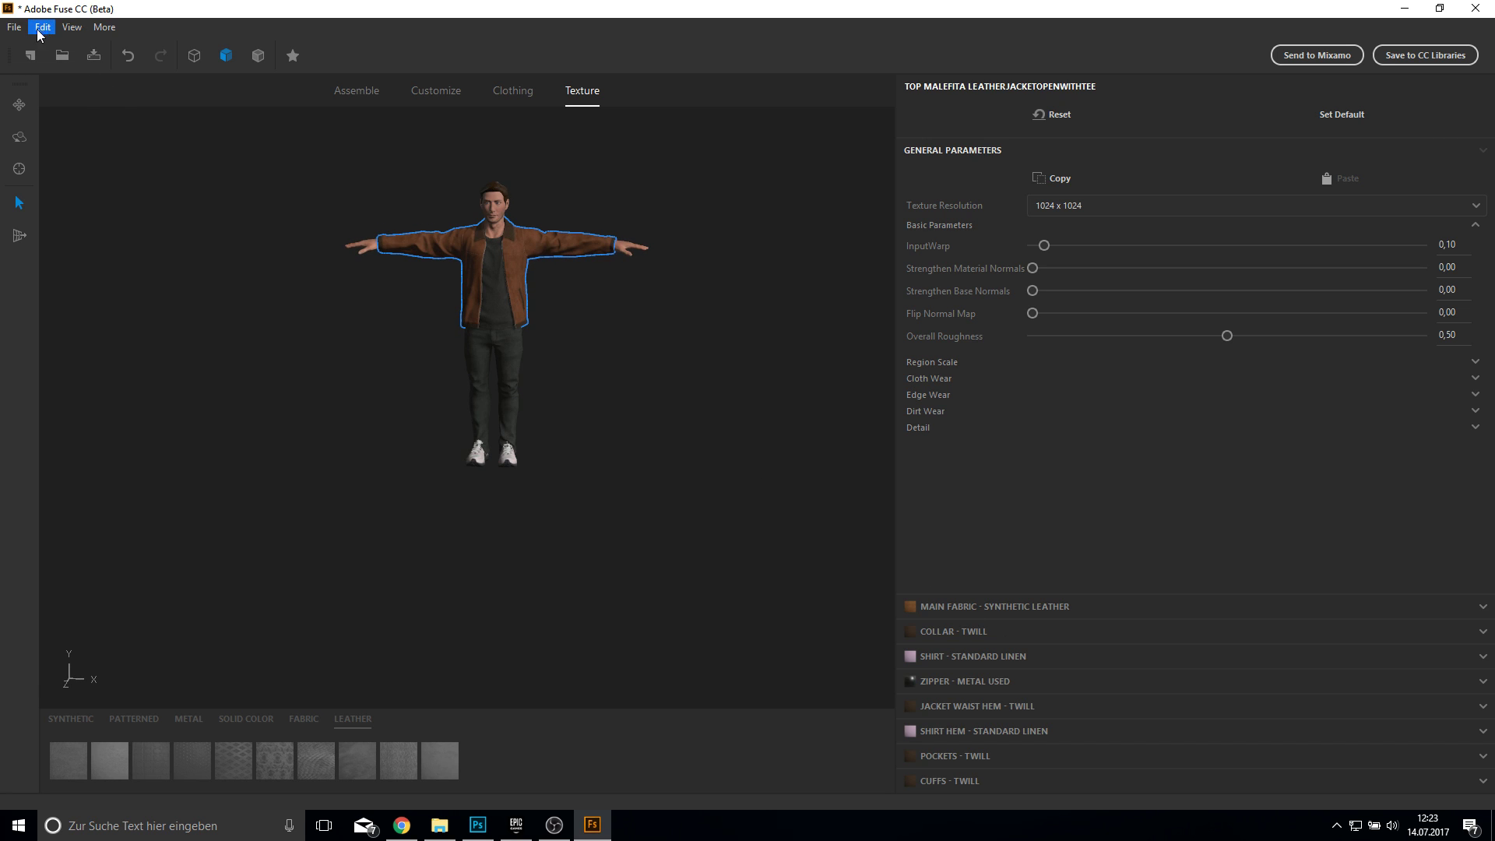
pyautogui.click(16, 29)
pyautogui.moveTo(553, 343); pyautogui.dragTo(467, 327)
# Step: Save the model under the name male in a new desktop folder called Fuse
pyautogui.click(14, 26)
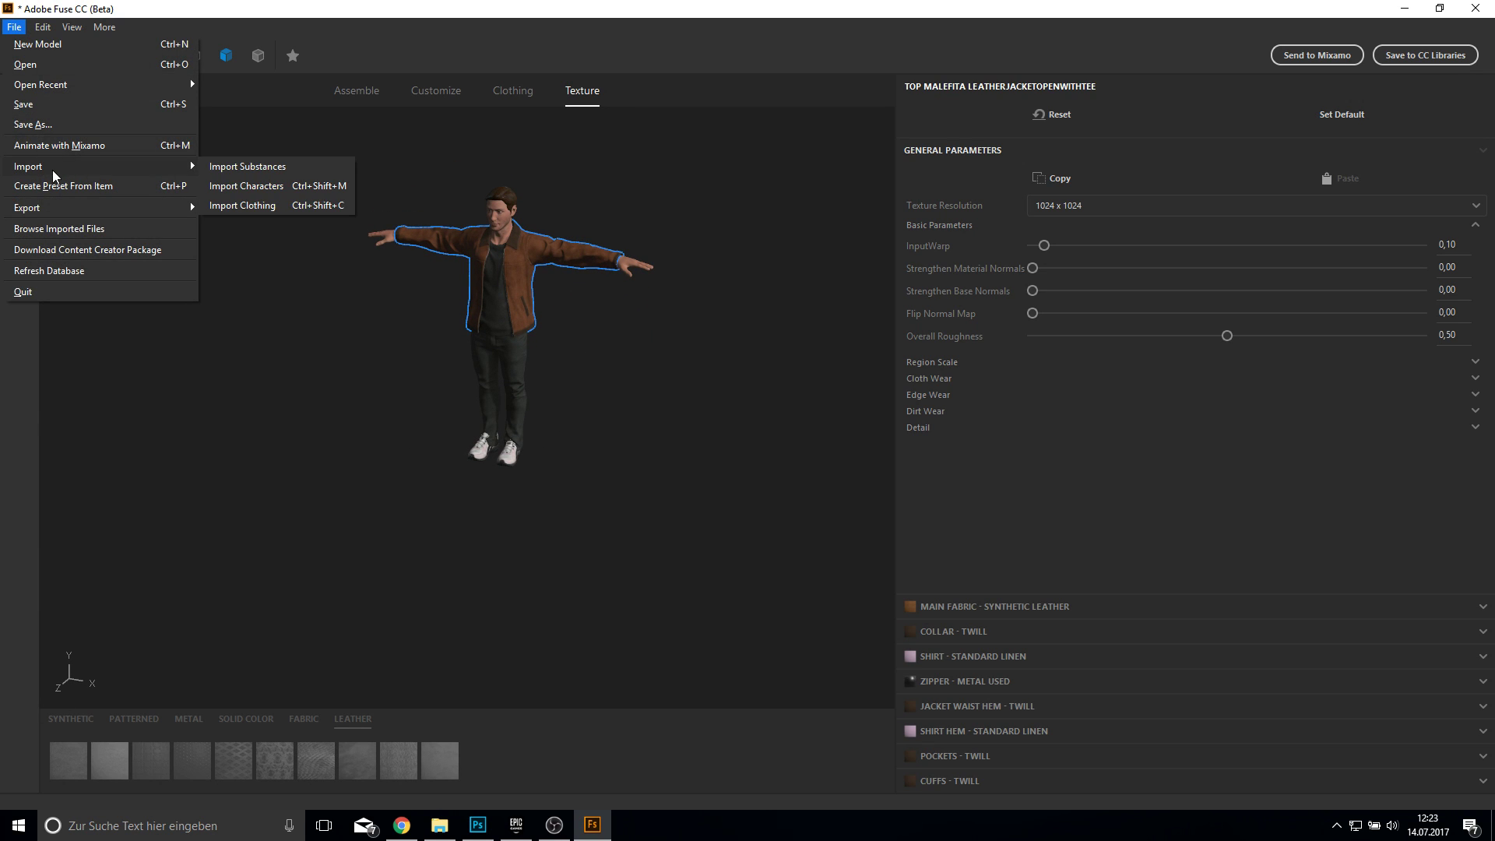
pyautogui.moveTo(52, 207)
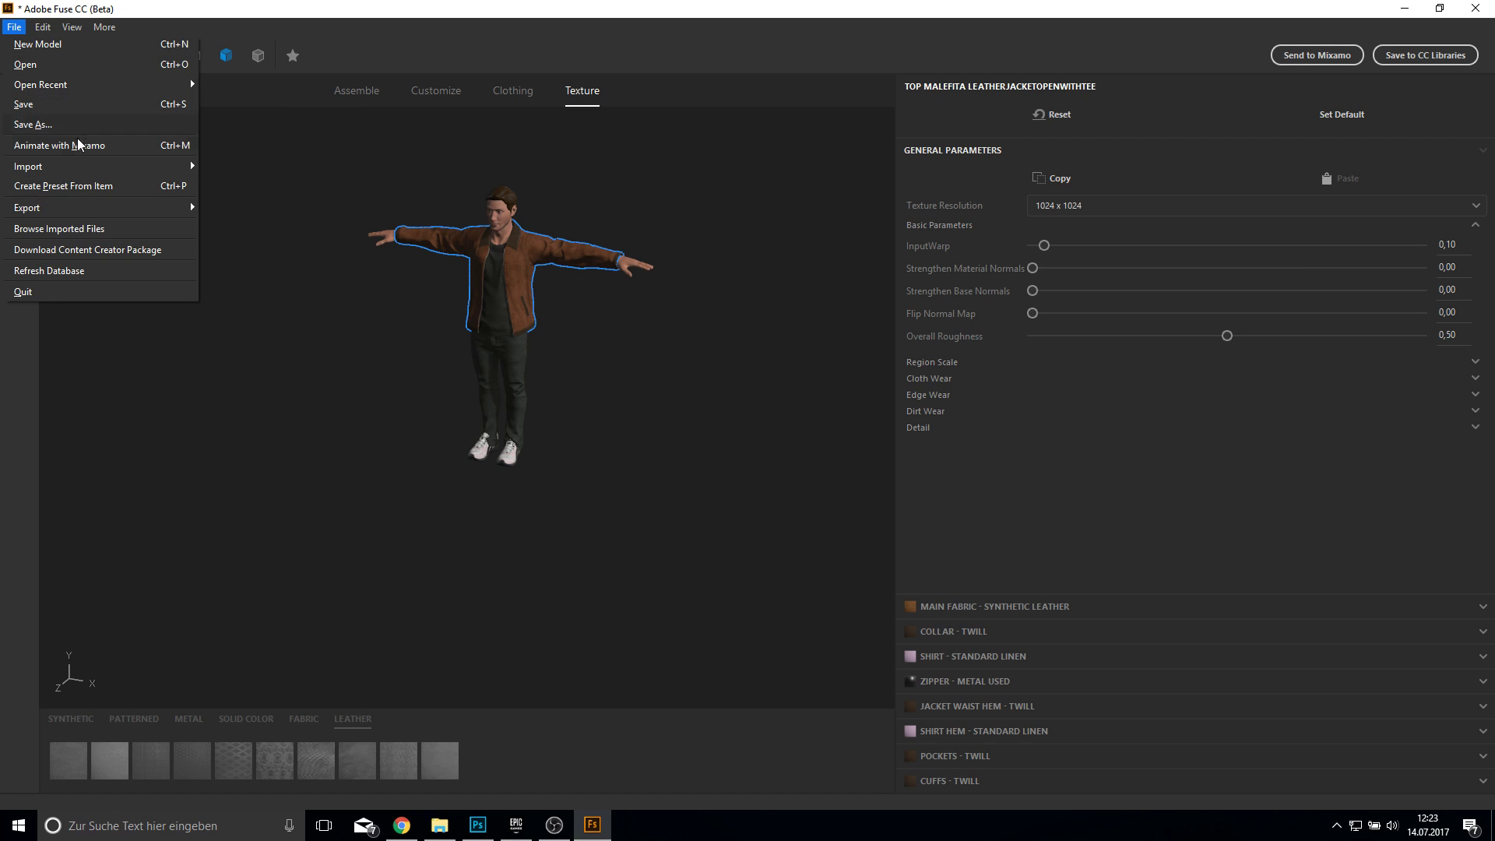
pyautogui.click(35, 125)
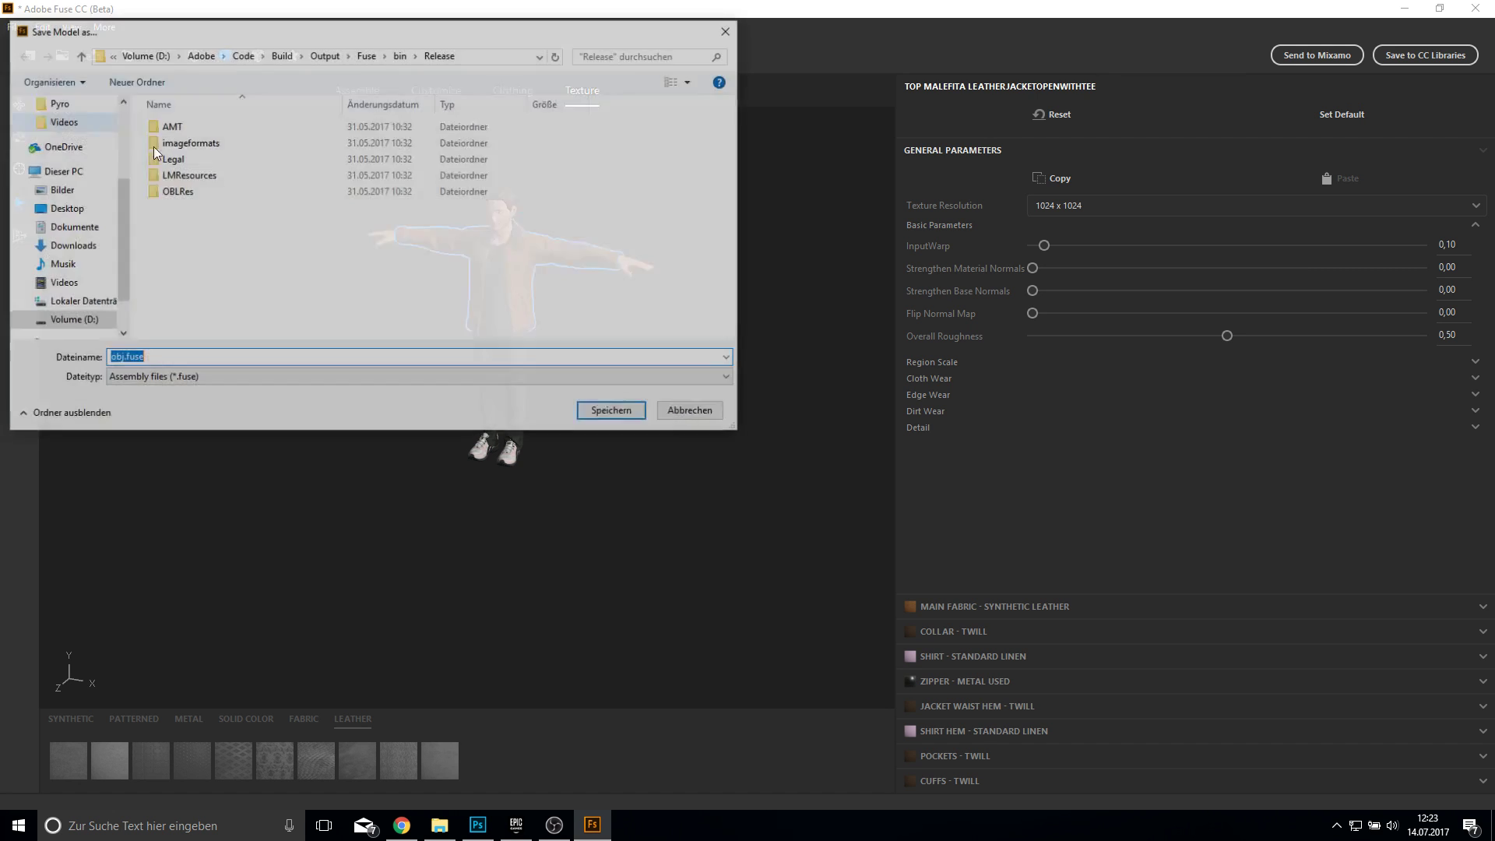
pyautogui.moveTo(412, 61); pyautogui.dragTo(398, 58)
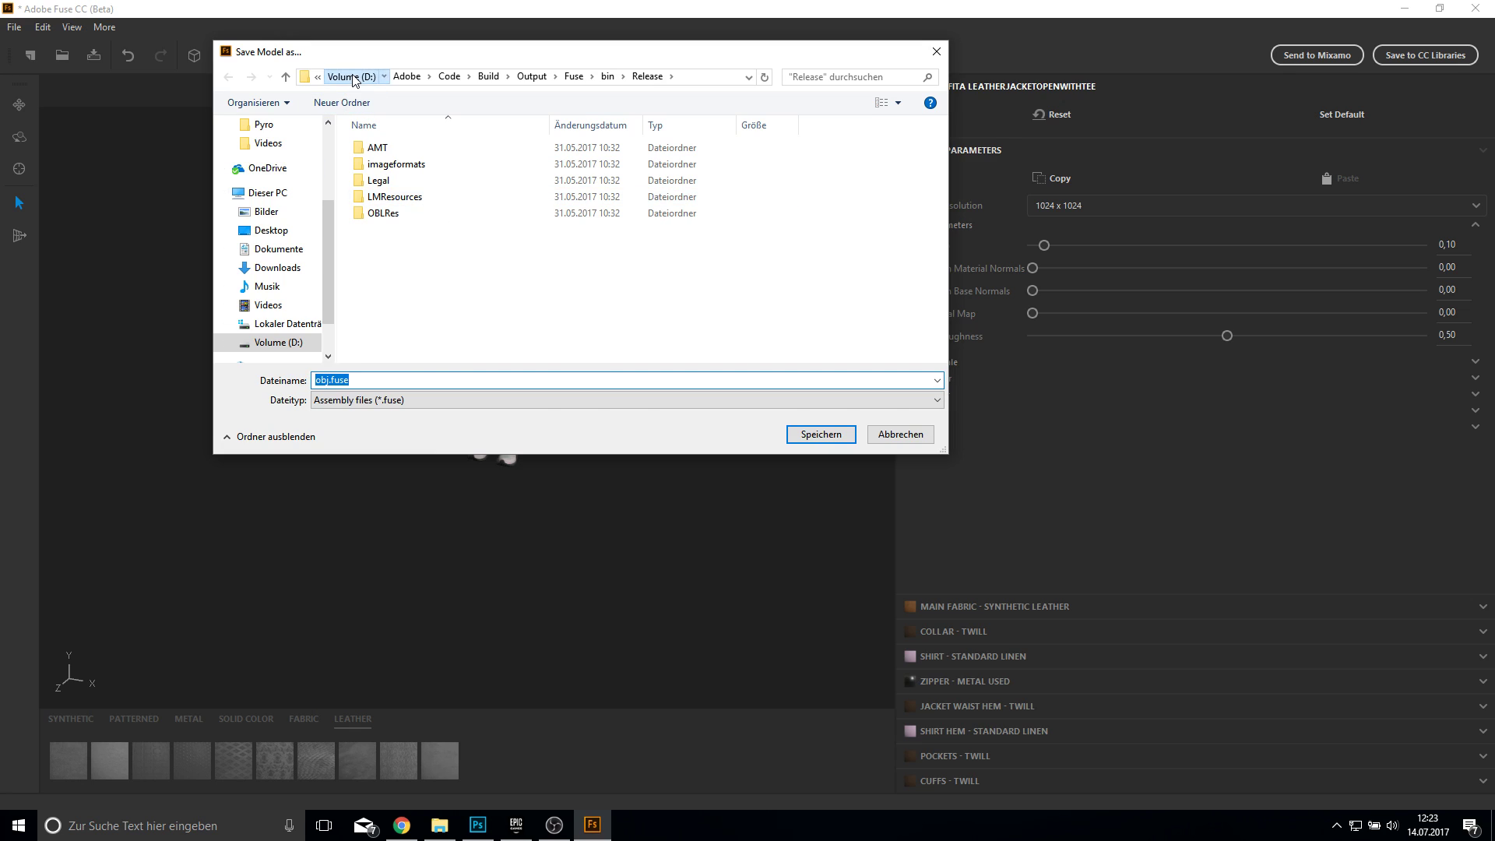
pyautogui.click(351, 76)
pyautogui.moveTo(328, 234); pyautogui.dragTo(328, 164)
pyautogui.click(309, 154)
pyautogui.click(341, 102)
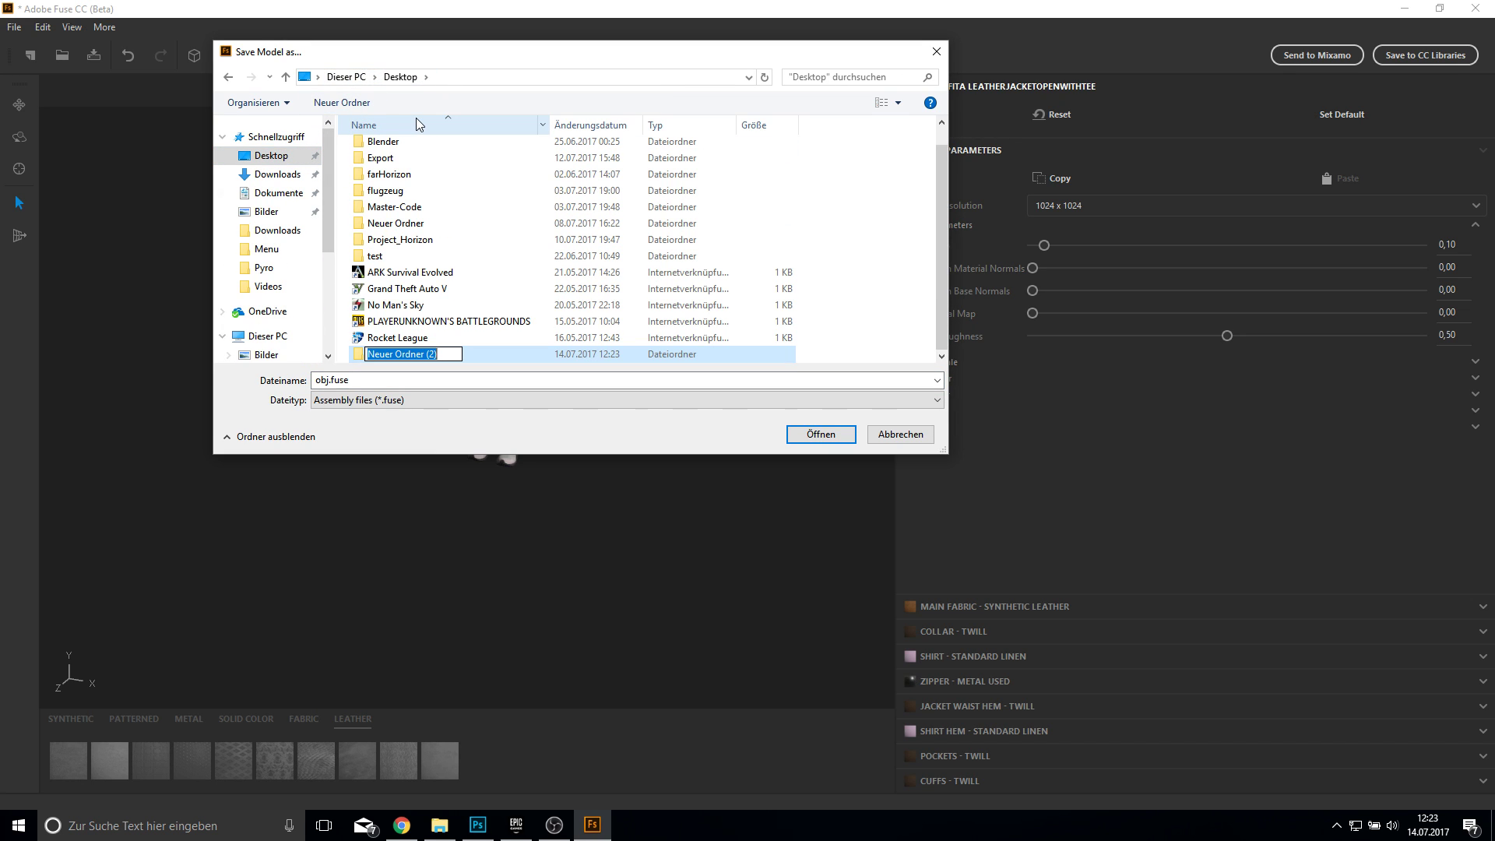
pyautogui.write('Fuse')
pyautogui.press('Return')
pyautogui.press('Return')
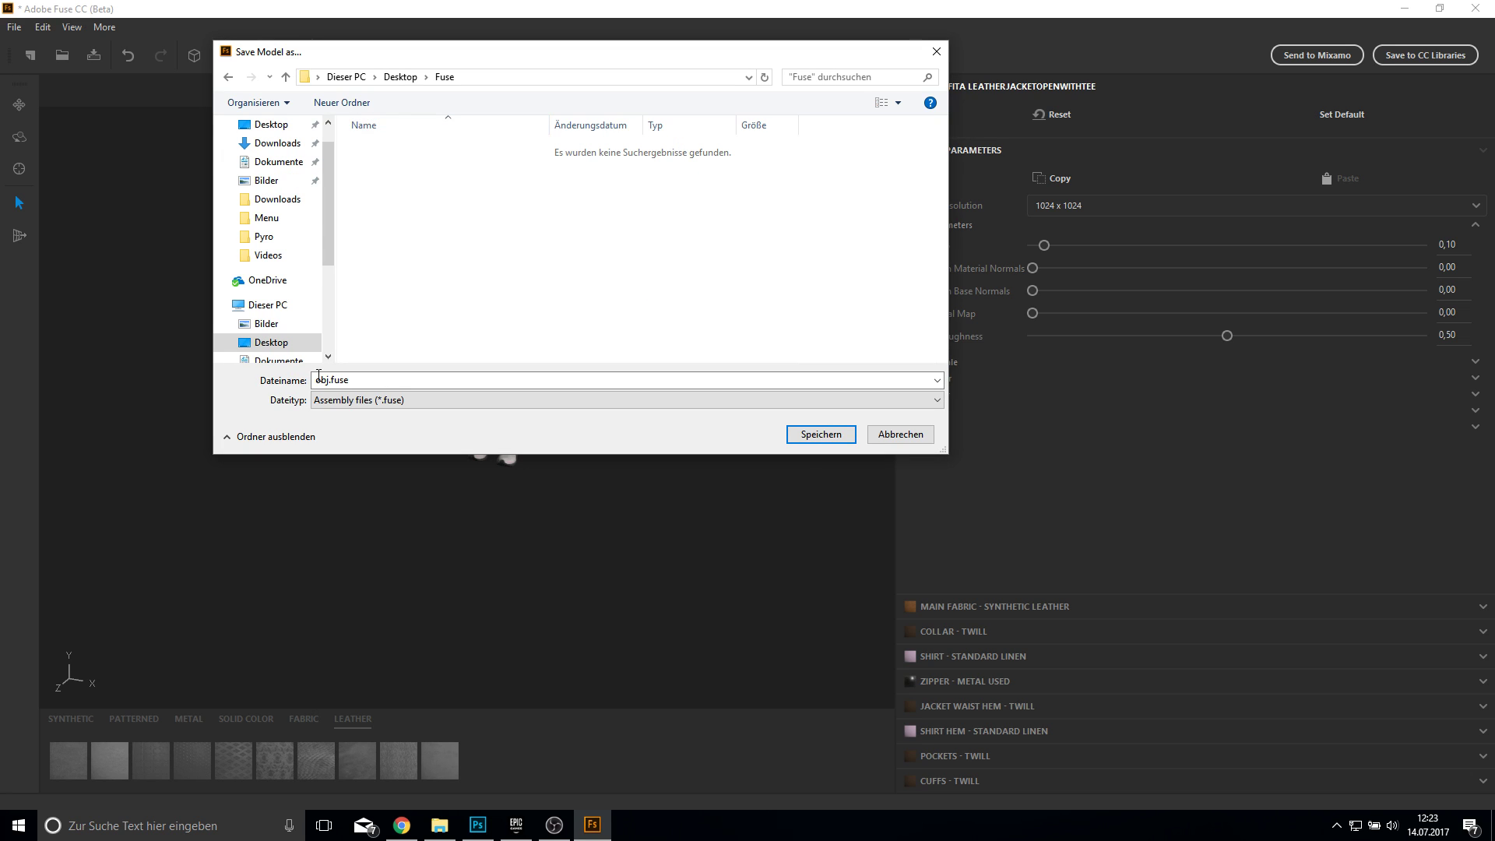
pyautogui.write('male')
pyautogui.press('Return')
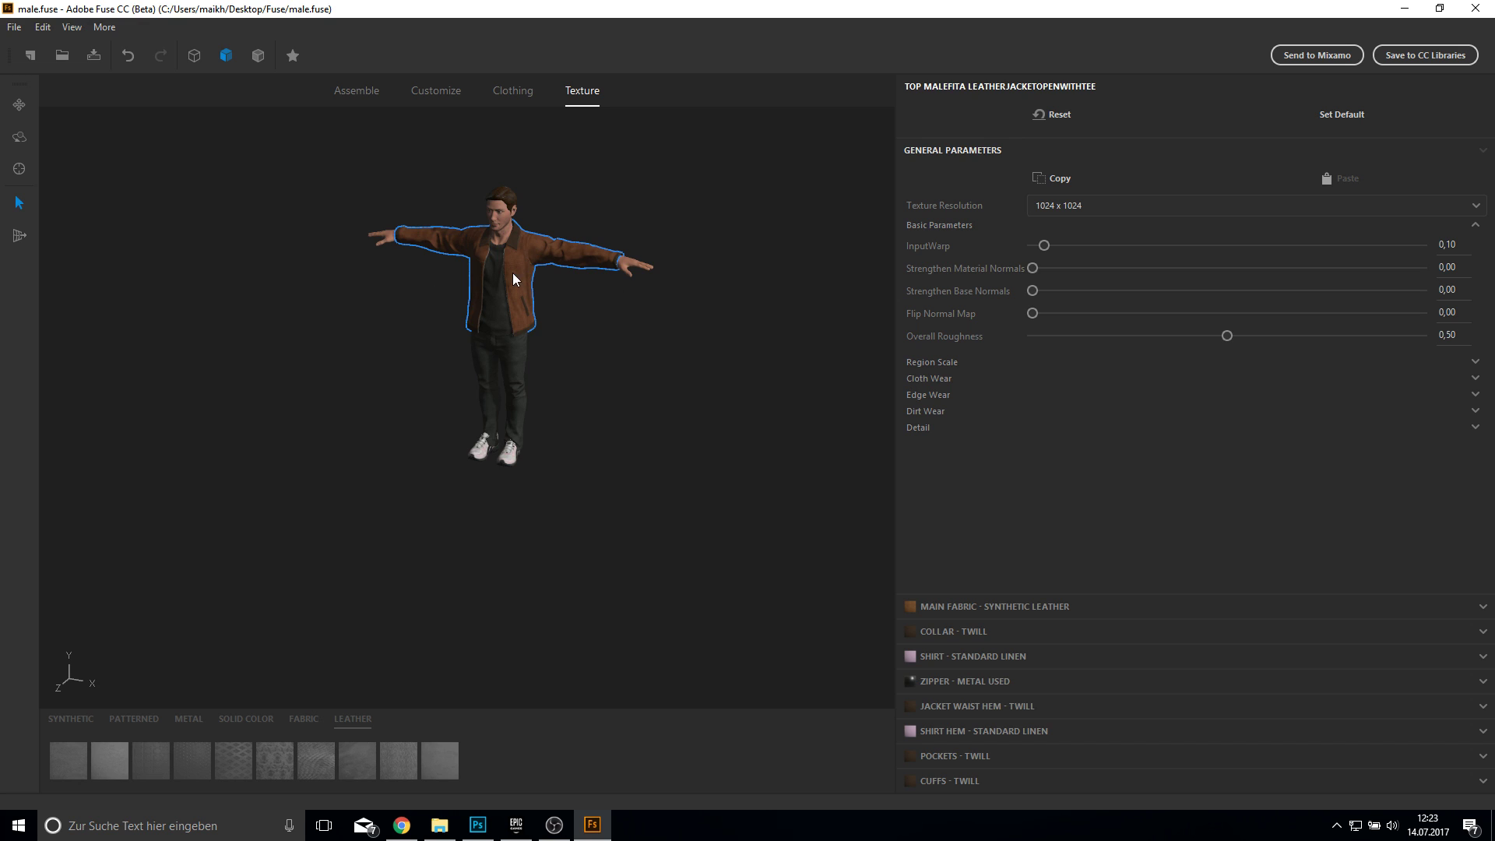
pyautogui.click(494, 307)
pyautogui.click(14, 26)
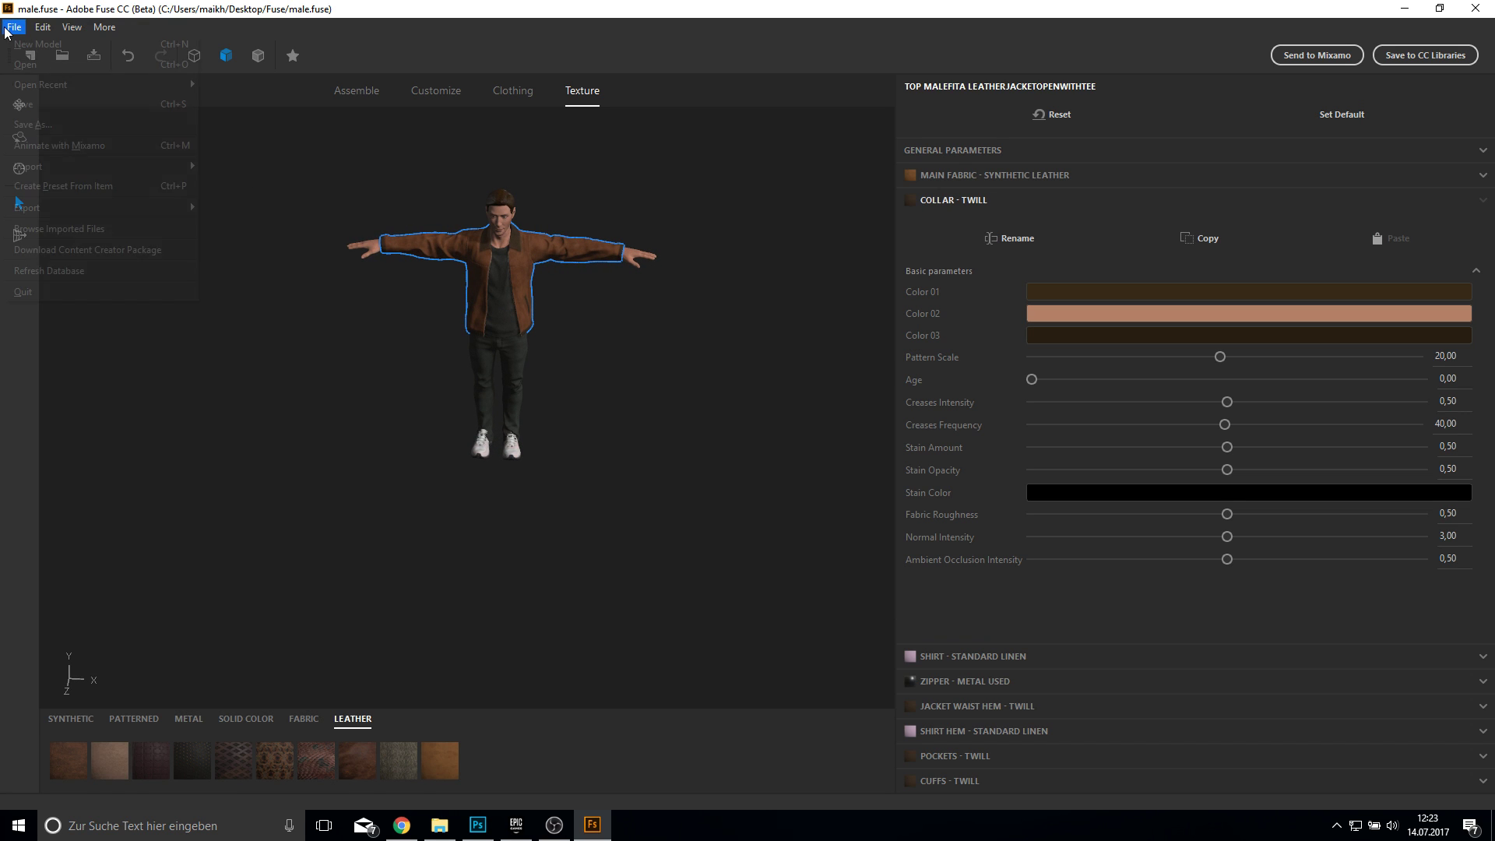
pyautogui.moveTo(32, 208)
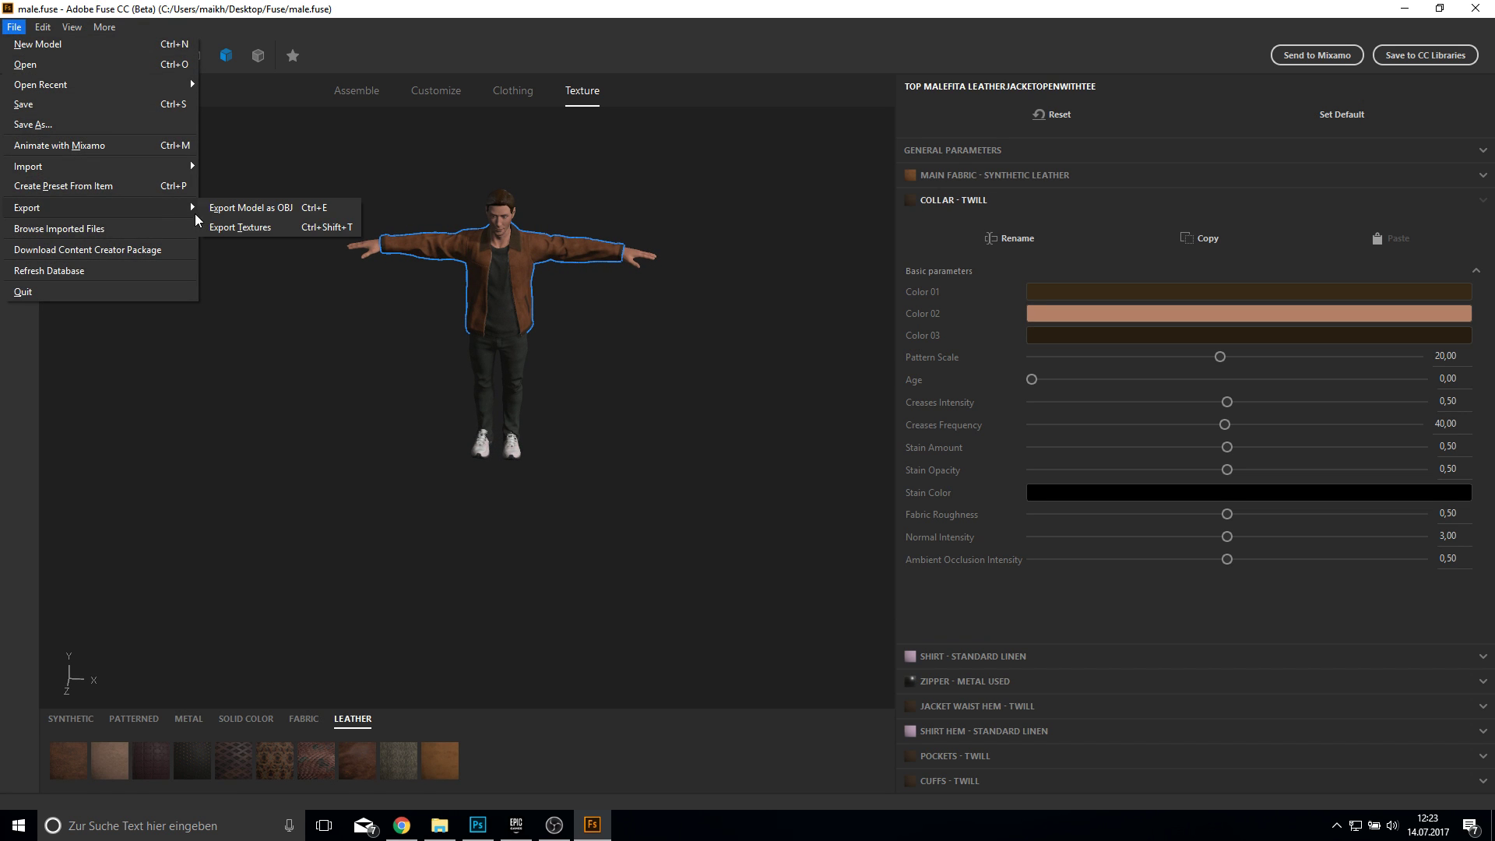
pyautogui.click(224, 208)
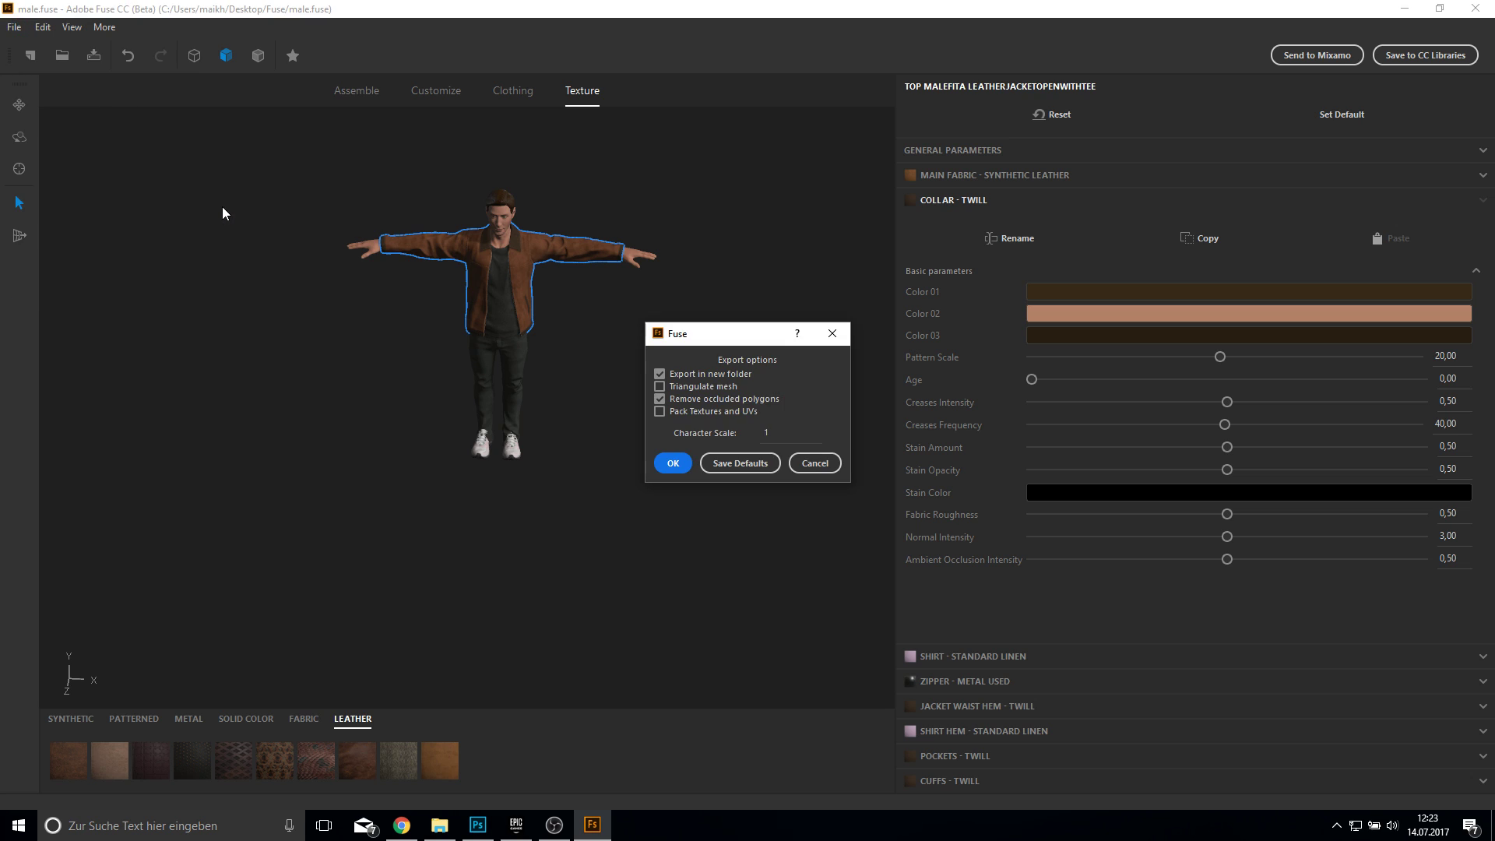
pyautogui.click(808, 466)
# Step: Export the character's textures with prefix male and the Physically Based (Default) configuration into a new texturePBR folder inside Fuse
pyautogui.click(14, 31)
pyautogui.moveTo(48, 207)
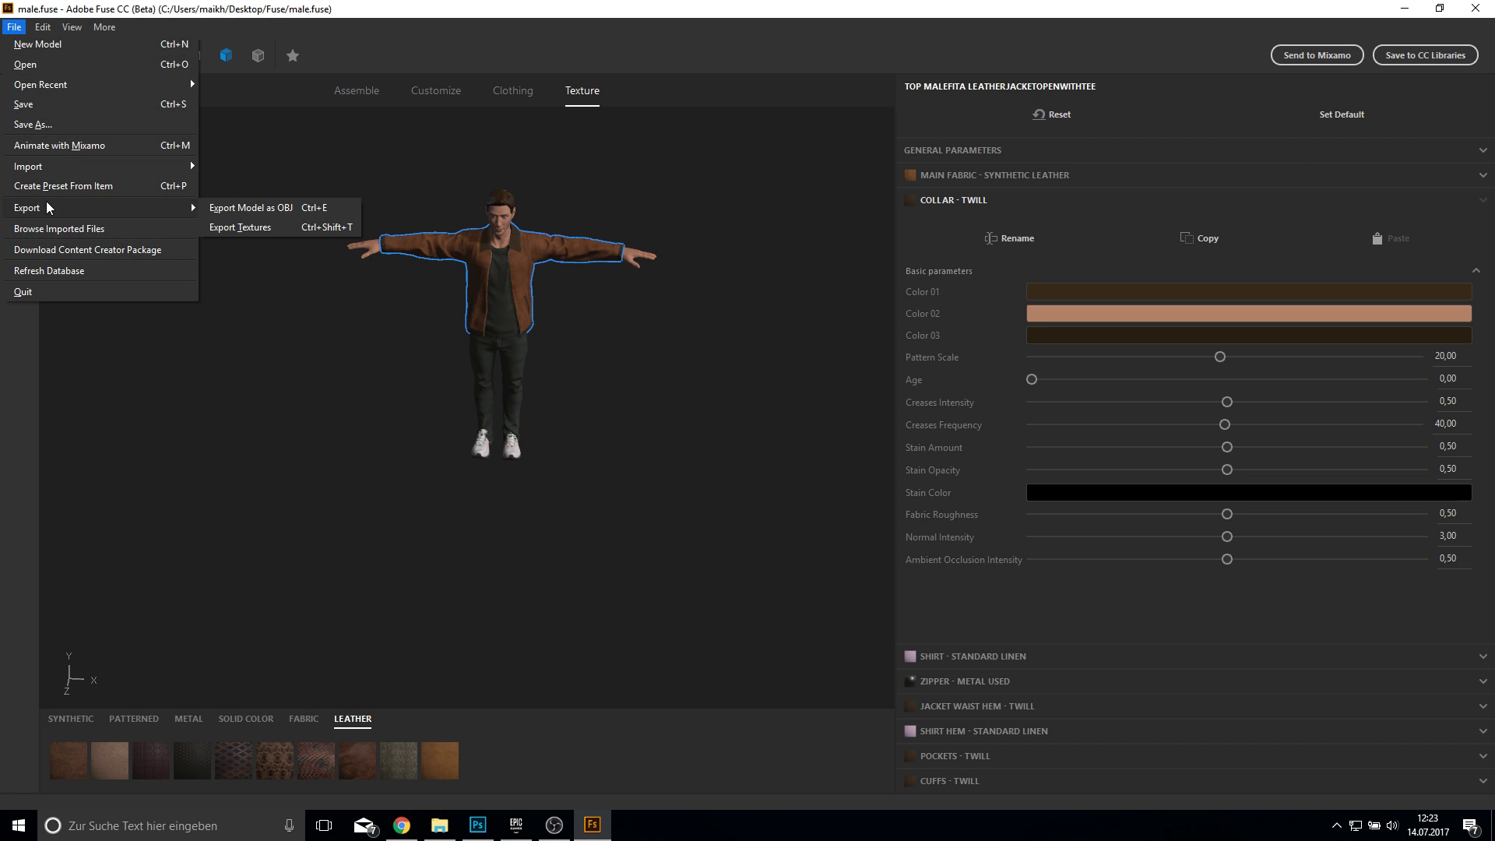
pyautogui.click(243, 231)
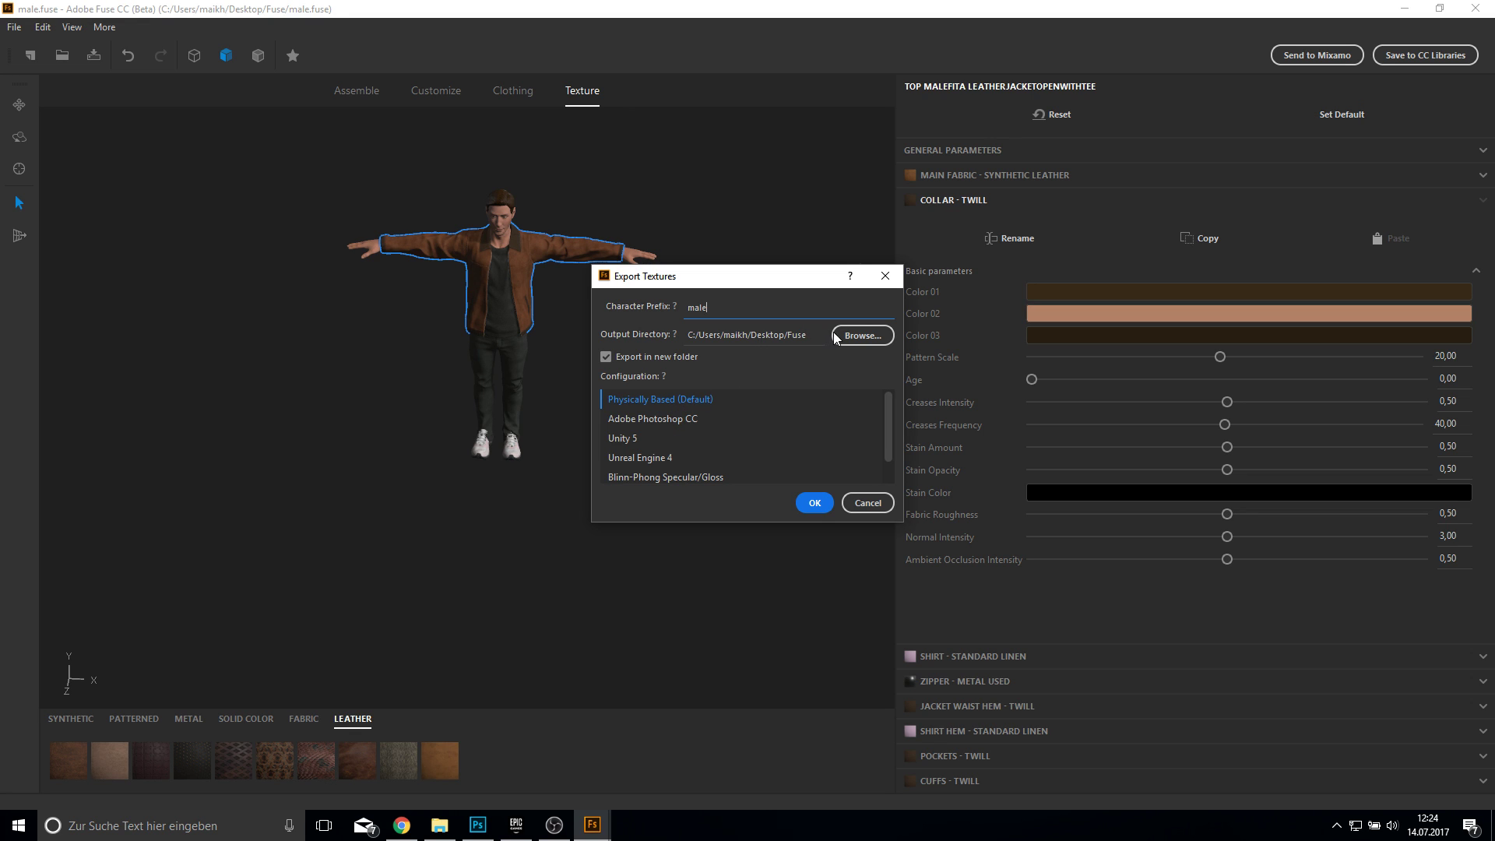
pyautogui.click(862, 334)
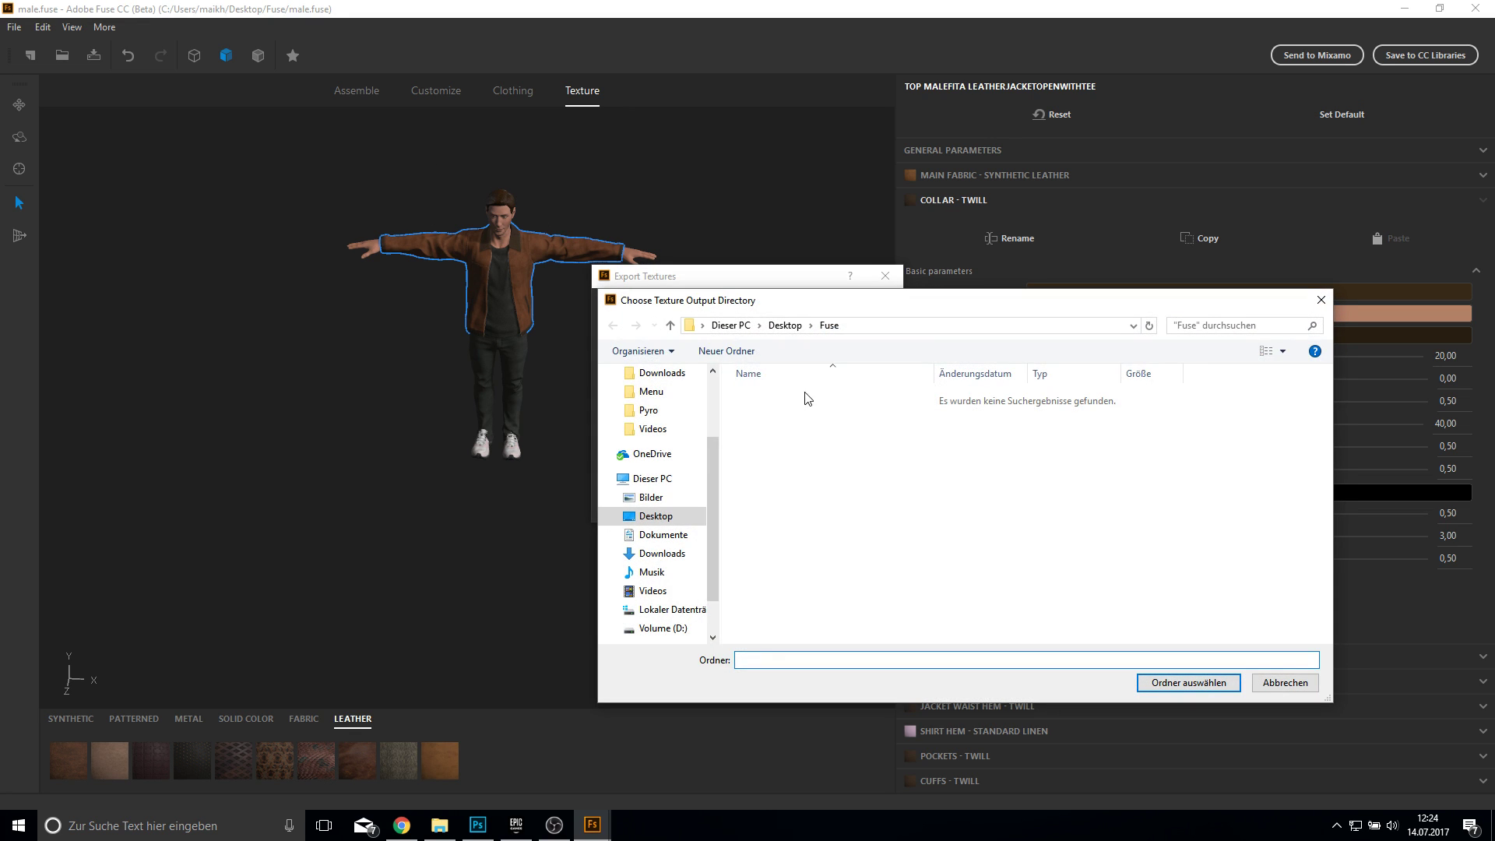
pyautogui.click(728, 351)
pyautogui.write('texturePBR')
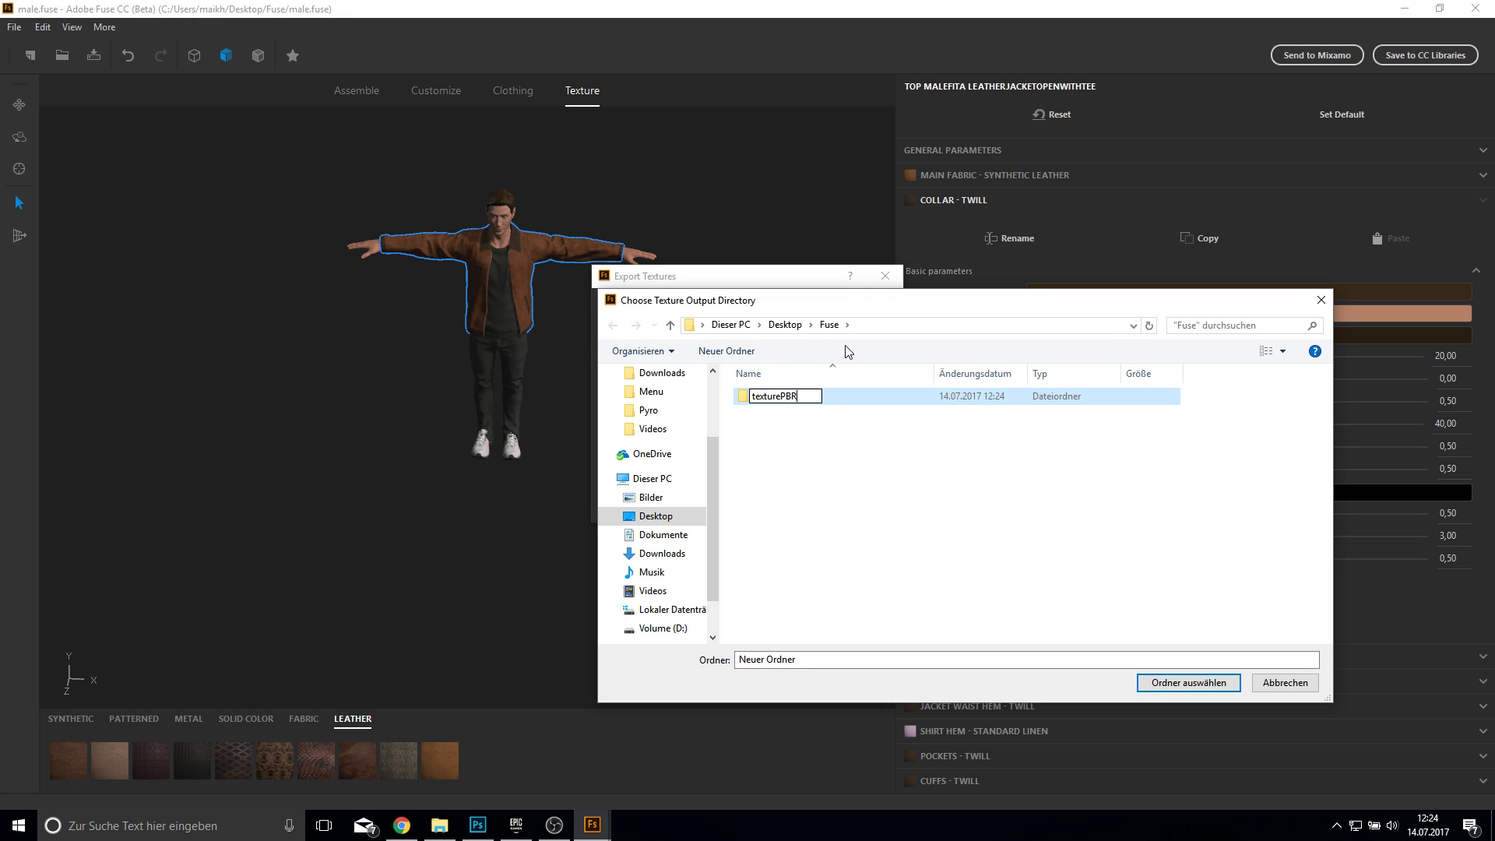
pyautogui.press('Return')
pyautogui.press('Return')
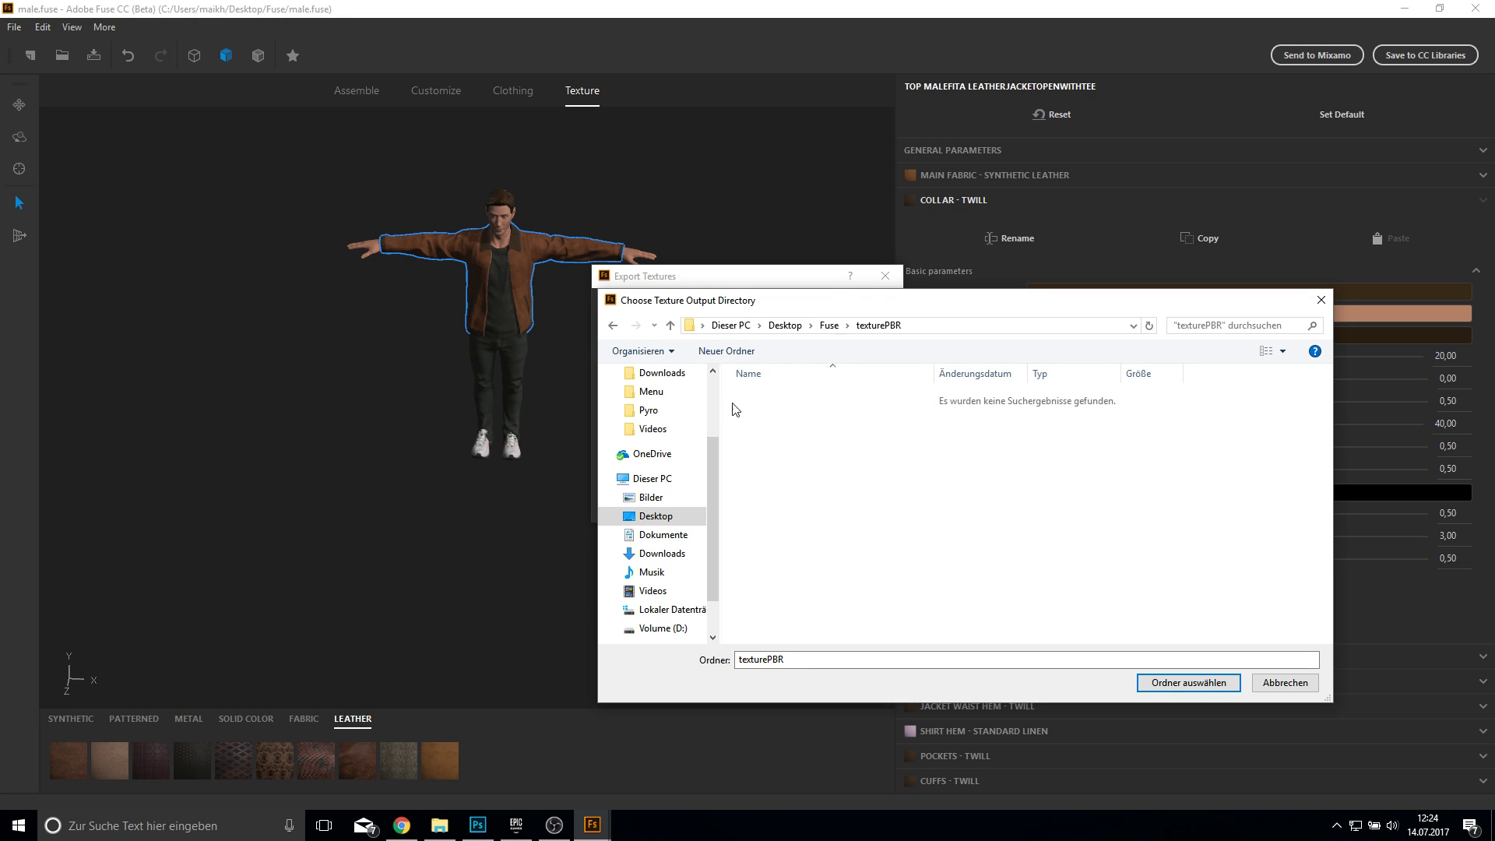
pyautogui.click(1215, 683)
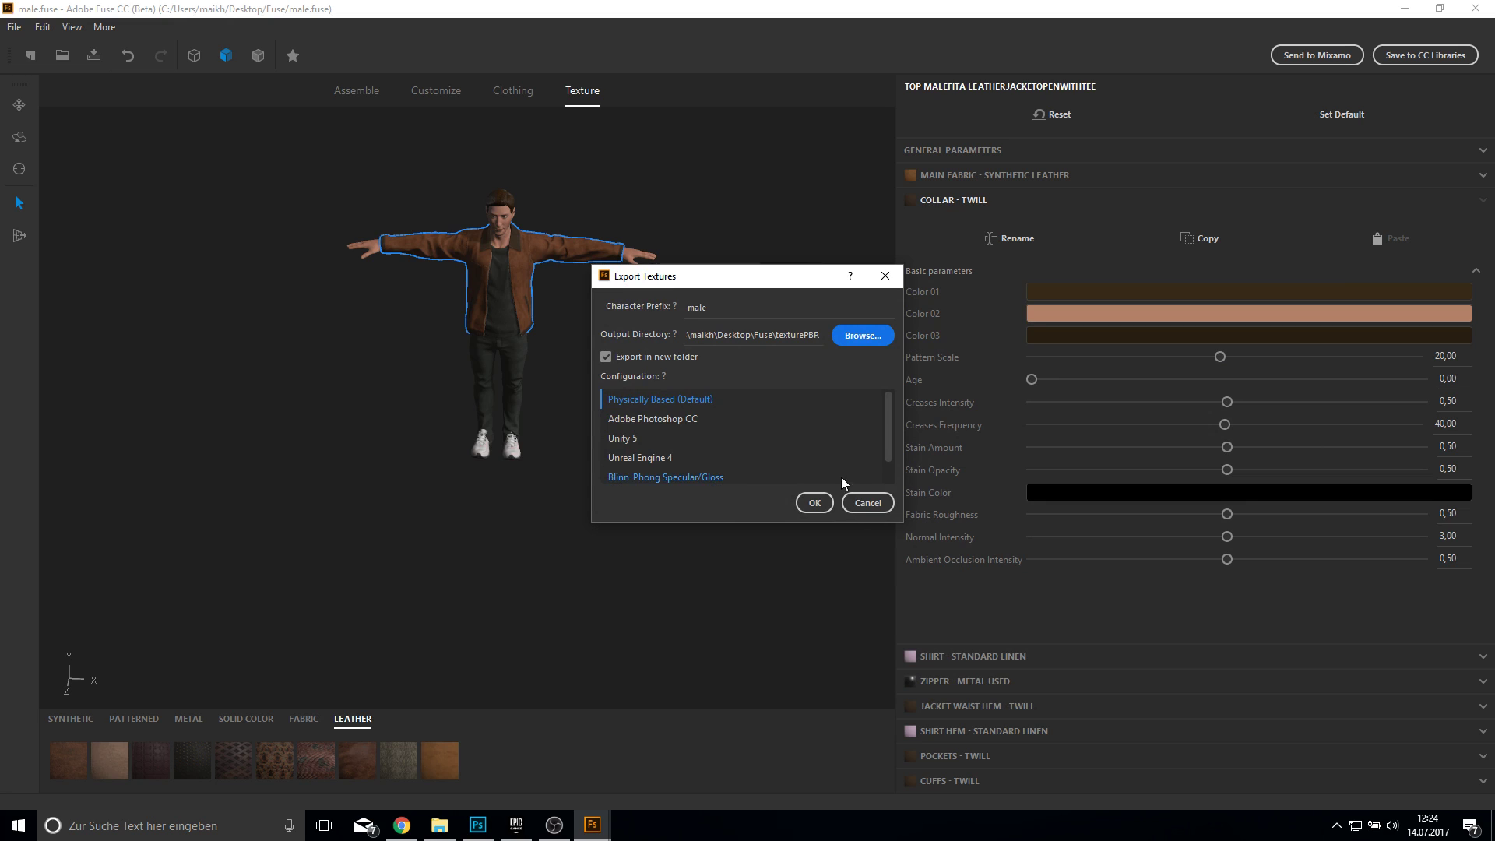
pyautogui.click(814, 502)
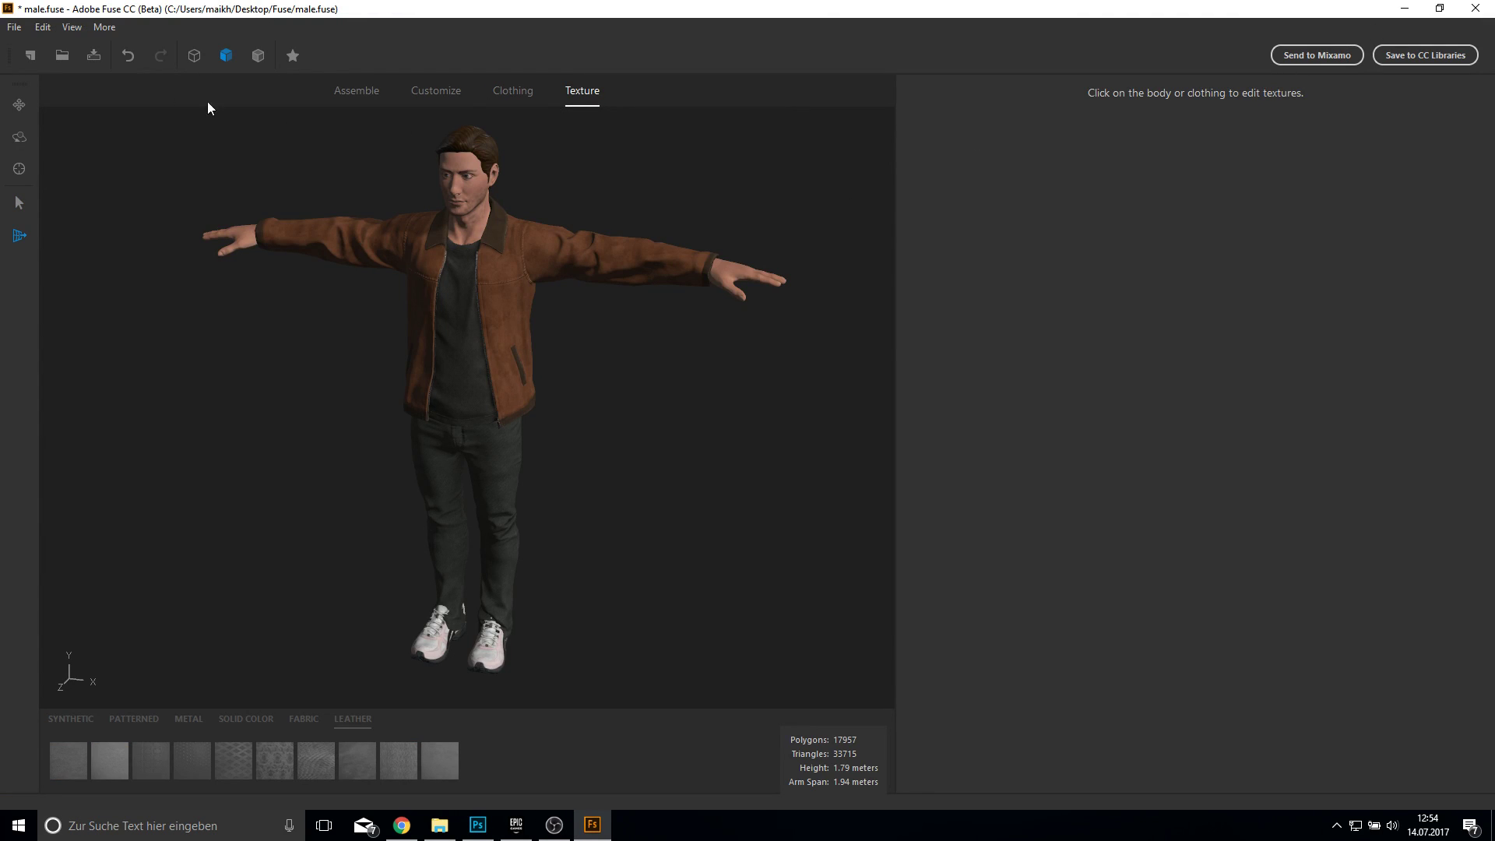
# Step: Set up the OBJ export with Remove occluded polygons switched off and store these export options as defaults
pyautogui.click(7, 28)
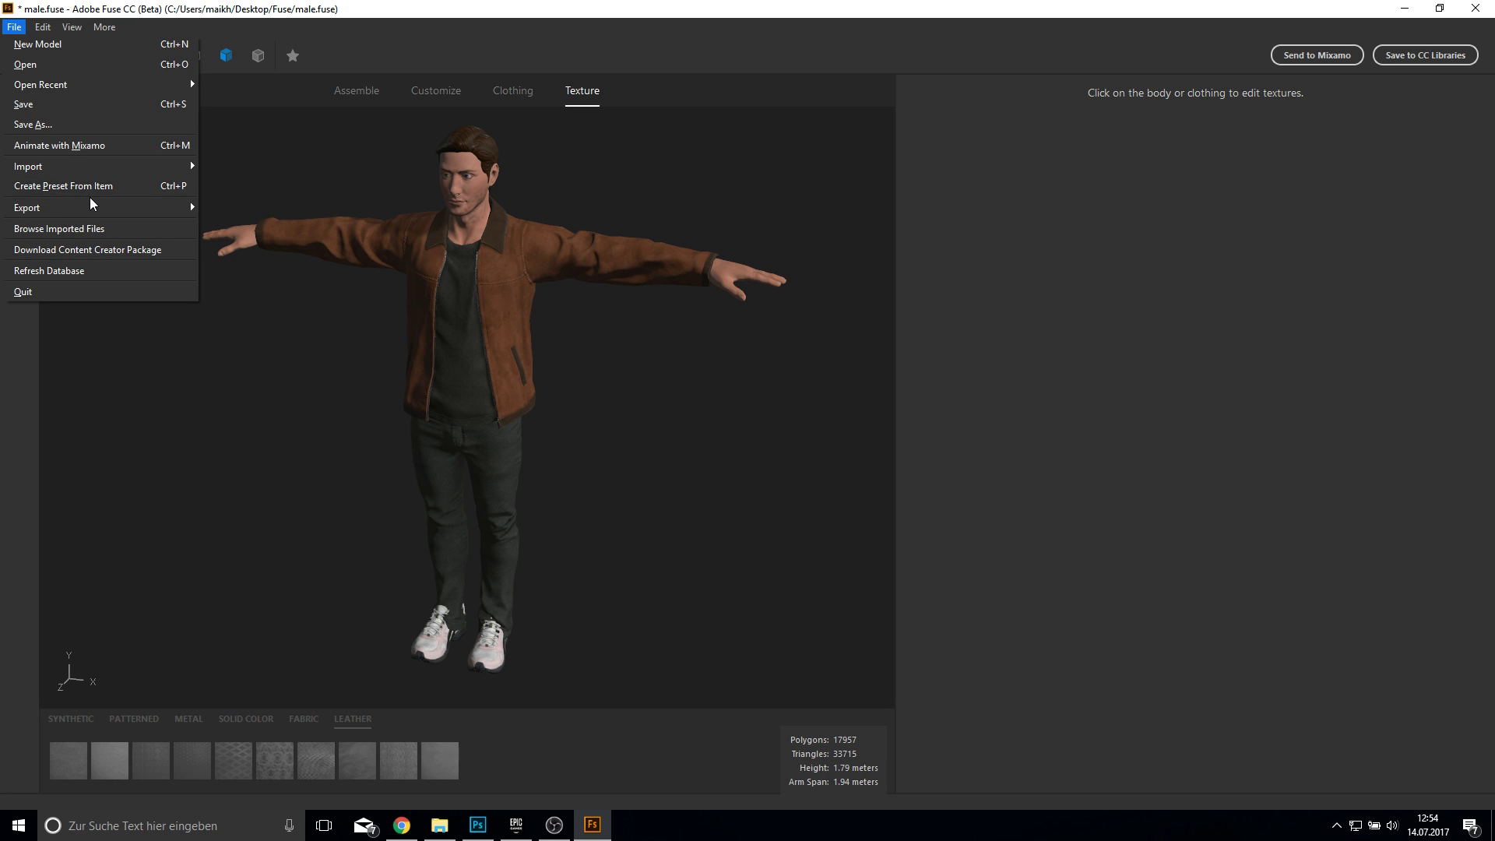
pyautogui.moveTo(102, 213)
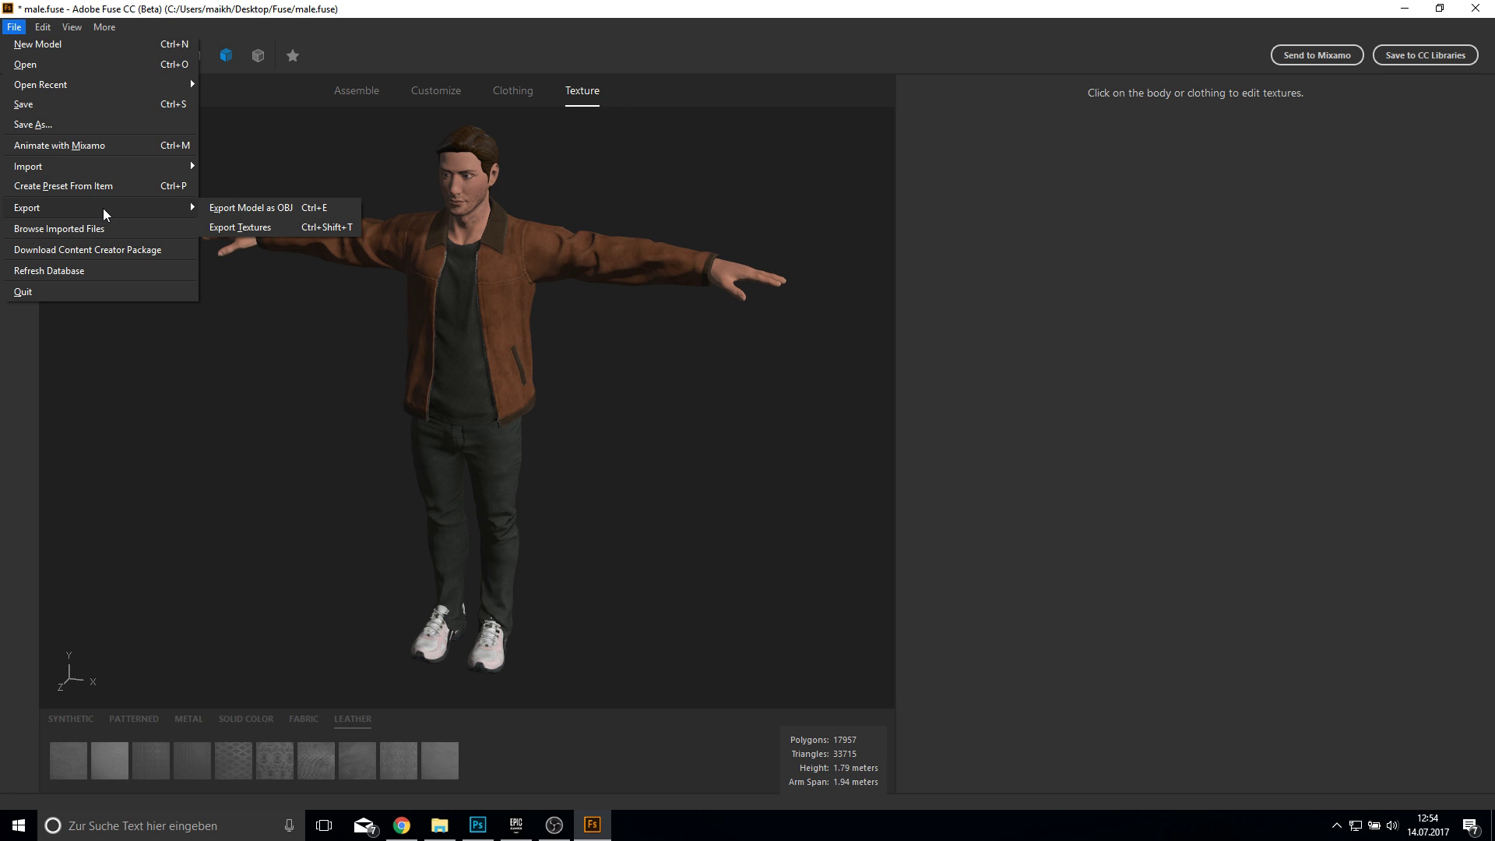
pyautogui.click(226, 211)
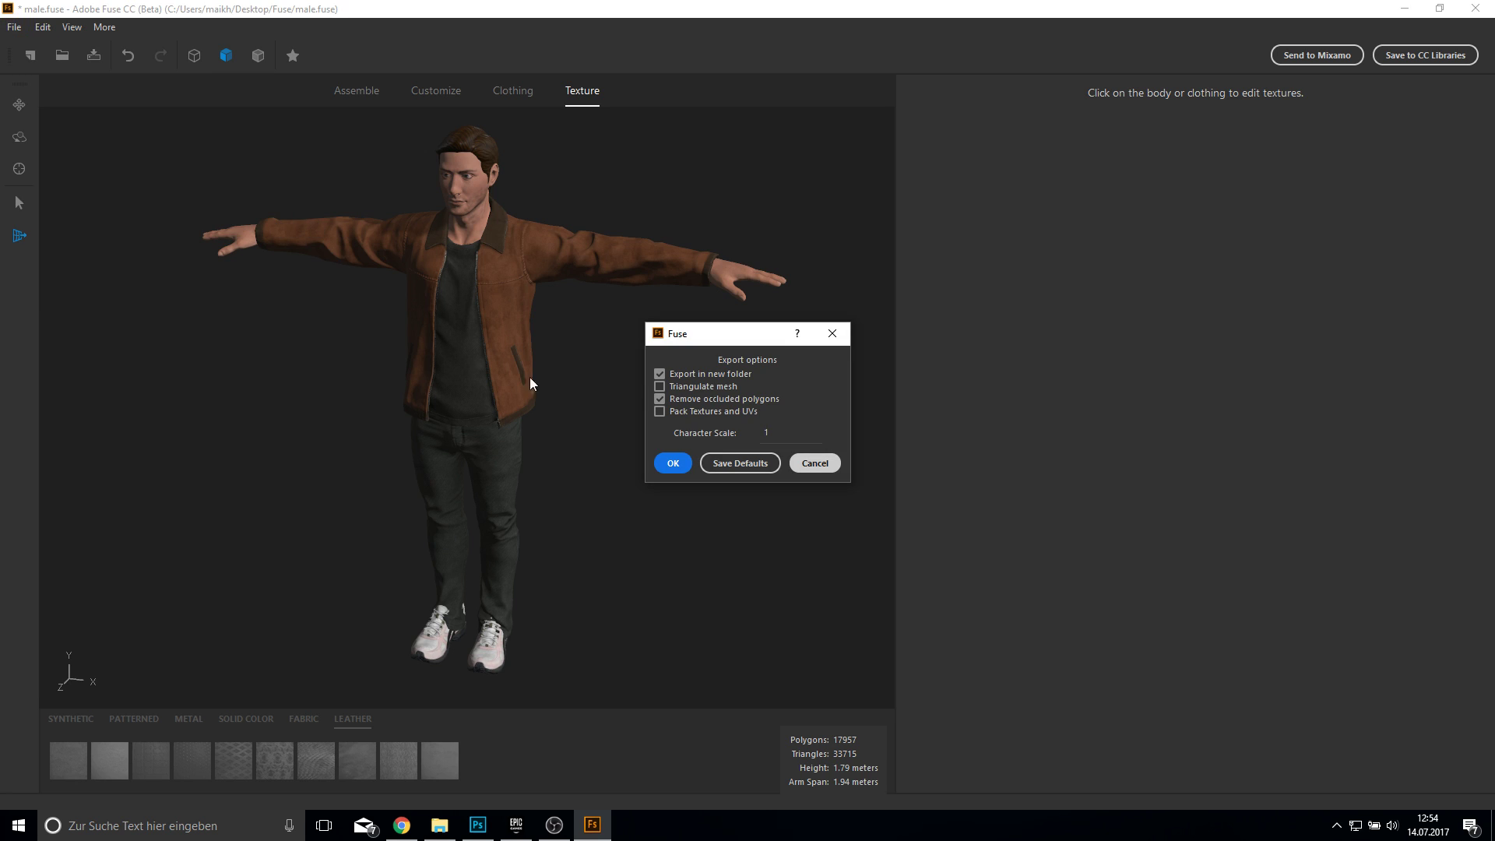
pyautogui.moveTo(710, 335); pyautogui.dragTo(685, 284)
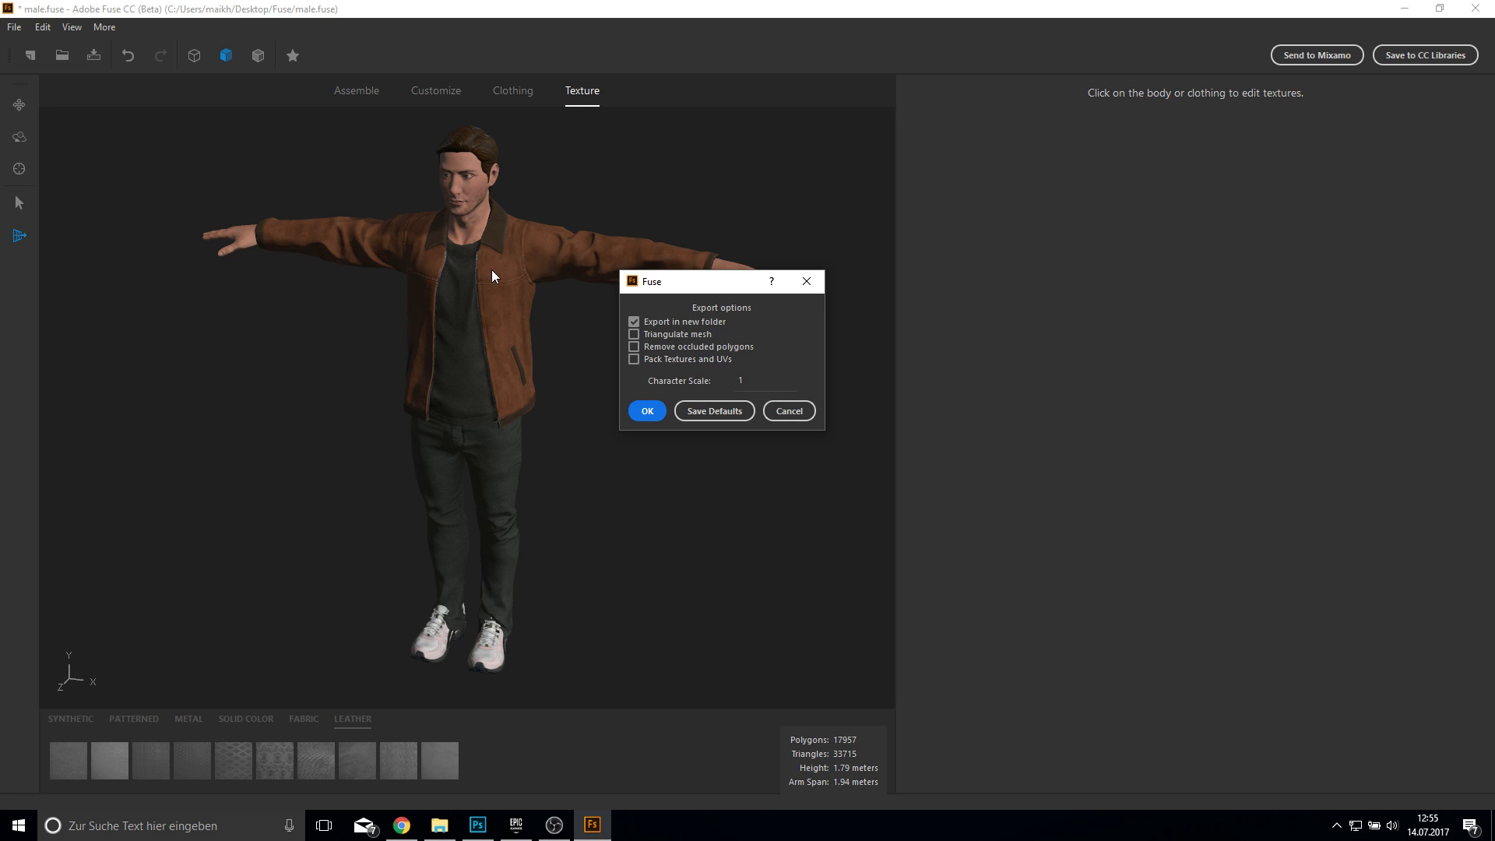
pyautogui.click(710, 409)
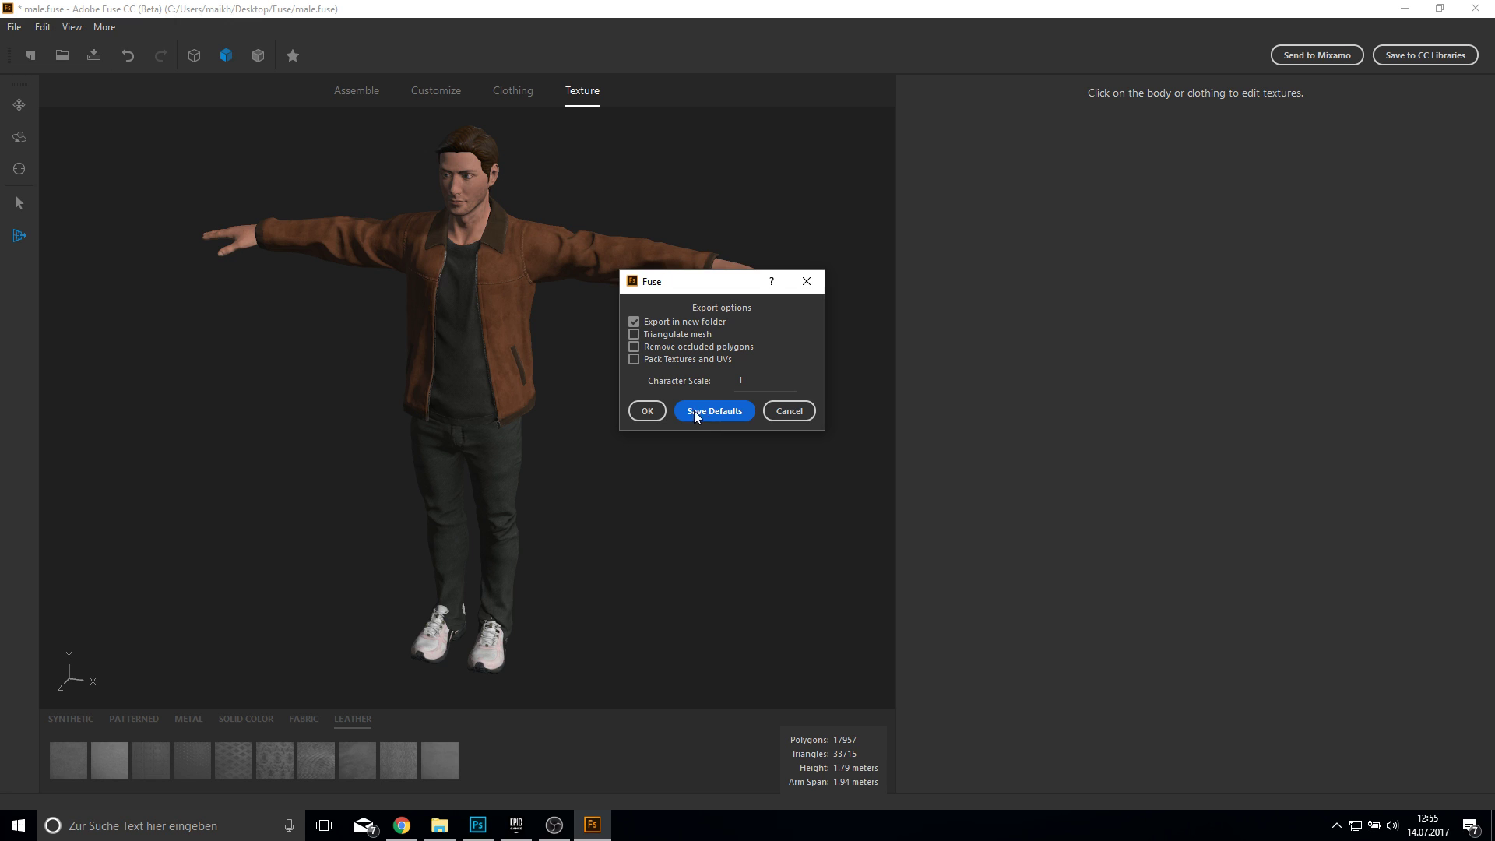
pyautogui.click(644, 410)
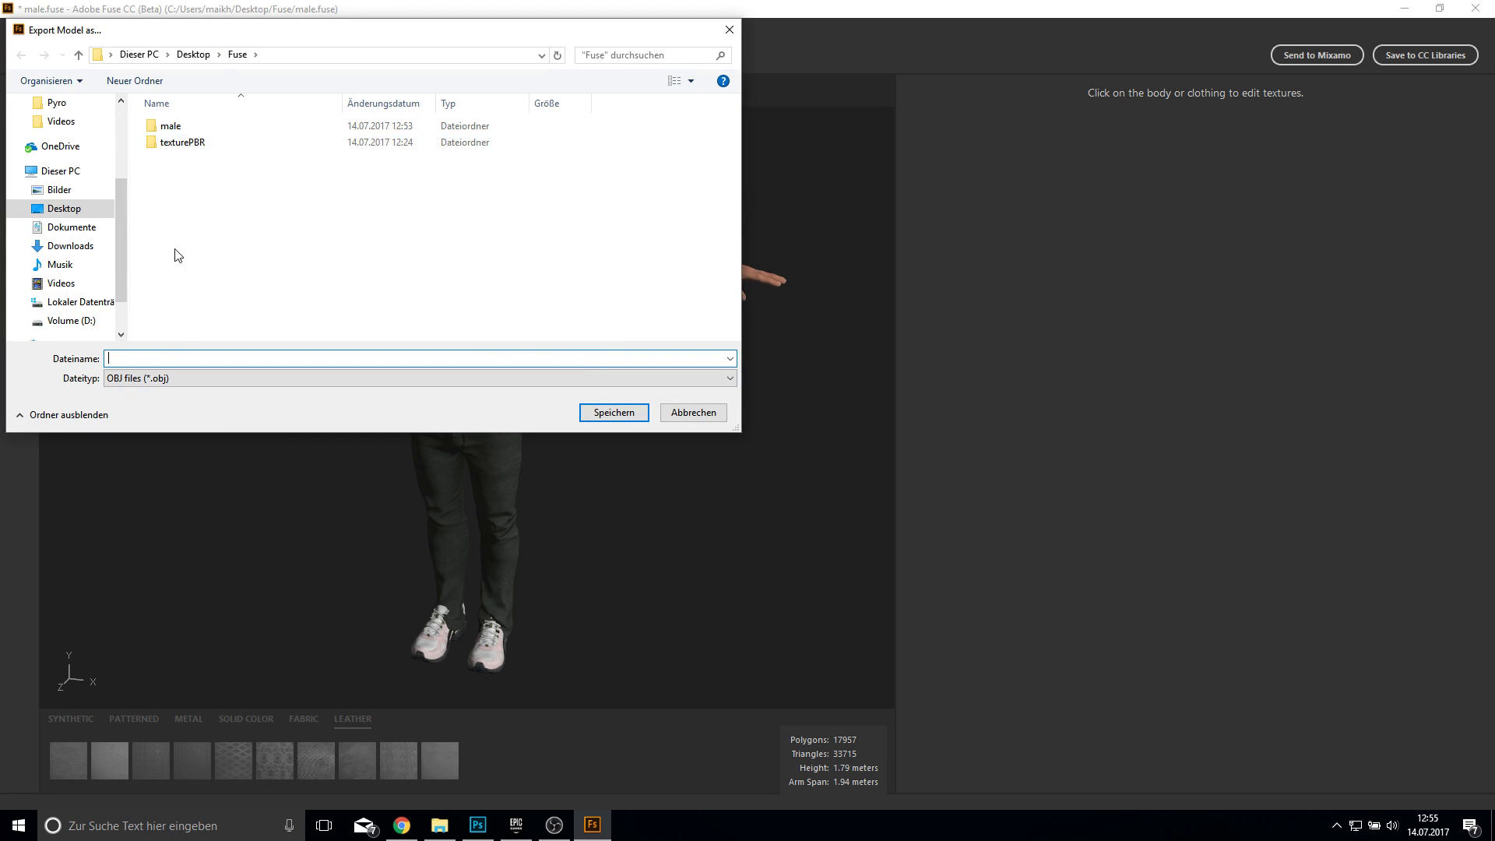
# Step: Export the model into the male folder, overwriting the existing male.obj
pyautogui.write('male')
pyautogui.press('Return')
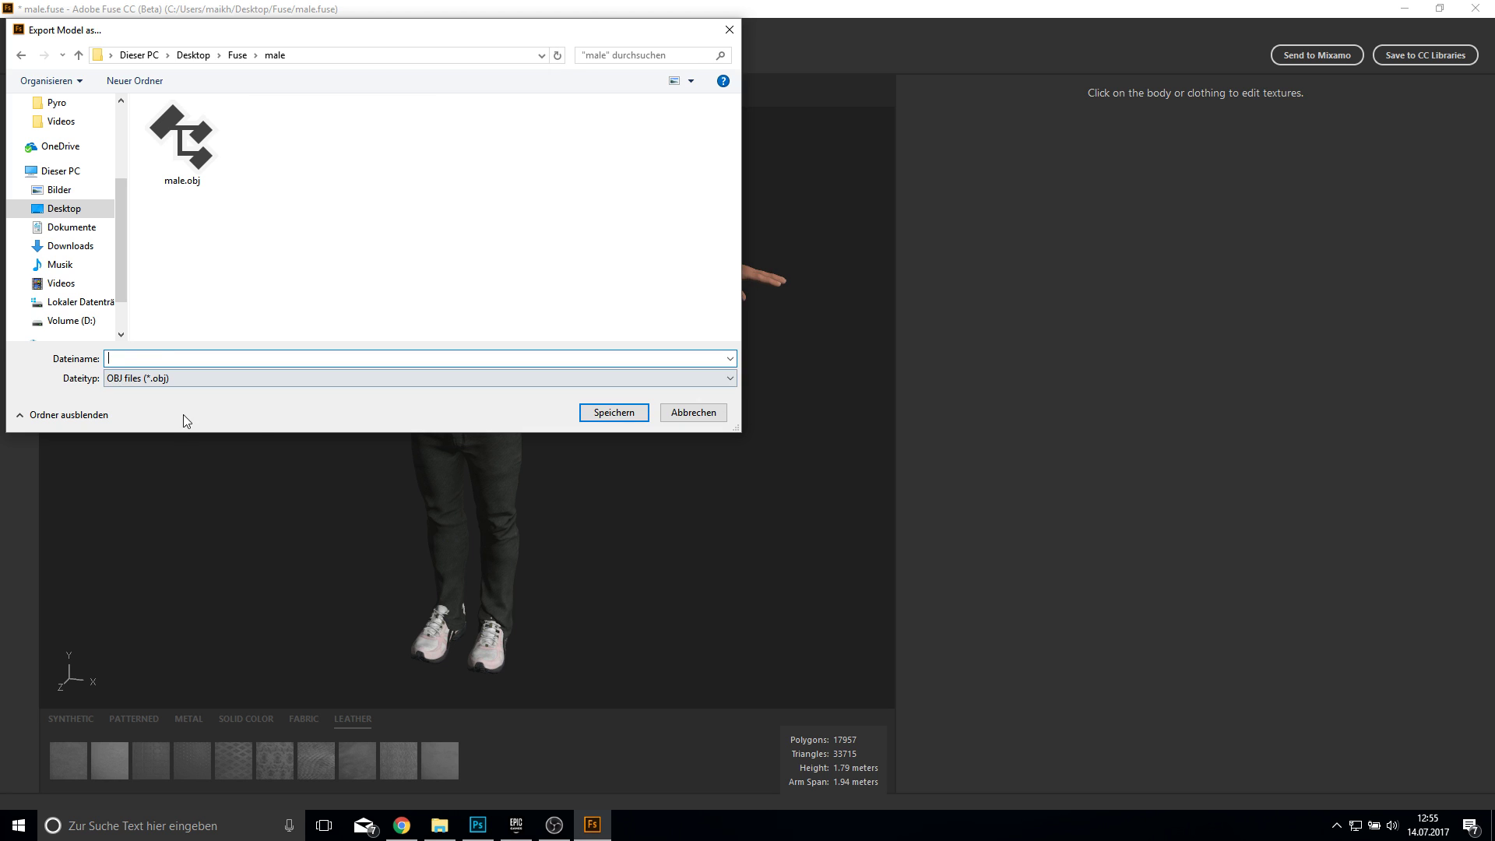
pyautogui.click(210, 152)
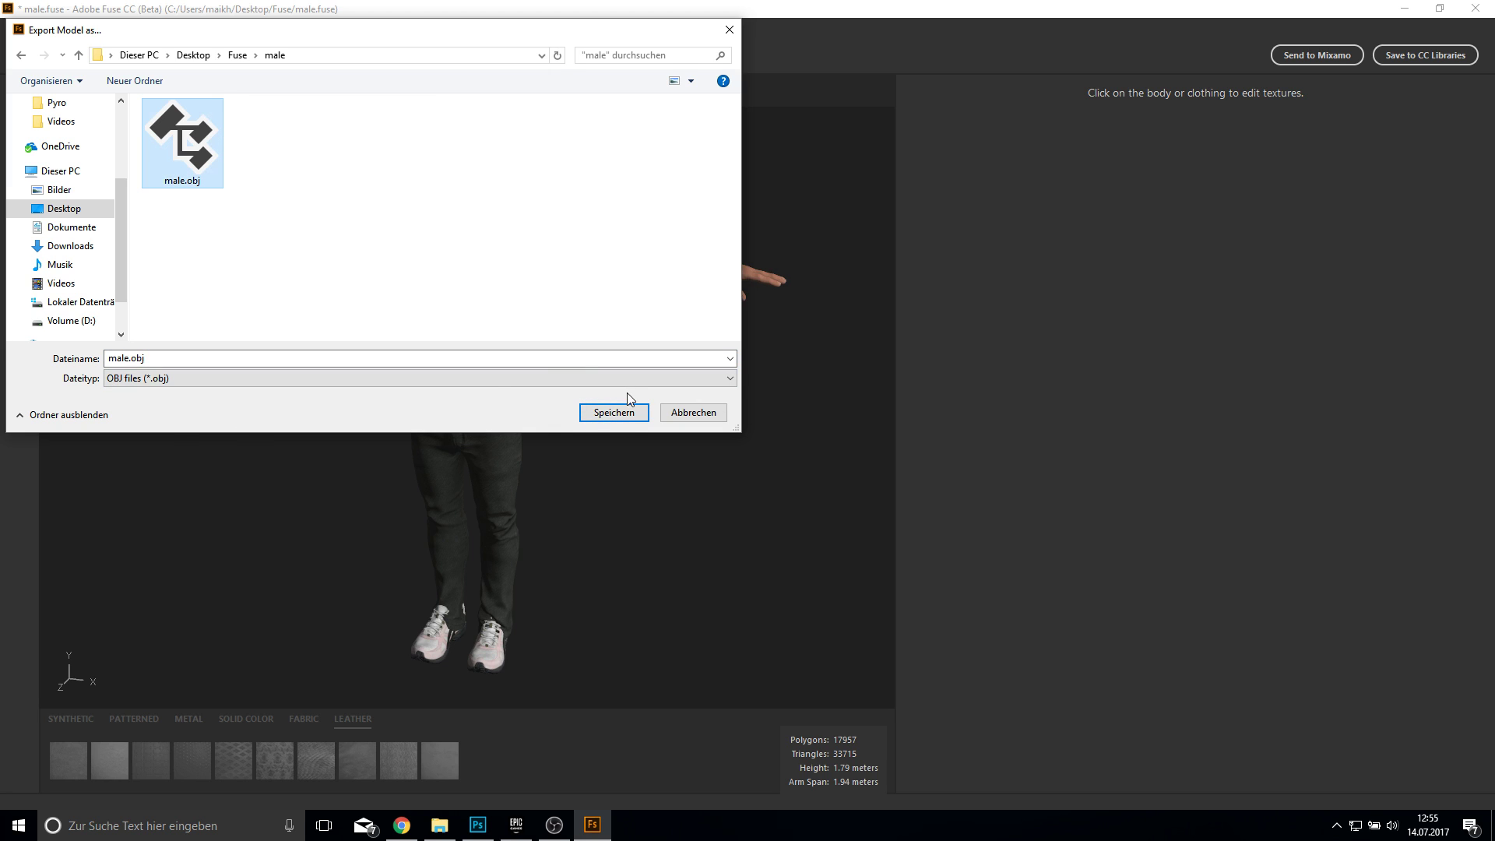
pyautogui.click(616, 412)
pyautogui.click(787, 418)
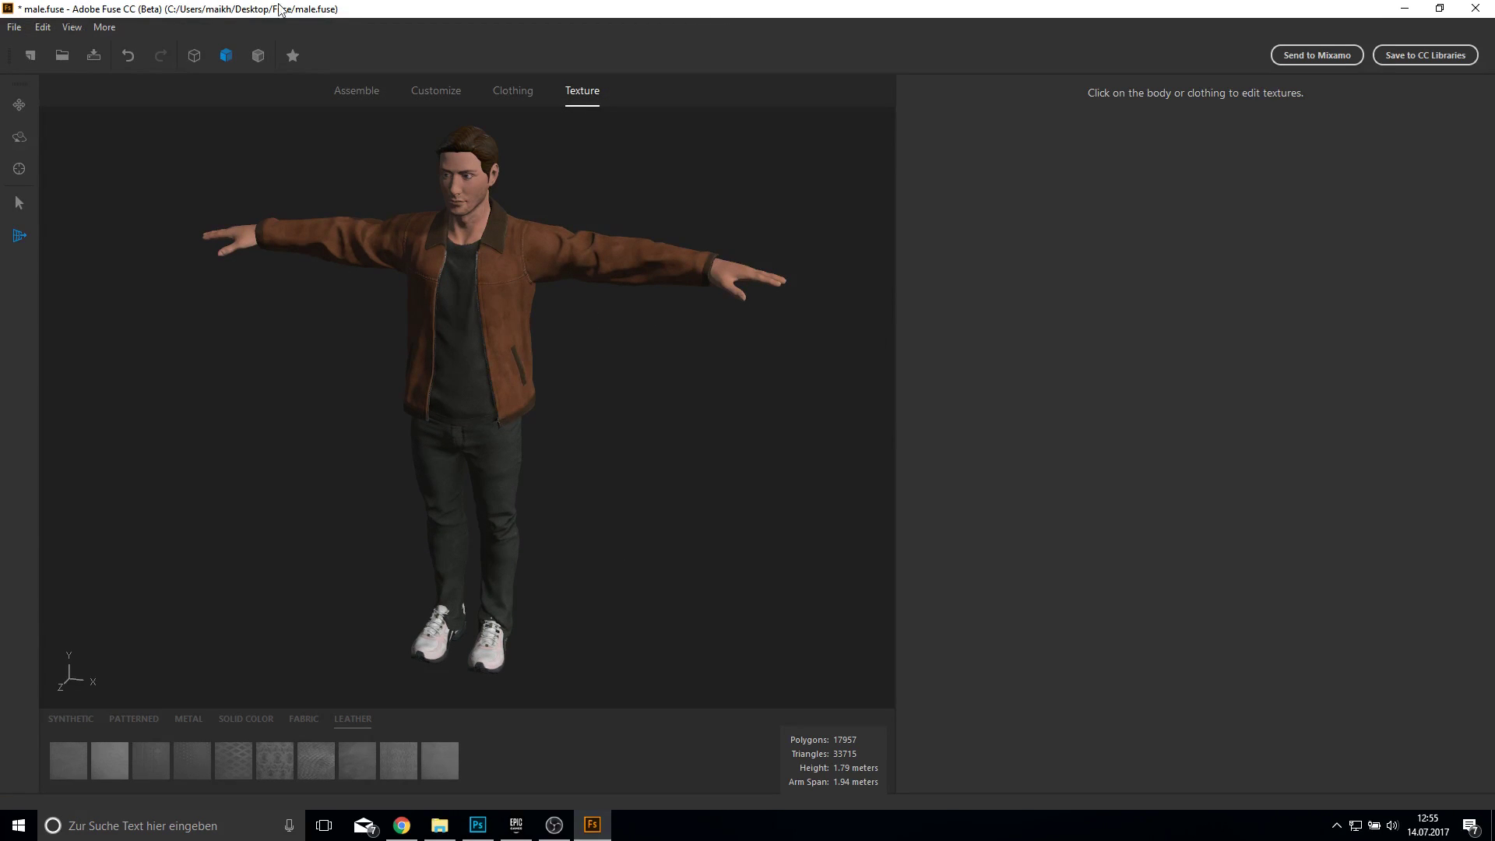
# Step: Save the current changes to the existing male.fuse model file
pyautogui.click(74, 29)
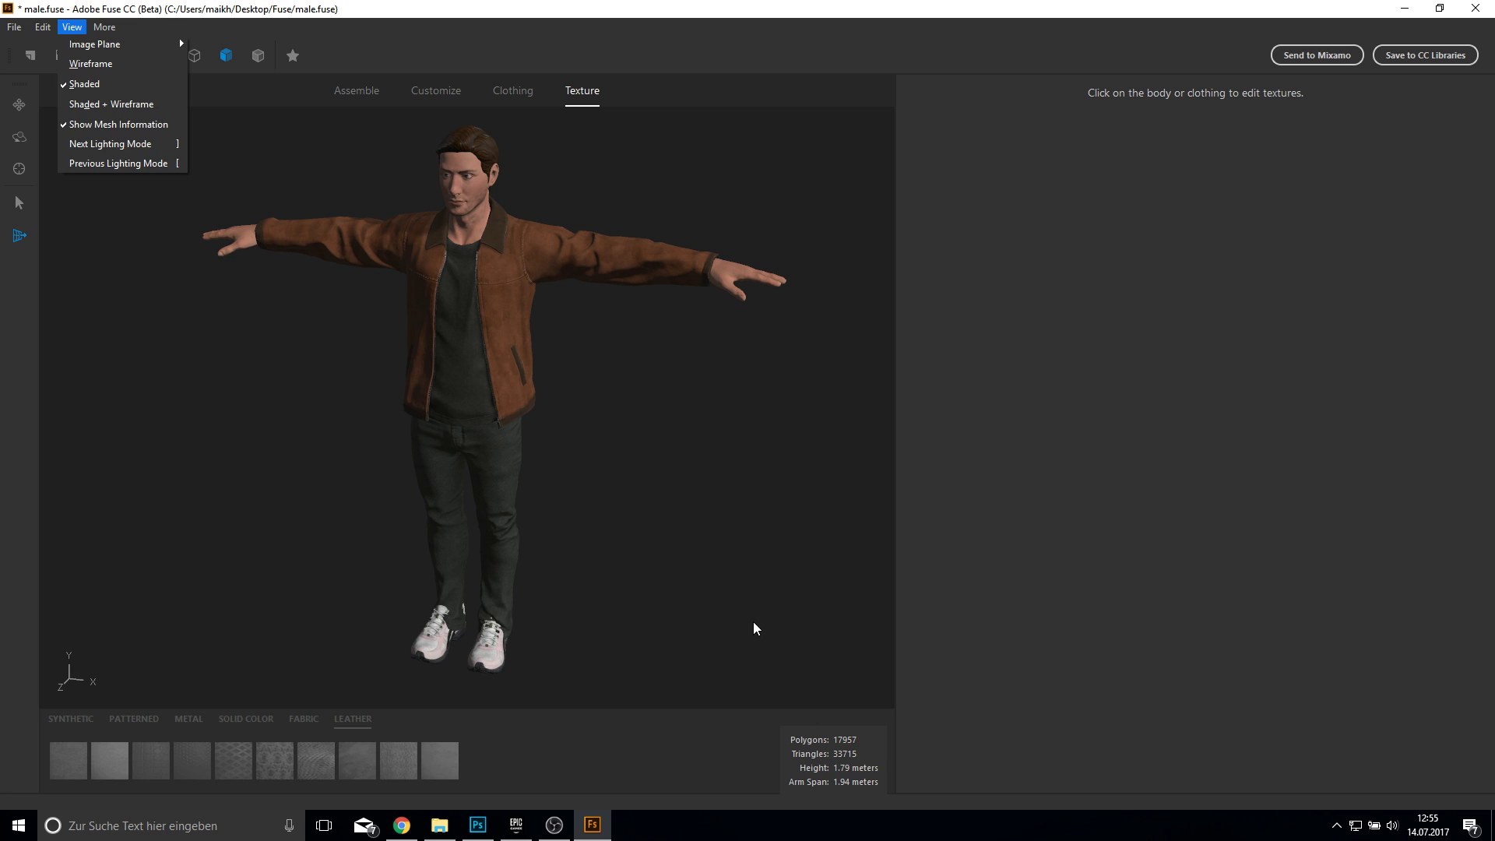
pyautogui.click(15, 27)
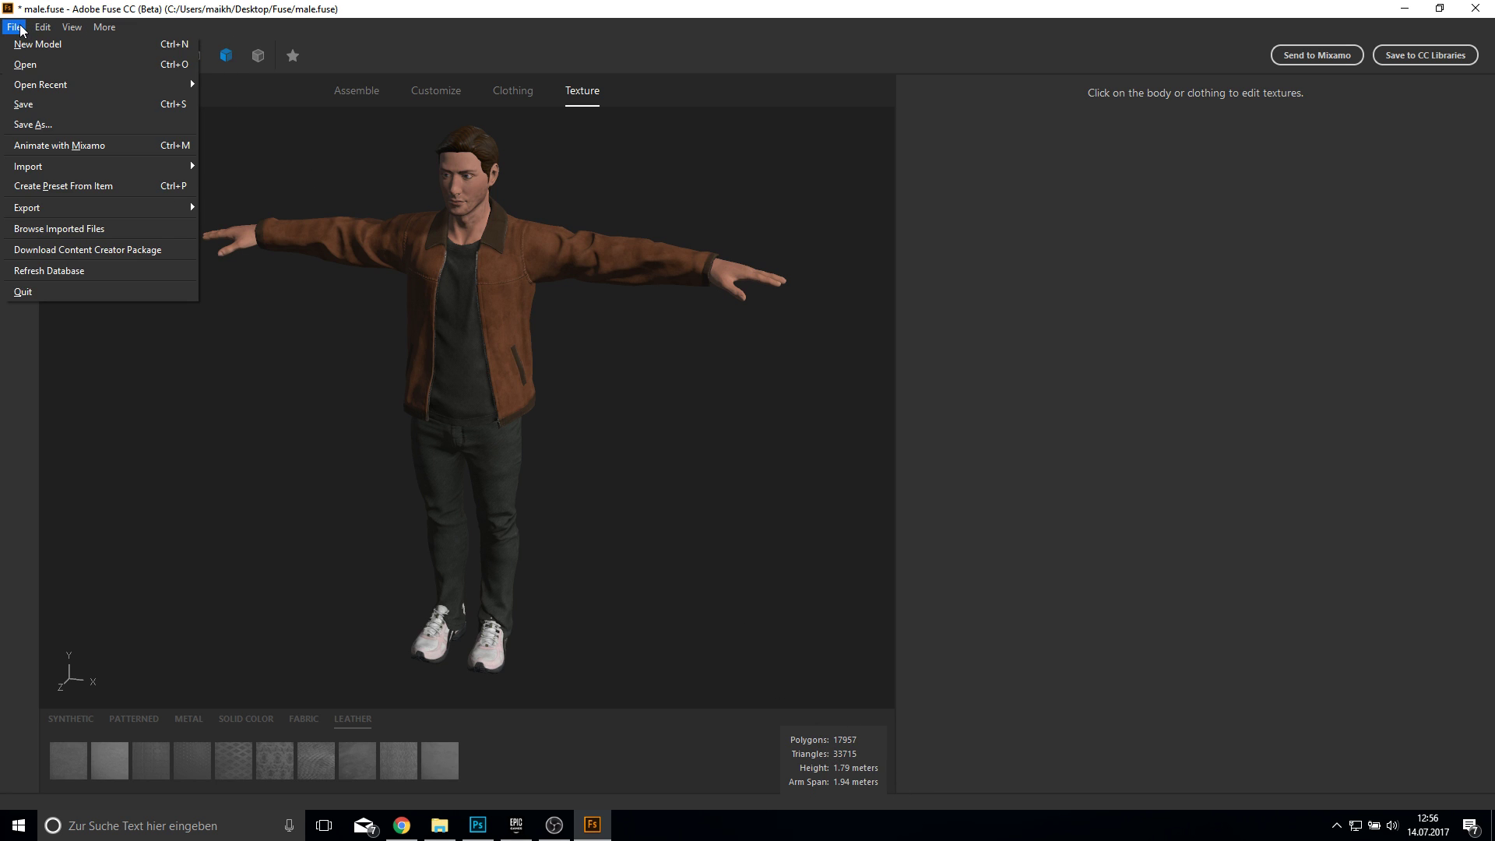
pyautogui.click(27, 105)
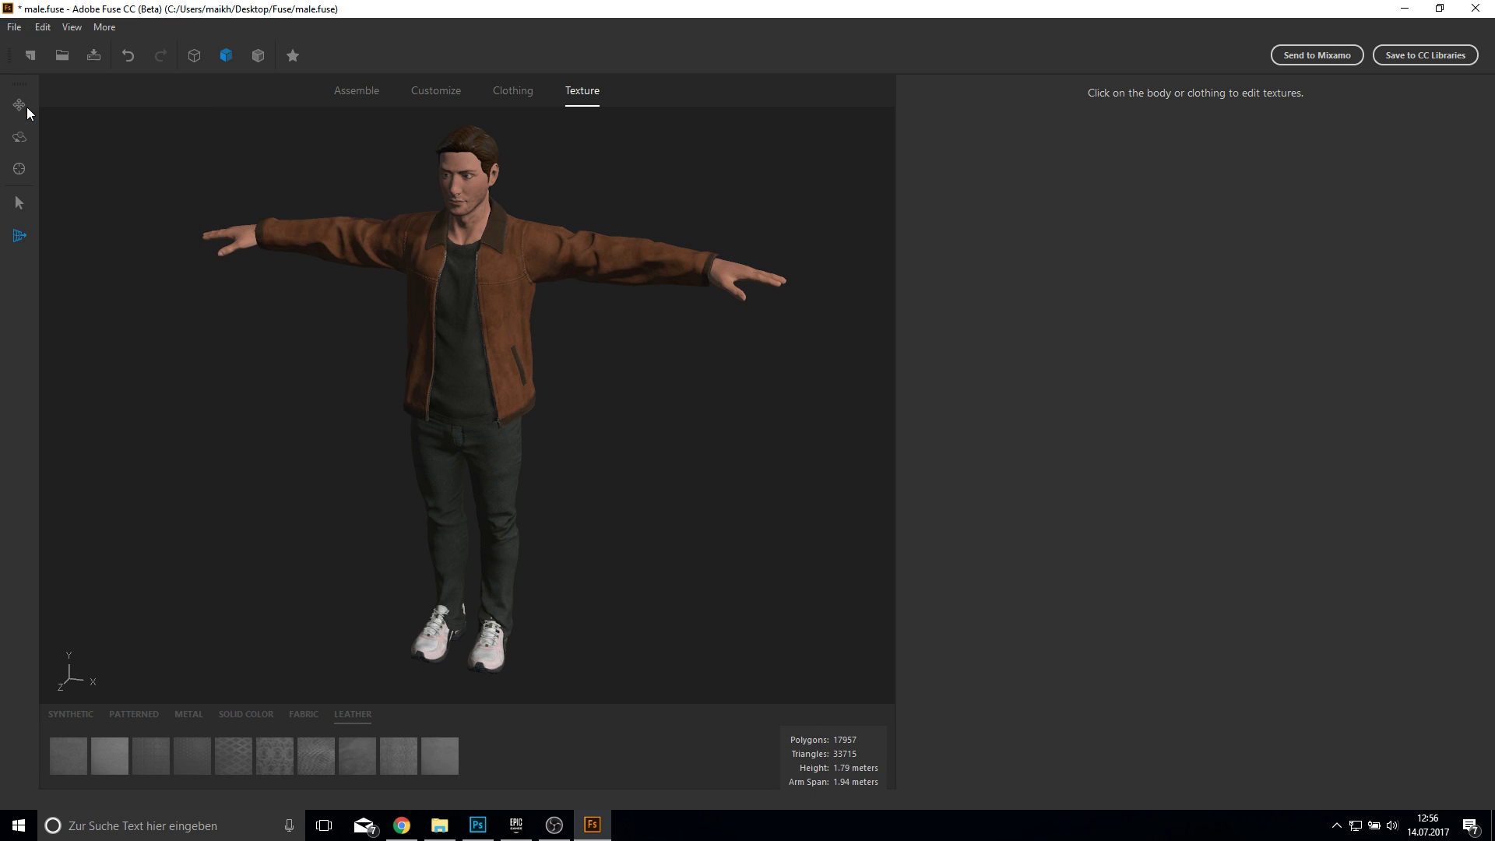
pyautogui.click(22, 30)
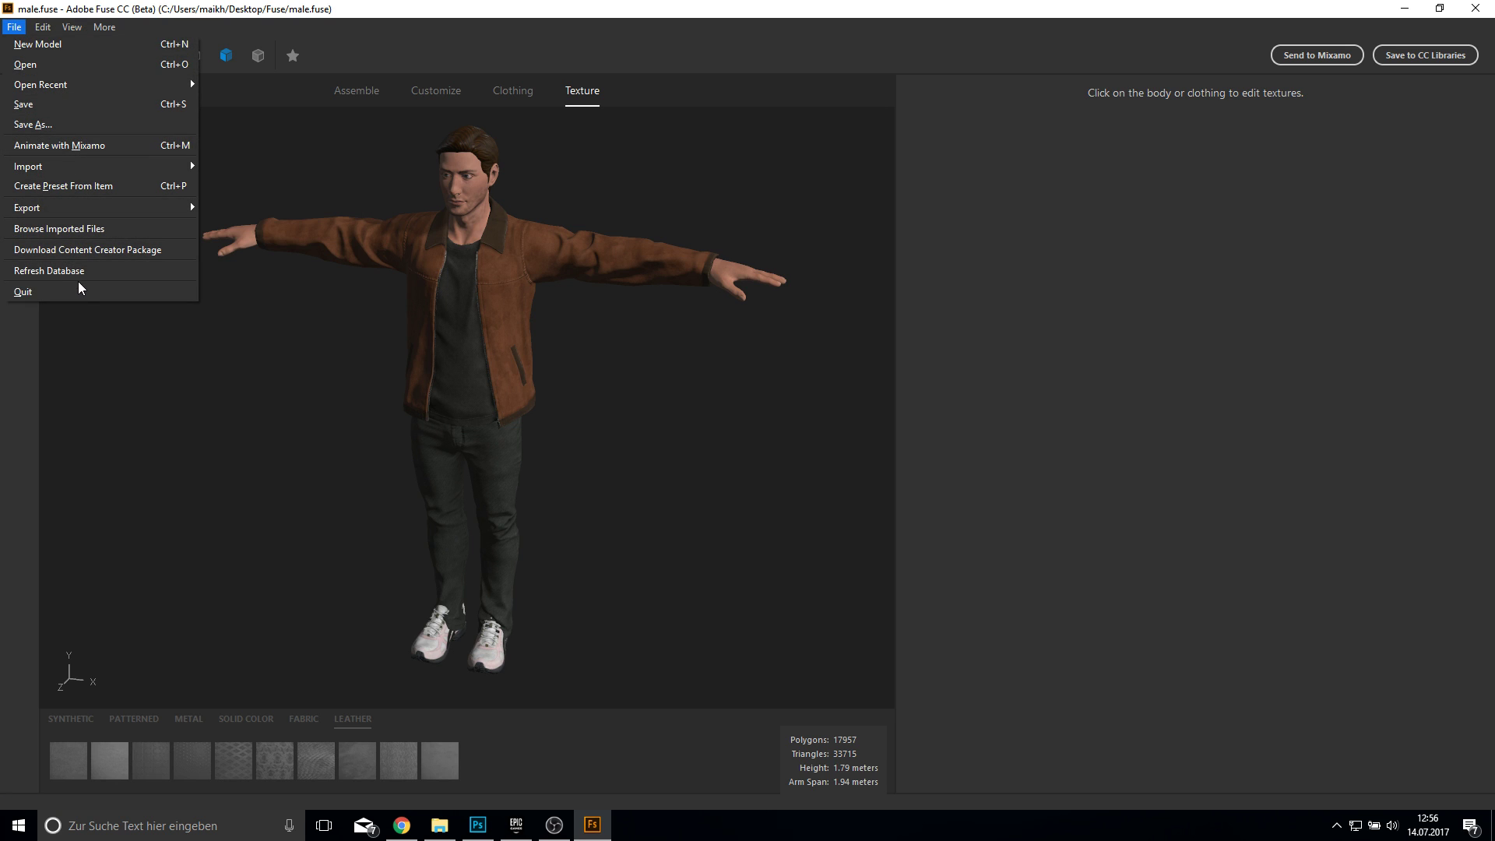
# Step: Send the character to Mixamo under the character name male01
pyautogui.click(1244, 257)
pyautogui.click(1329, 55)
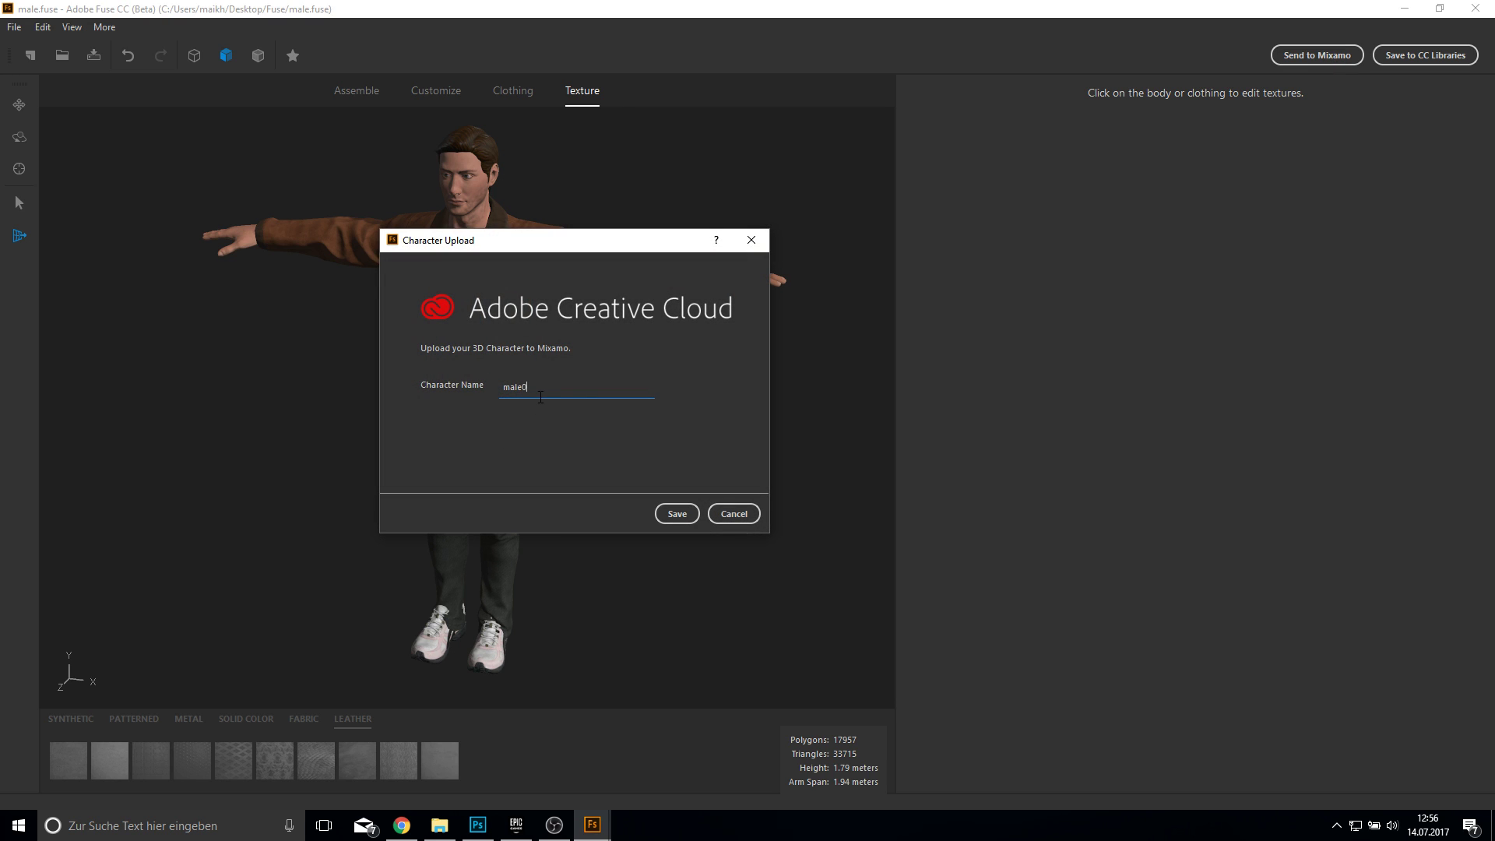
pyautogui.click(663, 519)
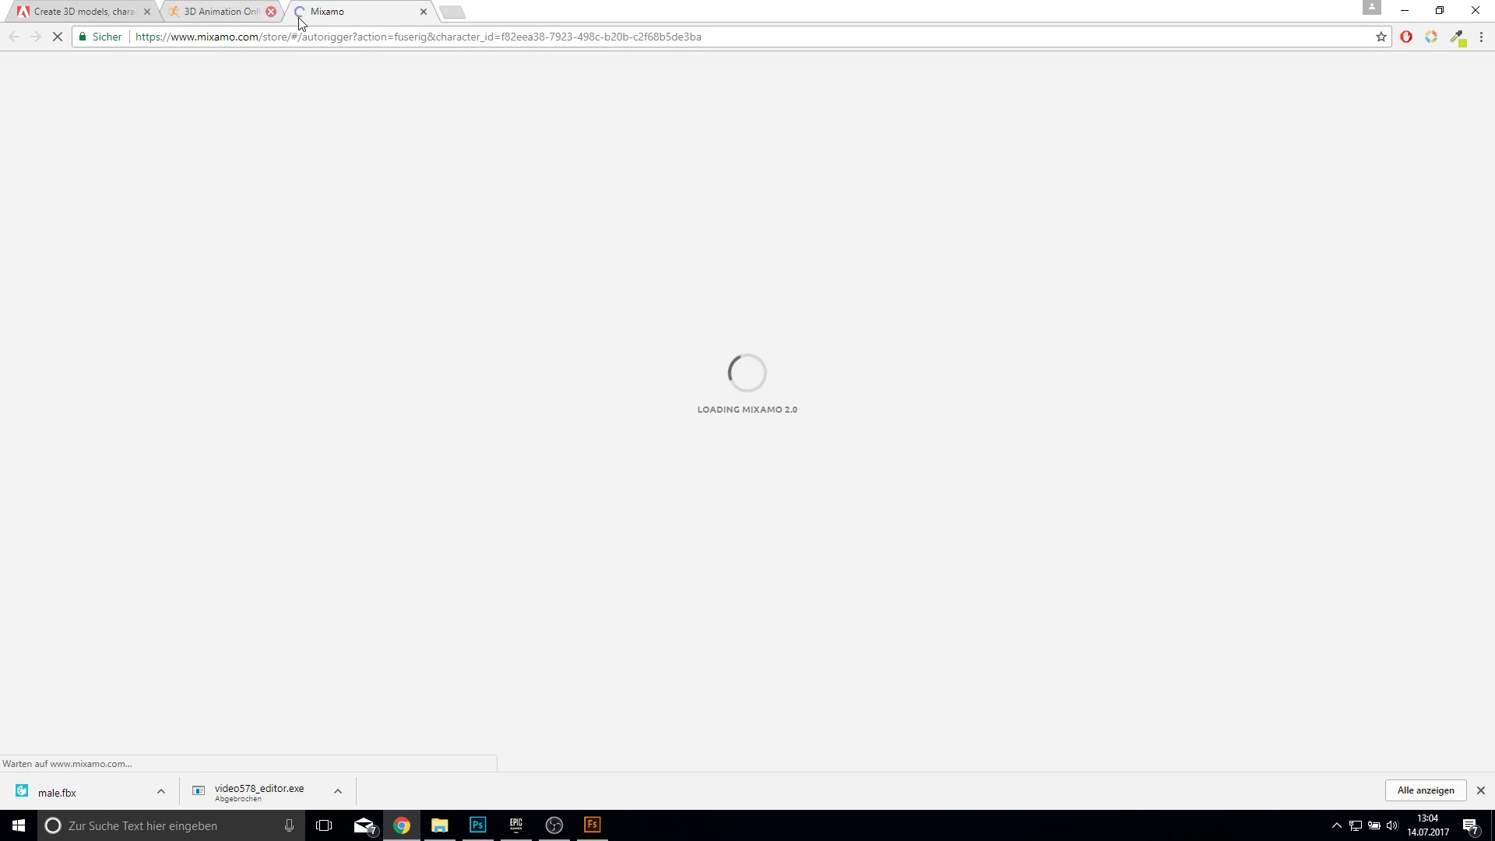
# Step: Finish Mixamo's auto-rigging with Facial Blendshapes enabled and view the rigged character in My Assets
pyautogui.click(271, 11)
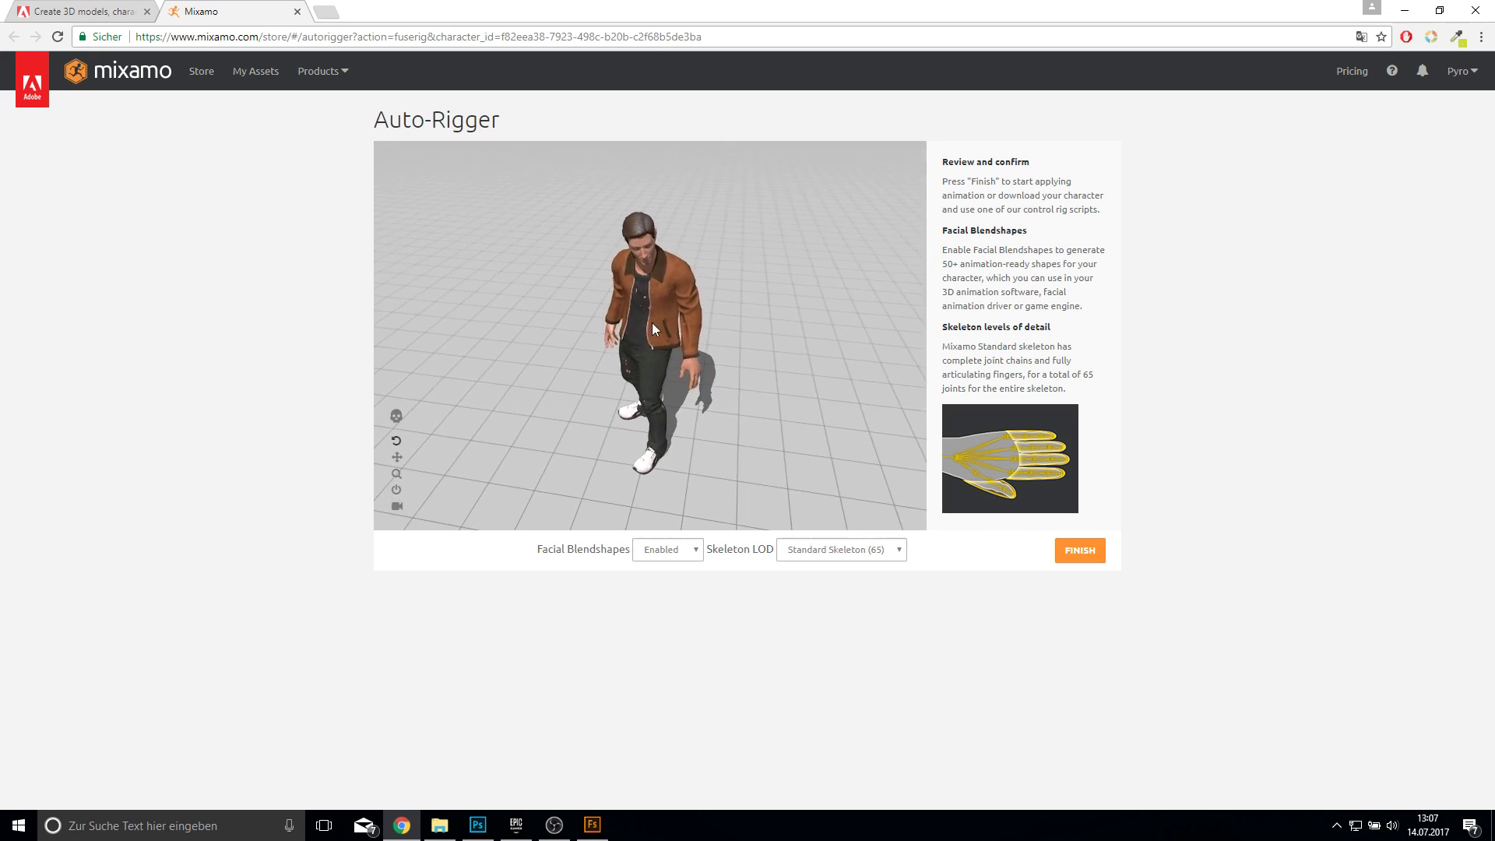
pyautogui.click(664, 549)
pyautogui.click(664, 574)
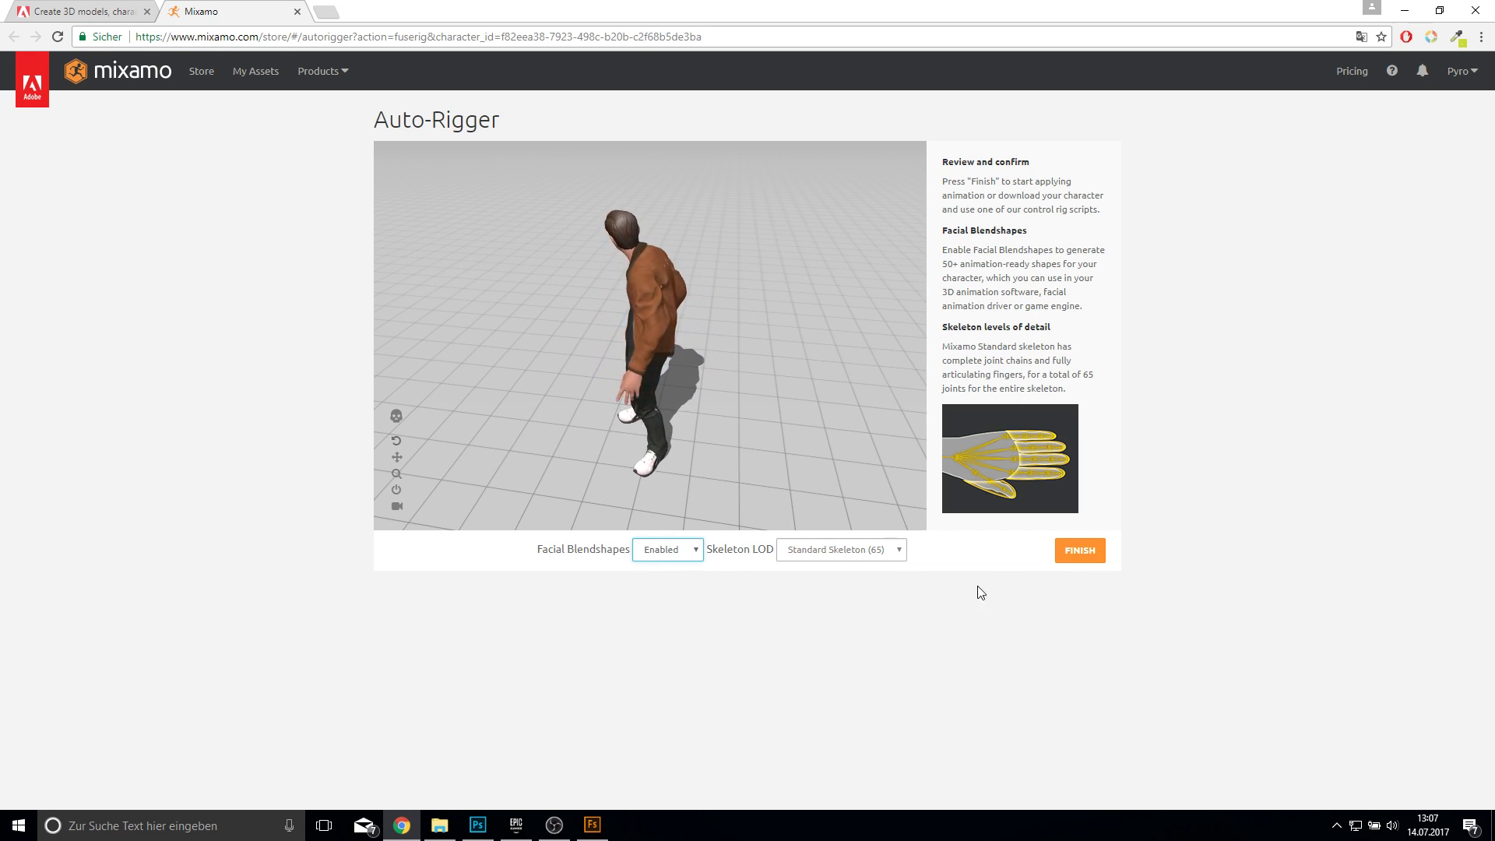
pyautogui.click(1076, 555)
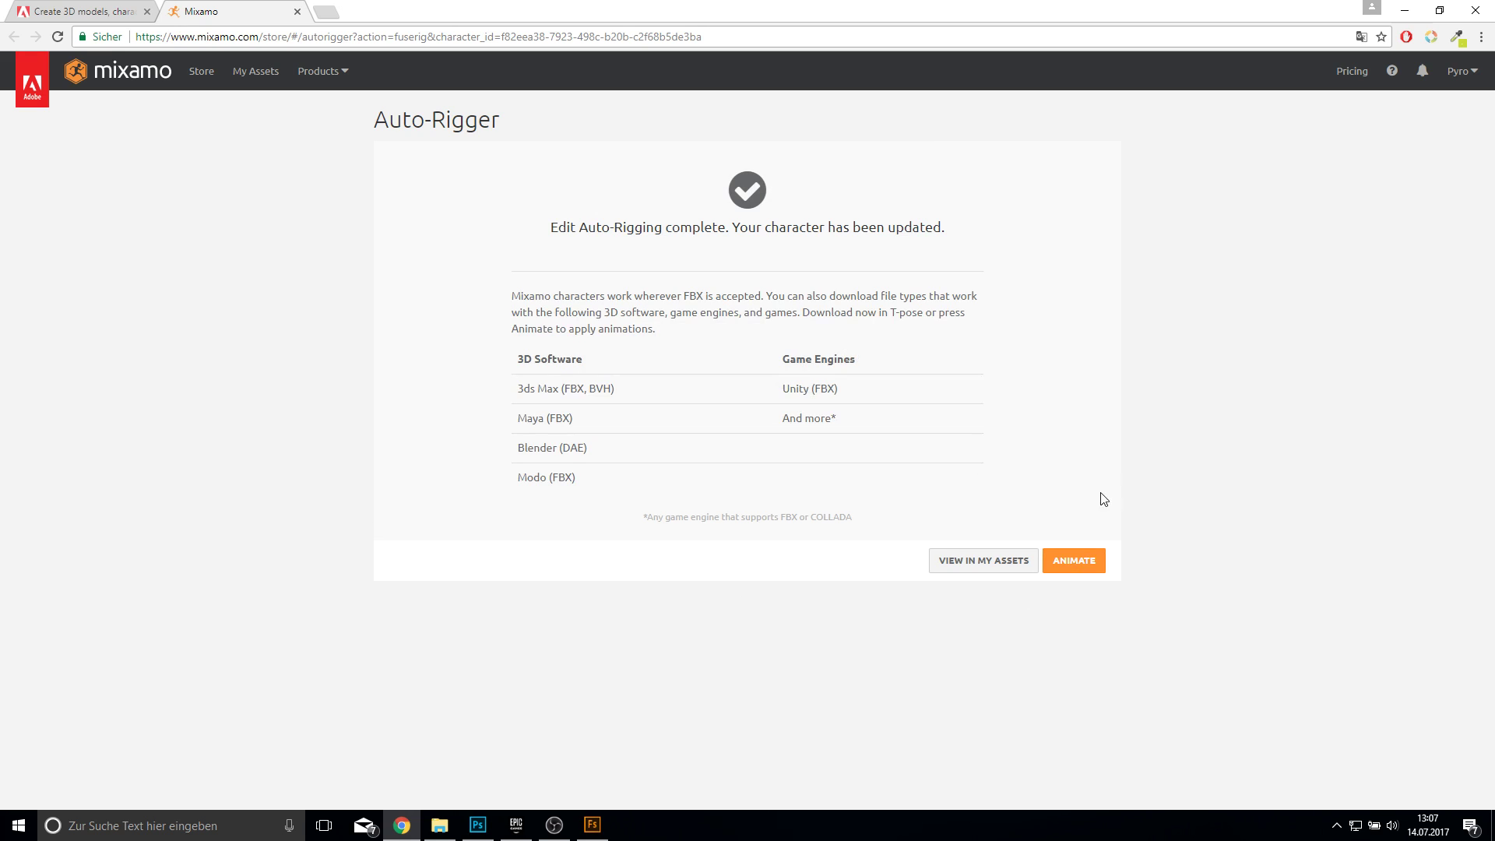
pyautogui.click(994, 562)
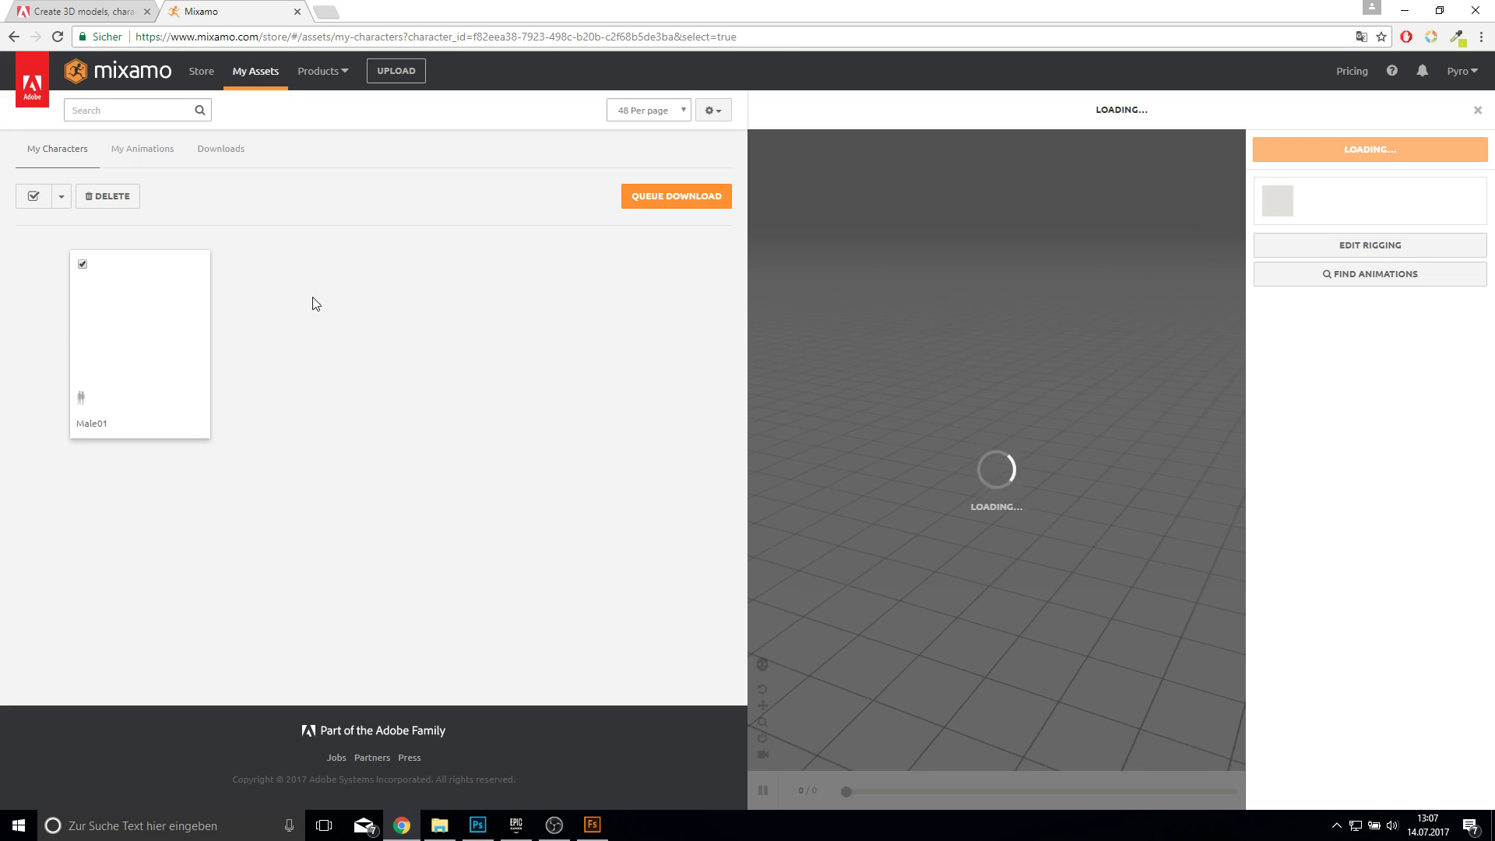
# Step: Queue a download of the Male01 character in FBX (.fbx) format with the T-Pose
pyautogui.click(661, 198)
pyautogui.click(650, 211)
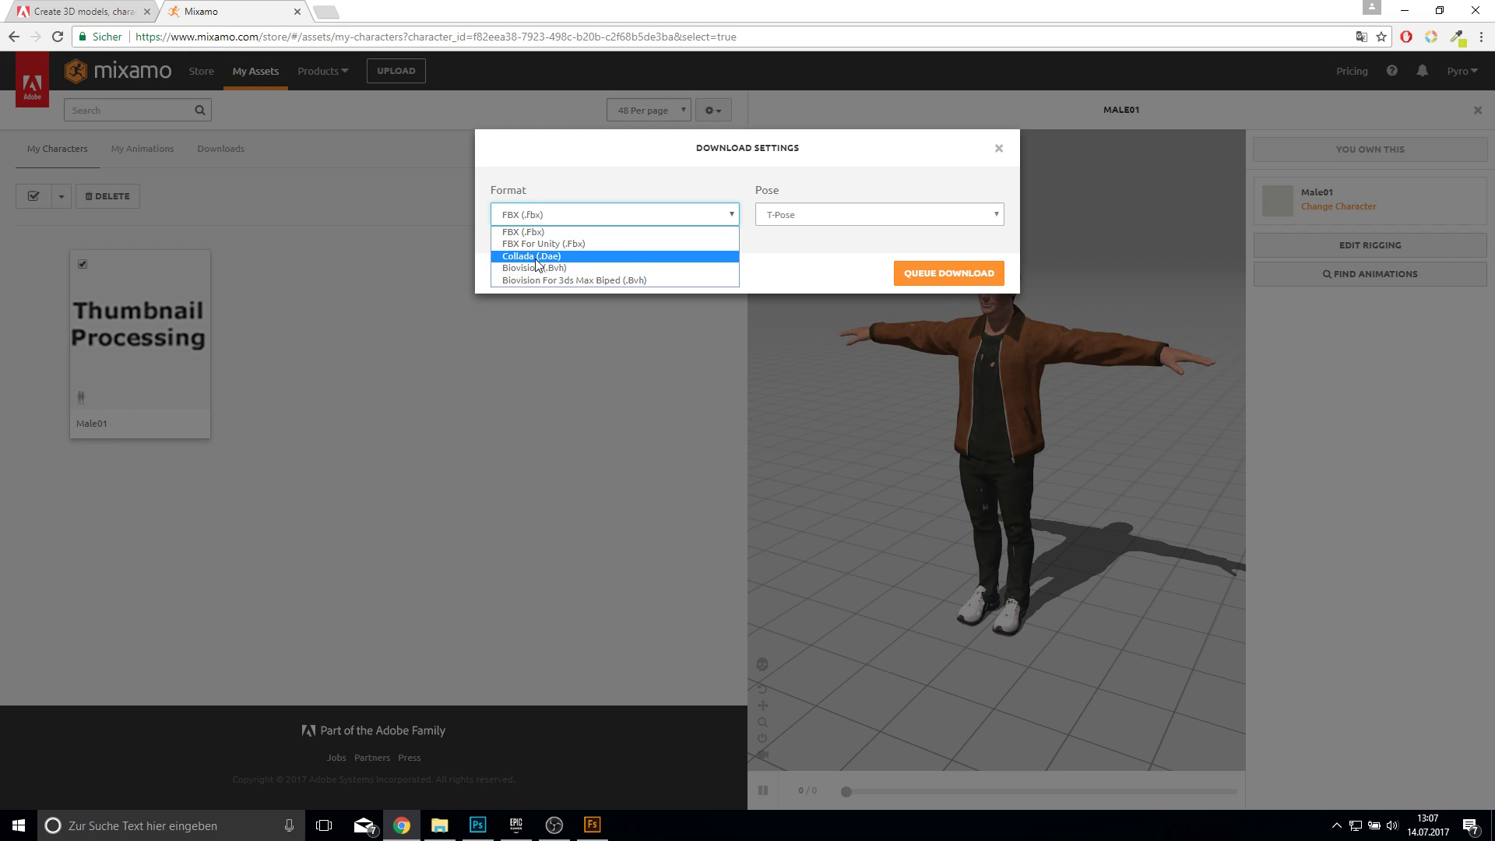
pyautogui.click(519, 230)
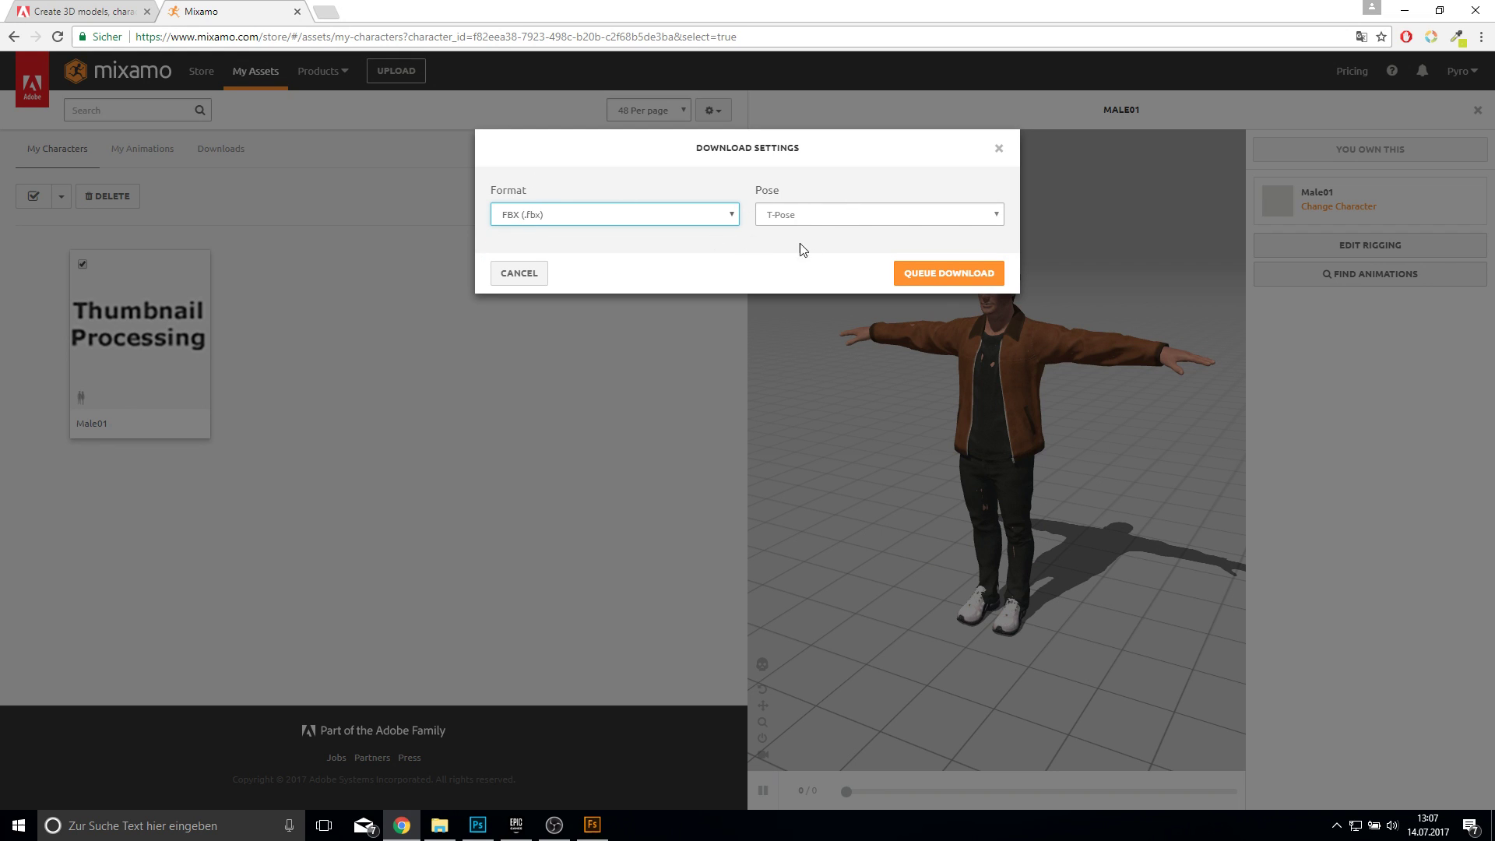
pyautogui.click(946, 280)
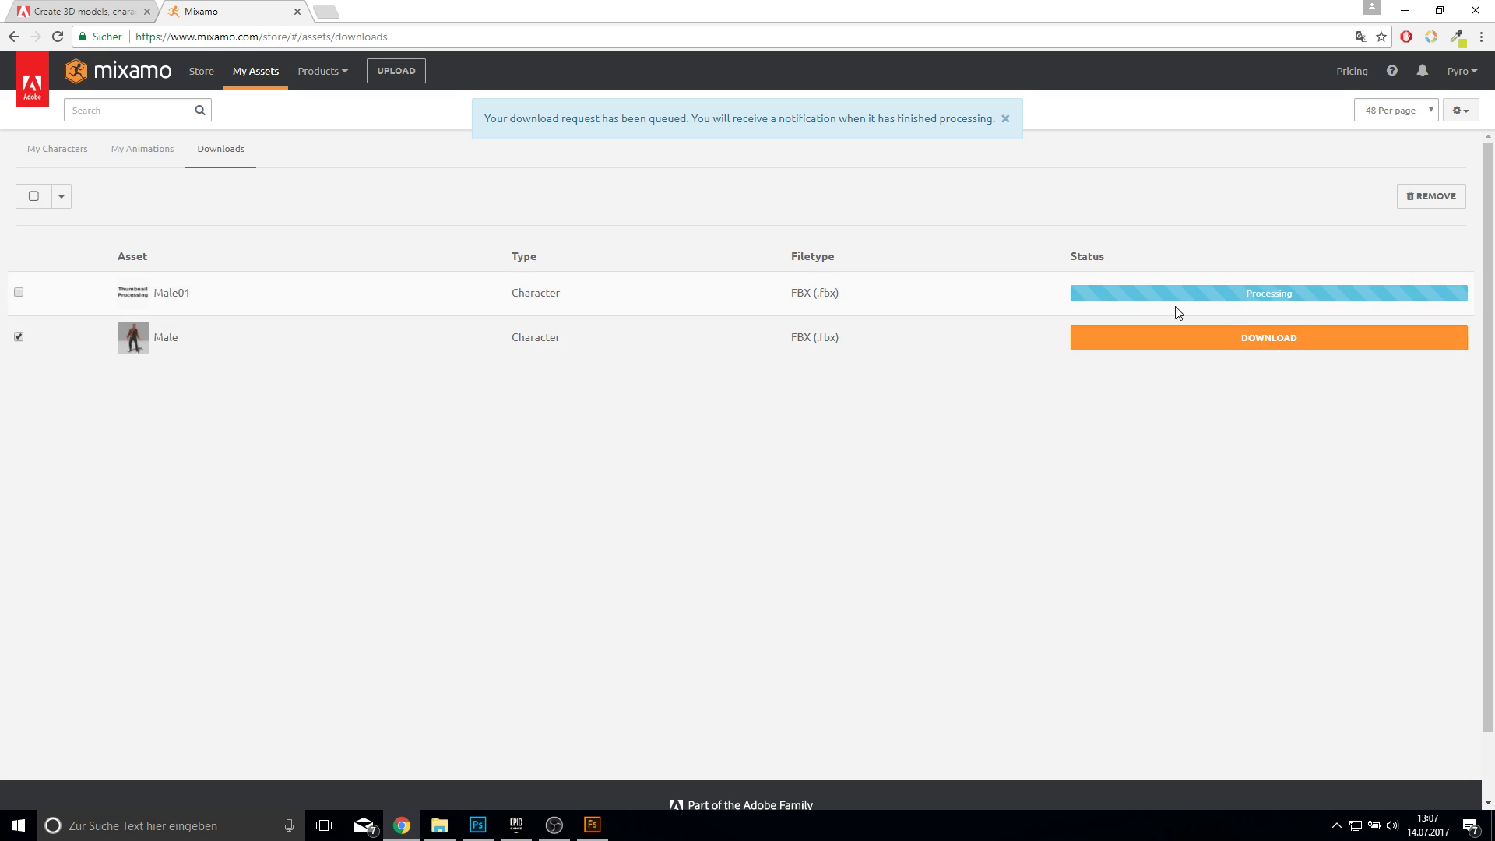
# Step: Remove the old Male entry from the downloads and save male01.fbx into the Fuse folder on the desktop
pyautogui.click(1414, 197)
pyautogui.click(798, 126)
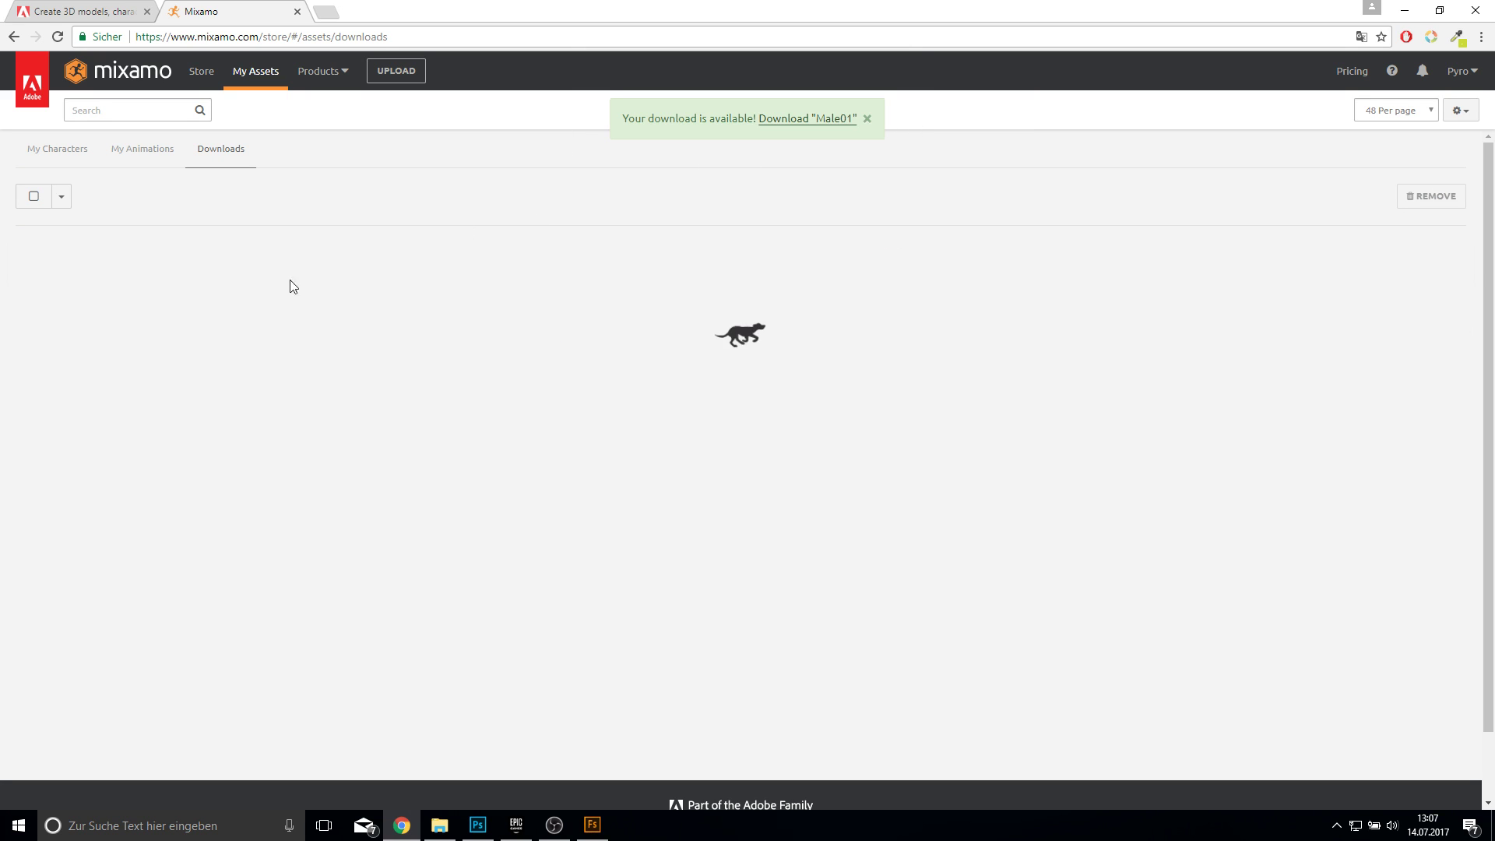
pyautogui.click(1295, 301)
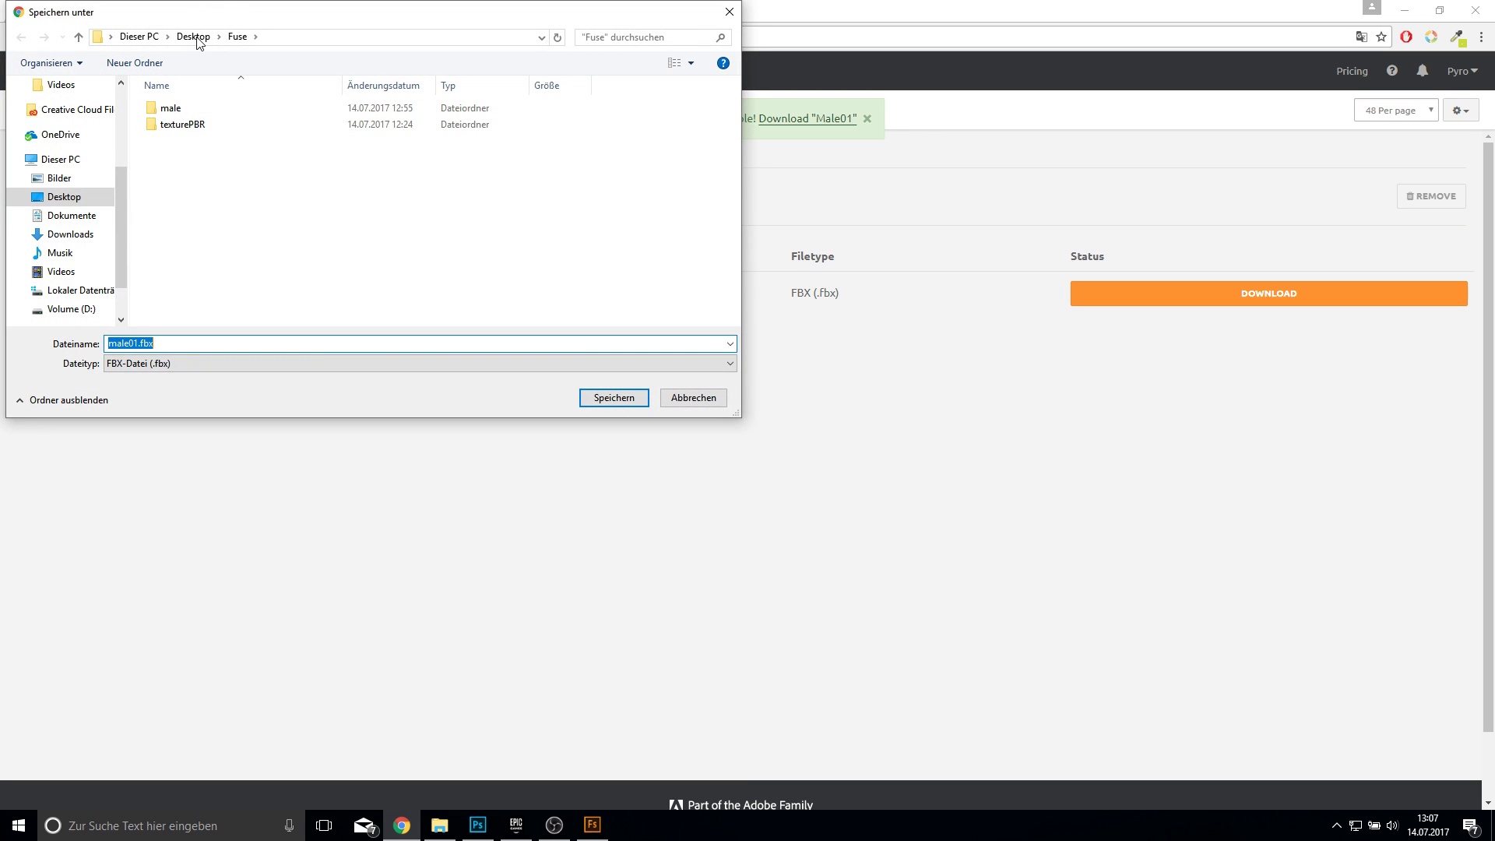
pyautogui.click(614, 397)
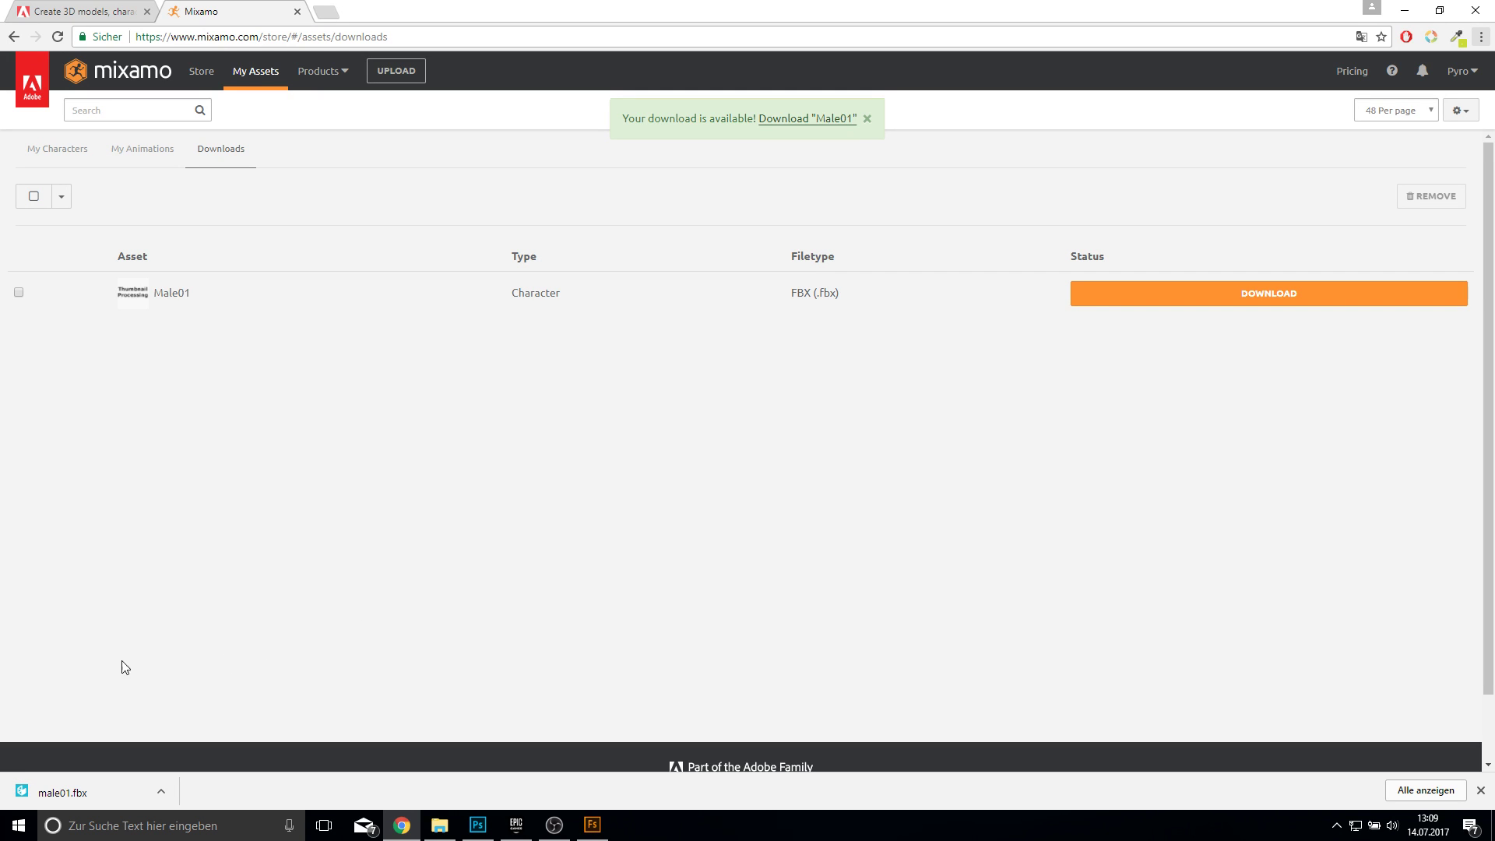
# Step: Launch Blender and maximize its window
pyautogui.click(31, 827)
pyautogui.write('blen')
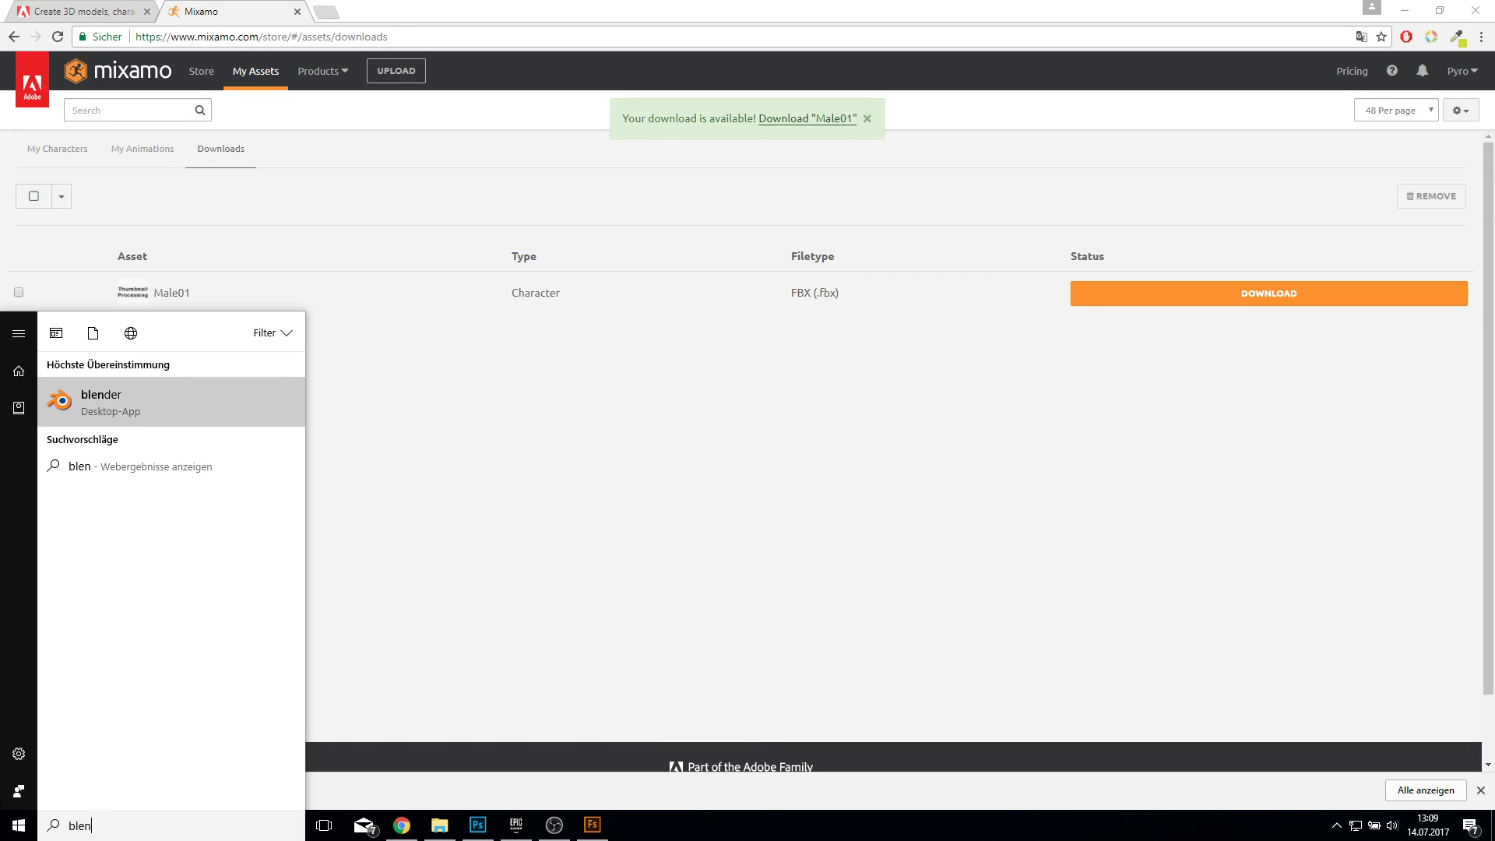
pyautogui.press('Return')
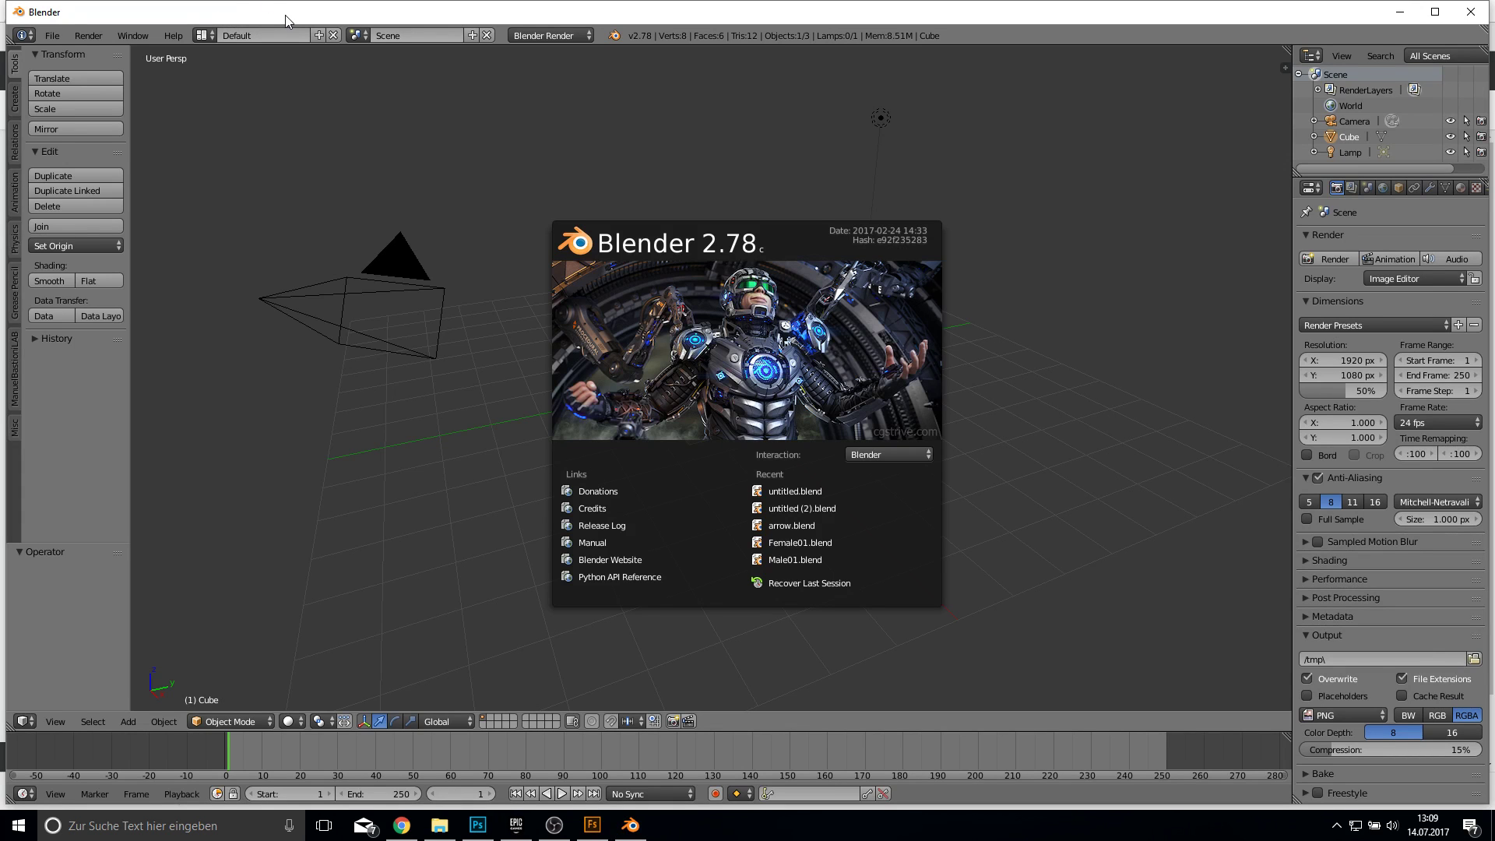
pyautogui.doubleClick(285, 16)
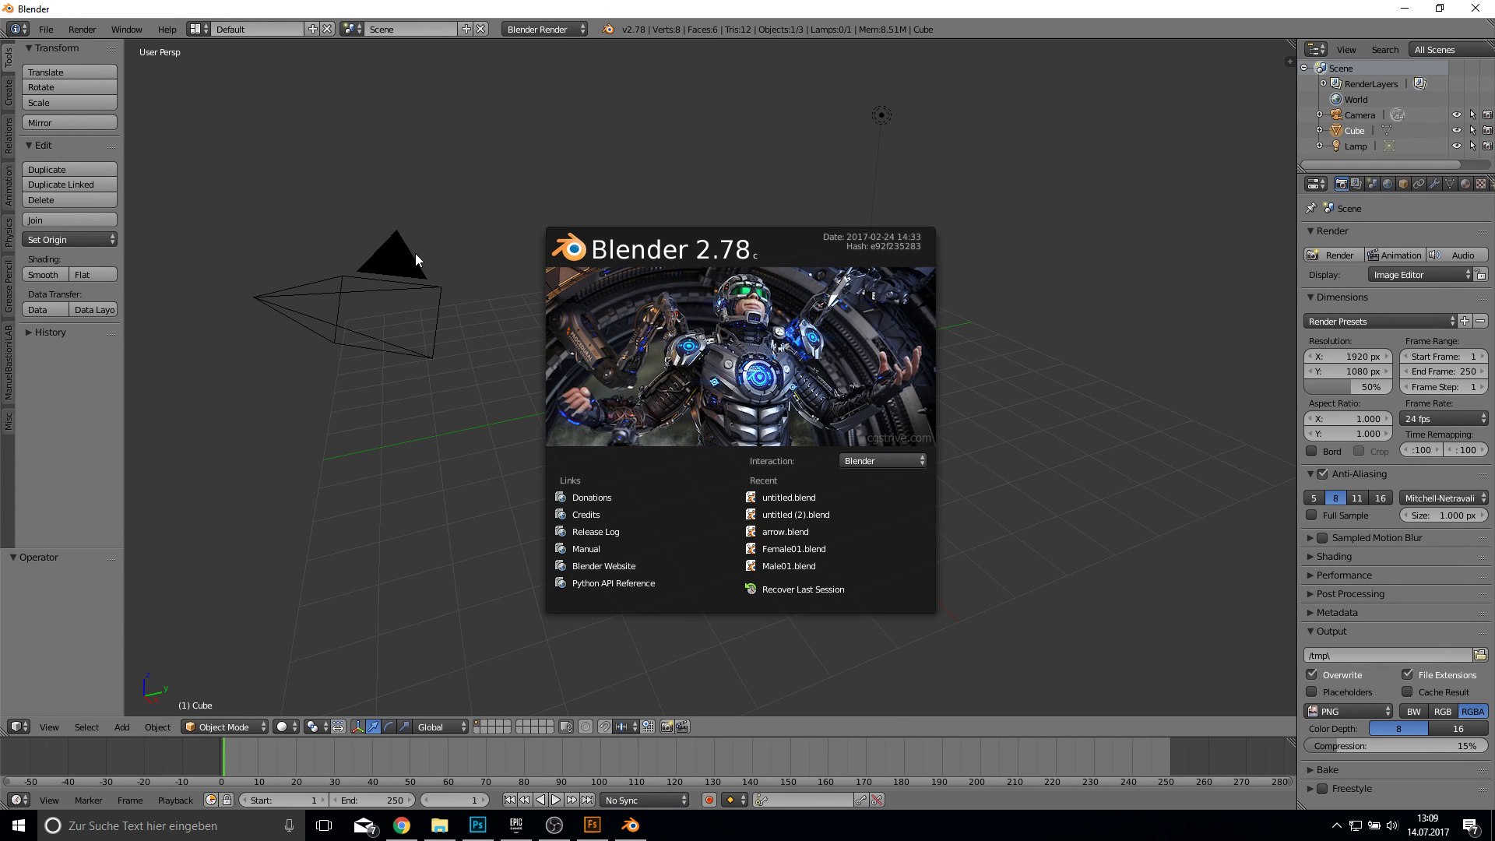
# Step: Dismiss the splash screen and delete all default objects from the scene
pyautogui.click(458, 198)
pyautogui.press('a')
pyautogui.press('a')
pyautogui.press('Delete')
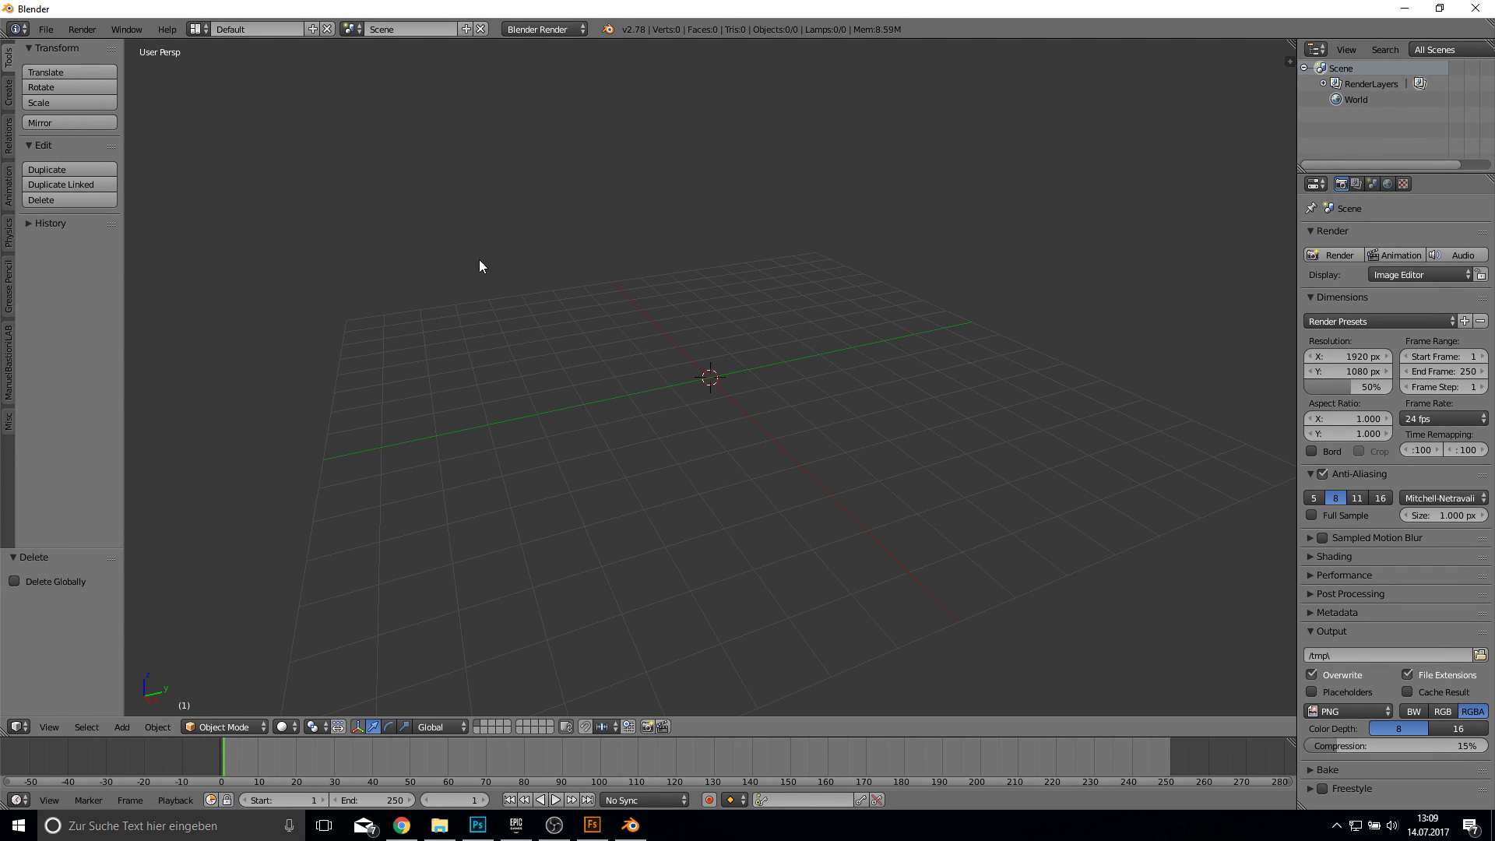
# Step: Import male01.fbx from the Fuse folder as FBX and inspect the full character from the front in orthographic projection
pyautogui.click(46, 29)
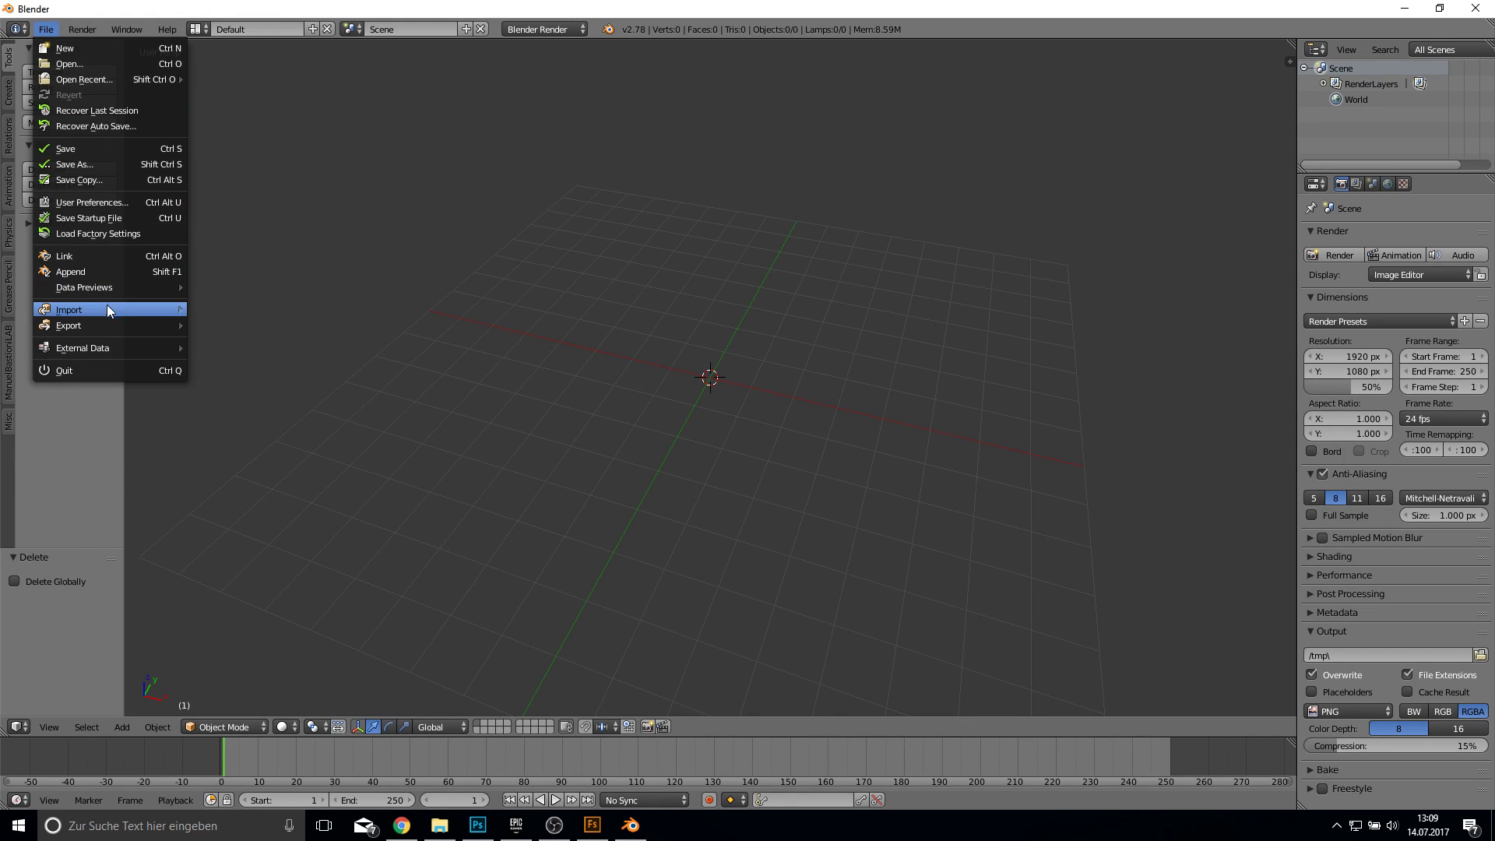
pyautogui.moveTo(110, 310)
pyautogui.click(229, 357)
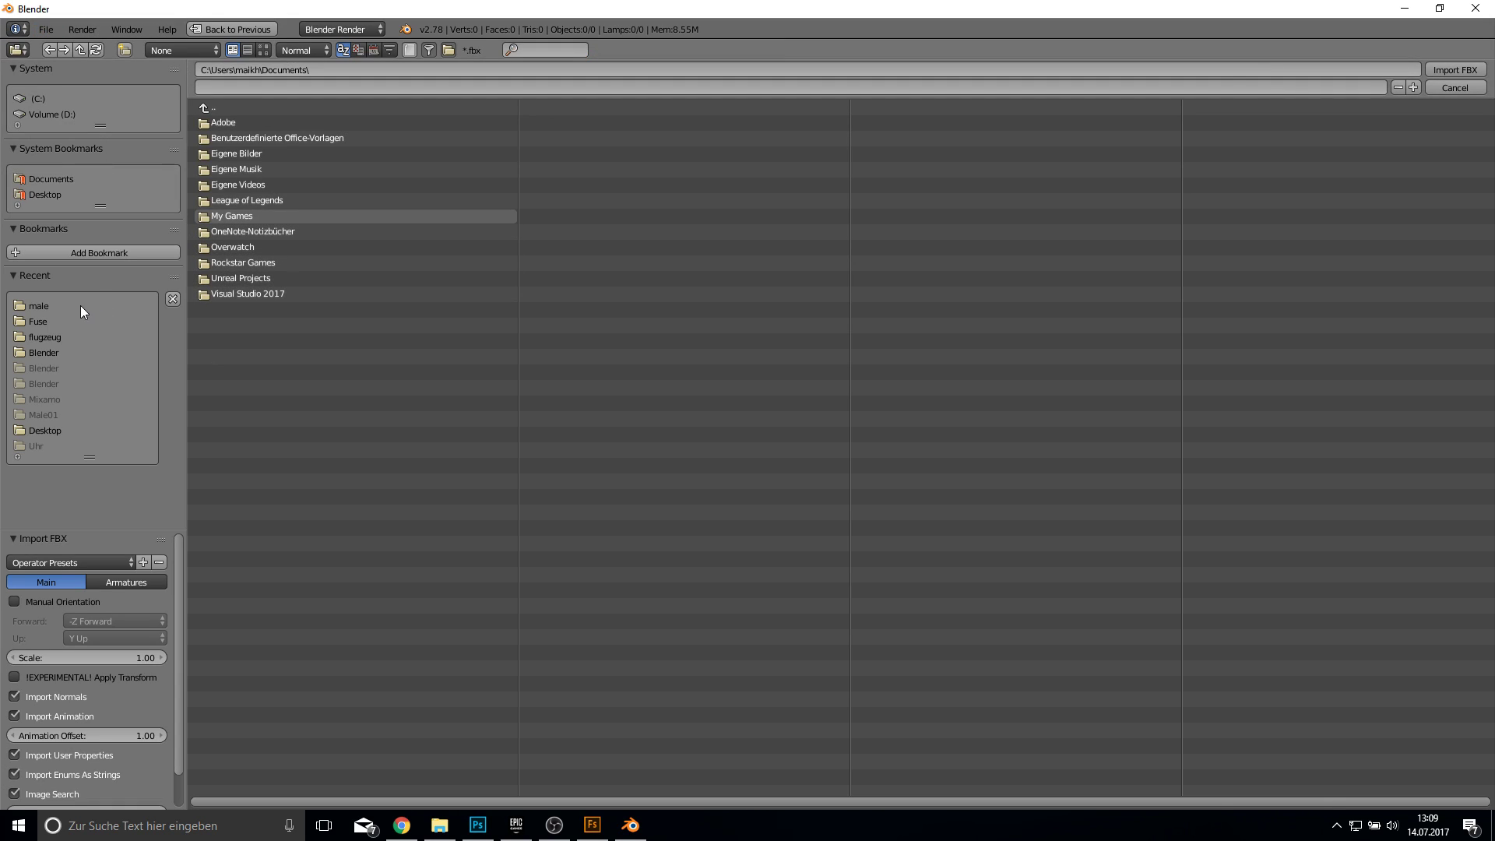
pyautogui.click(49, 320)
pyautogui.click(228, 156)
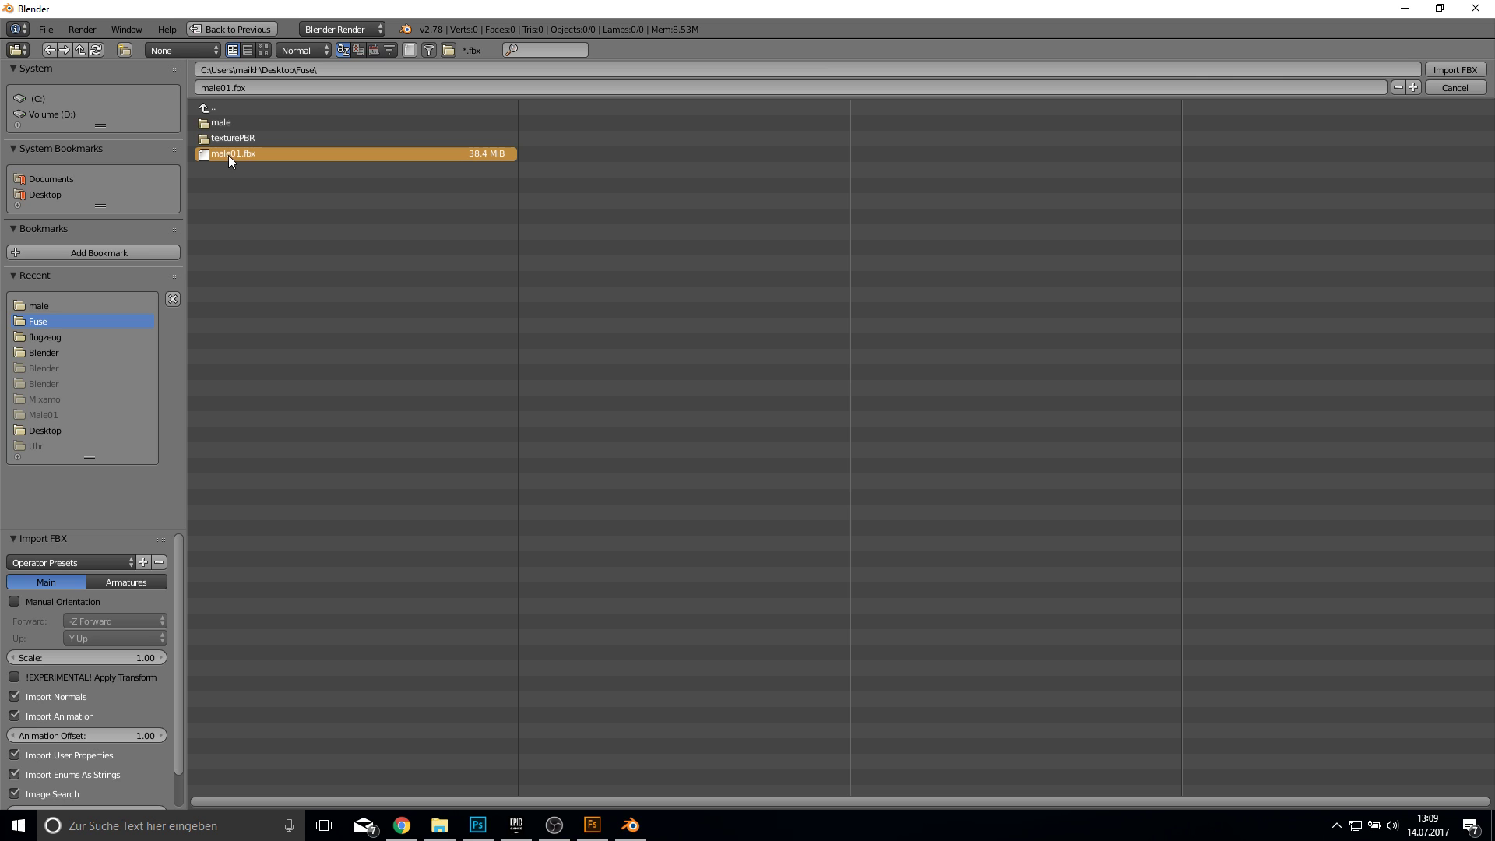
pyautogui.press('Return')
pyautogui.press('KP_1')
pyautogui.press('KP_5')
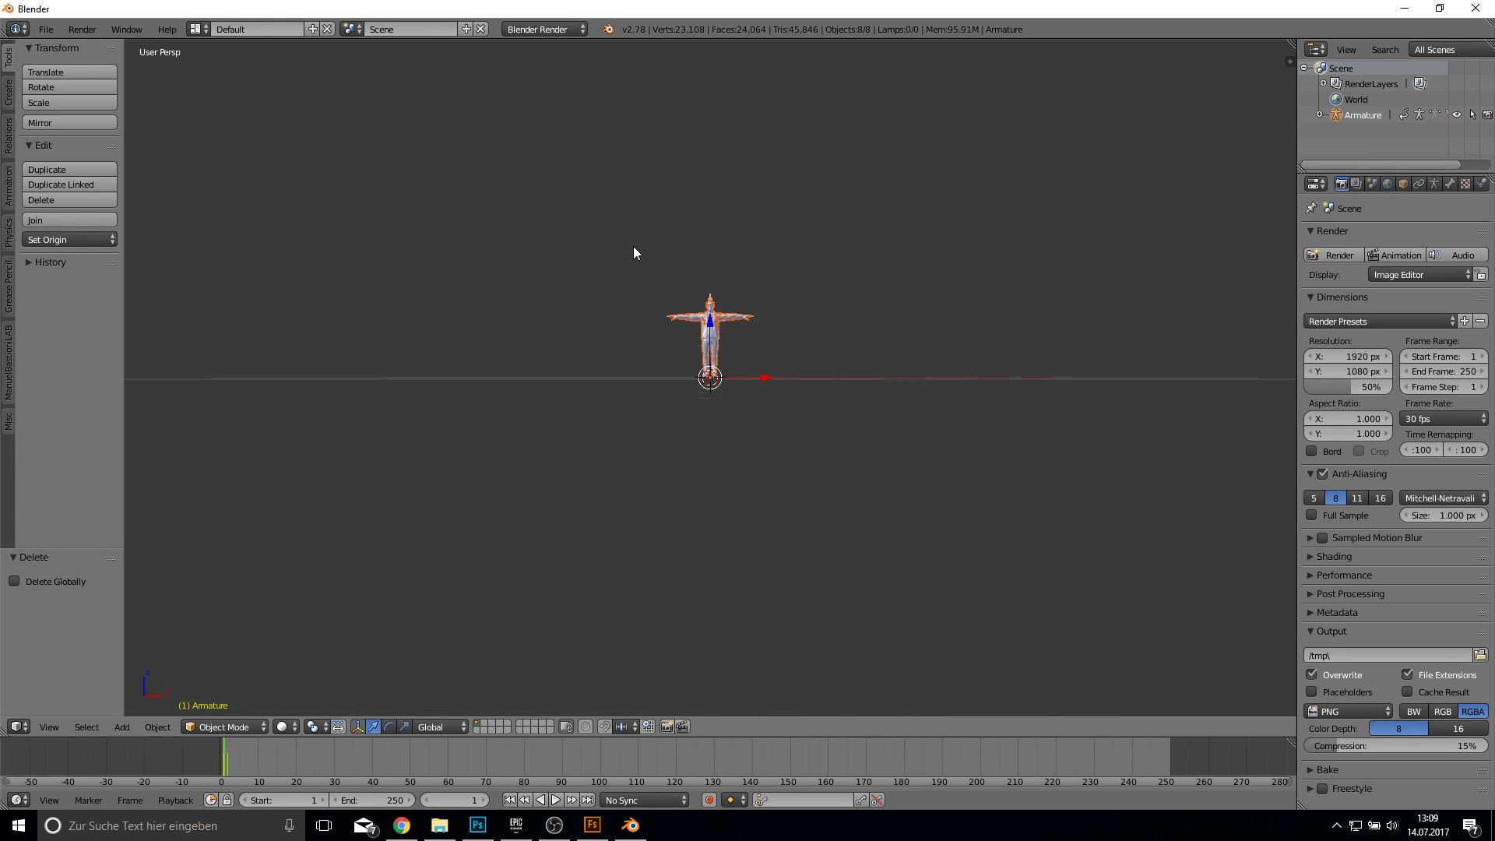
pyautogui.scroll(11, 638, 250)
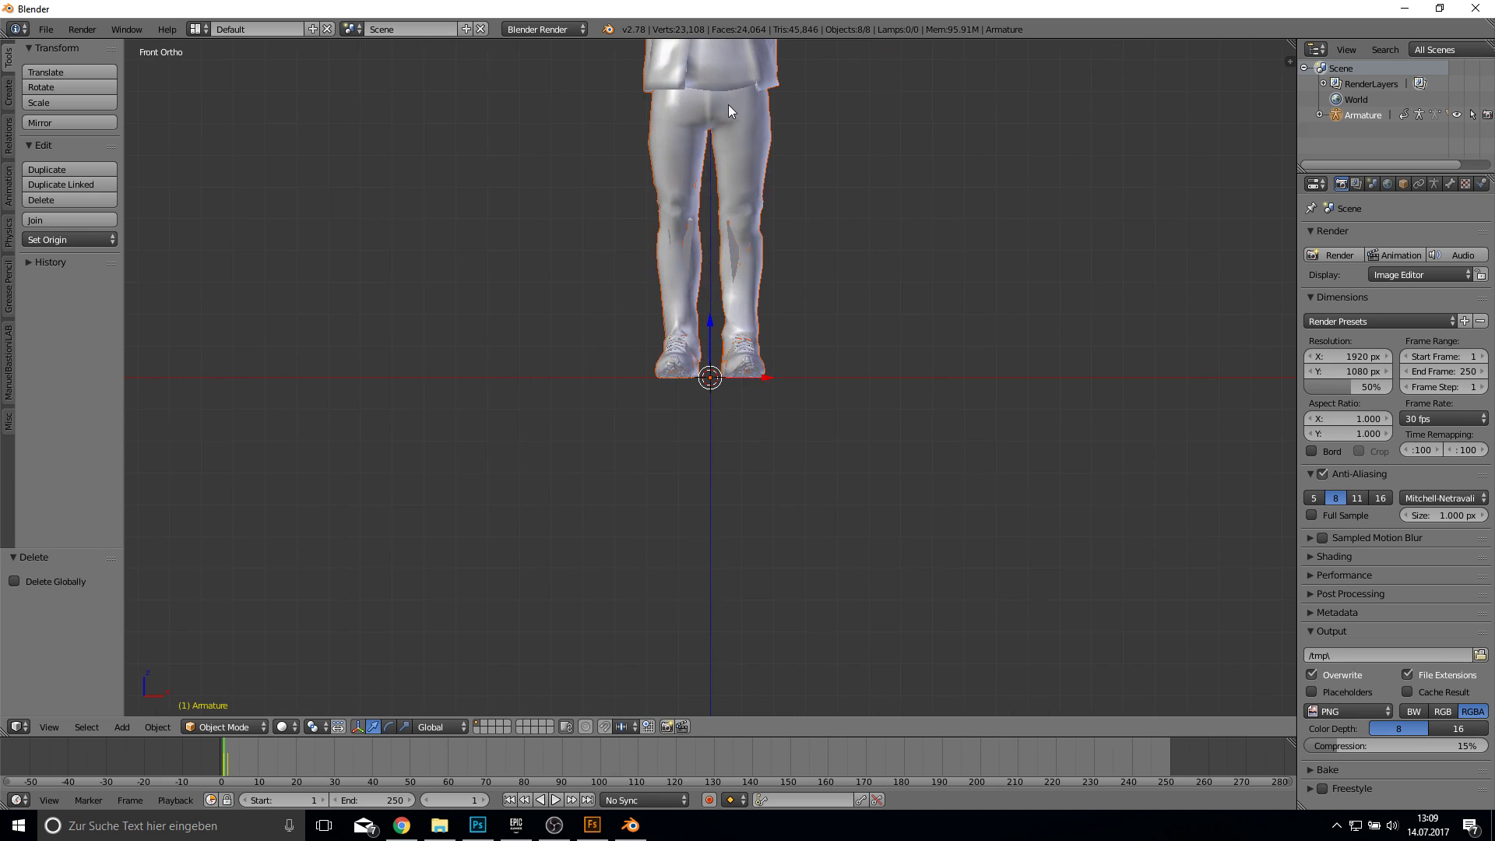
pyautogui.keyDown('shift'); pyautogui.moveTo(727, 104); pyautogui.dragTo(710, 432, button='middle'); pyautogui.keyUp('shift')
pyautogui.moveTo(760, 338); pyautogui.dragTo(759, 394, button='middle')
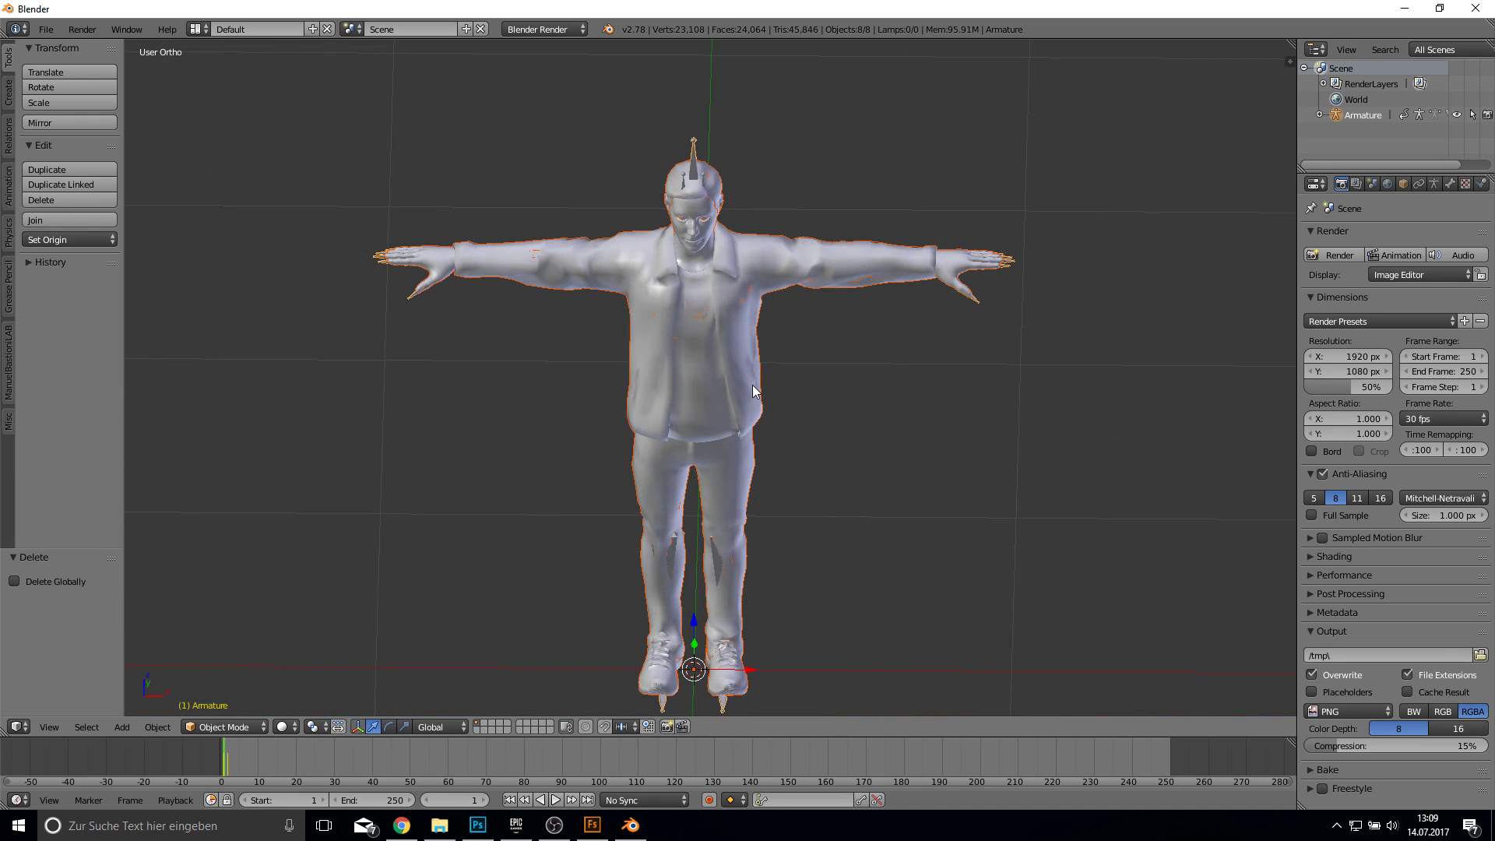
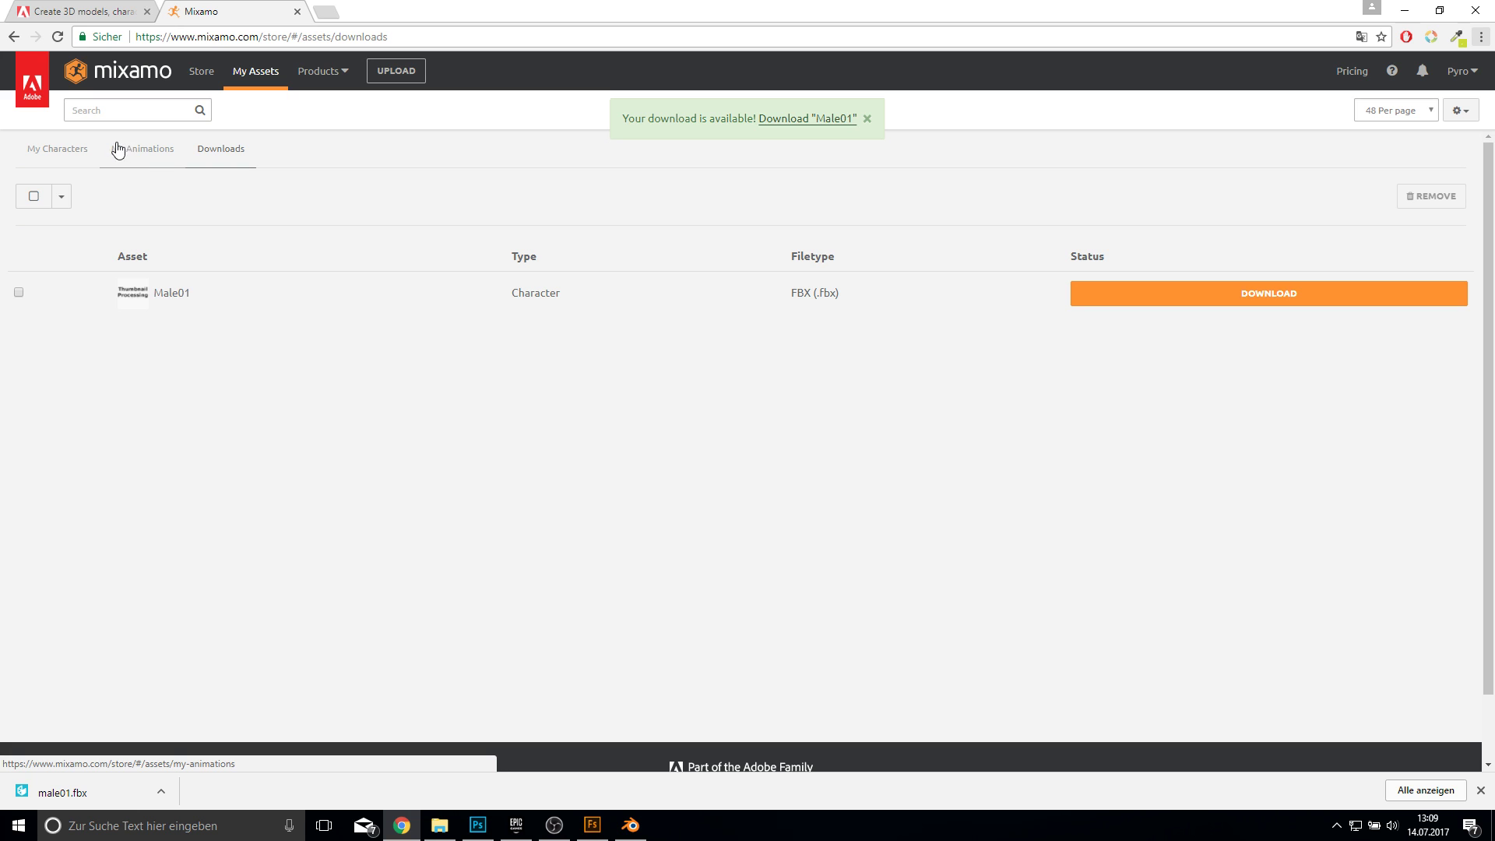
# Step: Compare the textured Male01 character in Mixamo's My Characters with the imported model in Blender, ending back in Blender
pyautogui.click(82, 154)
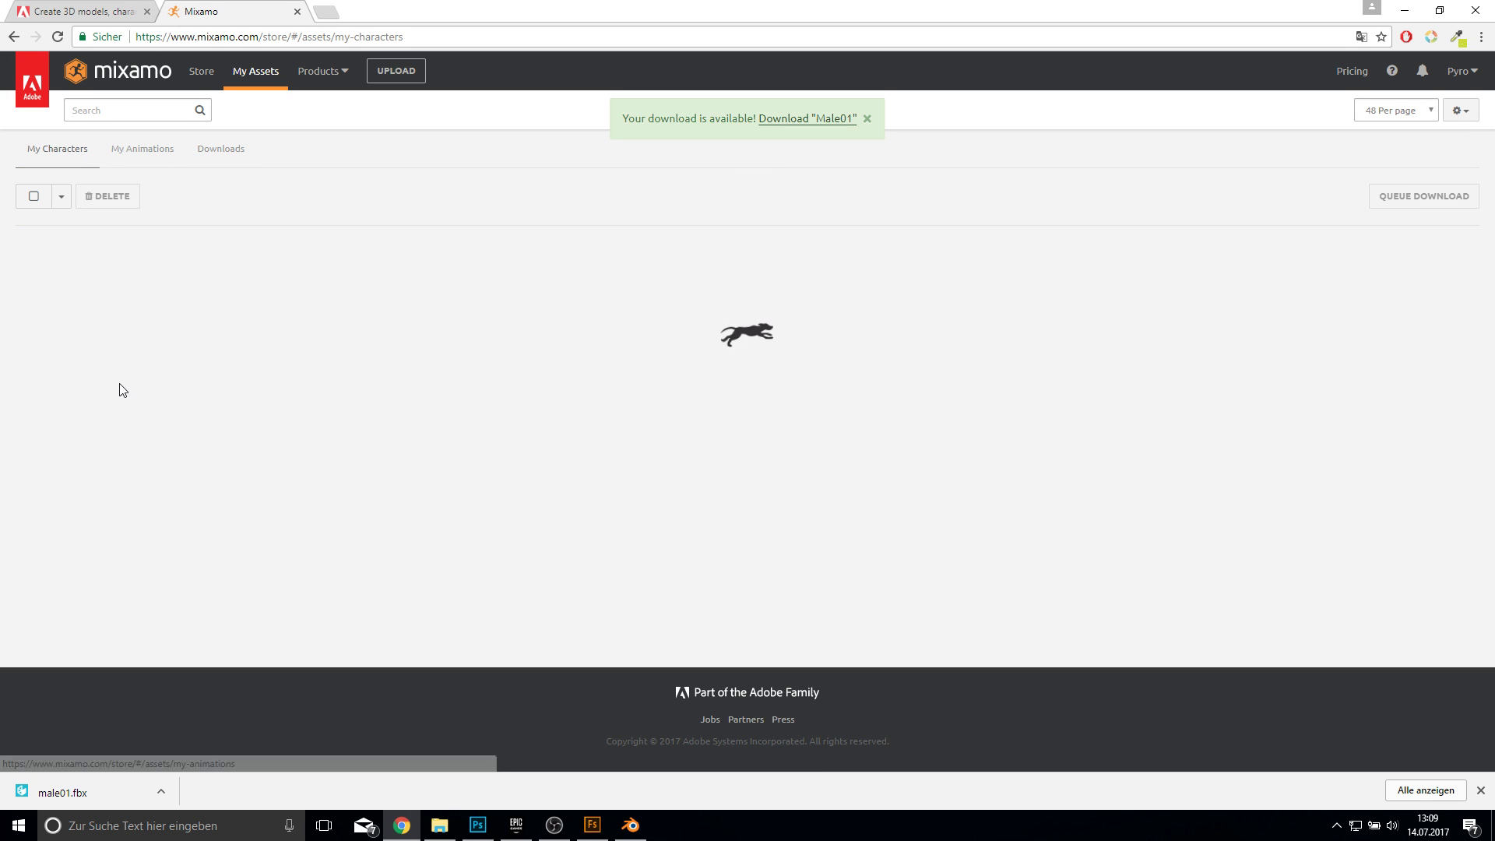
pyautogui.click(127, 367)
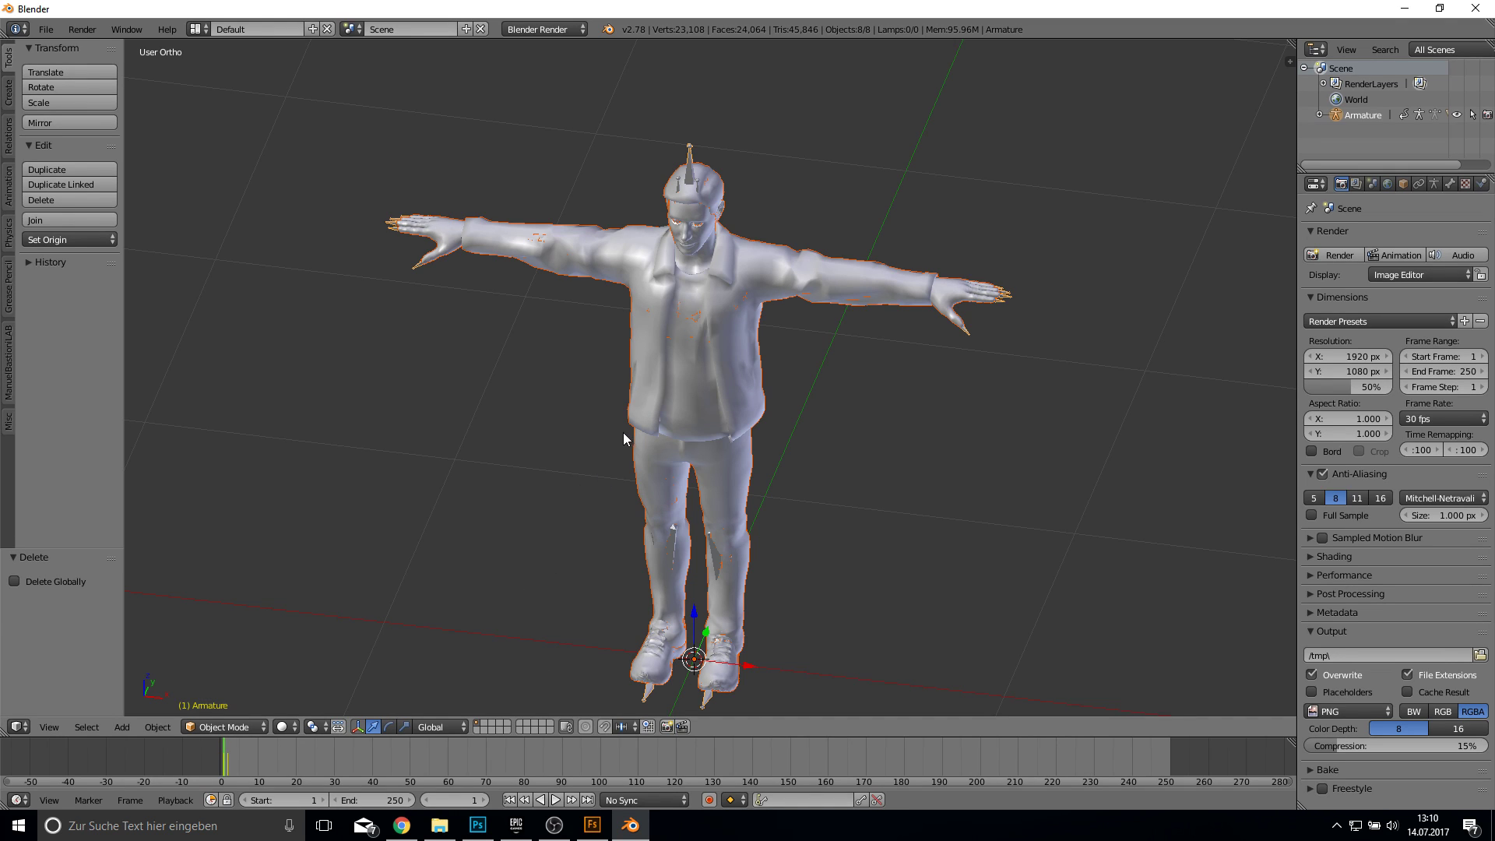
pyautogui.moveTo(624, 427); pyautogui.dragTo(796, 419, button='middle')
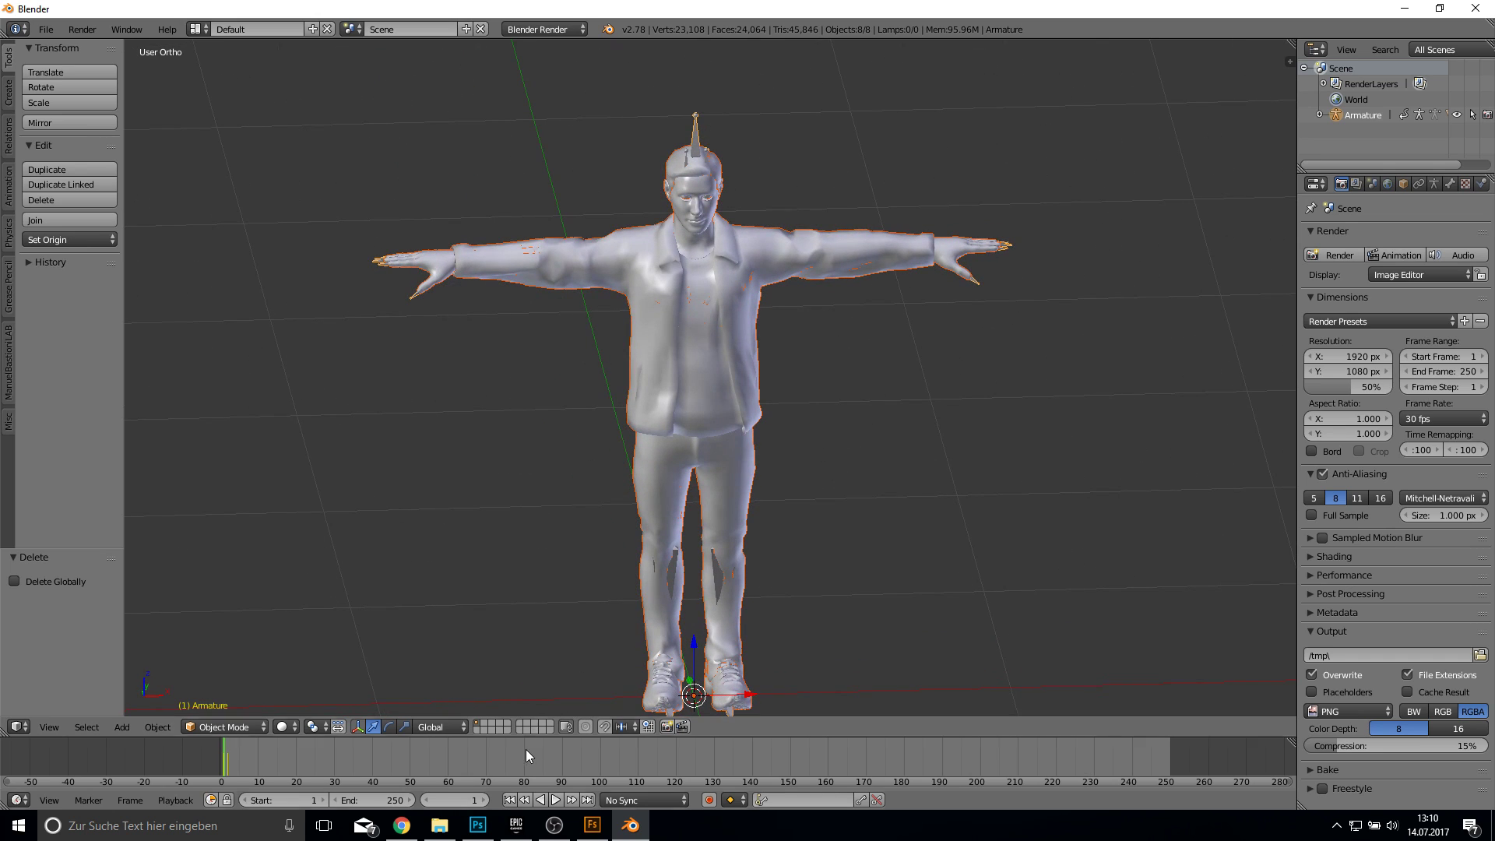
pyautogui.click(401, 825)
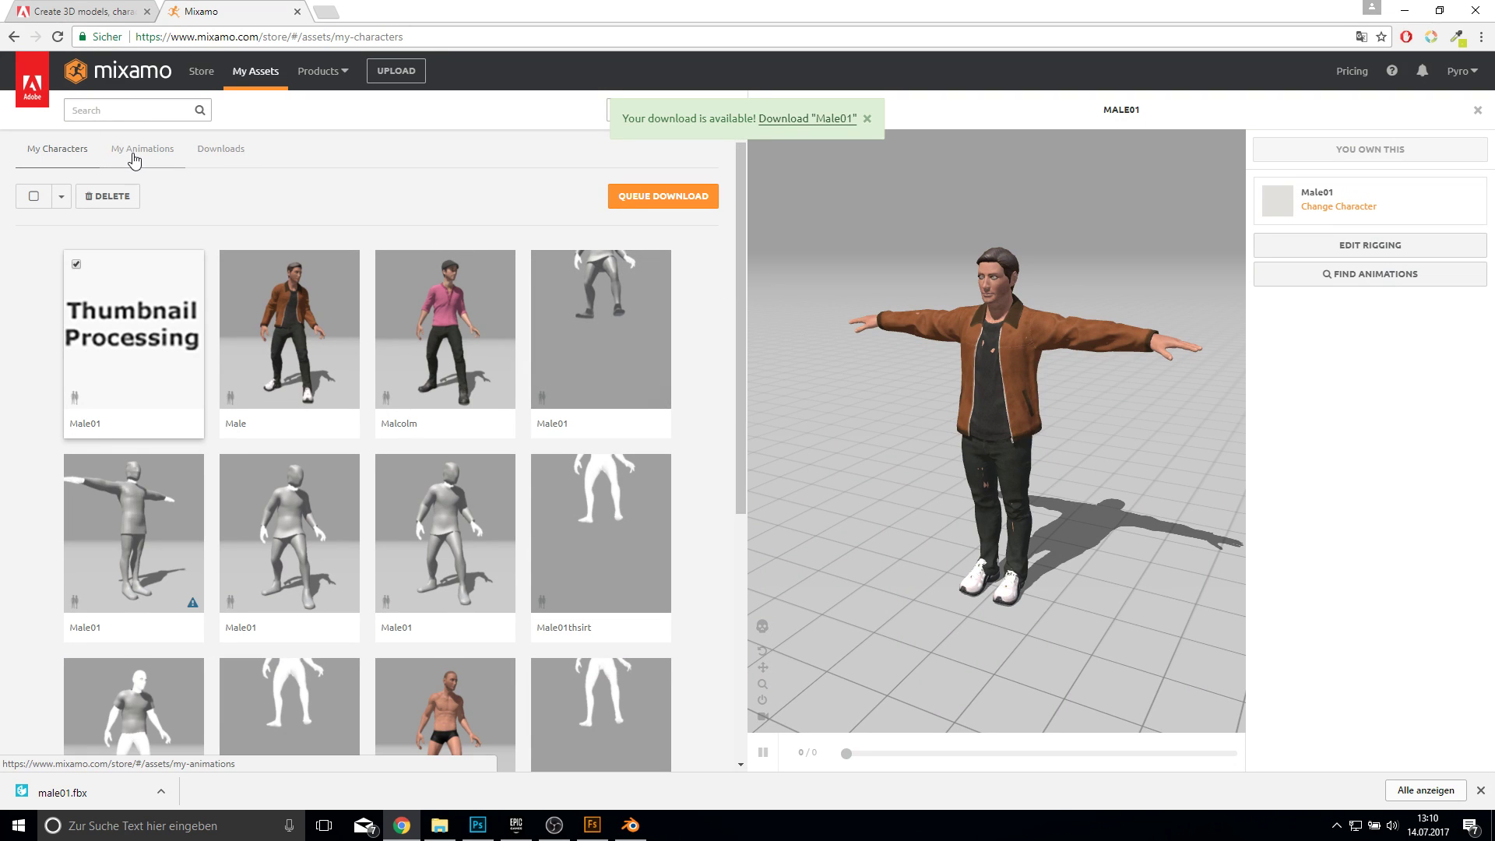
pyautogui.click(1408, 9)
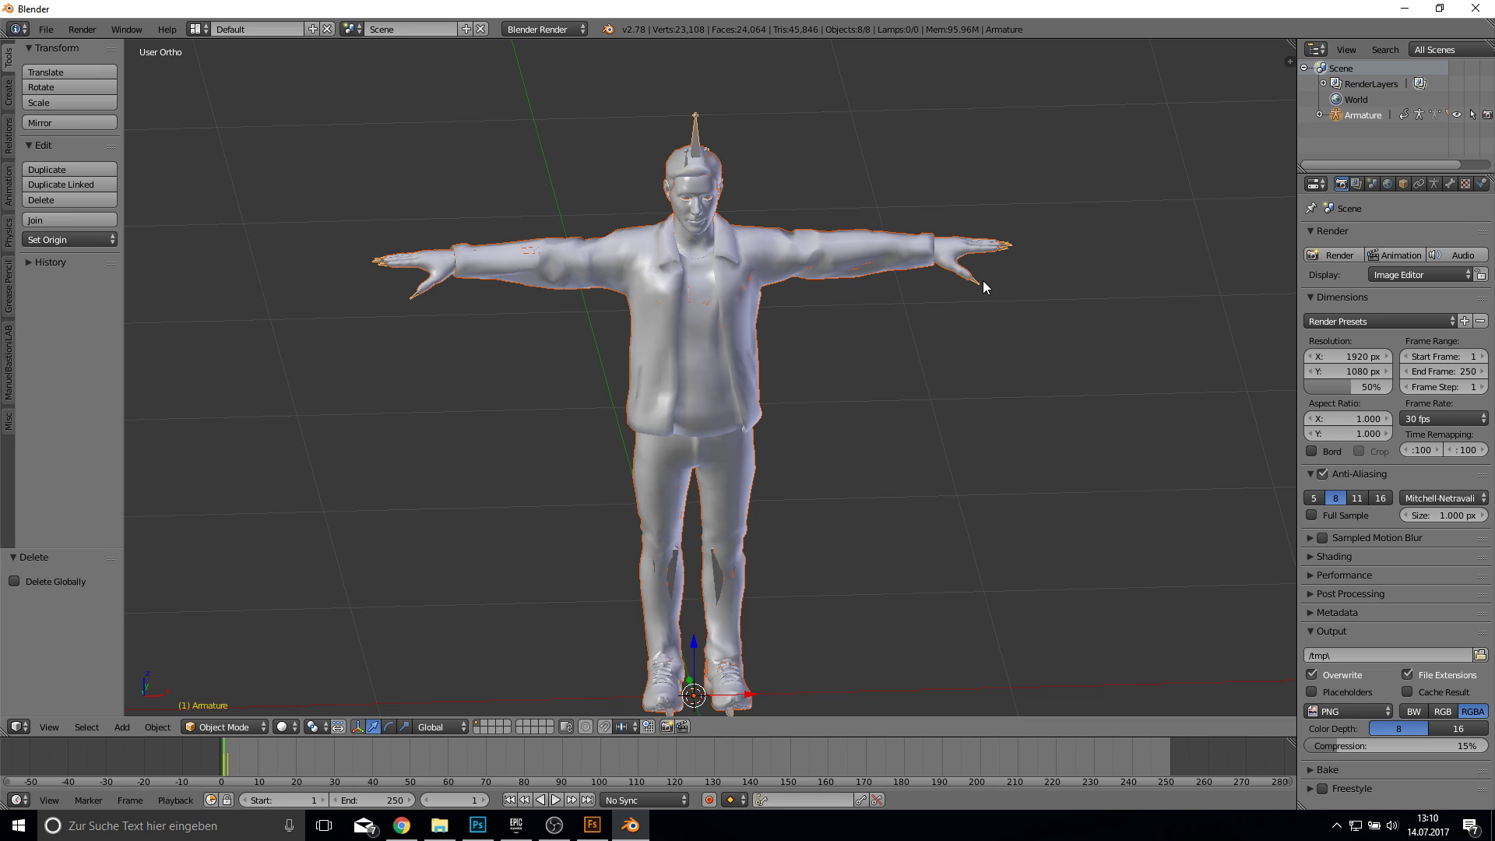
pyautogui.click(401, 824)
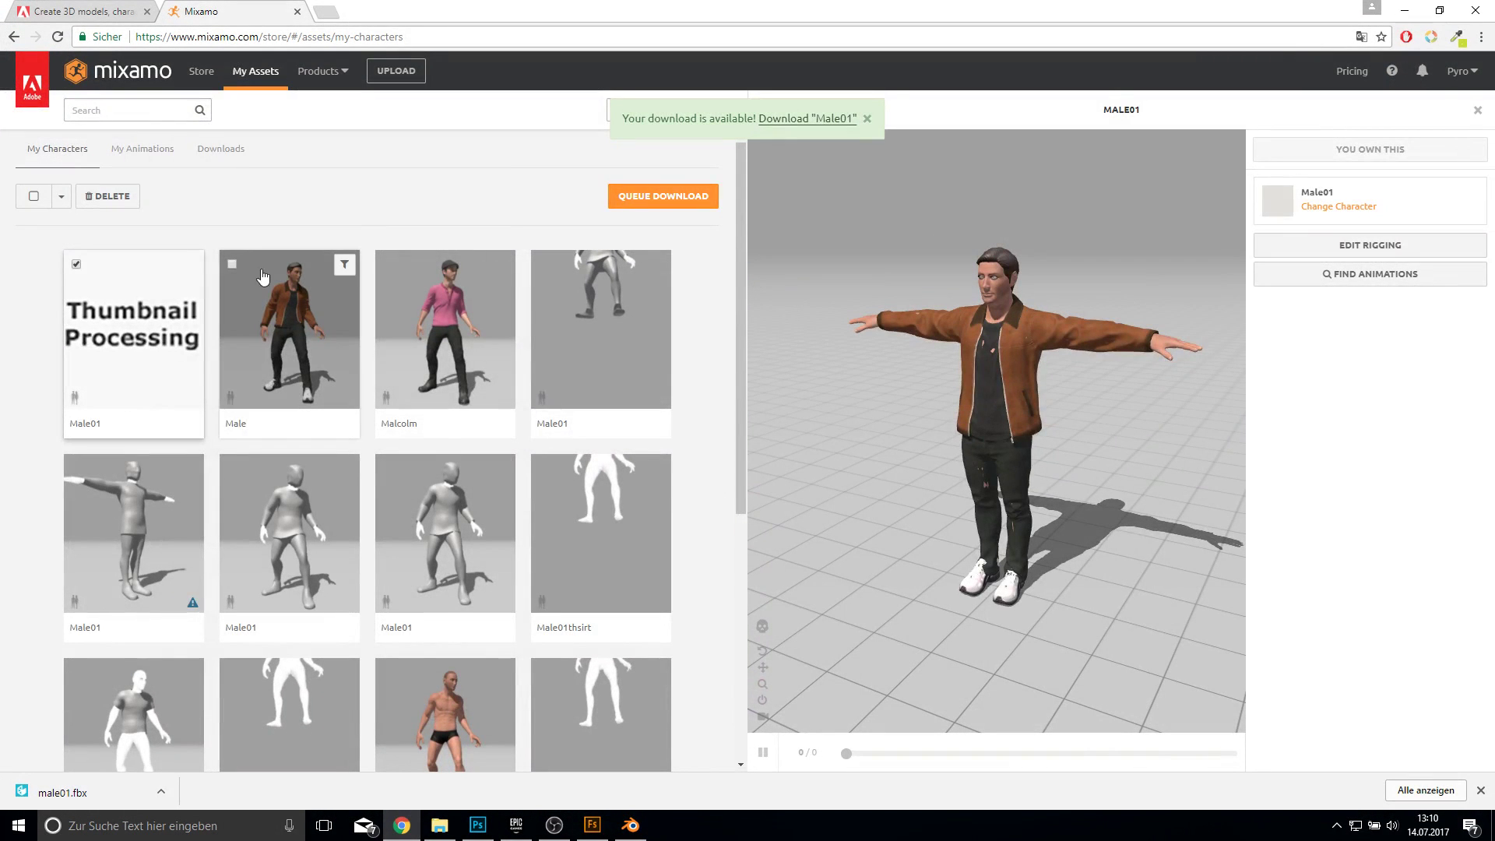
pyautogui.click(1404, 10)
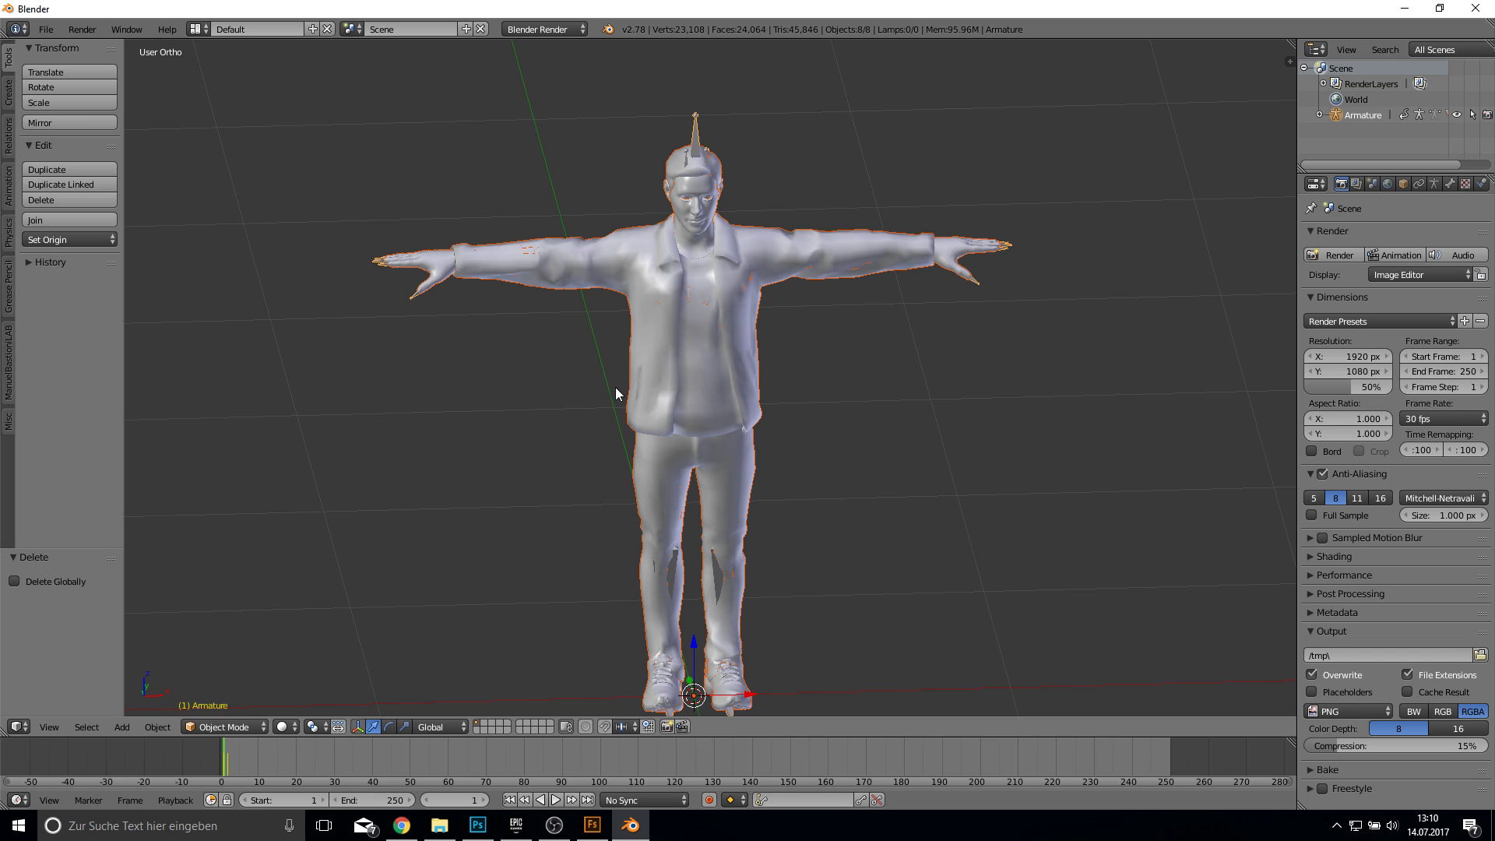
# Step: Examine the imported character's full body from several angles
pyautogui.moveTo(615, 386); pyautogui.dragTo(219, 699, button='middle')
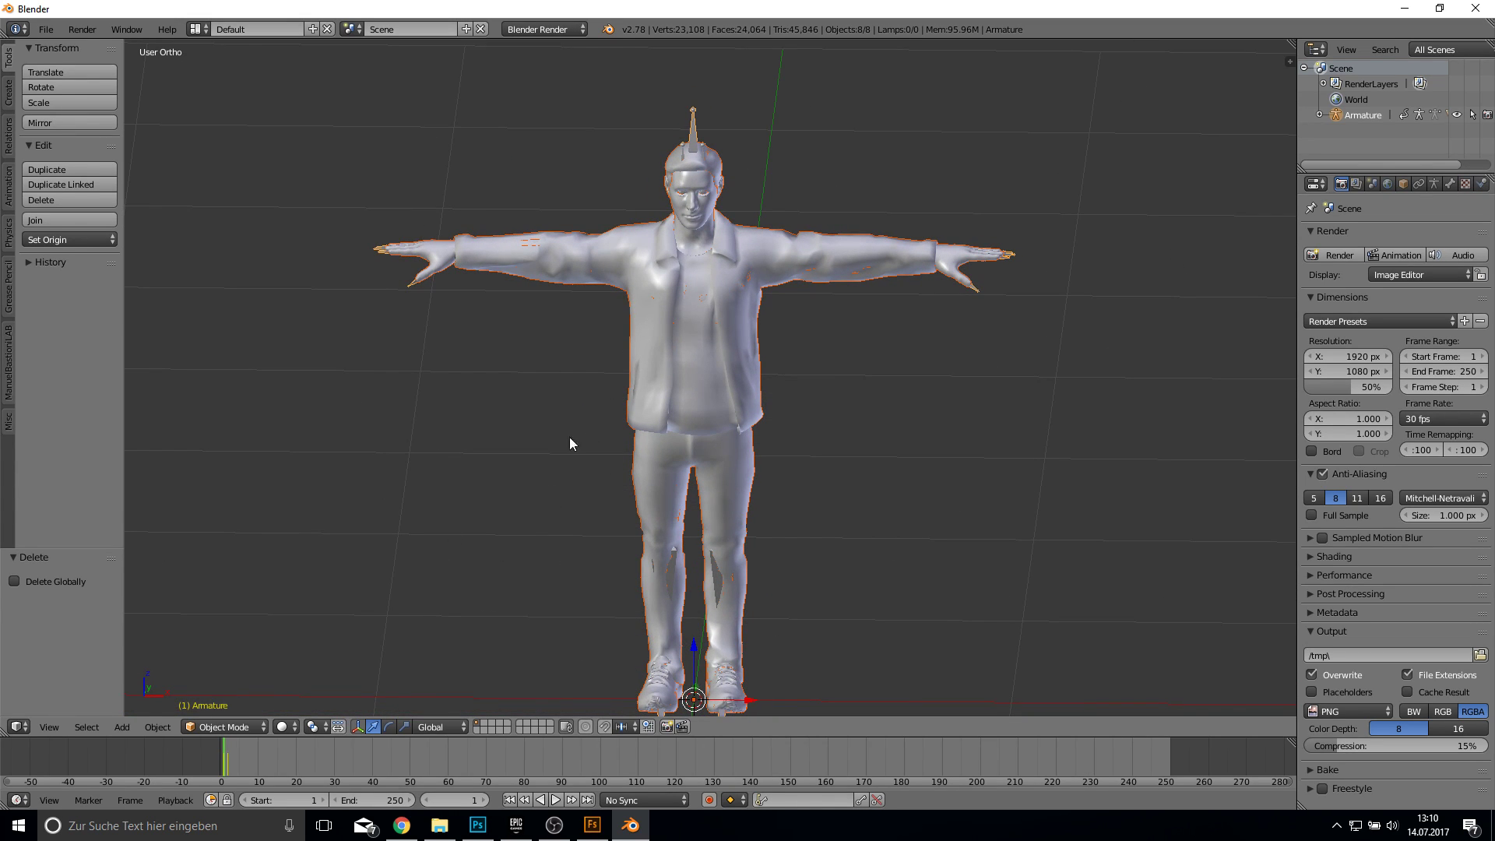
pyautogui.moveTo(616, 305); pyautogui.dragTo(826, 296, button='middle')
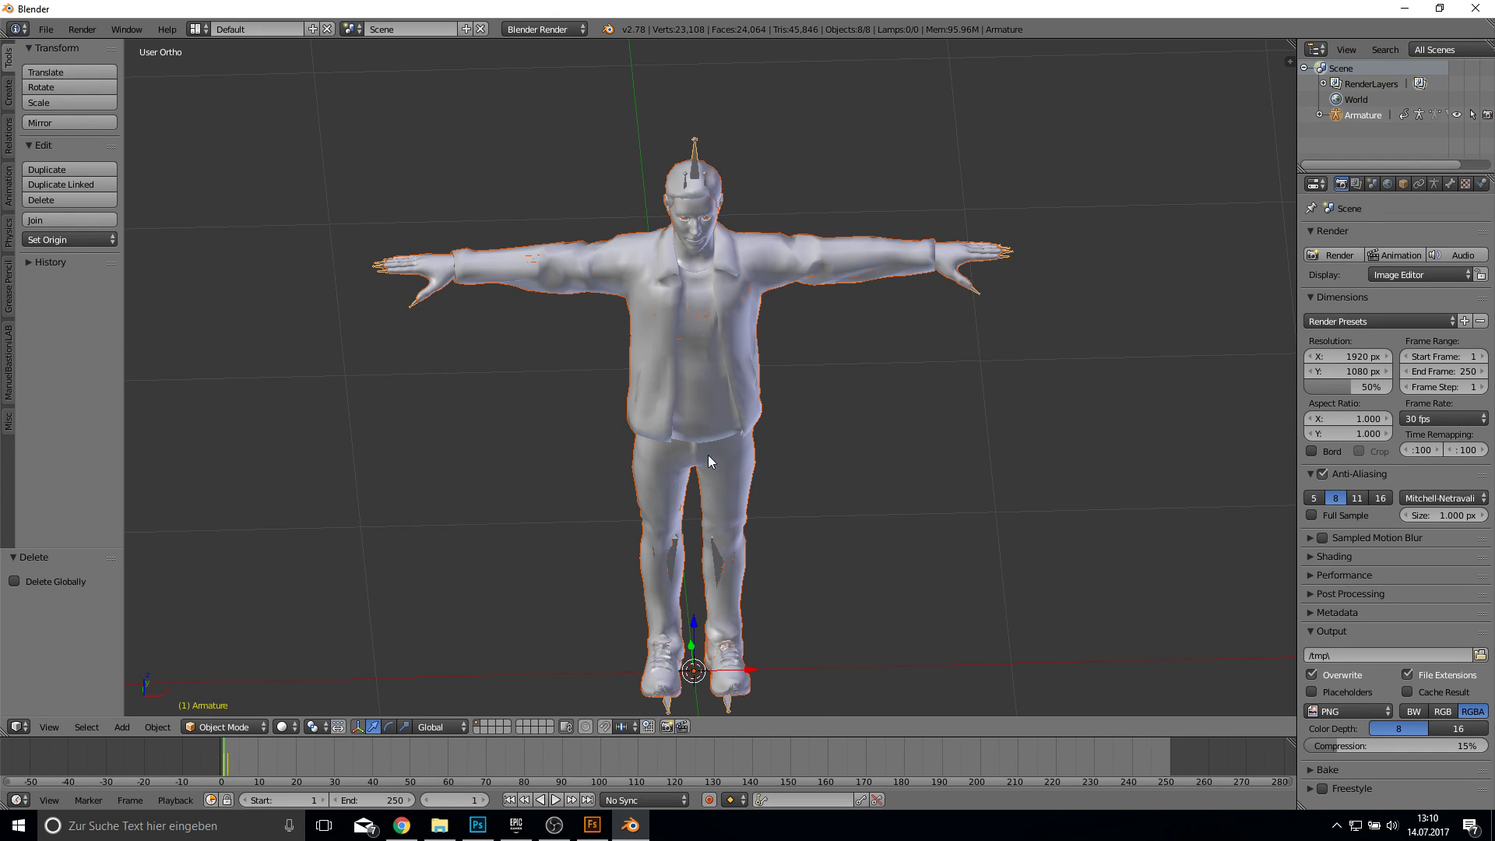
pyautogui.moveTo(573, 337); pyautogui.dragTo(564, 298, button='middle')
pyautogui.moveTo(433, 353); pyautogui.dragTo(501, 408, button='middle')
pyautogui.scroll(-3, 563, 371)
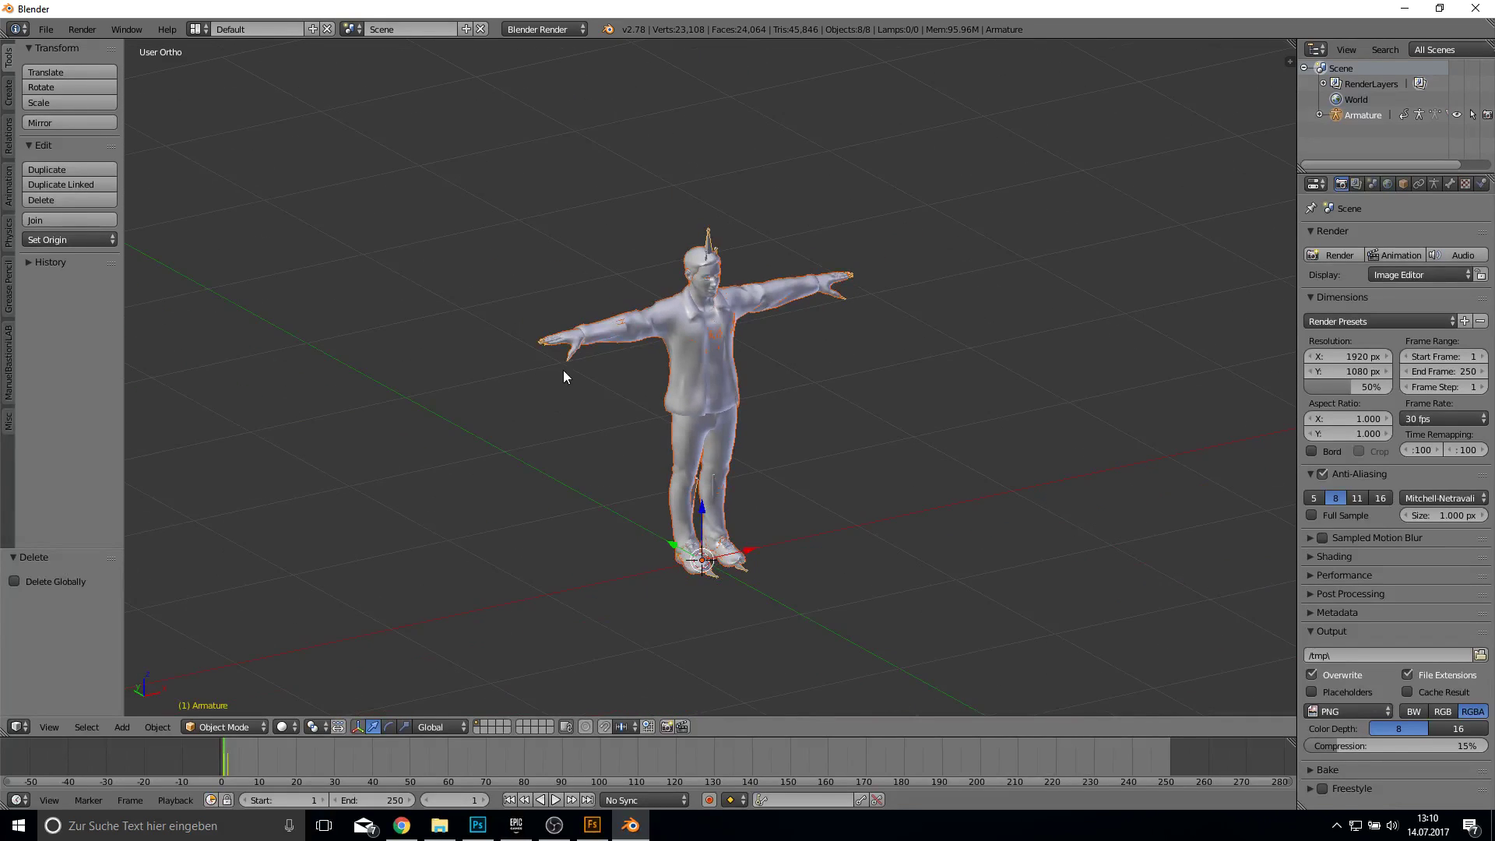
pyautogui.moveTo(584, 277); pyautogui.dragTo(527, 274, button='middle')
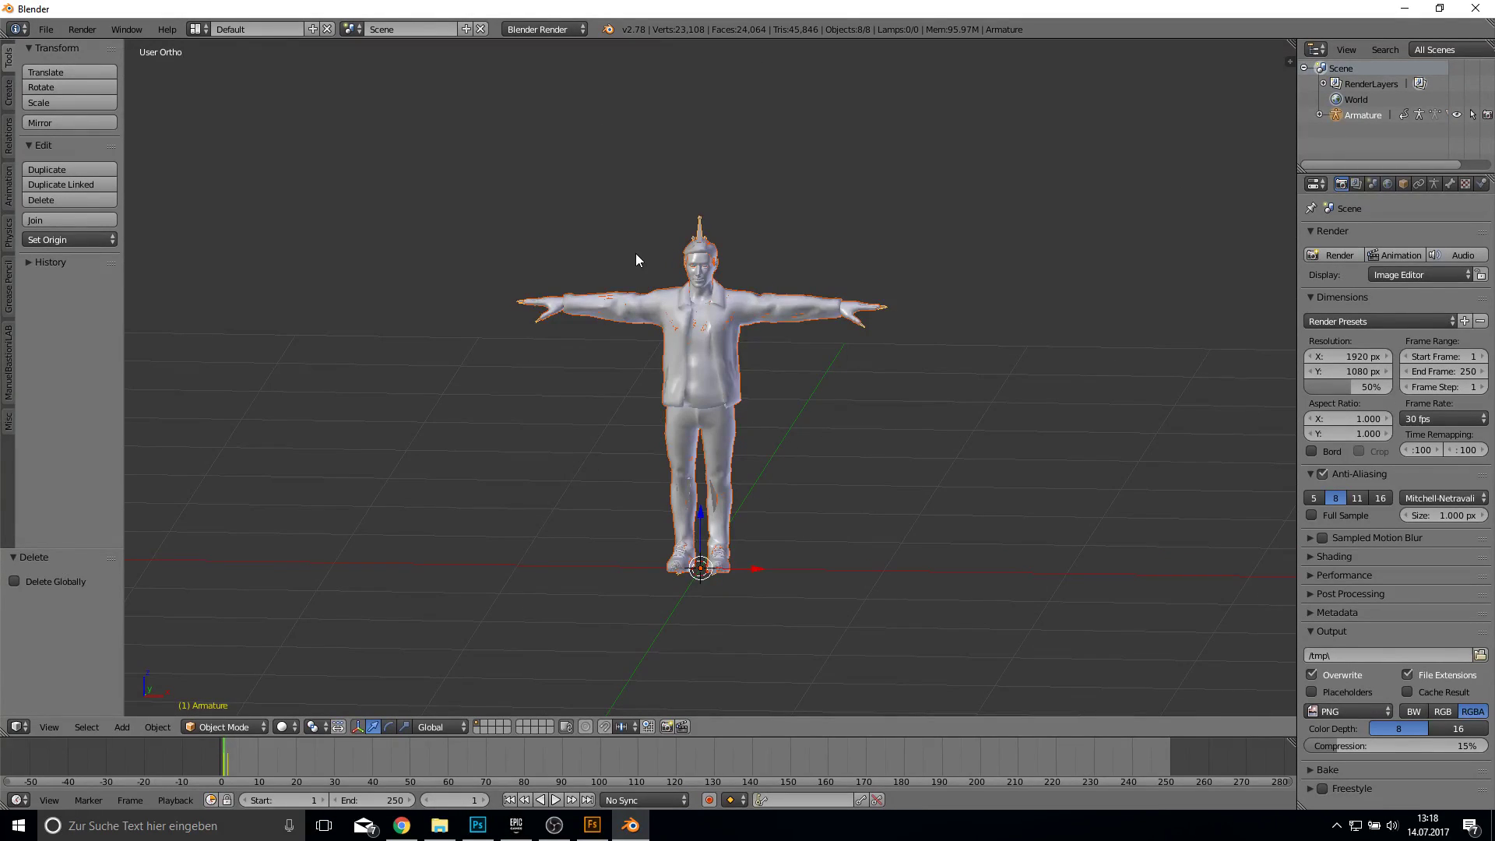
# Step: Examine the jacket and shirt on the chest up close from the front and side, comparing orthographic and perspective projection
pyautogui.press('KP_5')
pyautogui.press('KP_1')
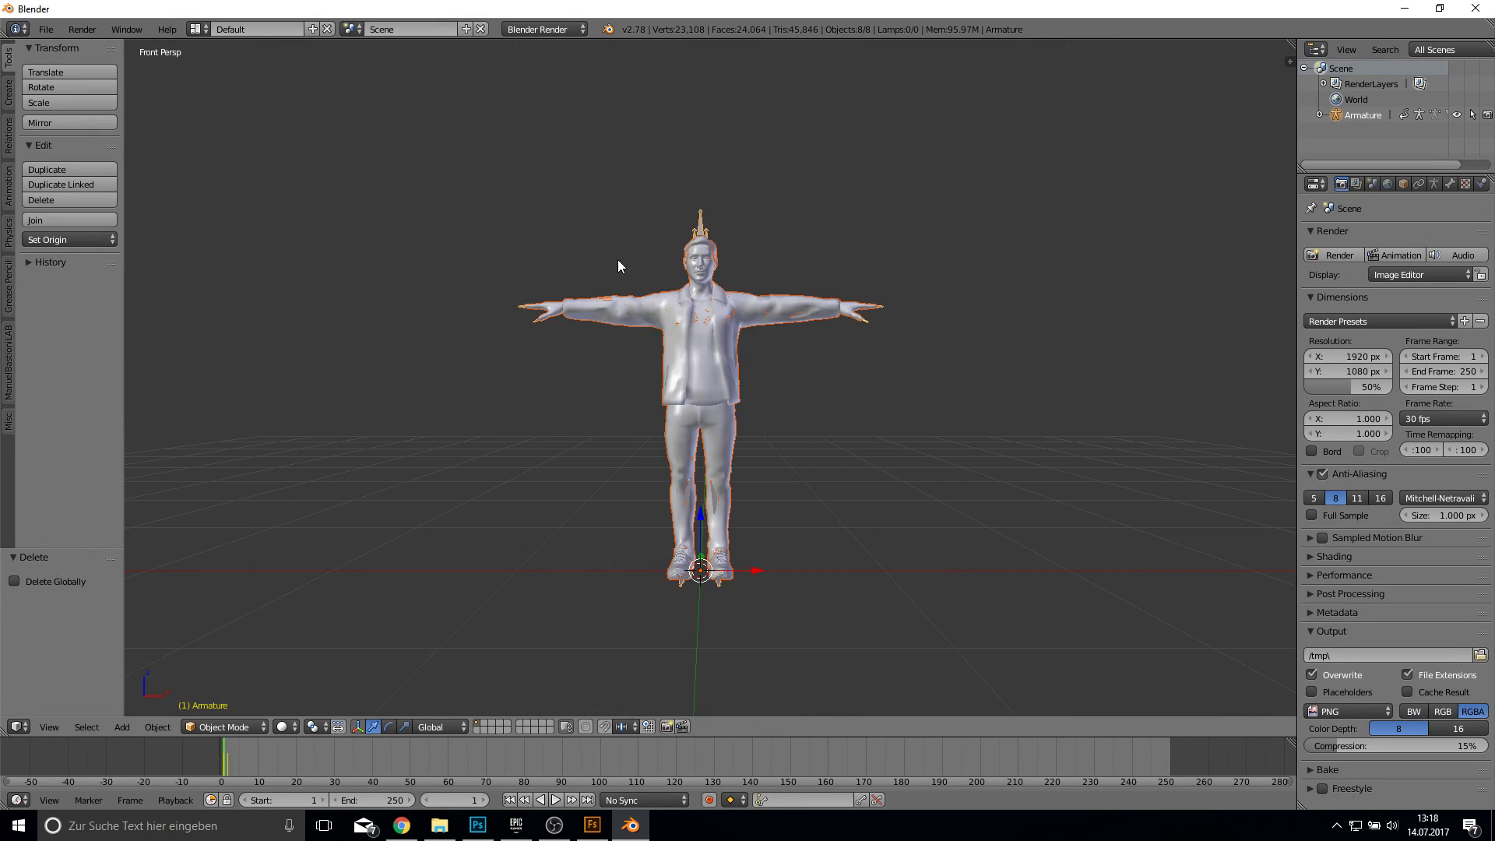
pyautogui.press('KP_5')
pyautogui.scroll(8, 683, 266)
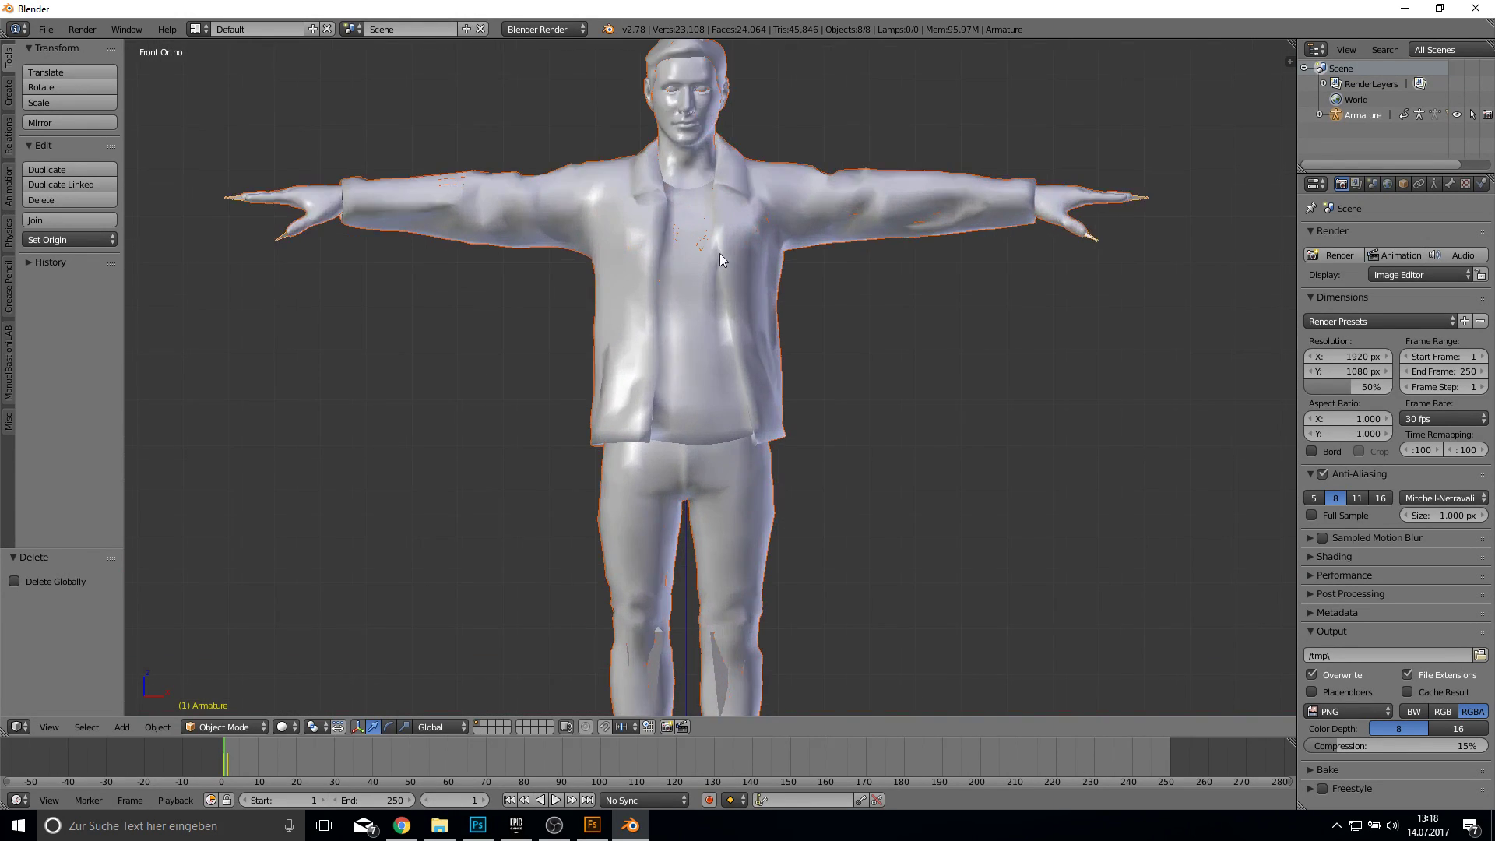
pyautogui.keyDown('shift'); pyautogui.moveTo(647, 212); pyautogui.dragTo(676, 495, button='middle'); pyautogui.keyUp('shift')
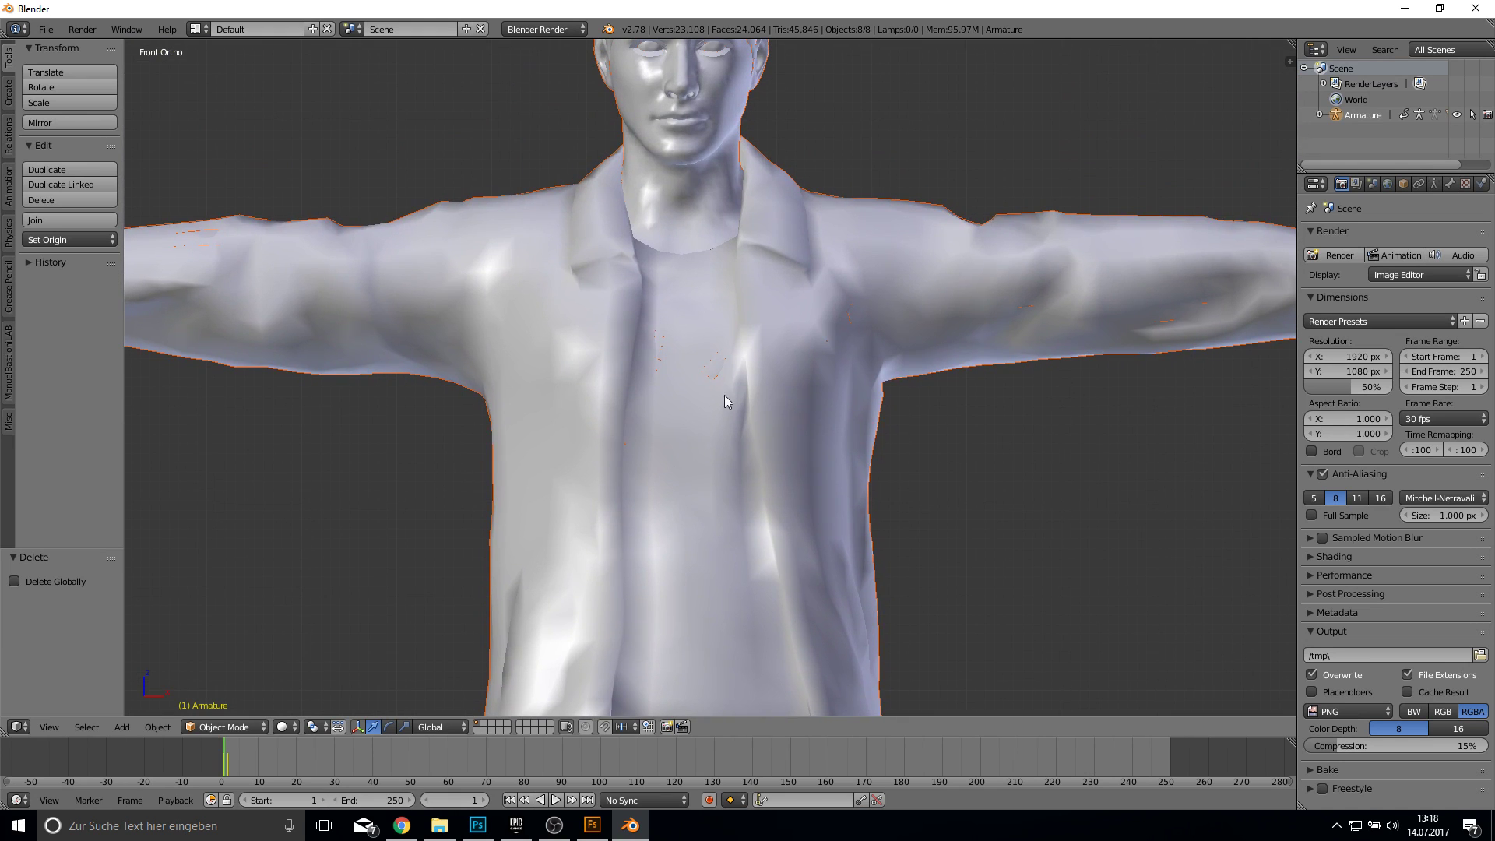
pyautogui.moveTo(729, 393); pyautogui.dragTo(605, 423, button='middle')
pyautogui.scroll(2, 604, 423)
pyautogui.press('KP_5')
pyautogui.press('KP_5')
pyautogui.press('KP_5')
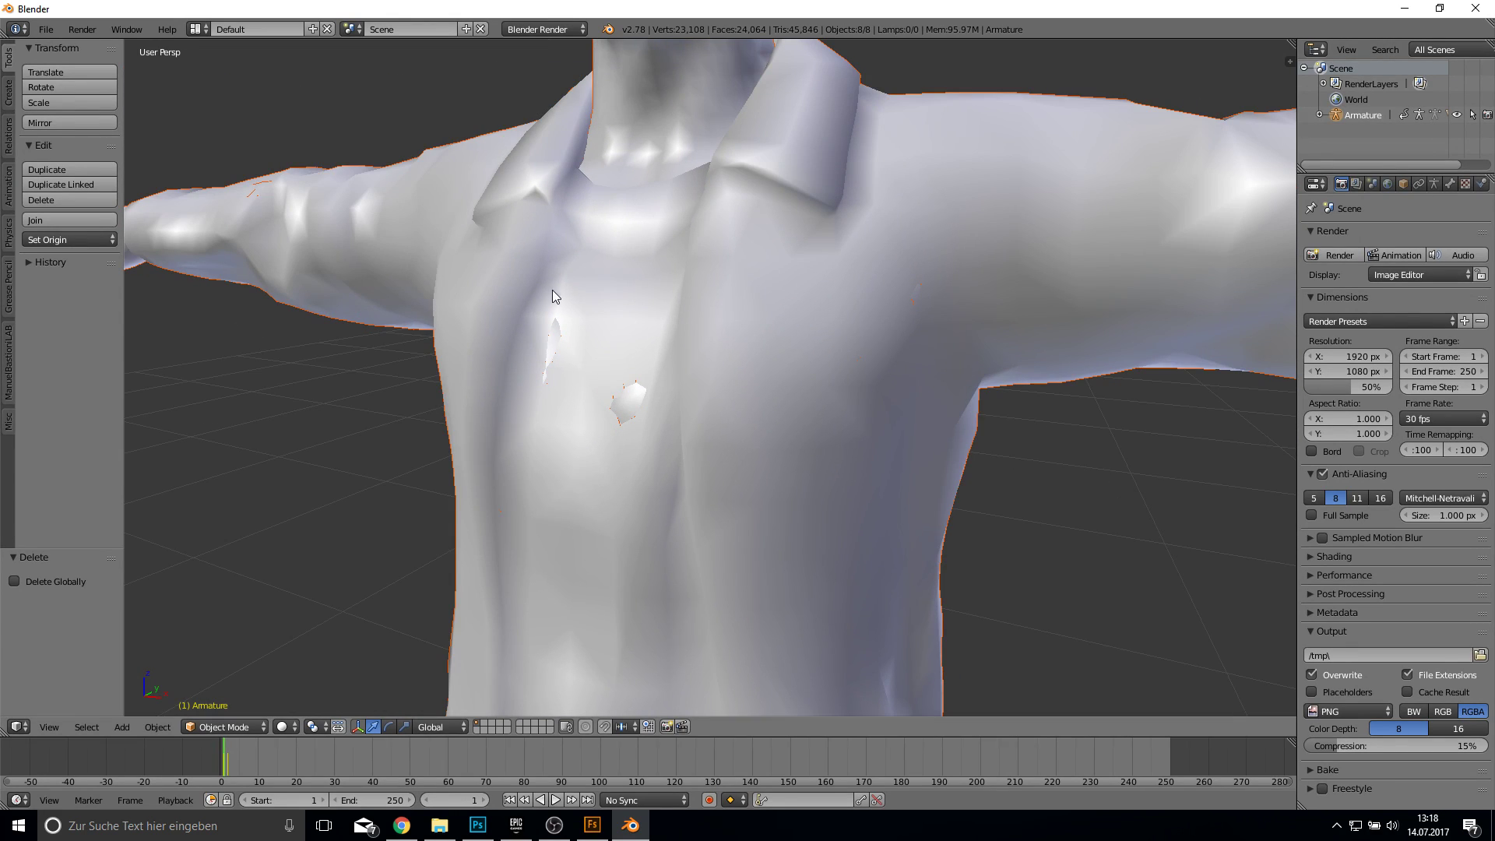
# Step: Select the Tops mesh and expose the armature's full list of child objects in an enlarged Outliner
pyautogui.rightClick(611, 278)
pyautogui.click(1320, 115)
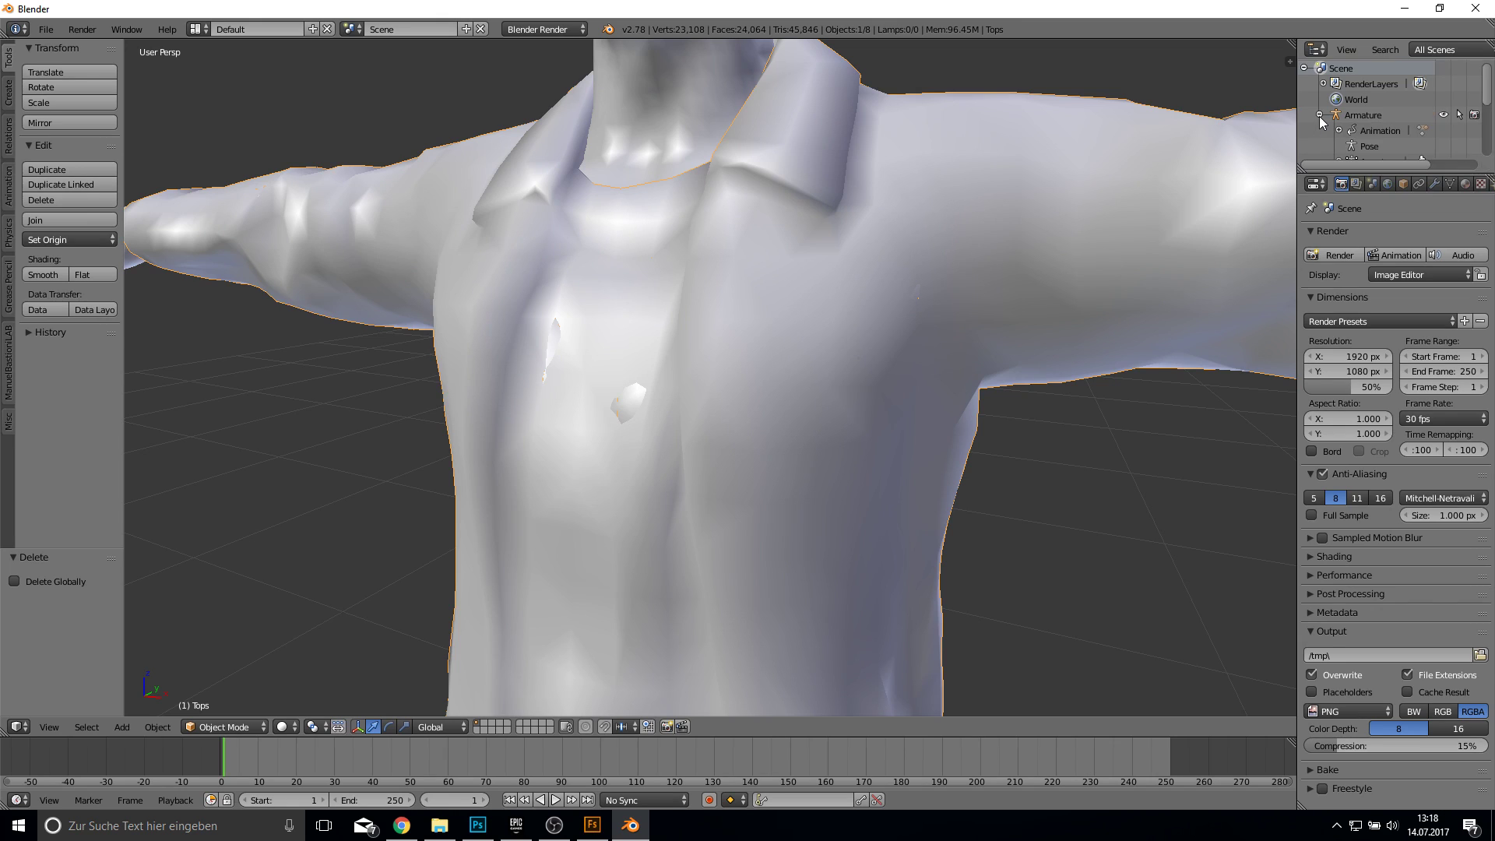
pyautogui.moveTo(1353, 171); pyautogui.dragTo(1352, 346)
pyautogui.press('Tab')
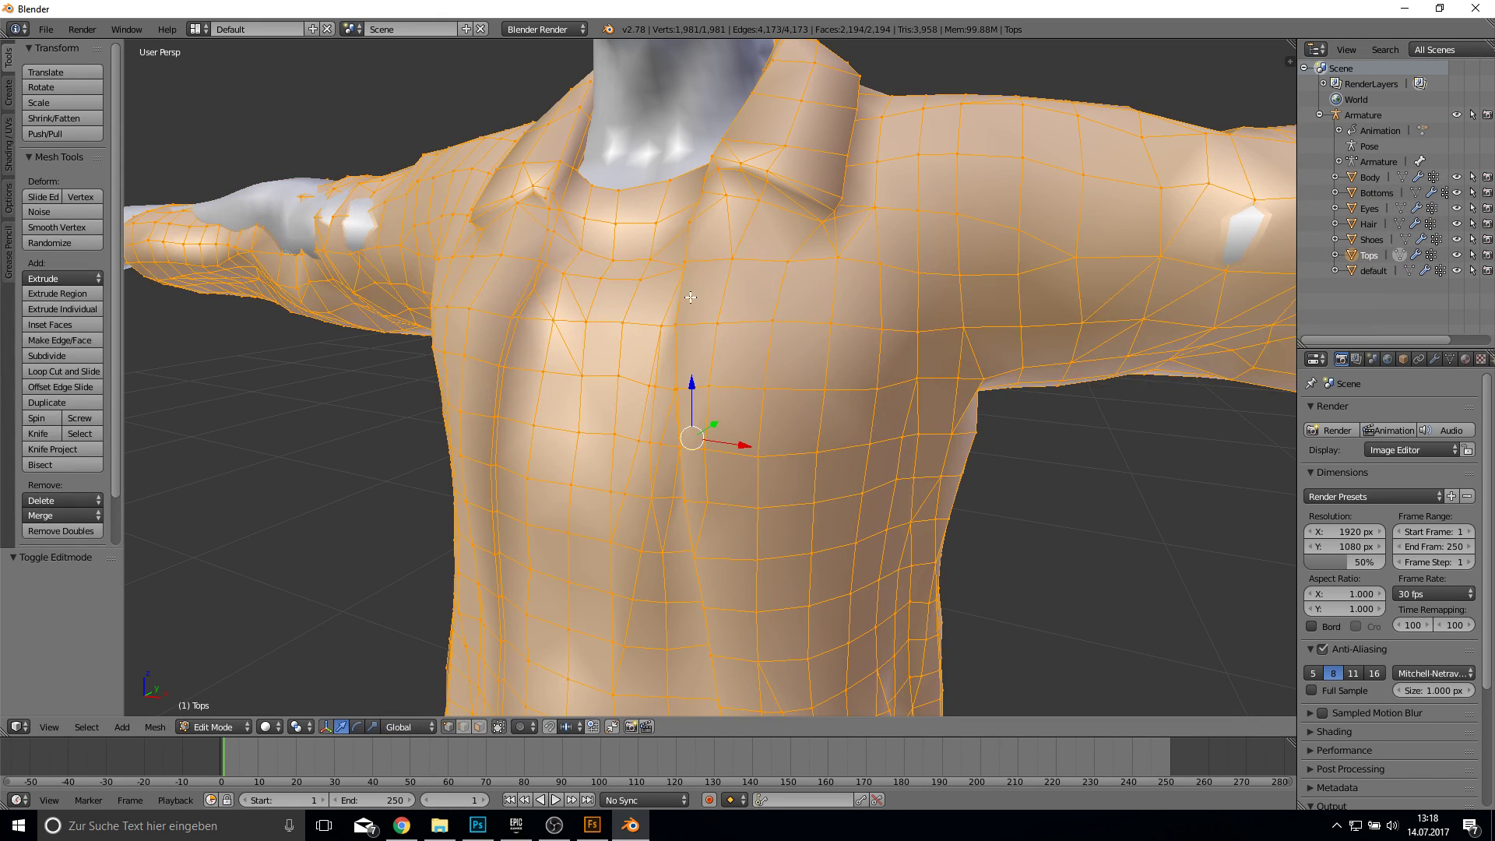
pyautogui.press('Tab')
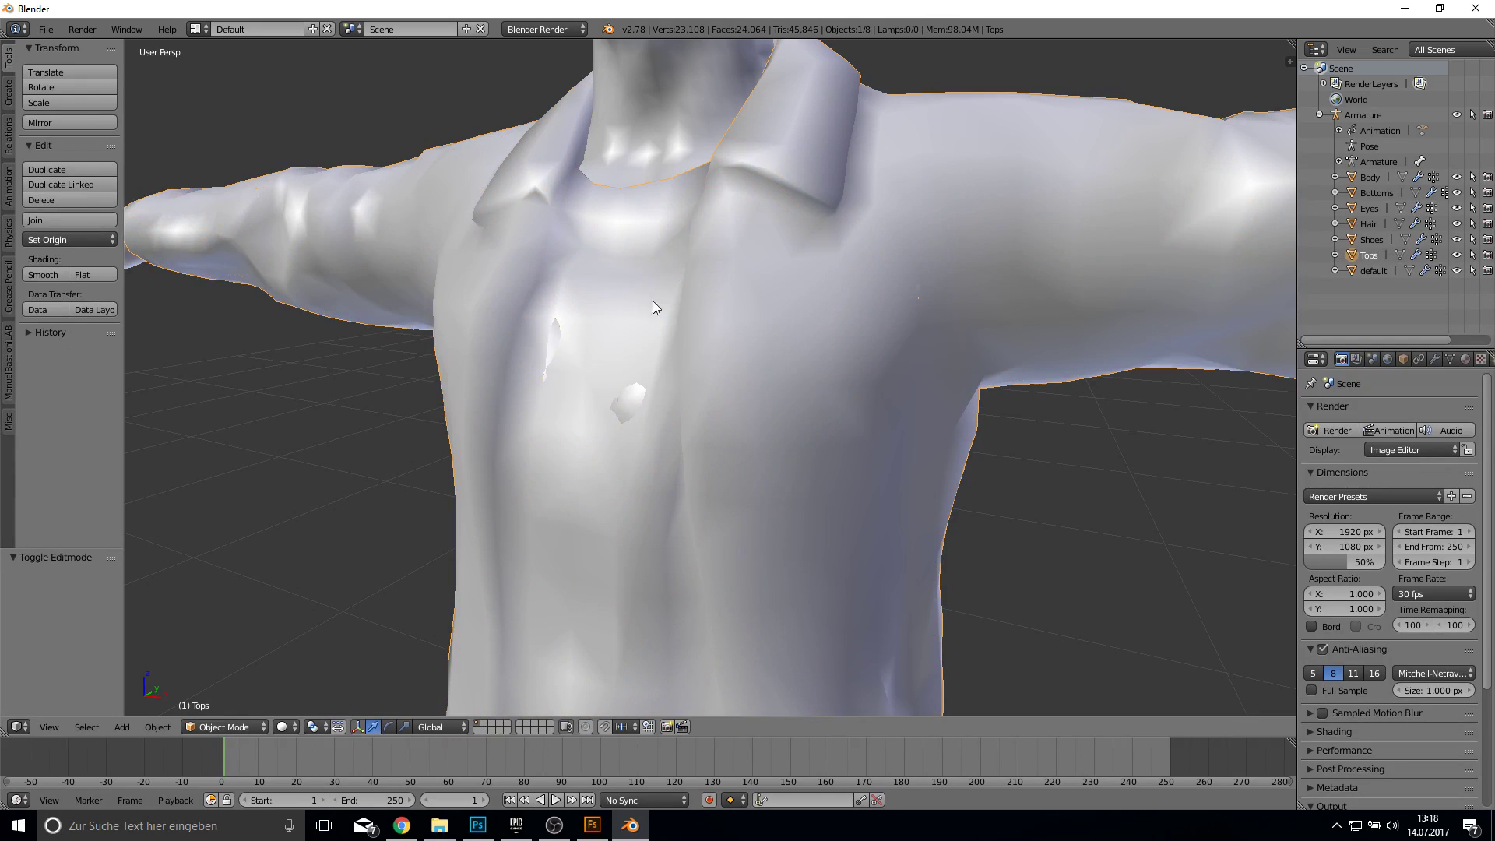
# Step: In Sculpt Mode, raise the Tops mesh over the body patches poking through on the chest and back
pyautogui.click(200, 726)
pyautogui.click(221, 680)
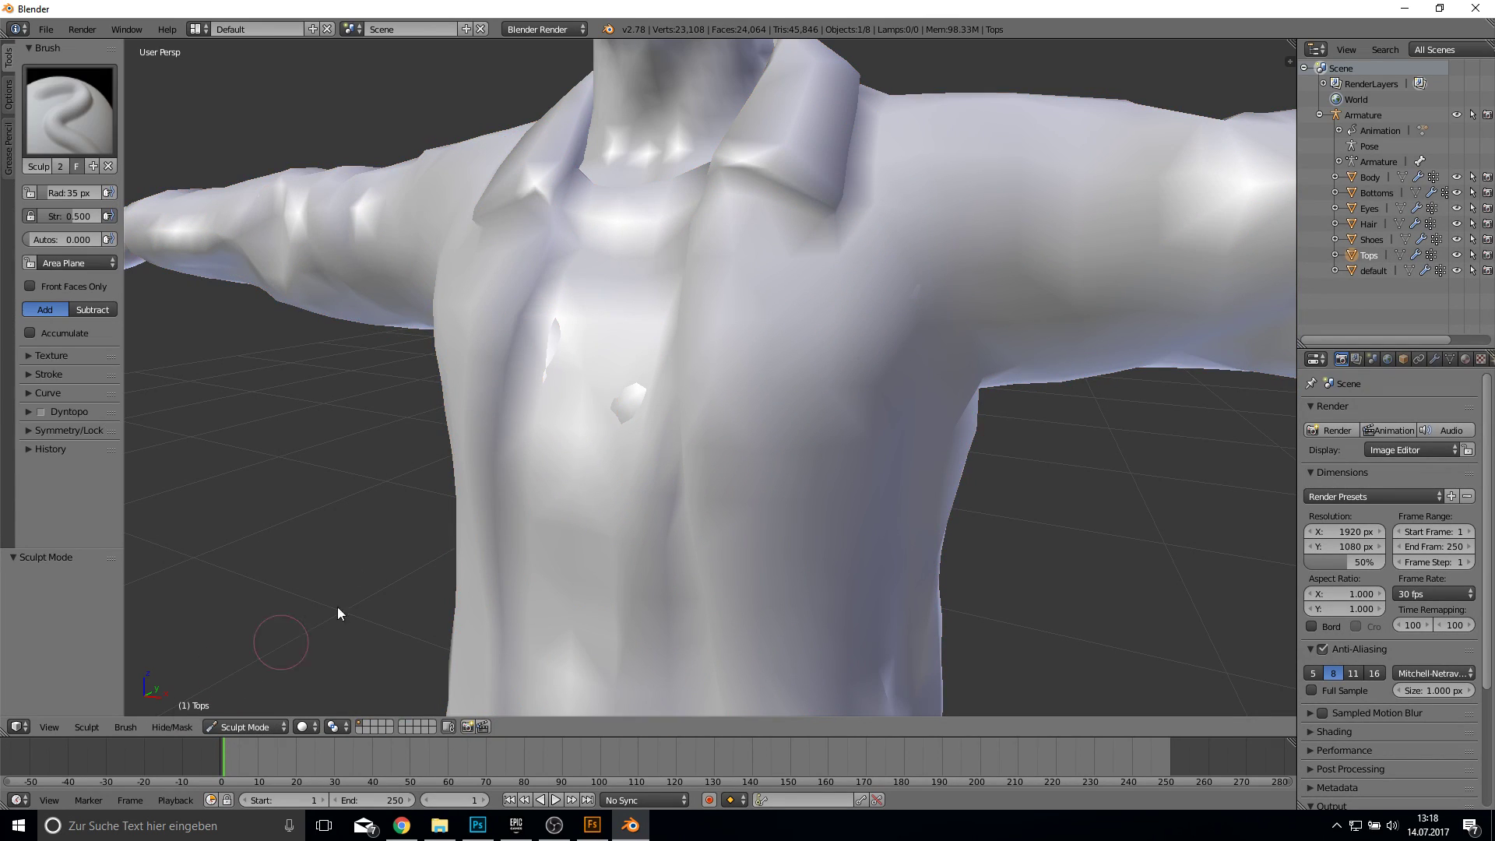
pyautogui.moveTo(657, 381); pyautogui.dragTo(613, 415)
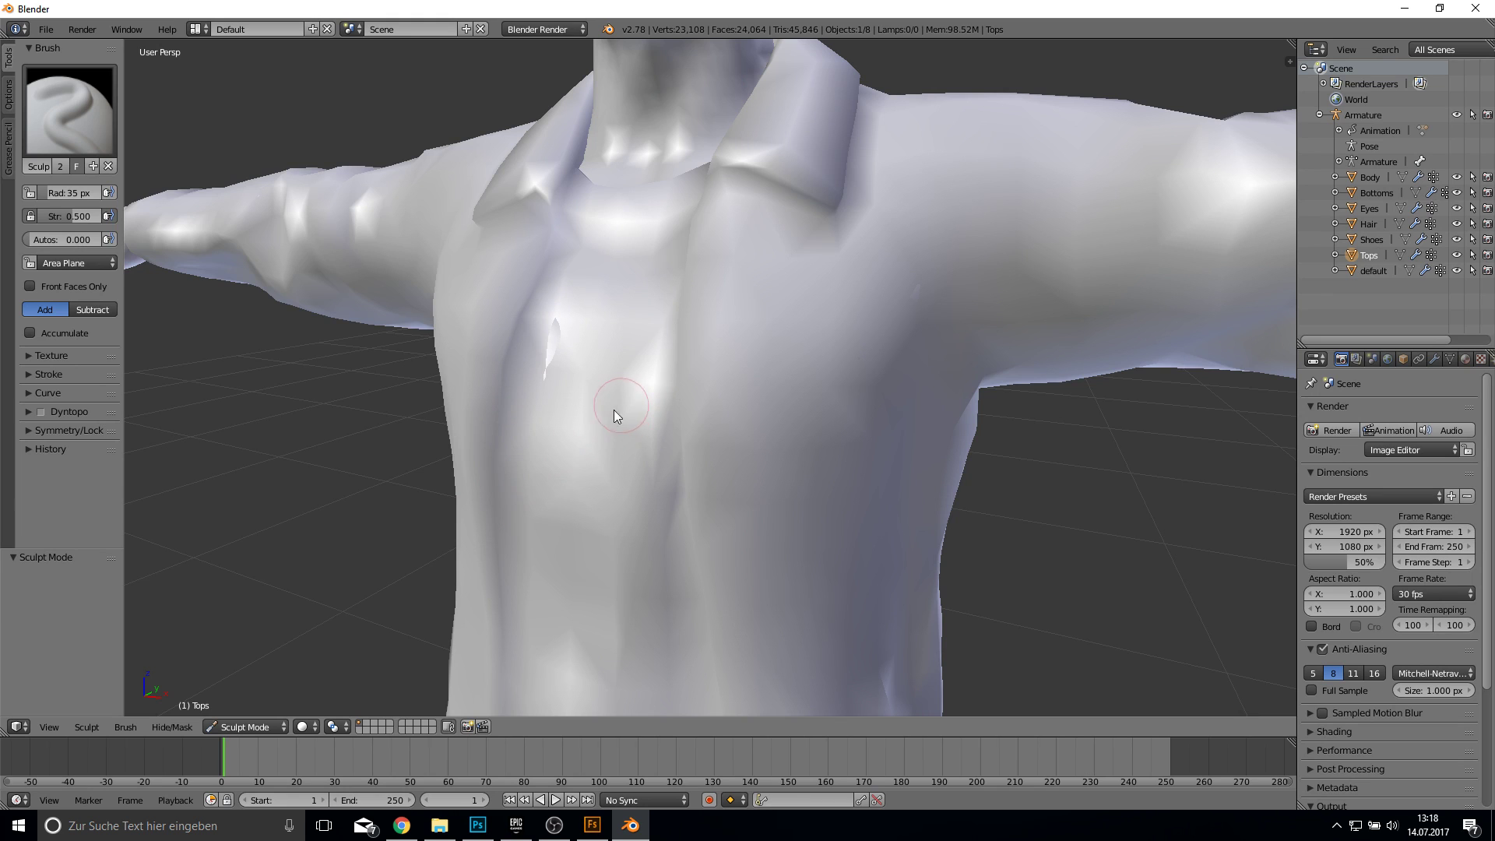
pyautogui.moveTo(558, 343); pyautogui.dragTo(450, 344, button='middle')
pyautogui.scroll(-5, 537, 372)
pyautogui.scroll(4, 576, 344)
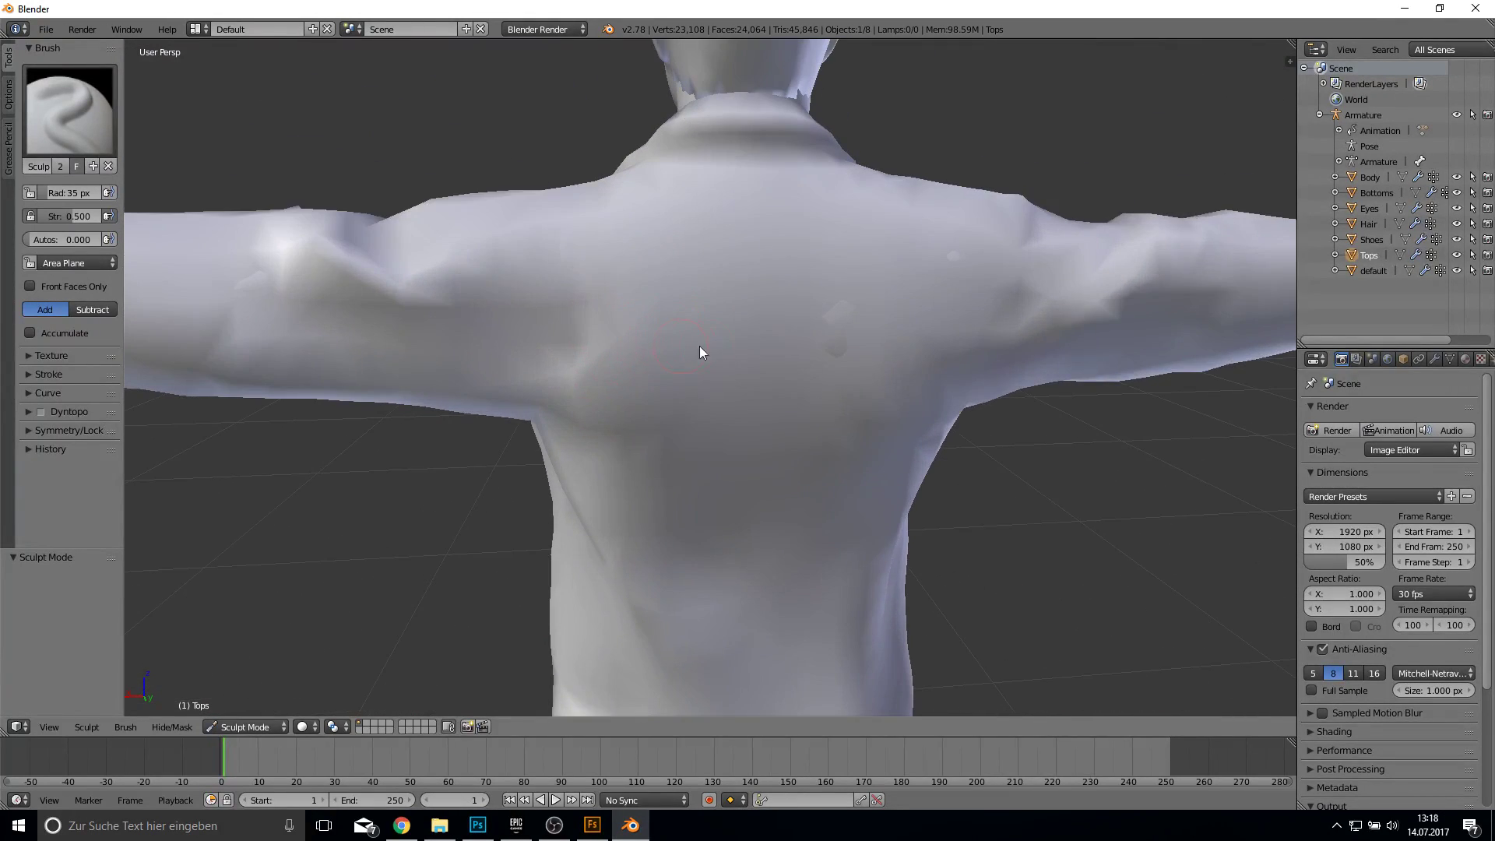
pyautogui.moveTo(699, 345); pyautogui.dragTo(629, 365, button='middle')
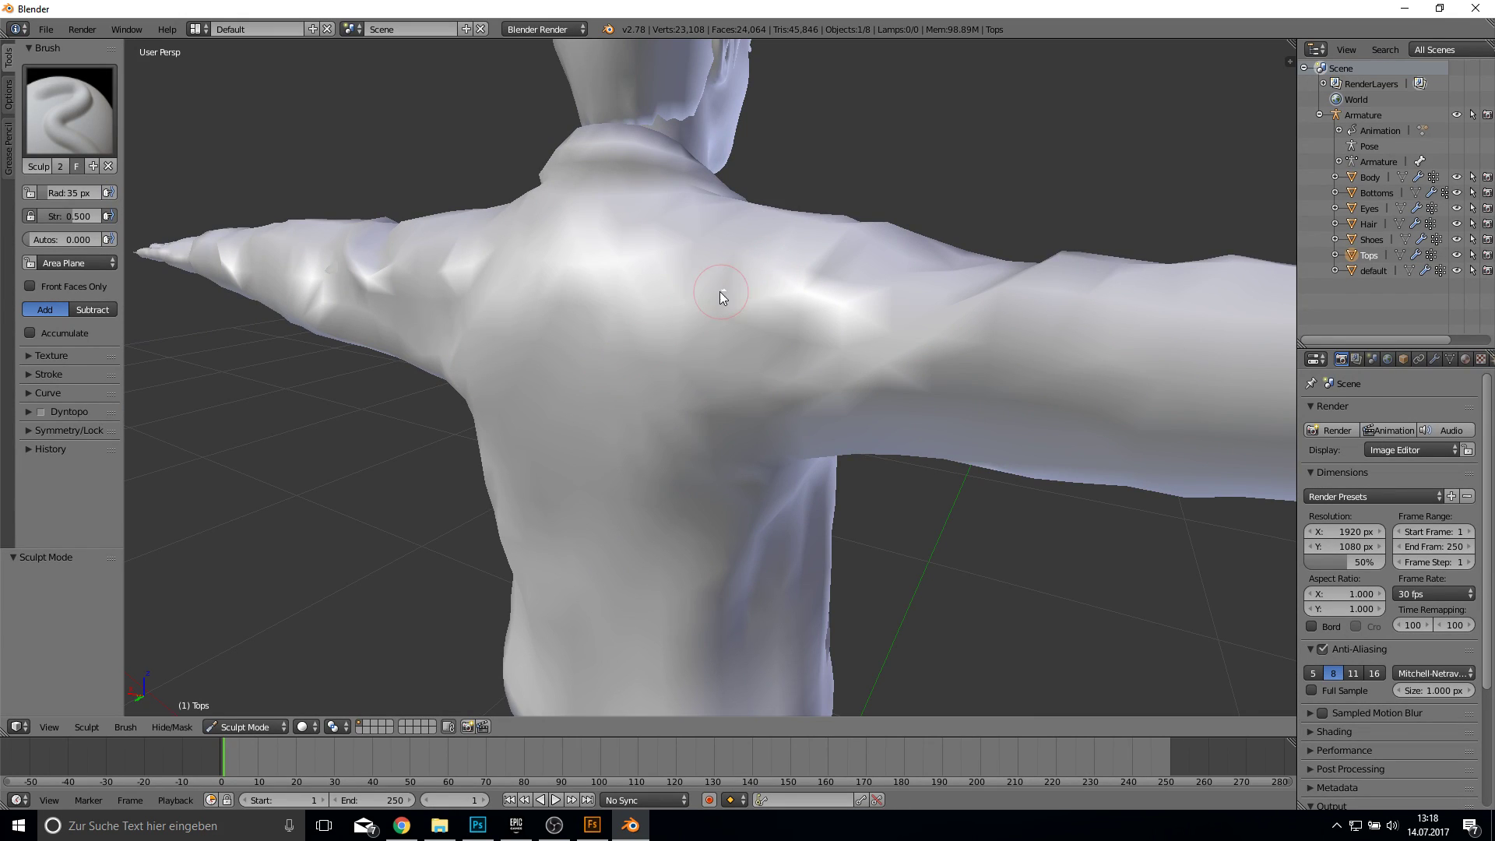
# Step: Examine the lower legs of the trousers up close for geometry poking through
pyautogui.moveTo(704, 296); pyautogui.dragTo(959, 441, button='middle')
pyautogui.scroll(-4, 959, 440)
pyautogui.moveTo(698, 497); pyautogui.dragTo(806, 377, button='middle')
pyautogui.scroll(5, 811, 496)
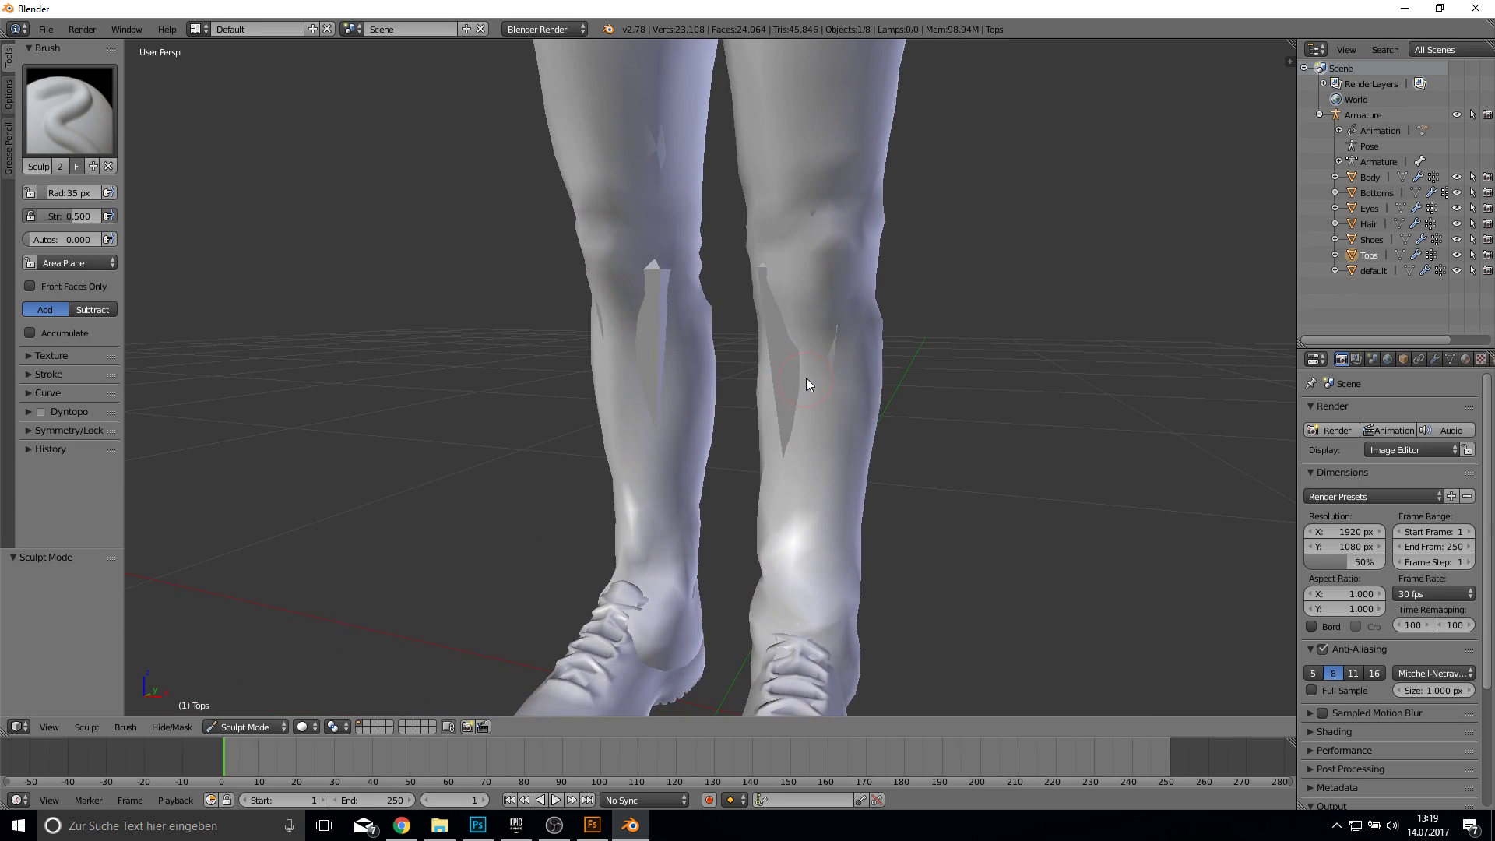
pyautogui.press('KP_1')
pyautogui.press('KP_5')
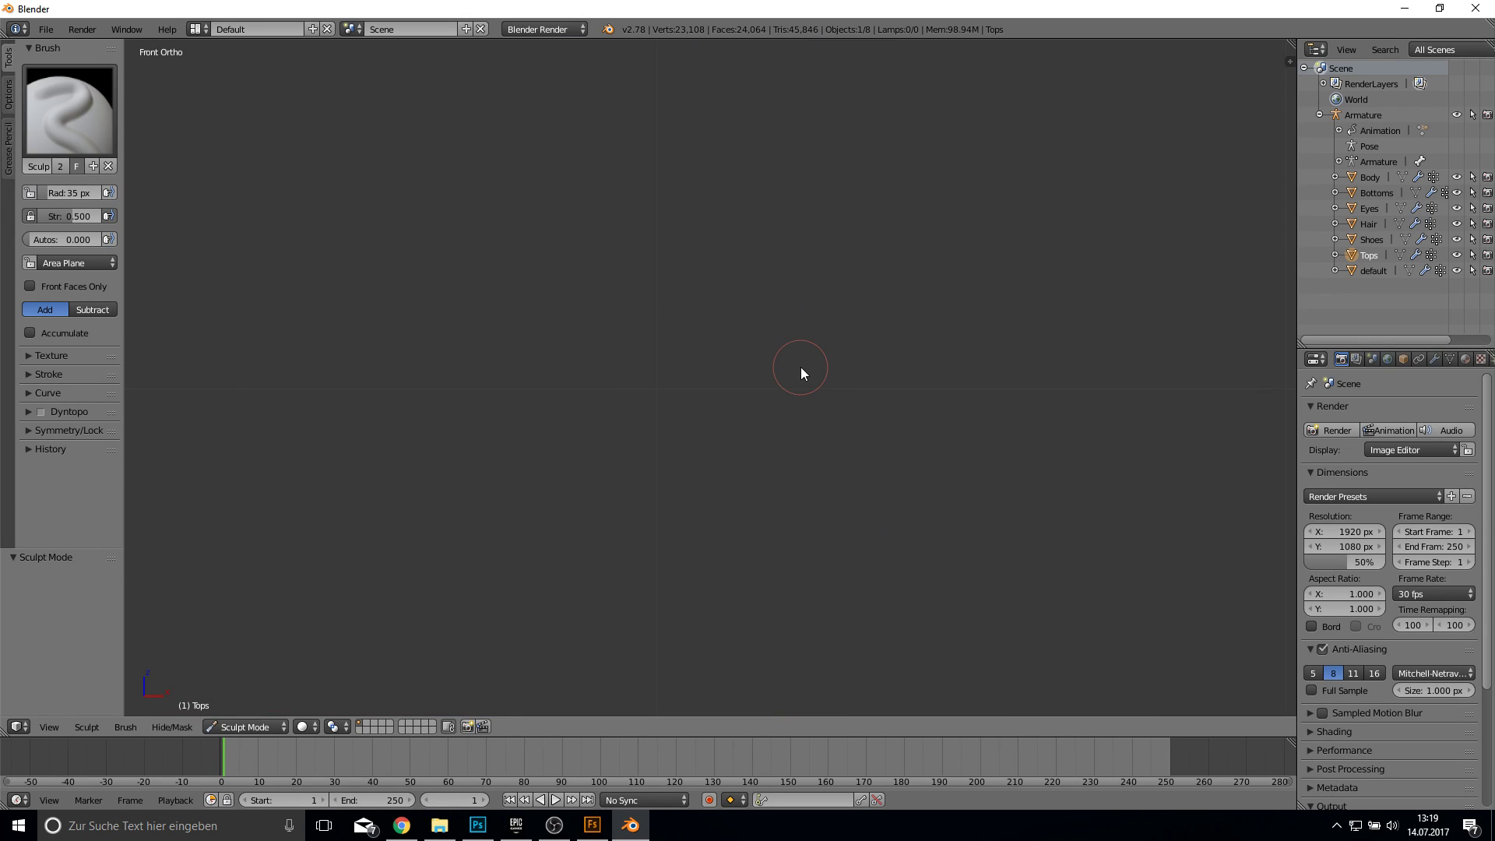
pyautogui.moveTo(685, 376); pyautogui.dragTo(758, 372, button='middle')
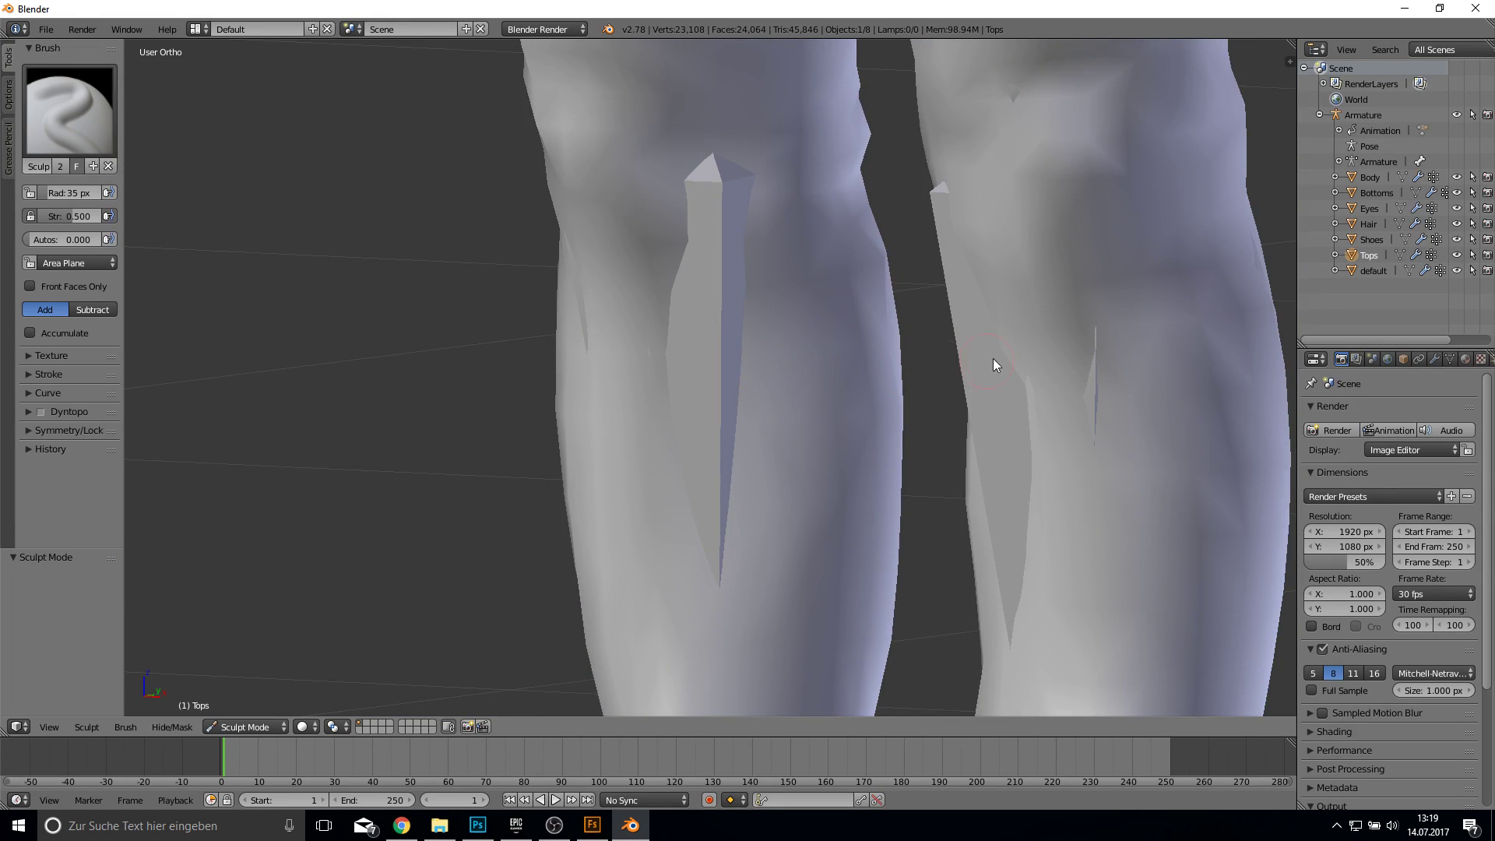
# Step: Try to sculpt the Bottoms mesh over the pointed pieces protruding at the shins
pyautogui.click(1374, 194)
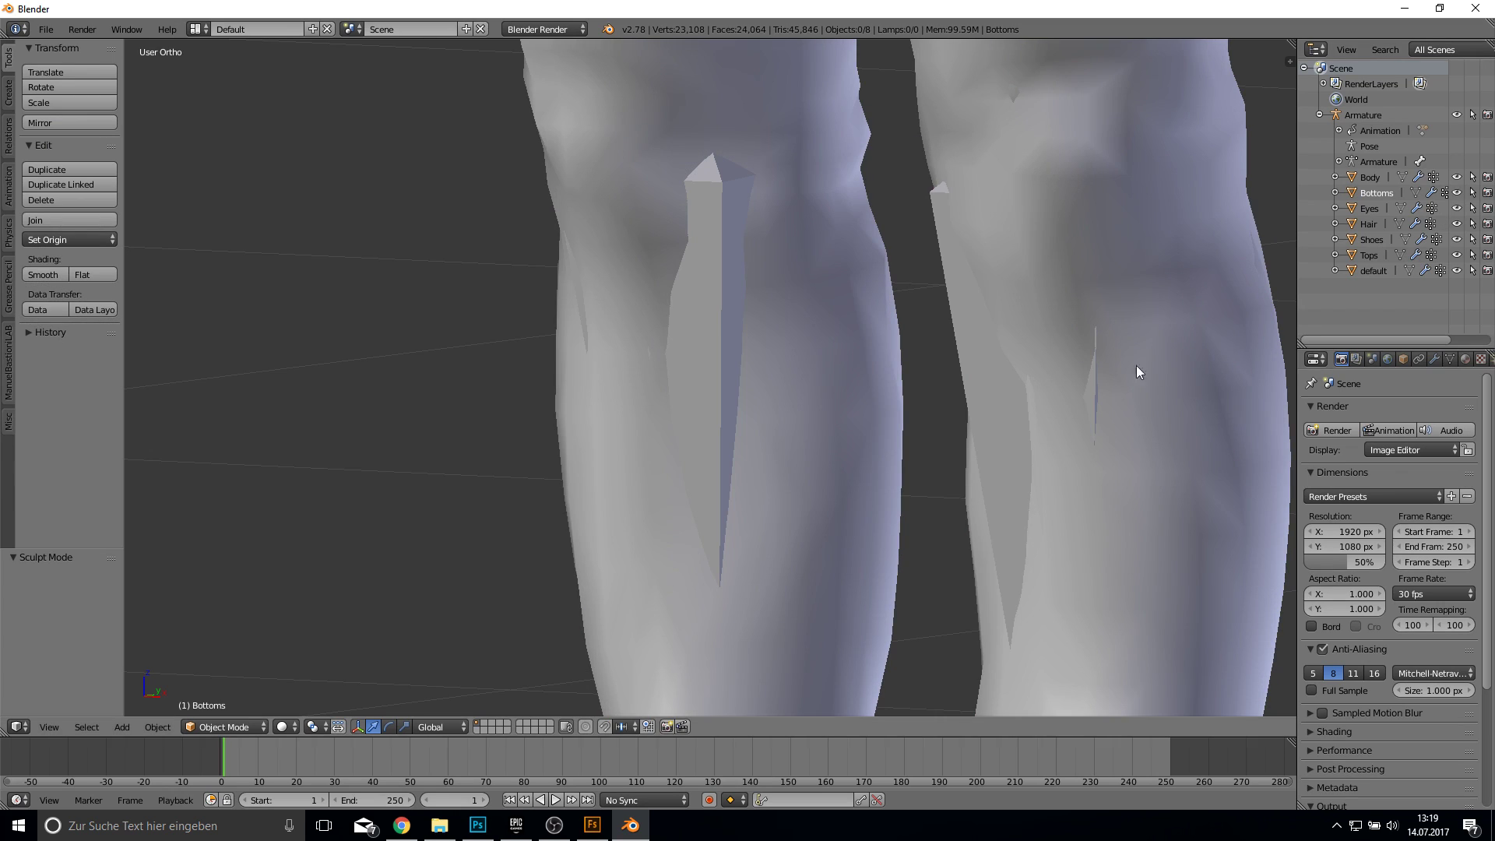
pyautogui.click(1090, 376)
pyautogui.moveTo(737, 358); pyautogui.dragTo(529, 356, button='middle')
pyautogui.click(226, 727)
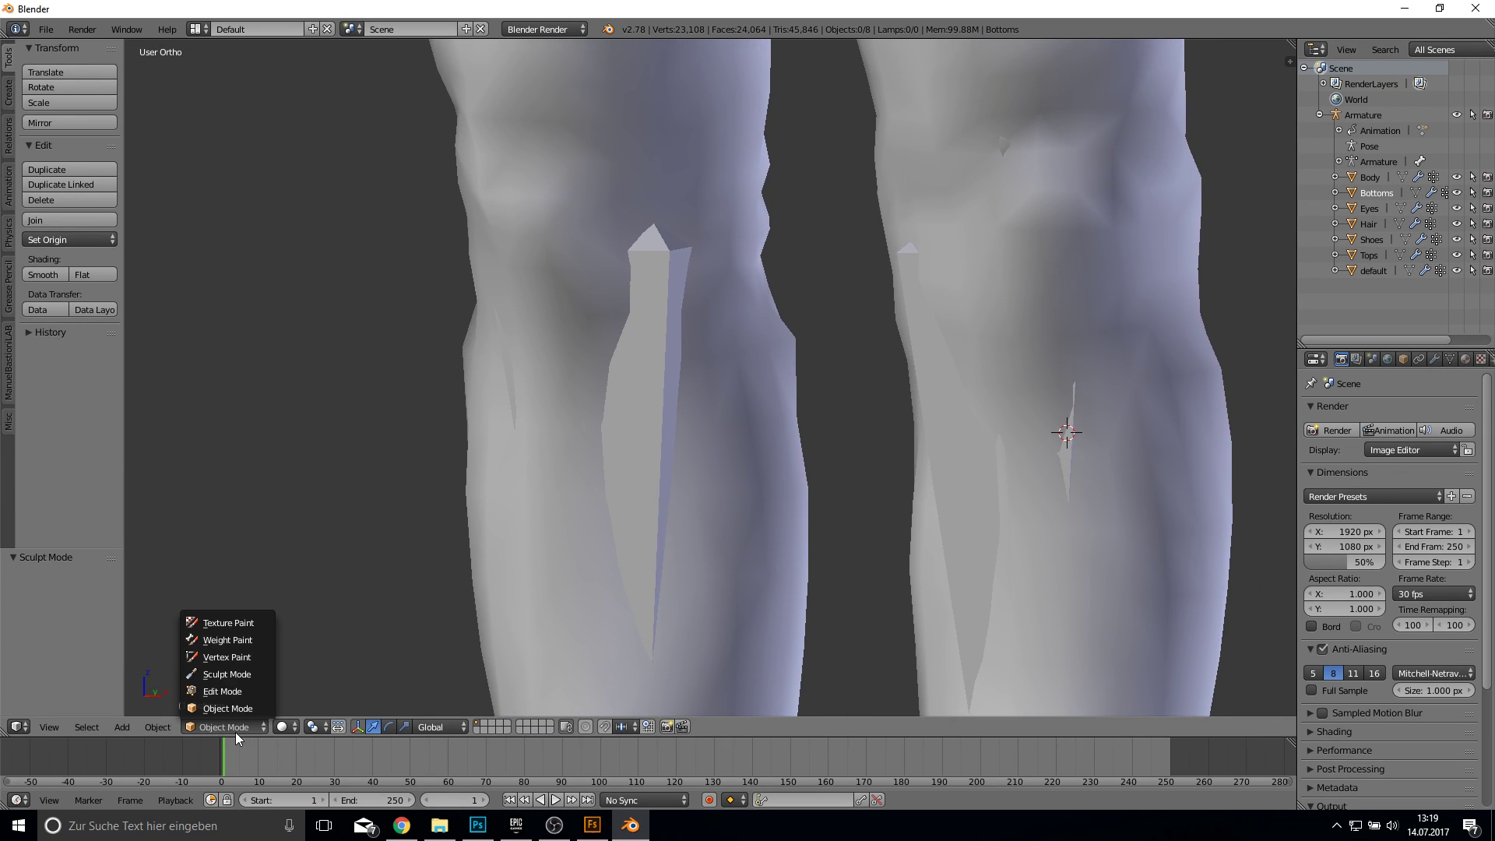
pyautogui.click(224, 674)
pyautogui.moveTo(467, 451)
pyautogui.mouseDown(button='middle')
pyautogui.moveTo(456, 423)
pyautogui.moveTo(473, 424)
pyautogui.mouseUp(button='middle')
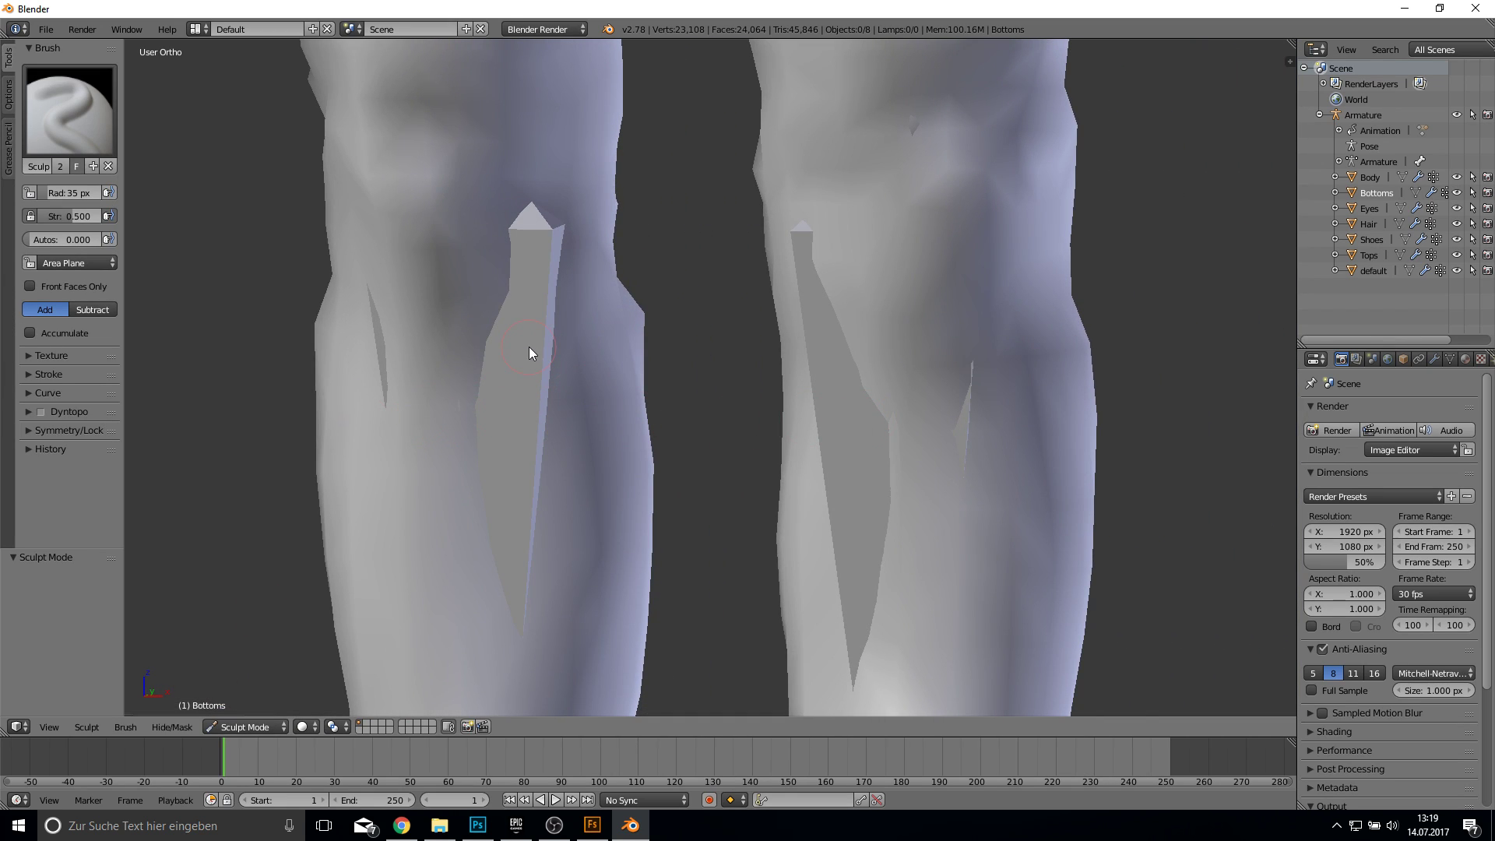
pyautogui.hotkey('ctrl', 'z')
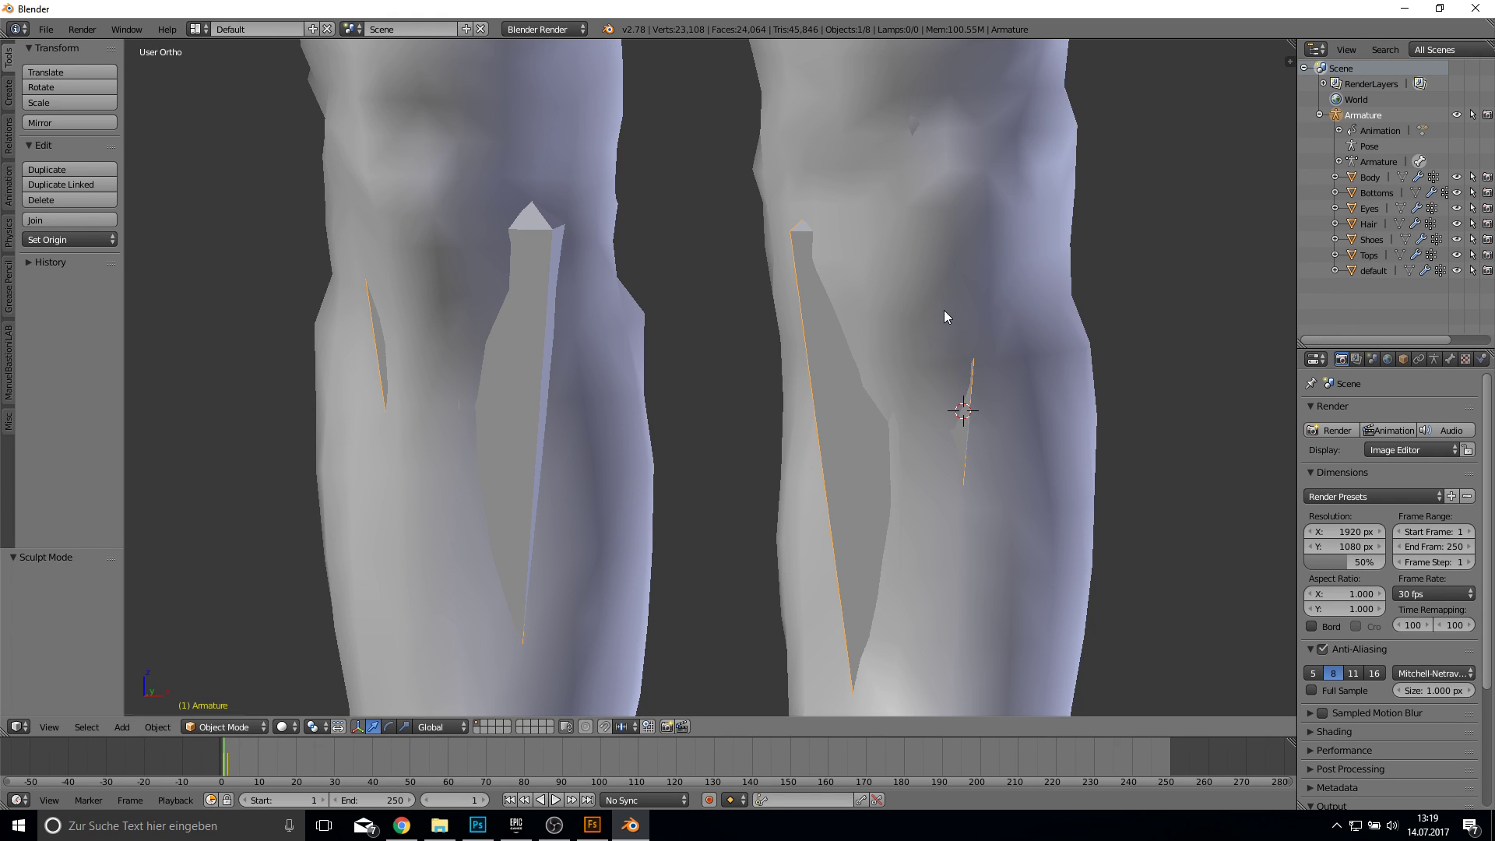
# Step: Hide the armature and sculpt the Bottoms mesh over the small spots showing on the lower legs
pyautogui.press('h')
pyautogui.rightClick(979, 354)
pyautogui.hotkey('ctrl', 'Tab')
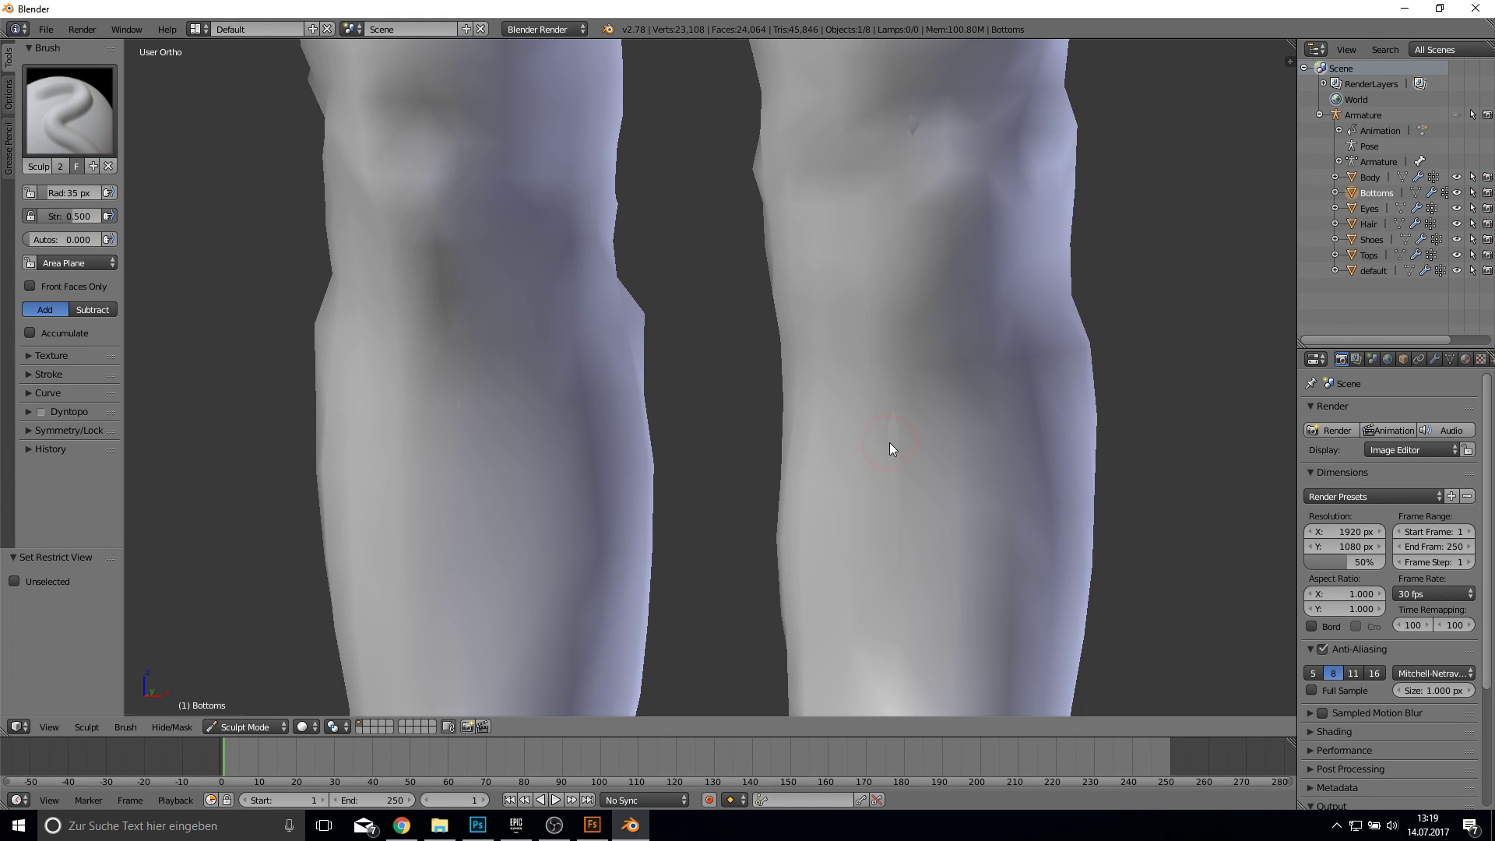
pyautogui.scroll(-7, 922, 404)
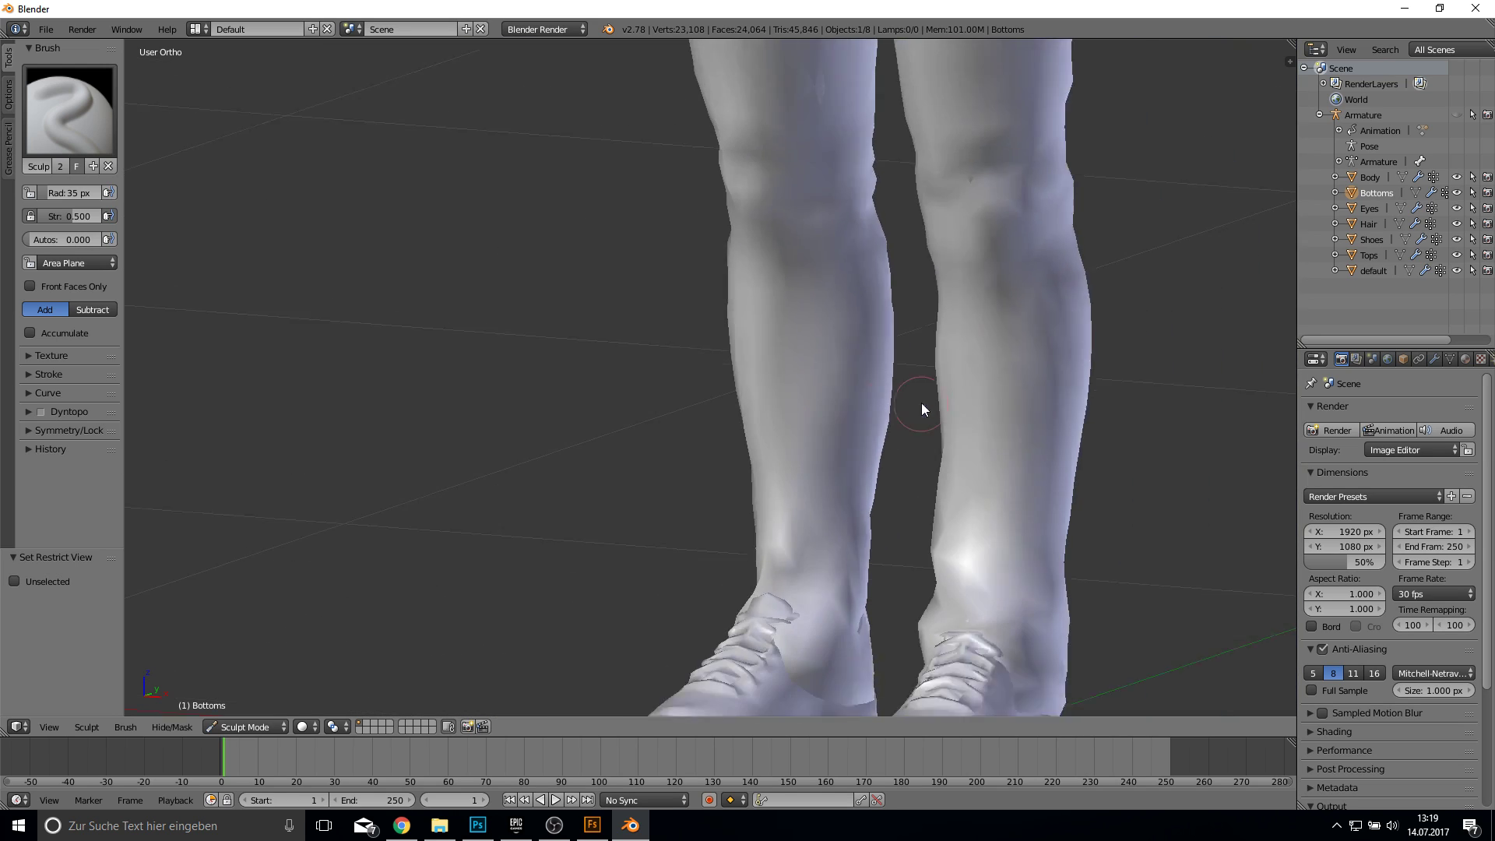
pyautogui.keyDown('shift'); pyautogui.moveTo(987, 368); pyautogui.dragTo(941, 383, button='middle'); pyautogui.keyUp('shift')
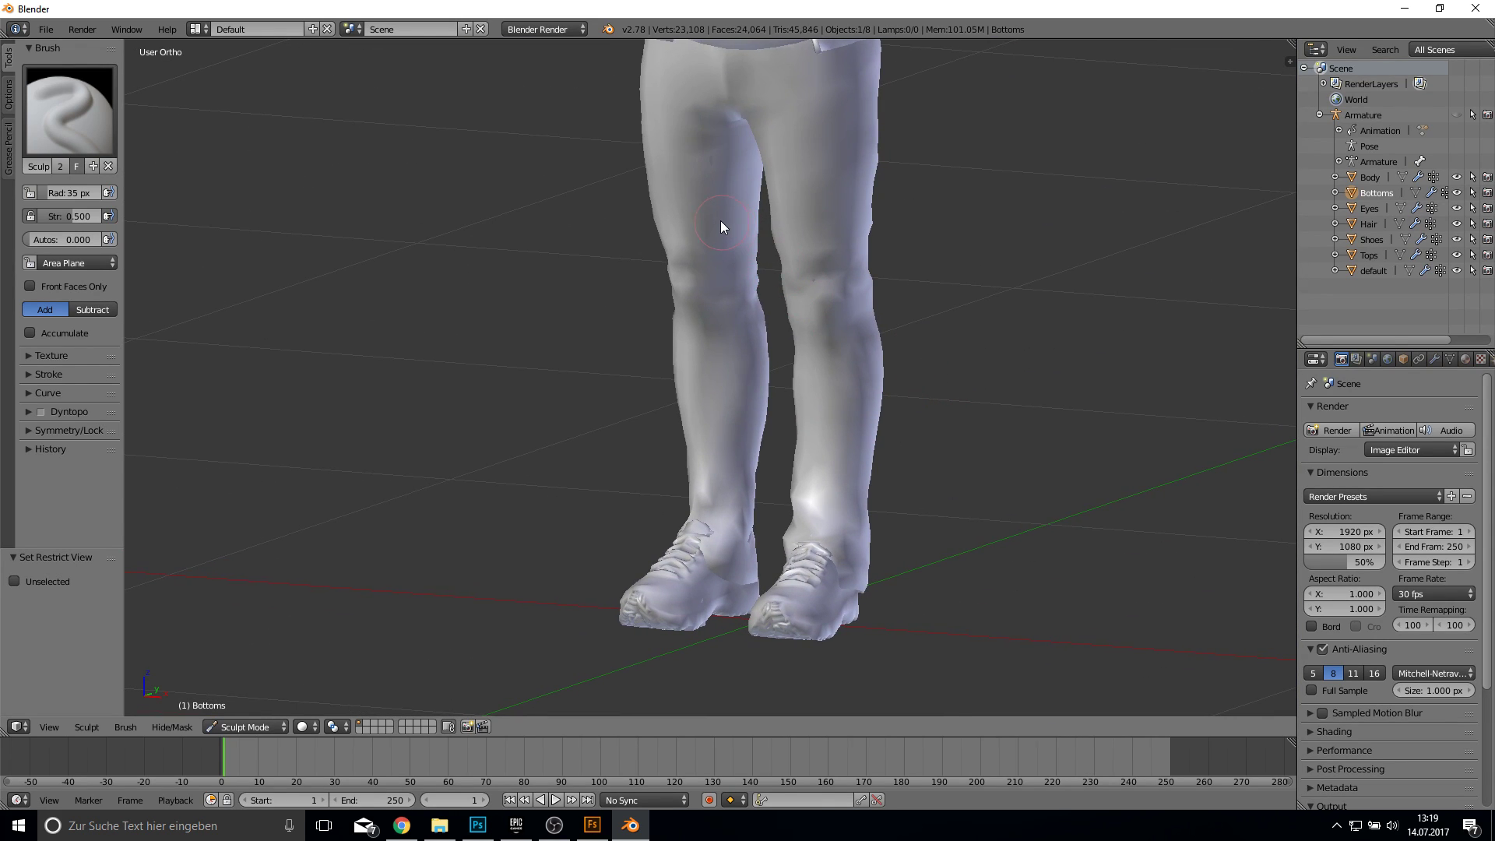
# Step: Examine the character from the trousers up to the jacket and head for remaining mesh flaws
pyautogui.moveTo(721, 221); pyautogui.dragTo(704, 161)
pyautogui.moveTo(866, 233); pyautogui.dragTo(961, 392, button='middle')
pyautogui.scroll(-8, 960, 392)
pyautogui.keyDown('shift'); pyautogui.moveTo(709, 287); pyautogui.dragTo(849, 320, button='middle'); pyautogui.keyUp('shift')
pyautogui.scroll(8, 808, 320)
pyautogui.keyDown('shift'); pyautogui.moveTo(783, 269); pyautogui.dragTo(792, 428, button='middle'); pyautogui.keyUp('shift')
pyautogui.keyDown('shift'); pyautogui.moveTo(774, 218); pyautogui.dragTo(769, 358, button='middle'); pyautogui.keyUp('shift')
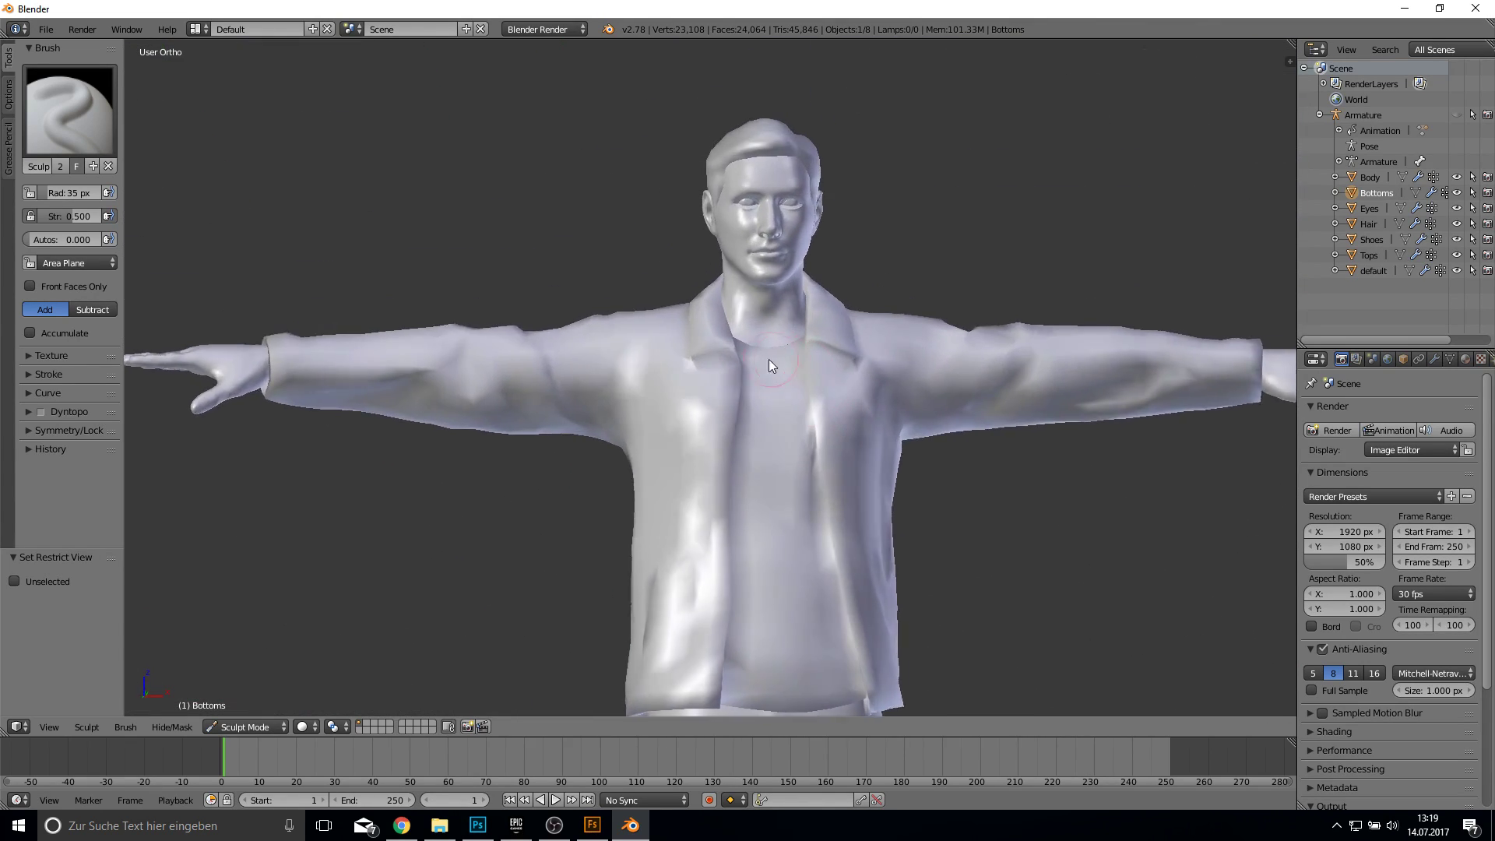
# Step: Show the whole character in front orthographic view and put the Bottoms mesh into Edit Mode
pyautogui.press('KP_1')
pyautogui.press('KP_5')
pyautogui.scroll(-8, 762, 343)
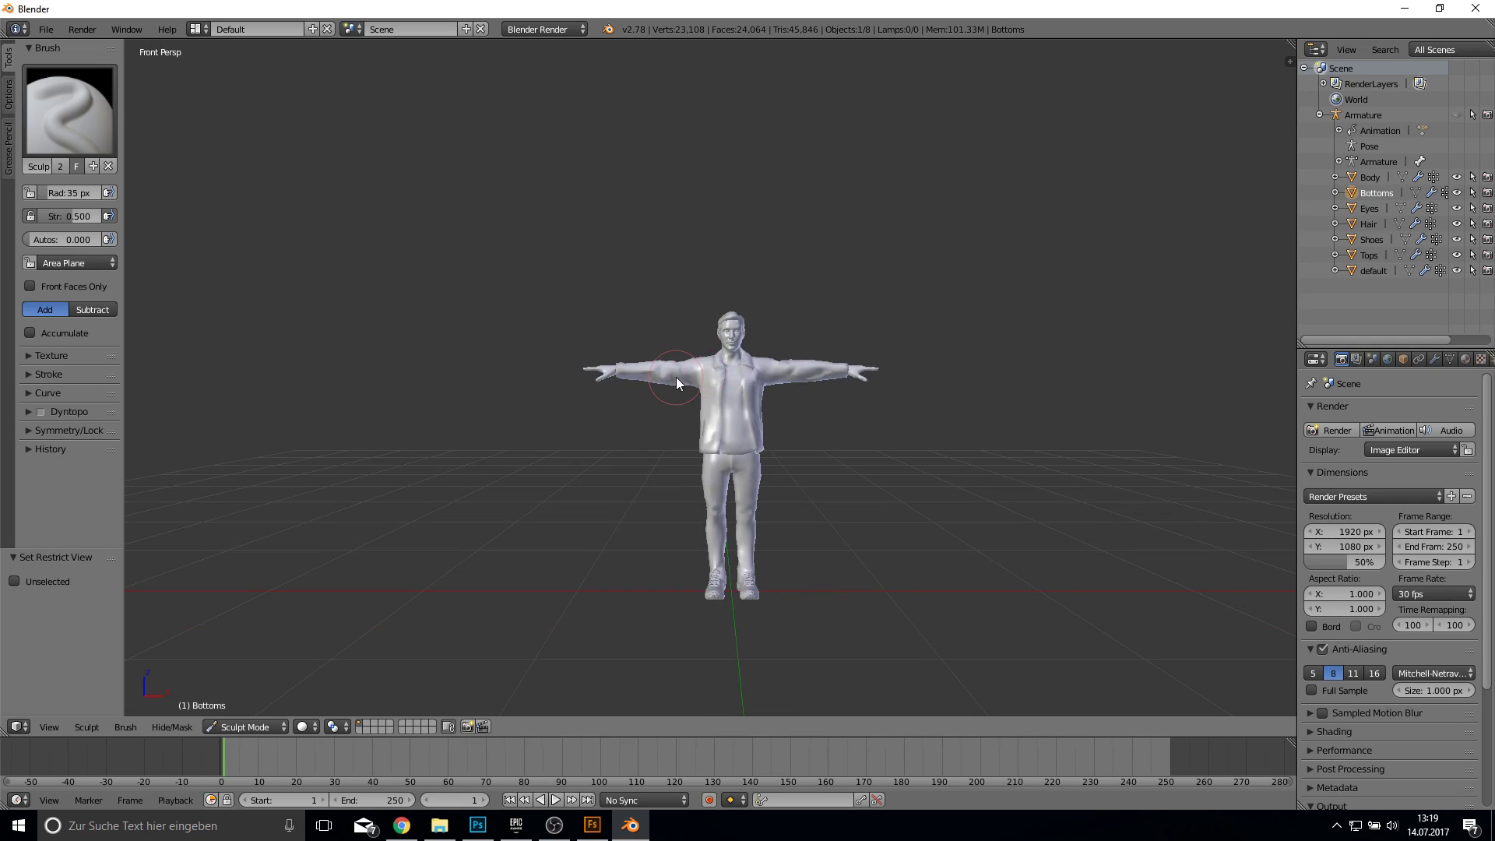
pyautogui.press('KP_5')
pyautogui.press('Tab')
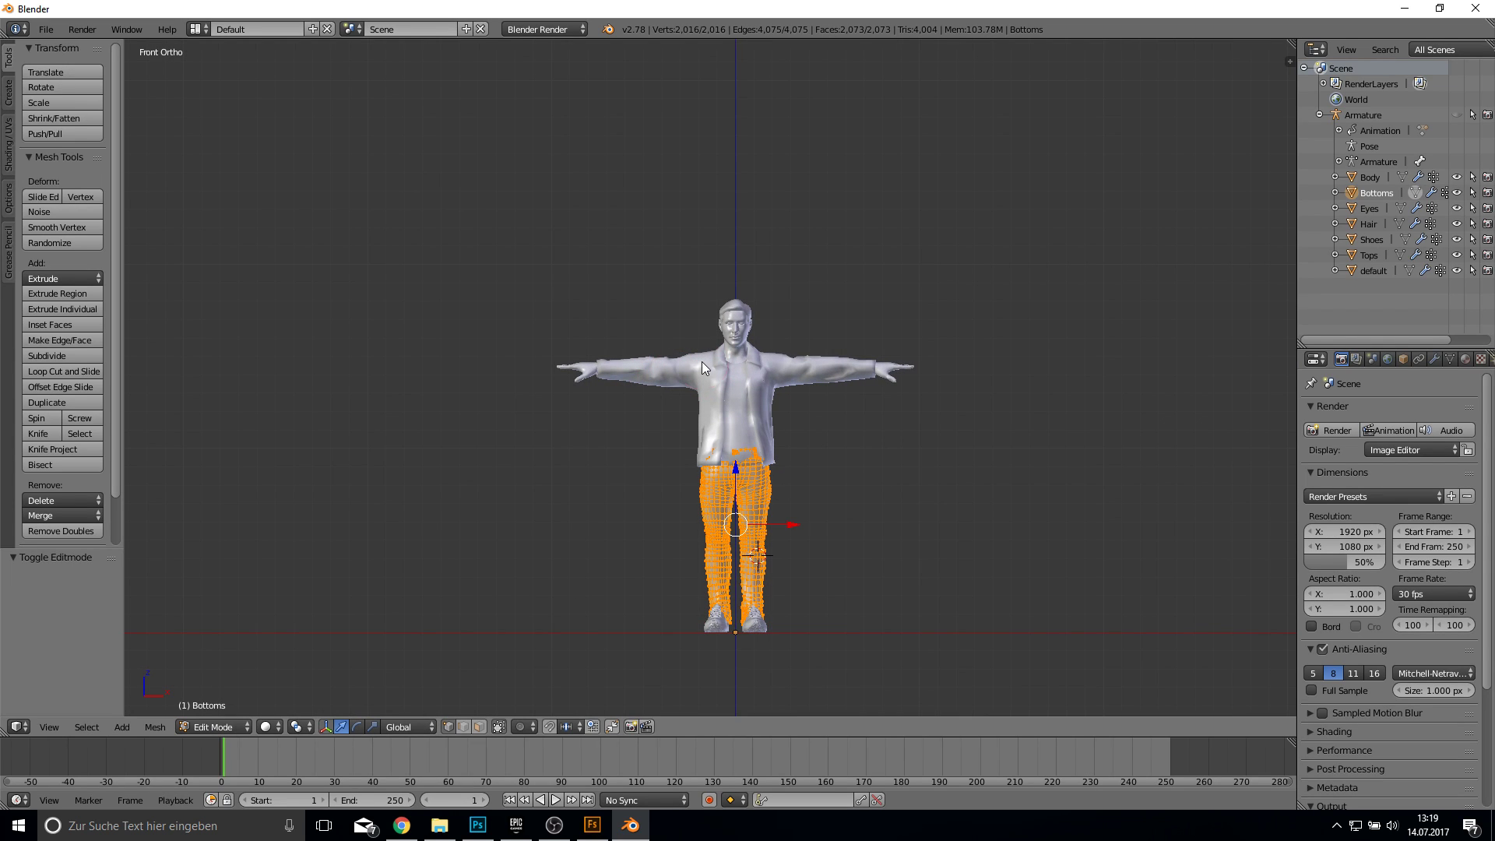
# Step: Return the Bottoms mesh from Edit Mode to Sculpt Mode and unhide the armature
pyautogui.press('Tab')
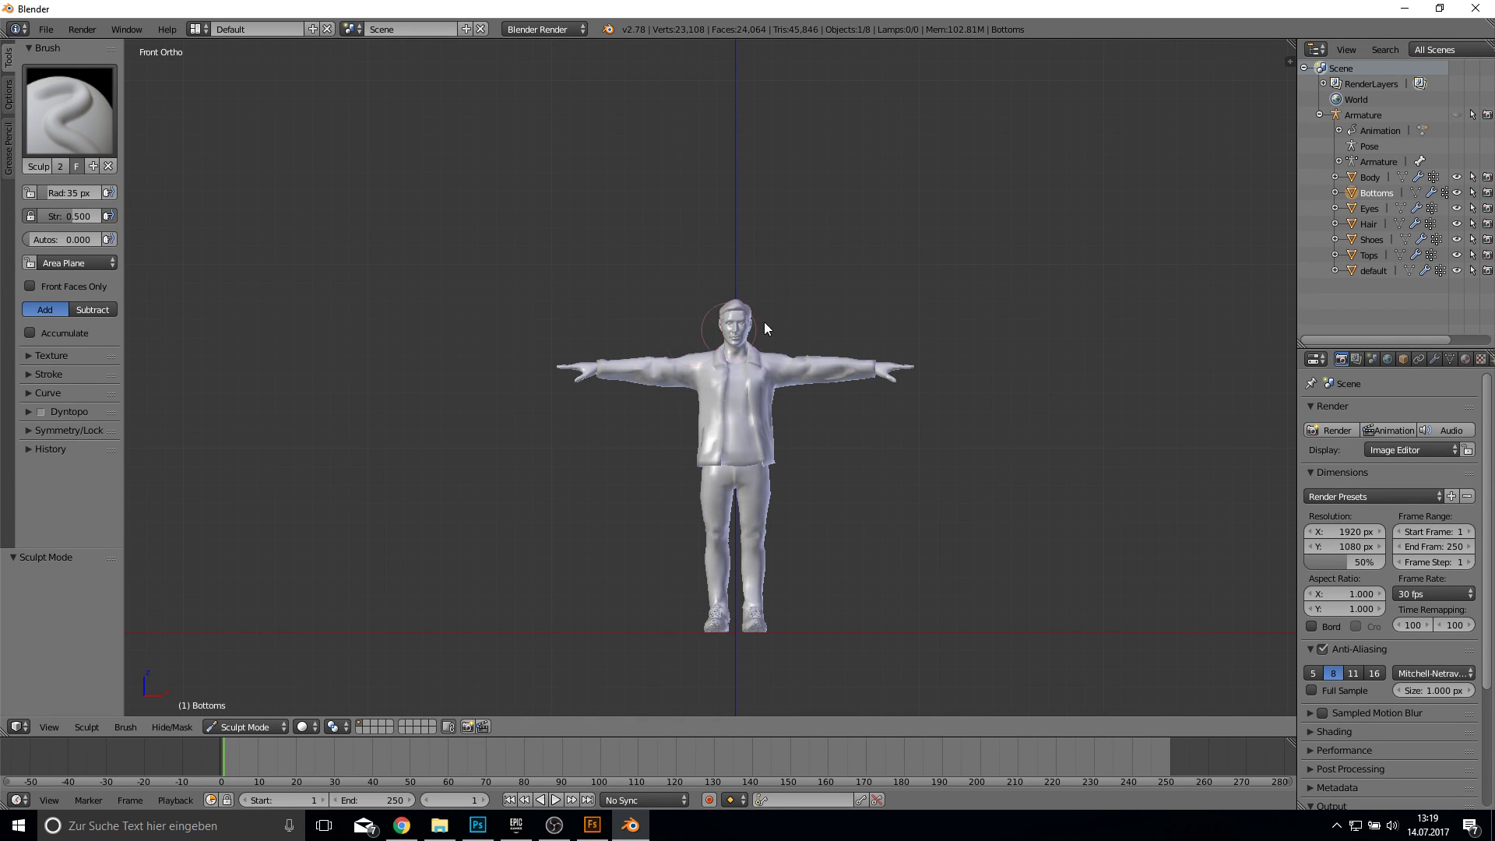
pyautogui.click(1456, 115)
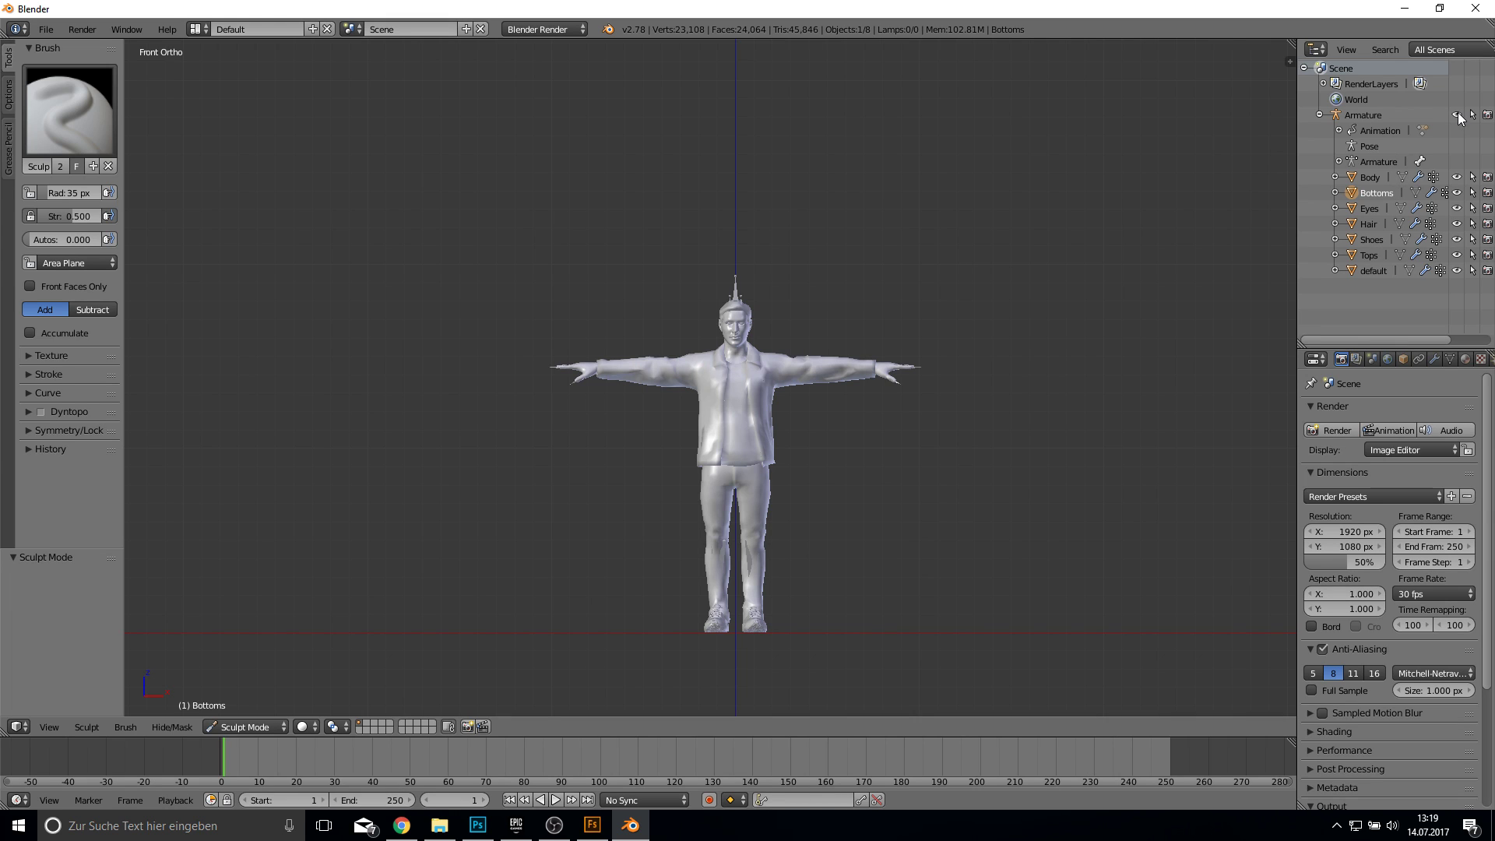
pyautogui.scroll(4, 783, 376)
pyautogui.moveTo(784, 377); pyautogui.dragTo(790, 409, button='middle')
pyautogui.scroll(-7, 789, 409)
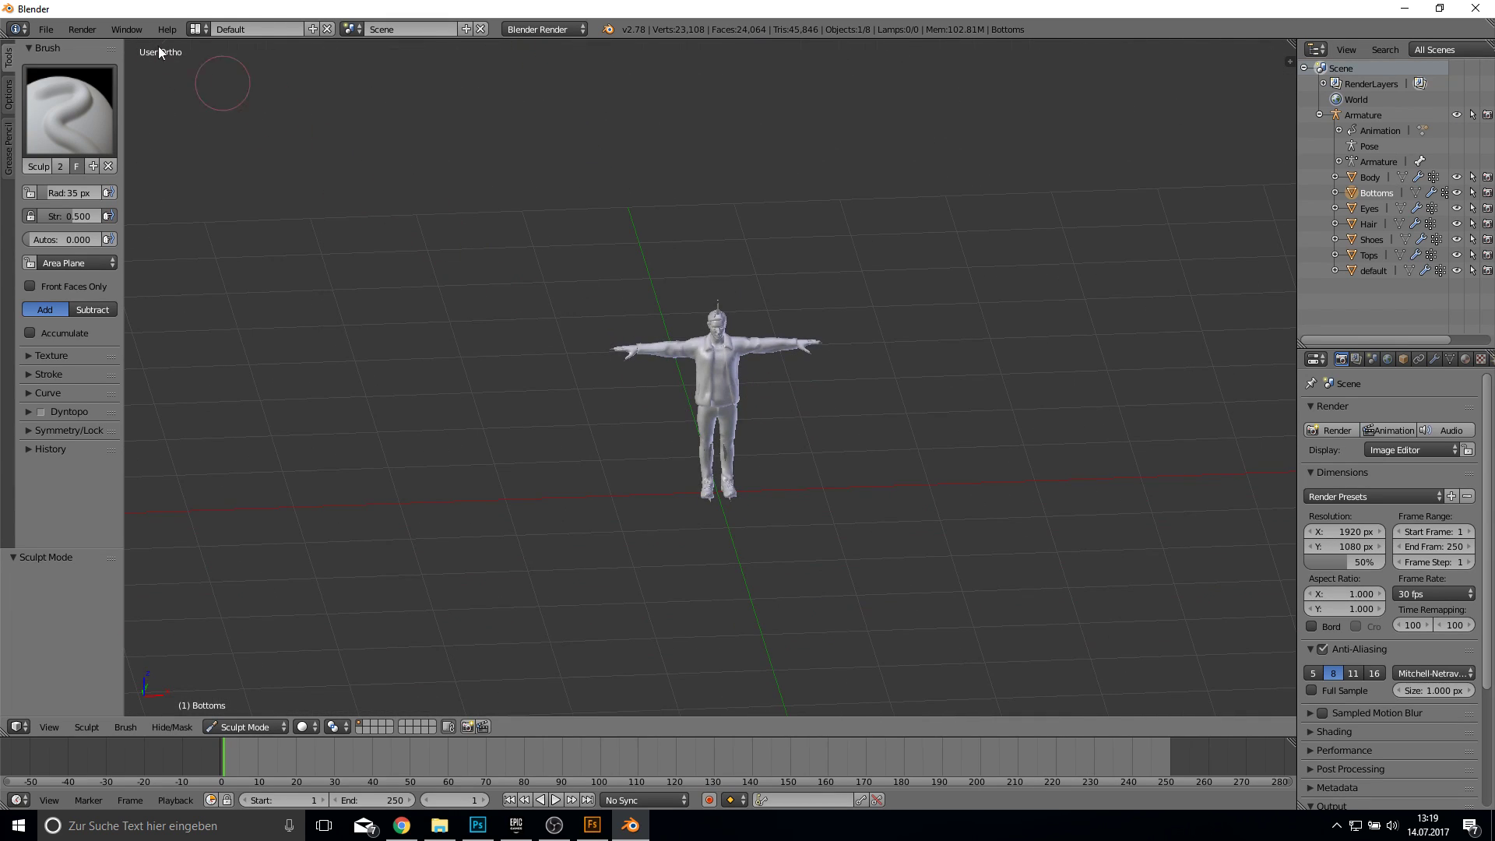
# Step: Start an FBX export in the Desktop Fuse folder and create a subfolder named blenderExport there
pyautogui.click(51, 28)
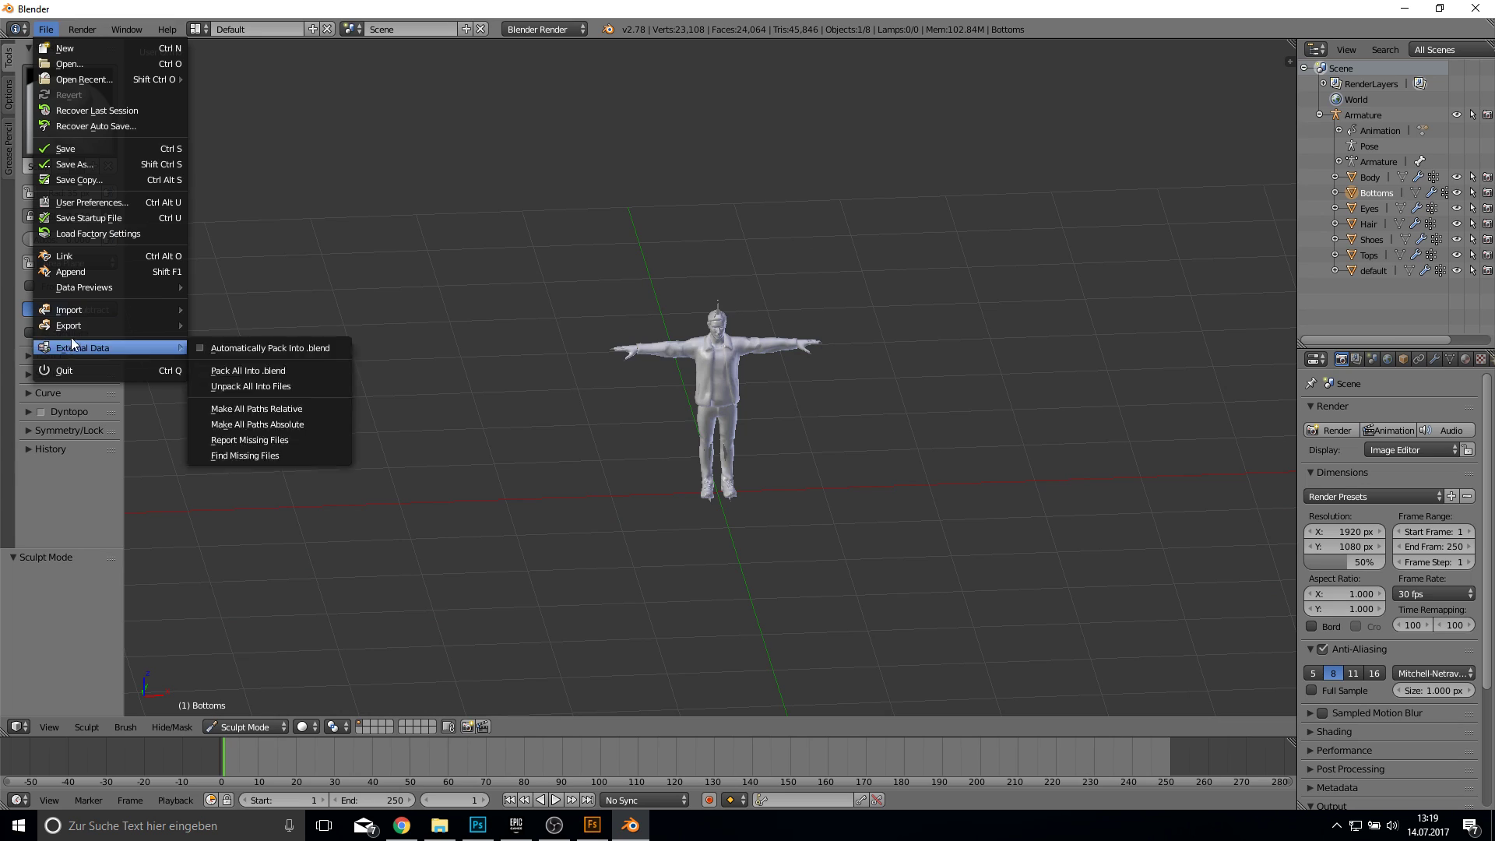
pyautogui.click(46, 29)
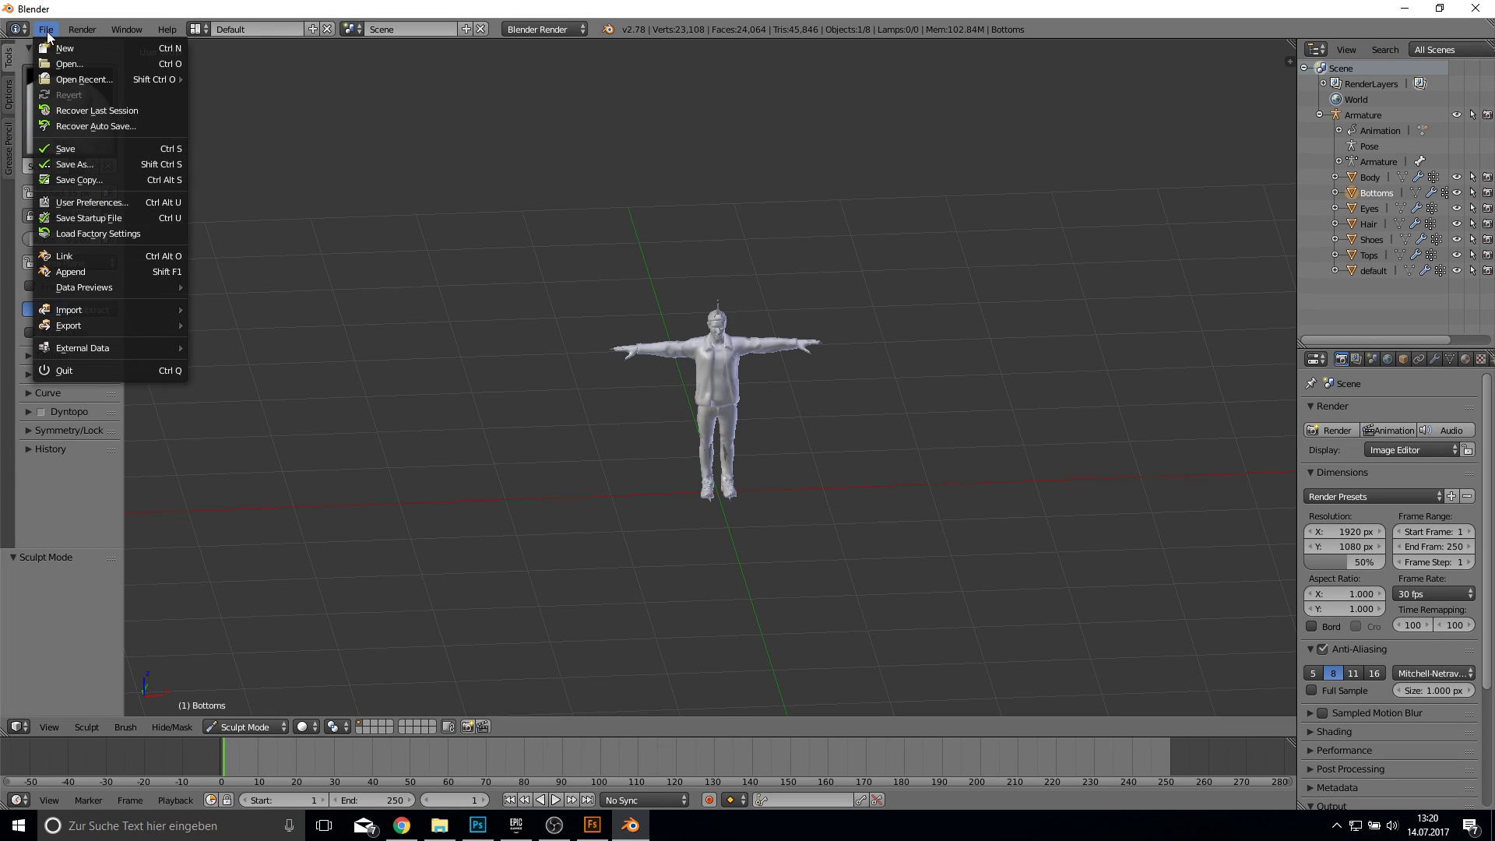
pyautogui.moveTo(161, 323)
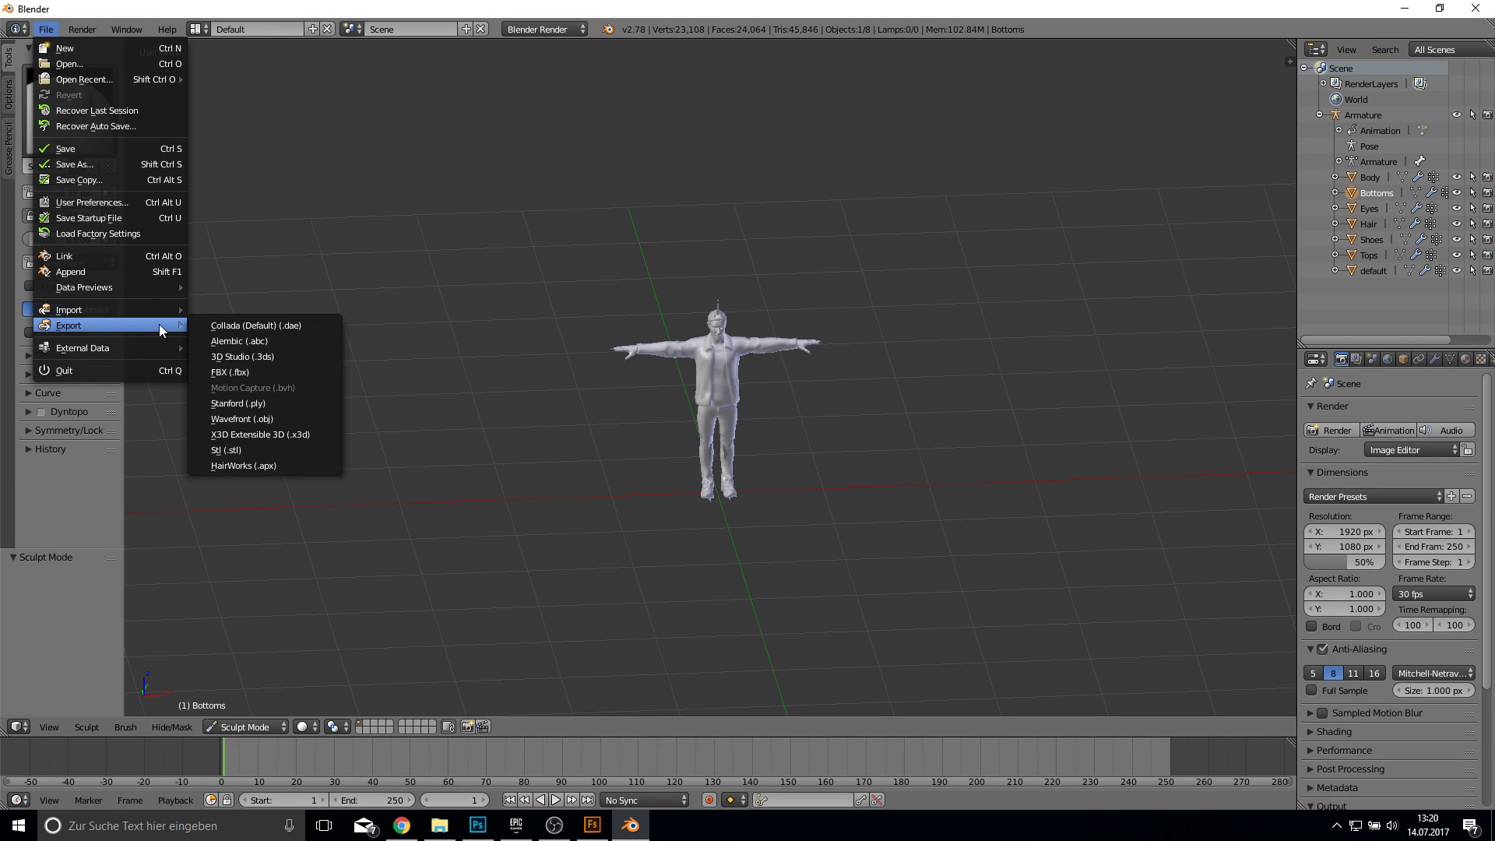
pyautogui.click(225, 380)
pyautogui.click(45, 305)
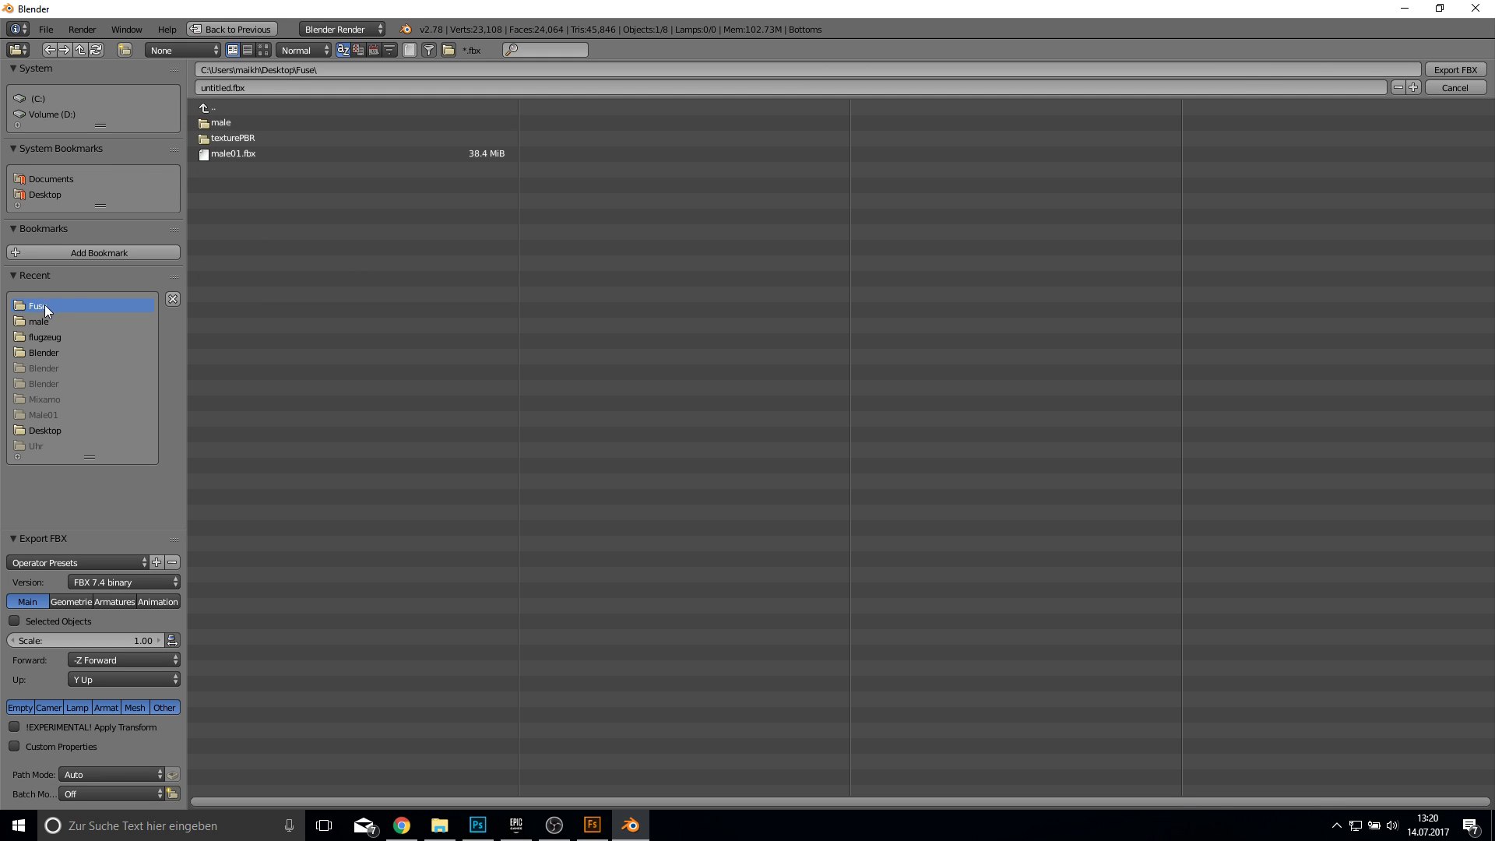
pyautogui.click(126, 49)
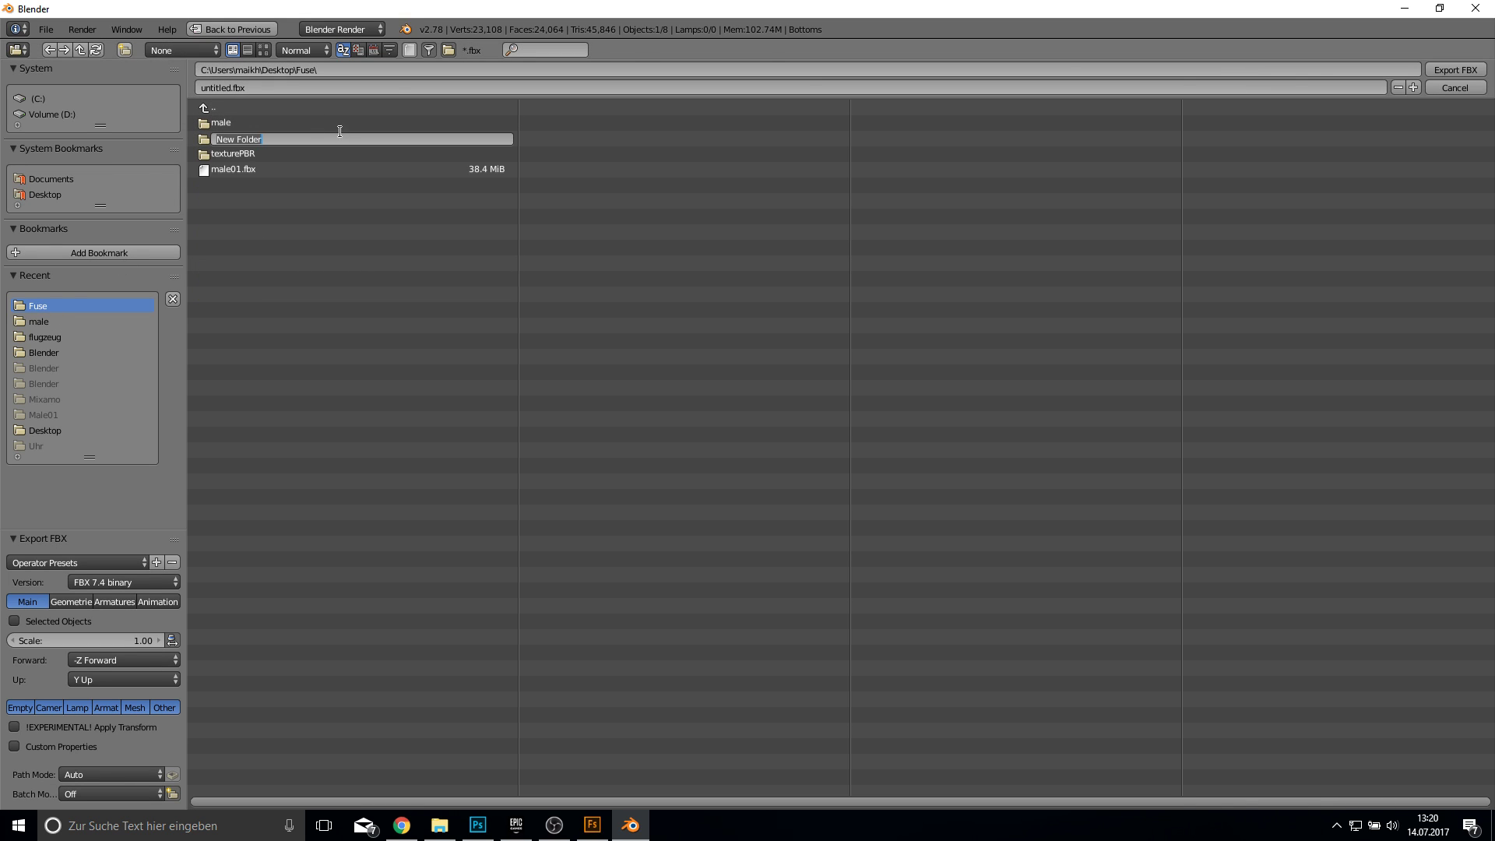
pyautogui.write('blenderExport')
pyautogui.press('Return')
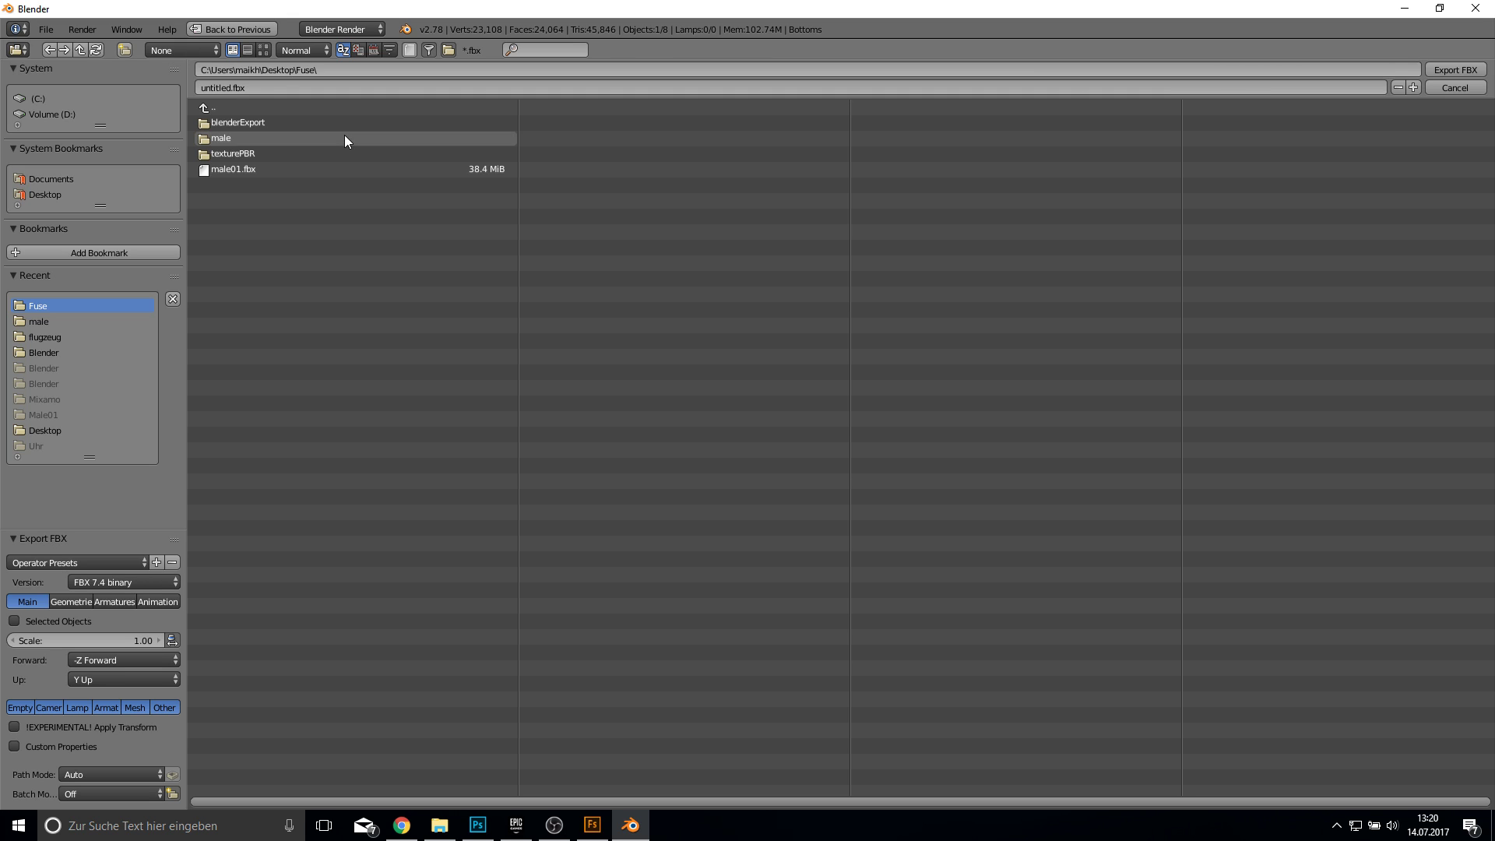
# Step: Export the character as male.fbx into the blenderExport folder
pyautogui.doubleClick(239, 127)
pyautogui.doubleClick(224, 87)
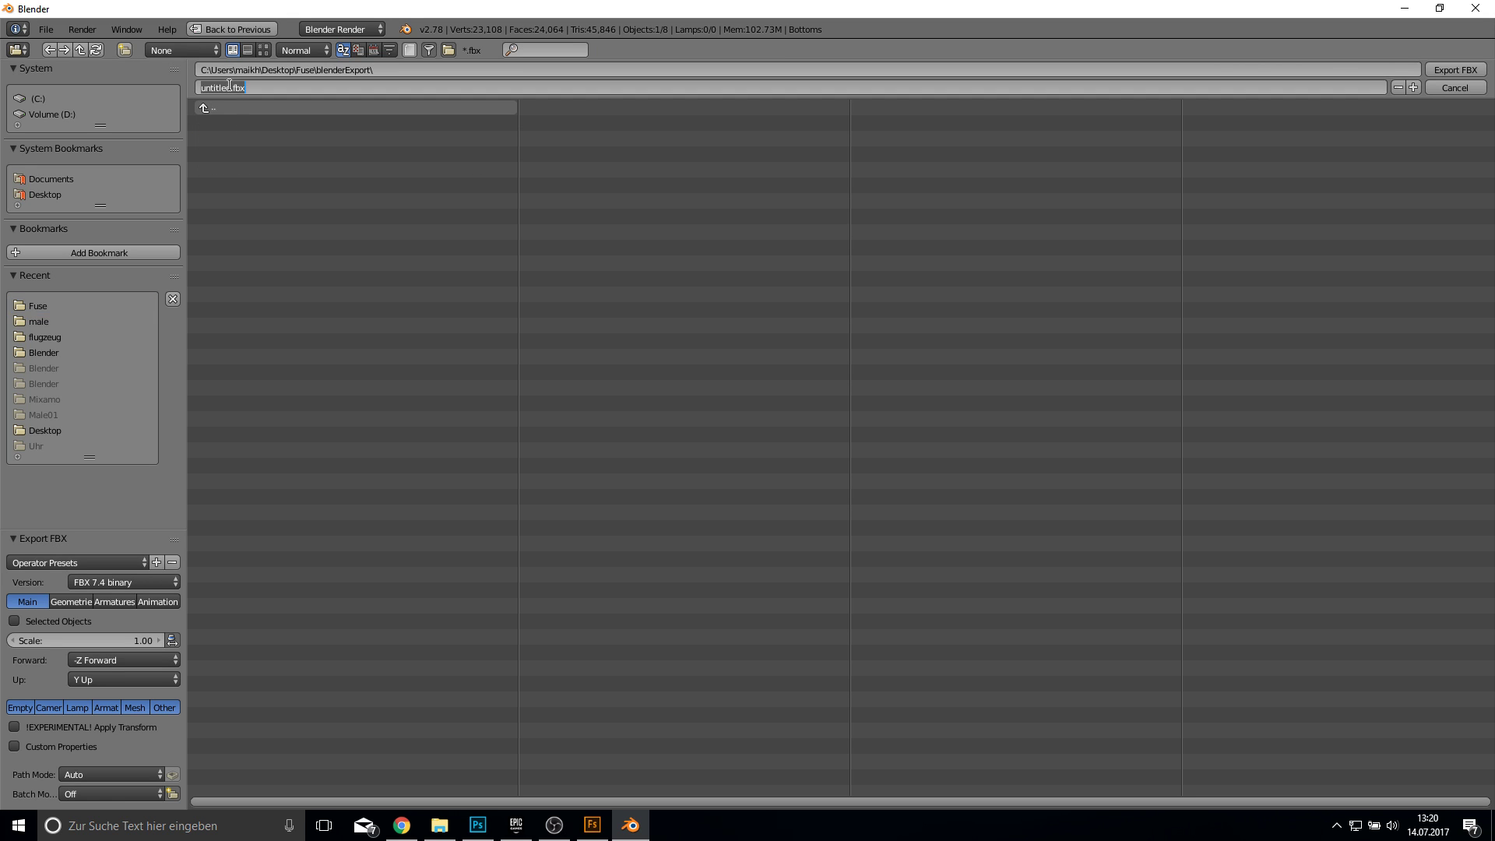
pyautogui.write('male')
pyautogui.press('Return')
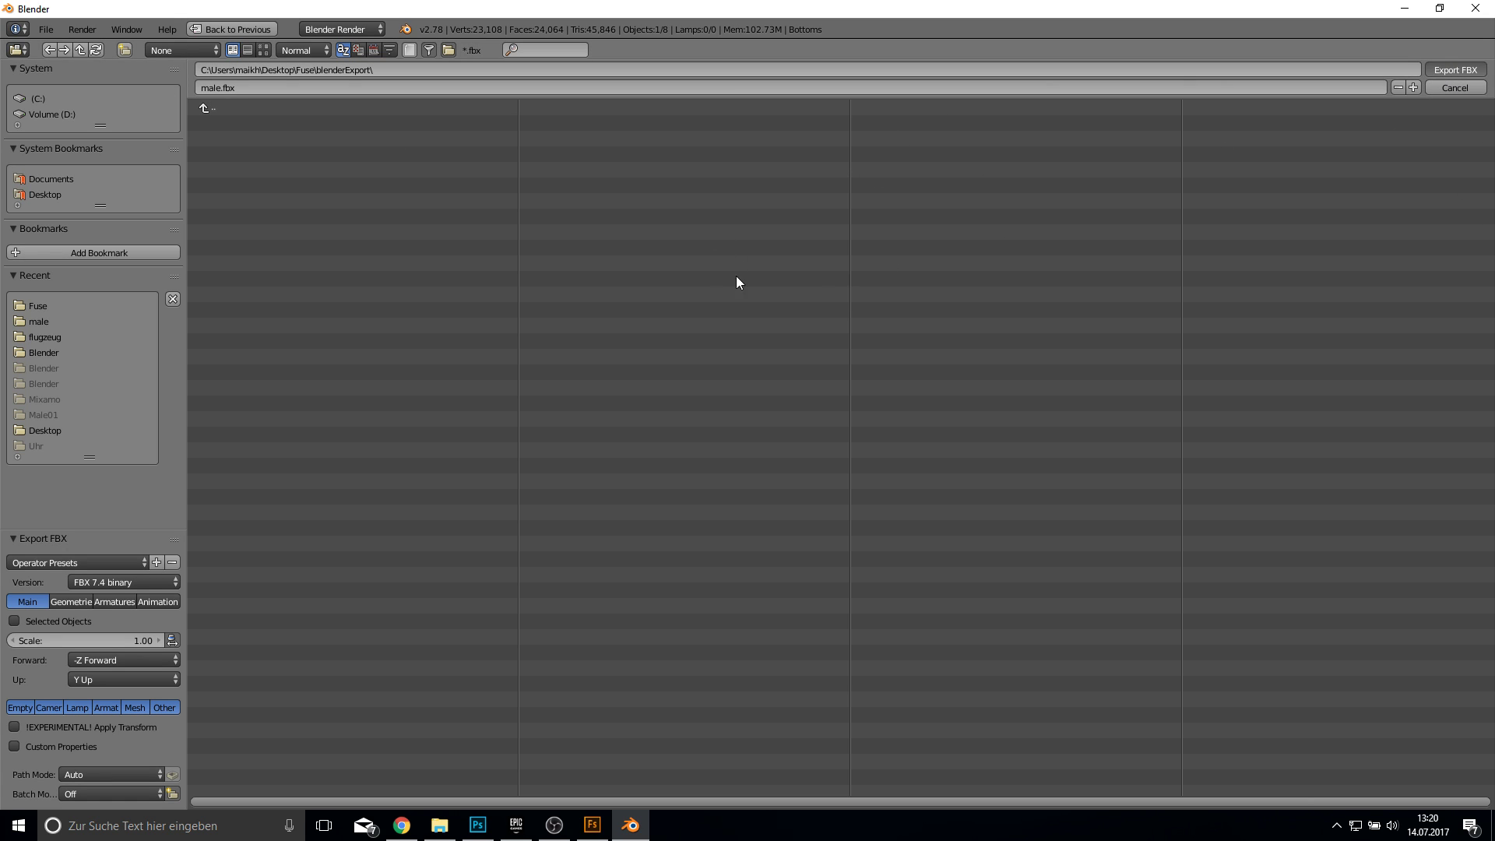
pyautogui.press('Return')
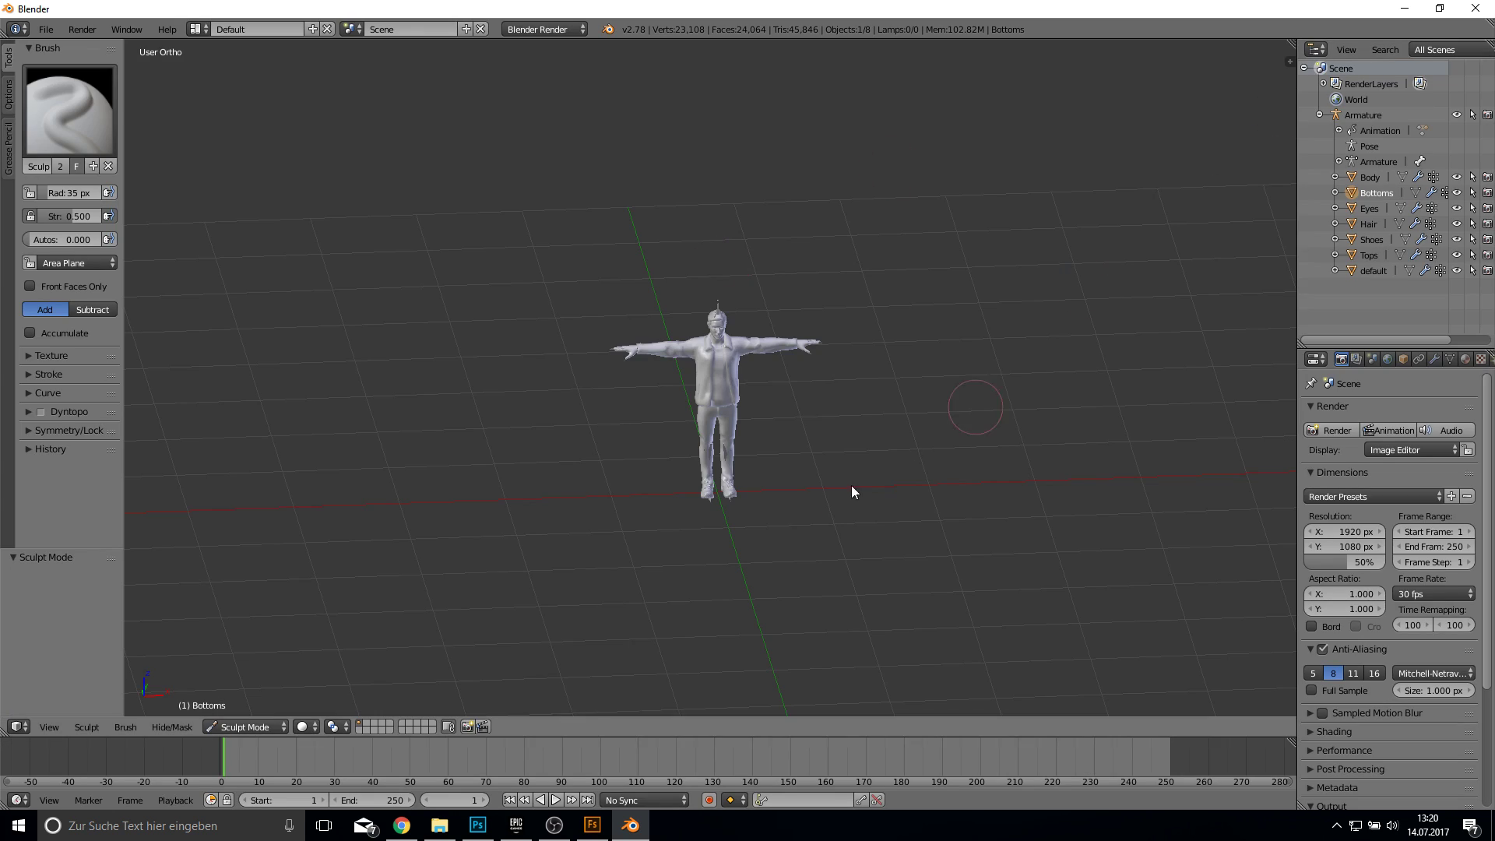
# Step: Switch to the Epic Games Launcher, start Unreal Engine 4.16.1 and bring up the new project options
pyautogui.click(513, 824)
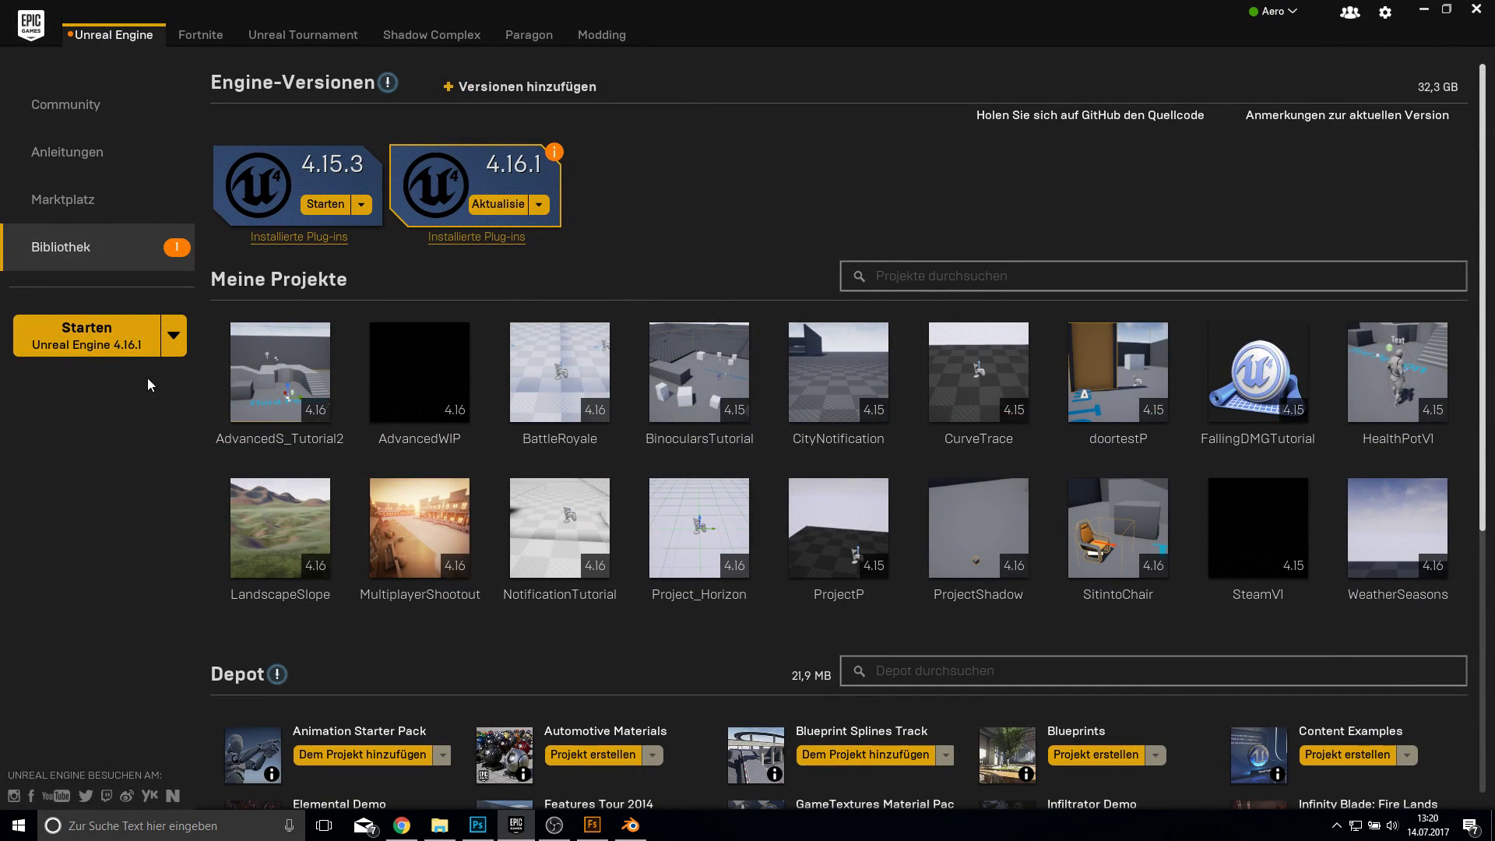
pyautogui.click(113, 335)
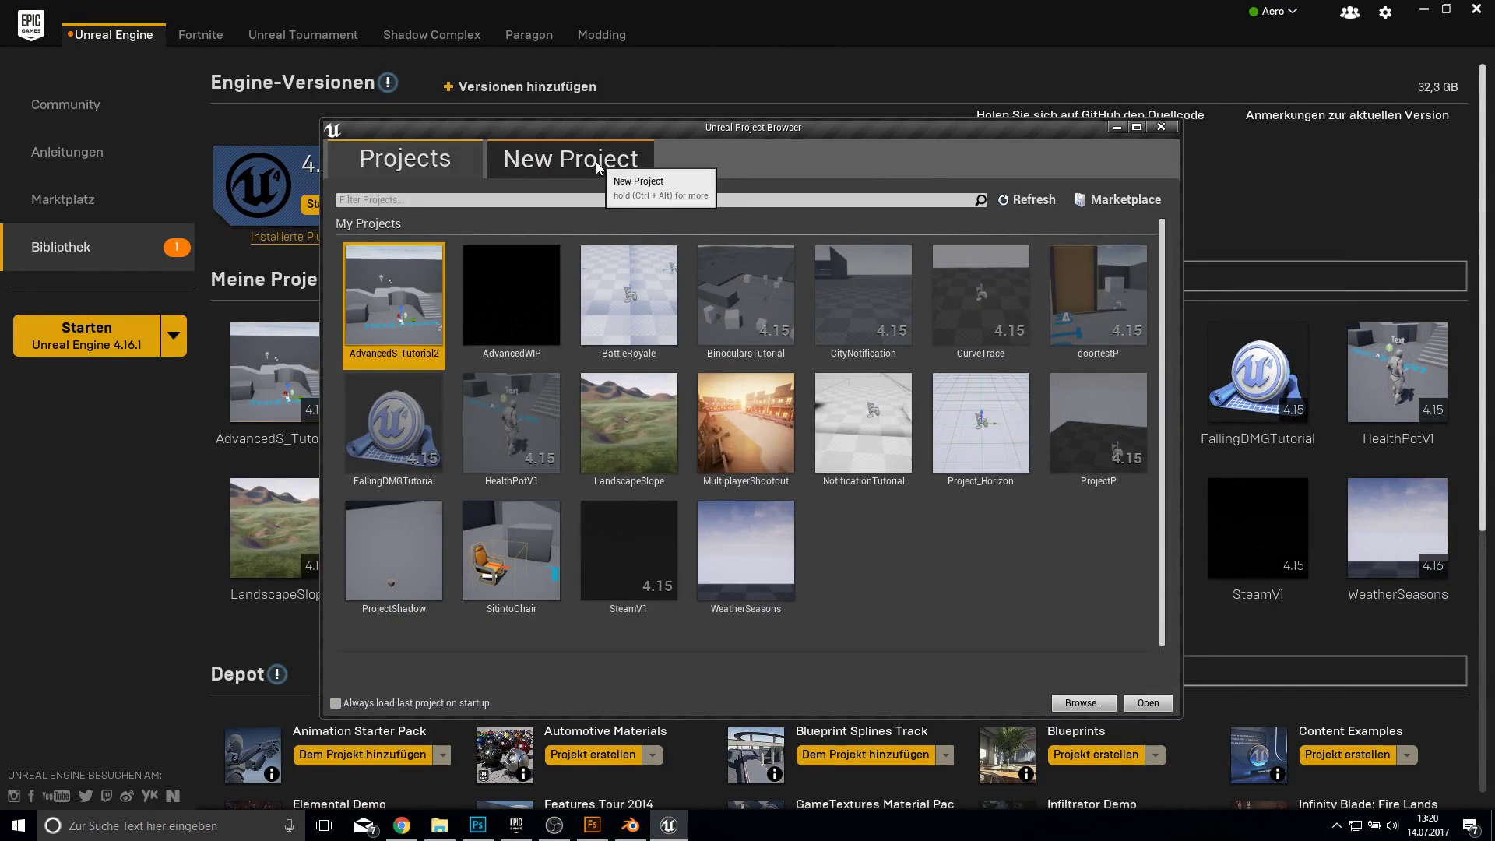
pyautogui.click(595, 162)
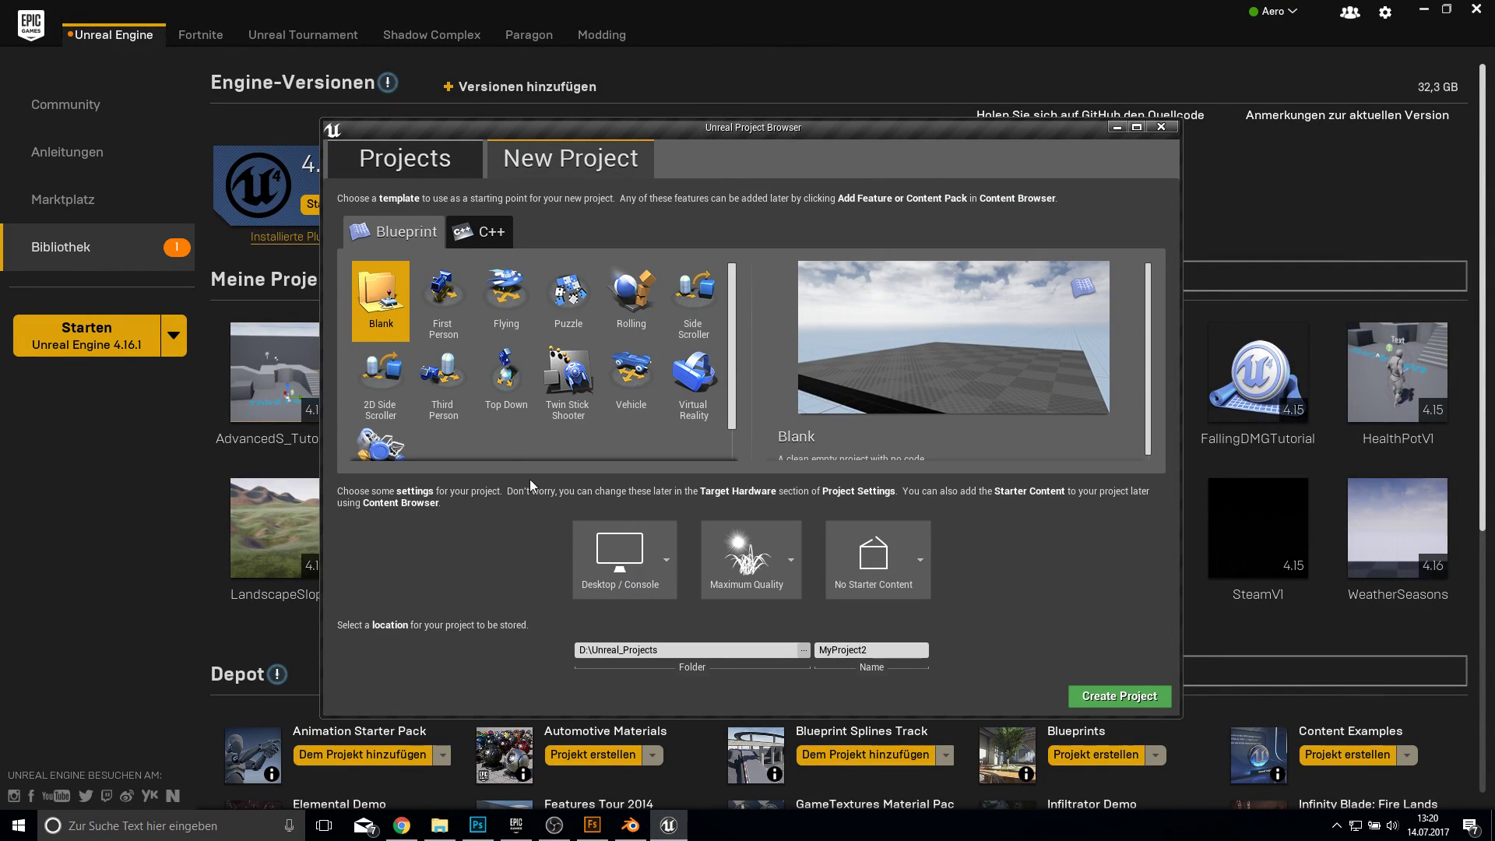
# Step: Create a Blueprint project named FuseToUE from the Third Person template
pyautogui.click(444, 380)
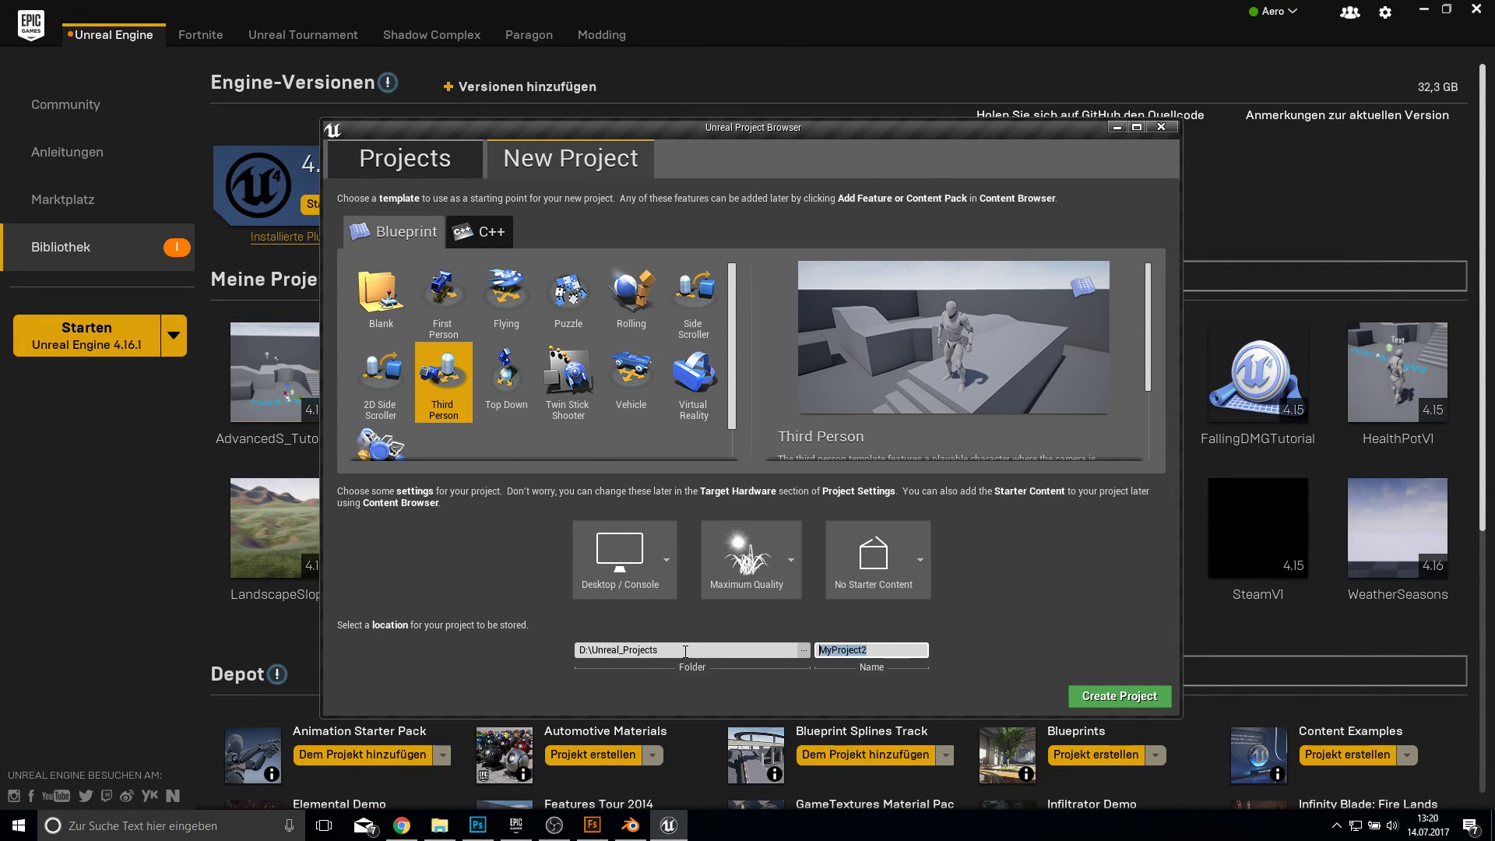
pyautogui.write('FuseToUE')
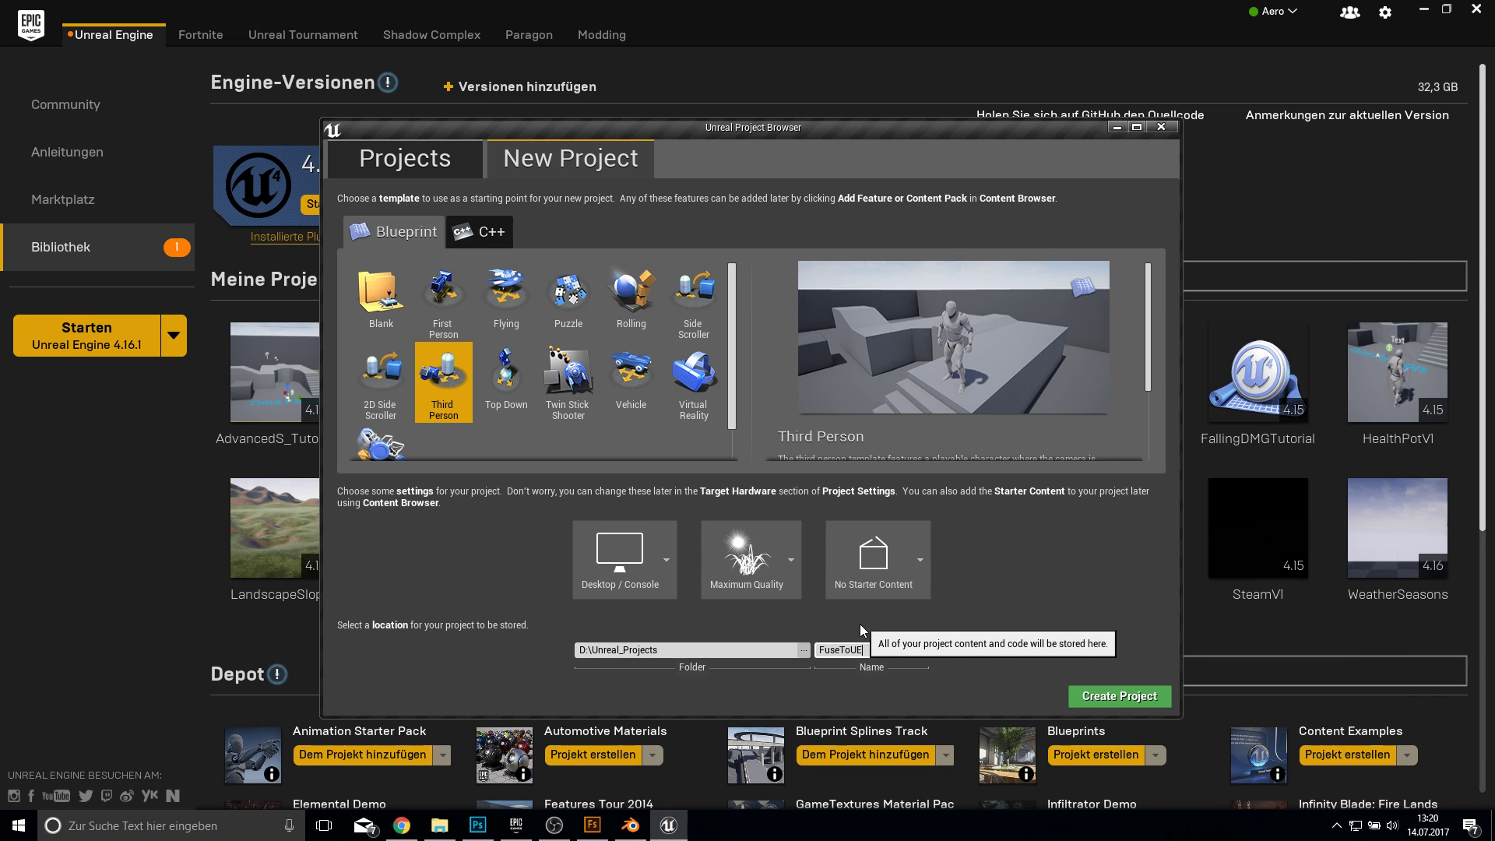
pyautogui.click(1120, 695)
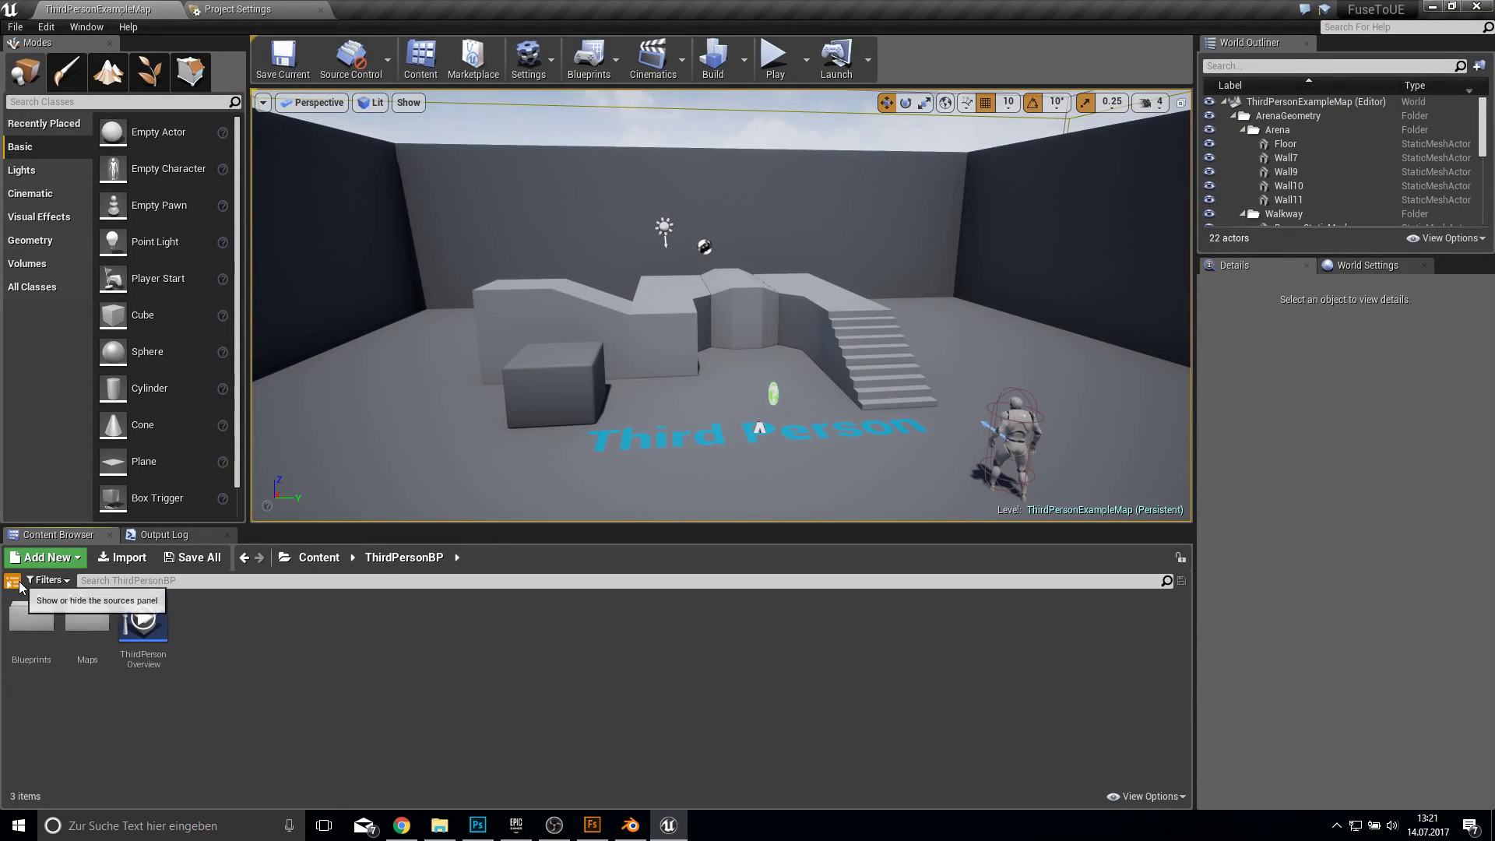
# Step: Show the content folder tree and create a folder named fuse inside Content
pyautogui.click(13, 580)
pyautogui.rightClick(26, 601)
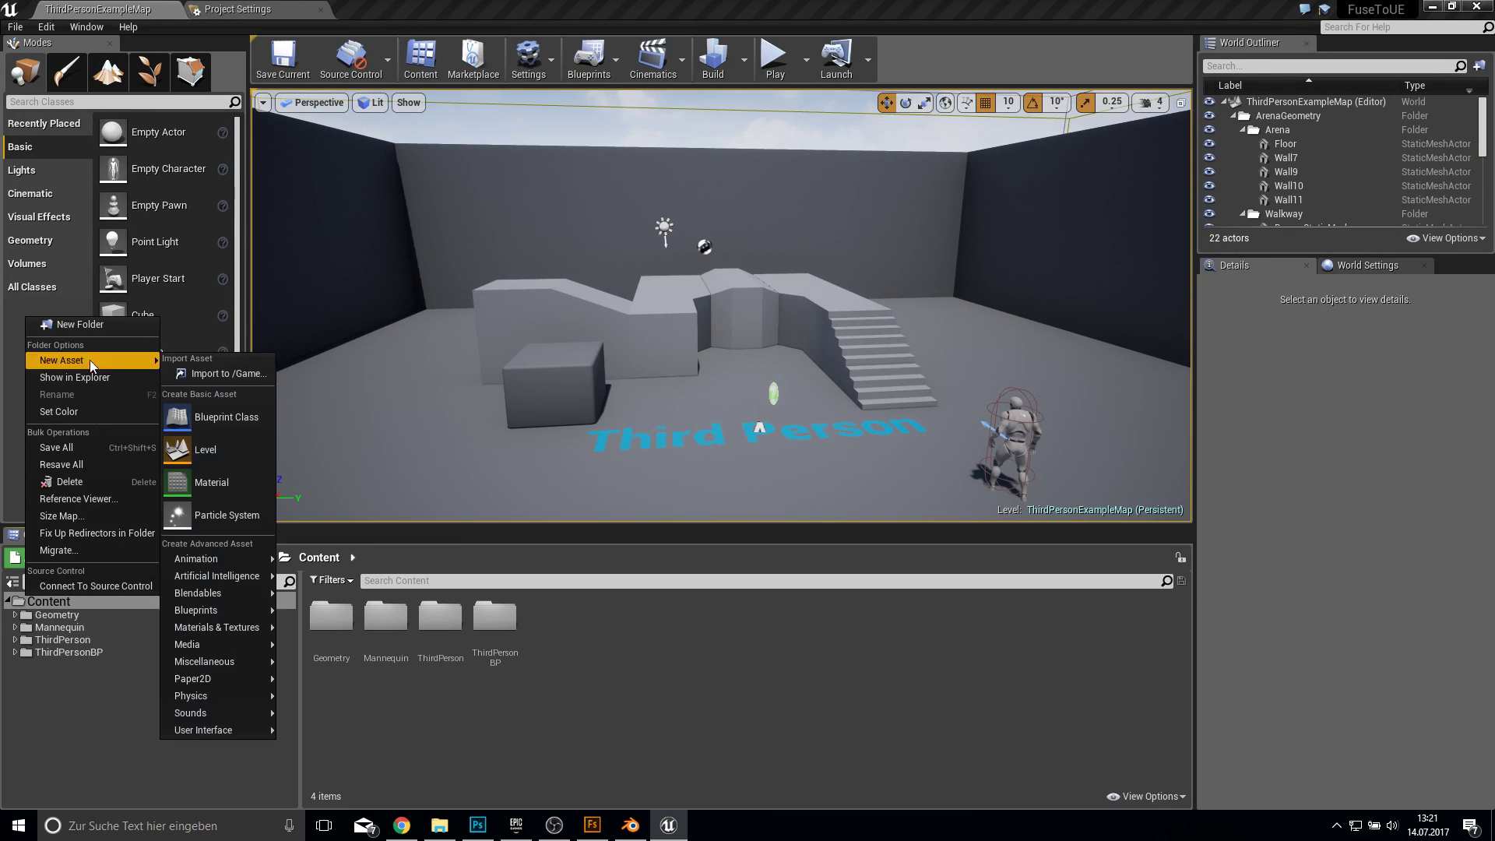
pyautogui.click(80, 325)
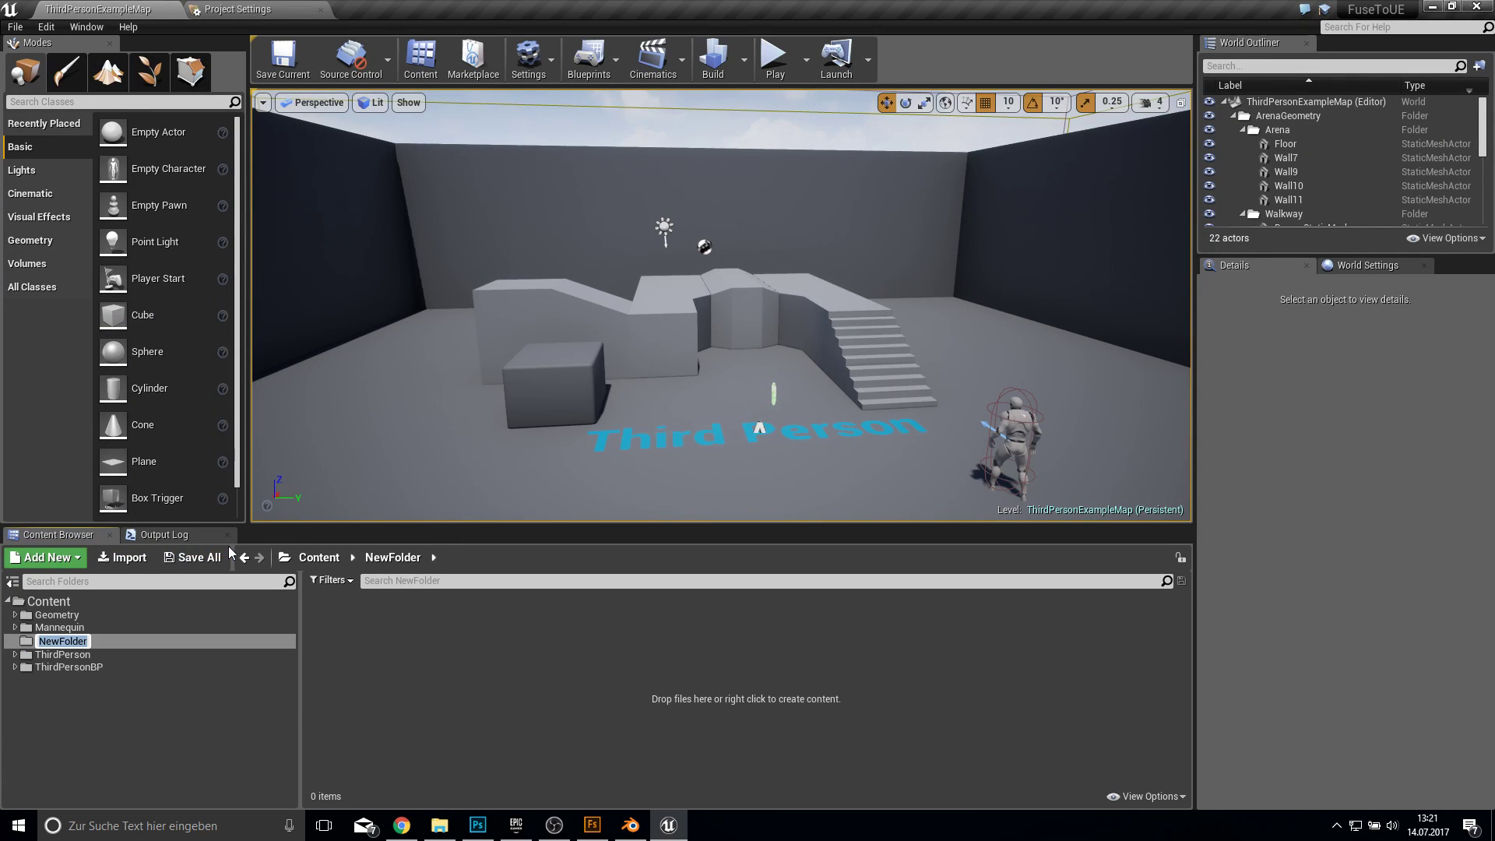
pyautogui.write('fuse')
pyautogui.press('Return')
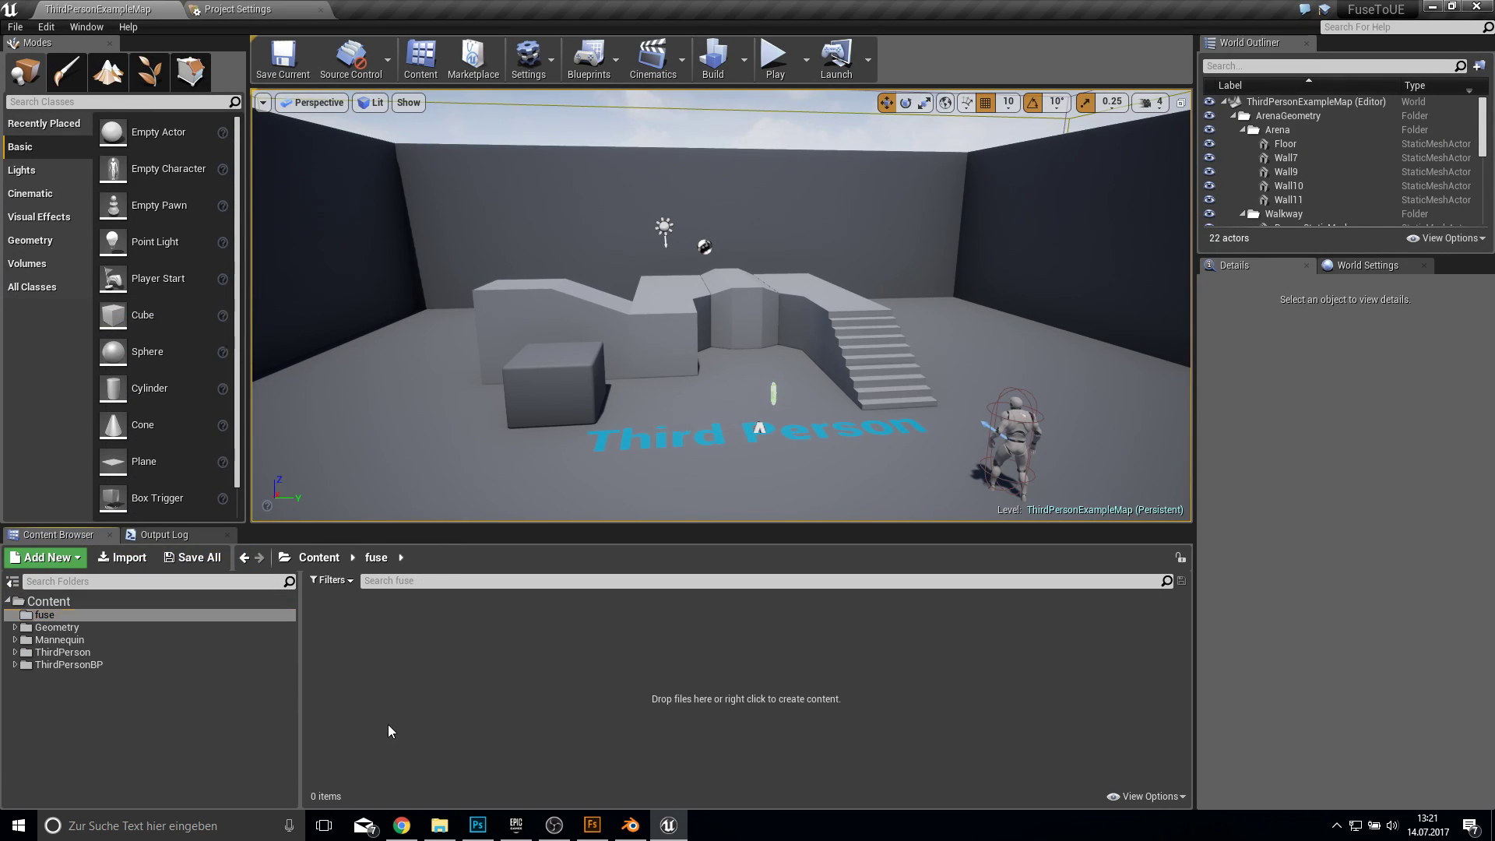
# Step: Import male.fbx from Fuse\blenderExport into the fuse folder using Import All, and dismiss the message log
pyautogui.click(115, 557)
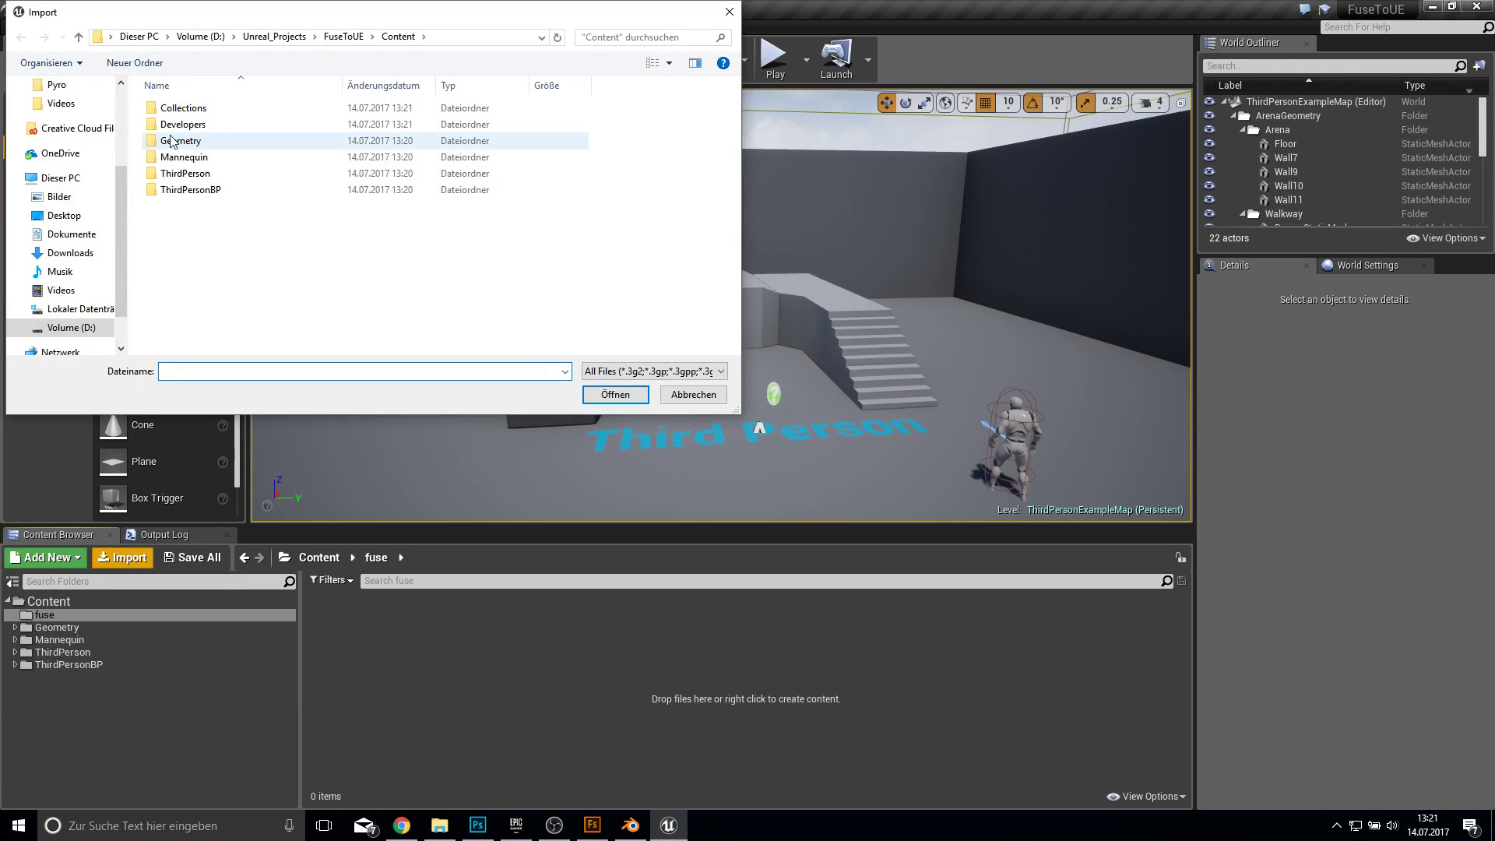
pyautogui.scroll(1, 119, 123)
pyautogui.click(56, 158)
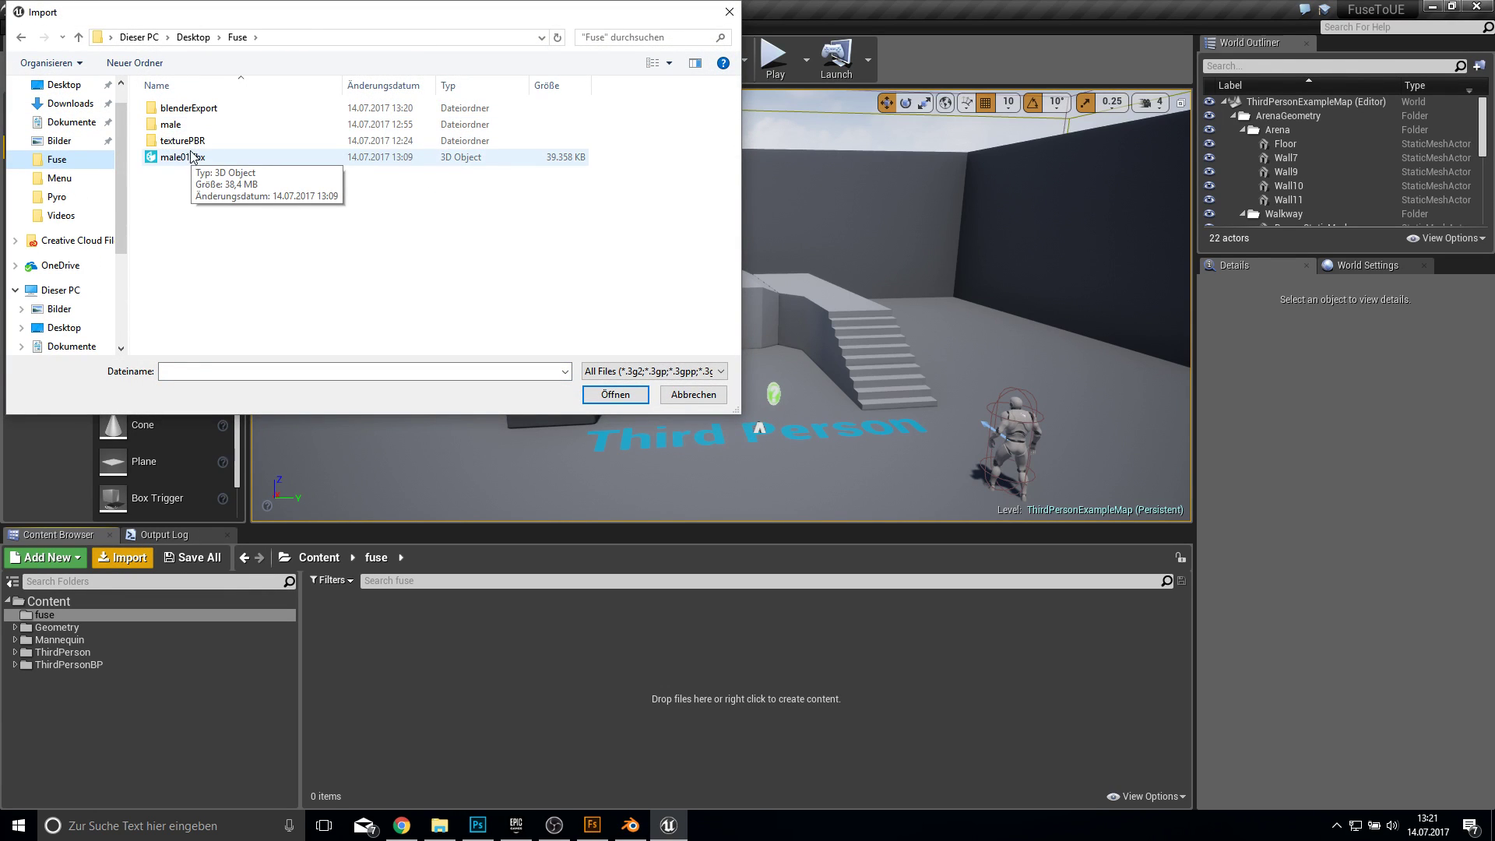
pyautogui.doubleClick(186, 109)
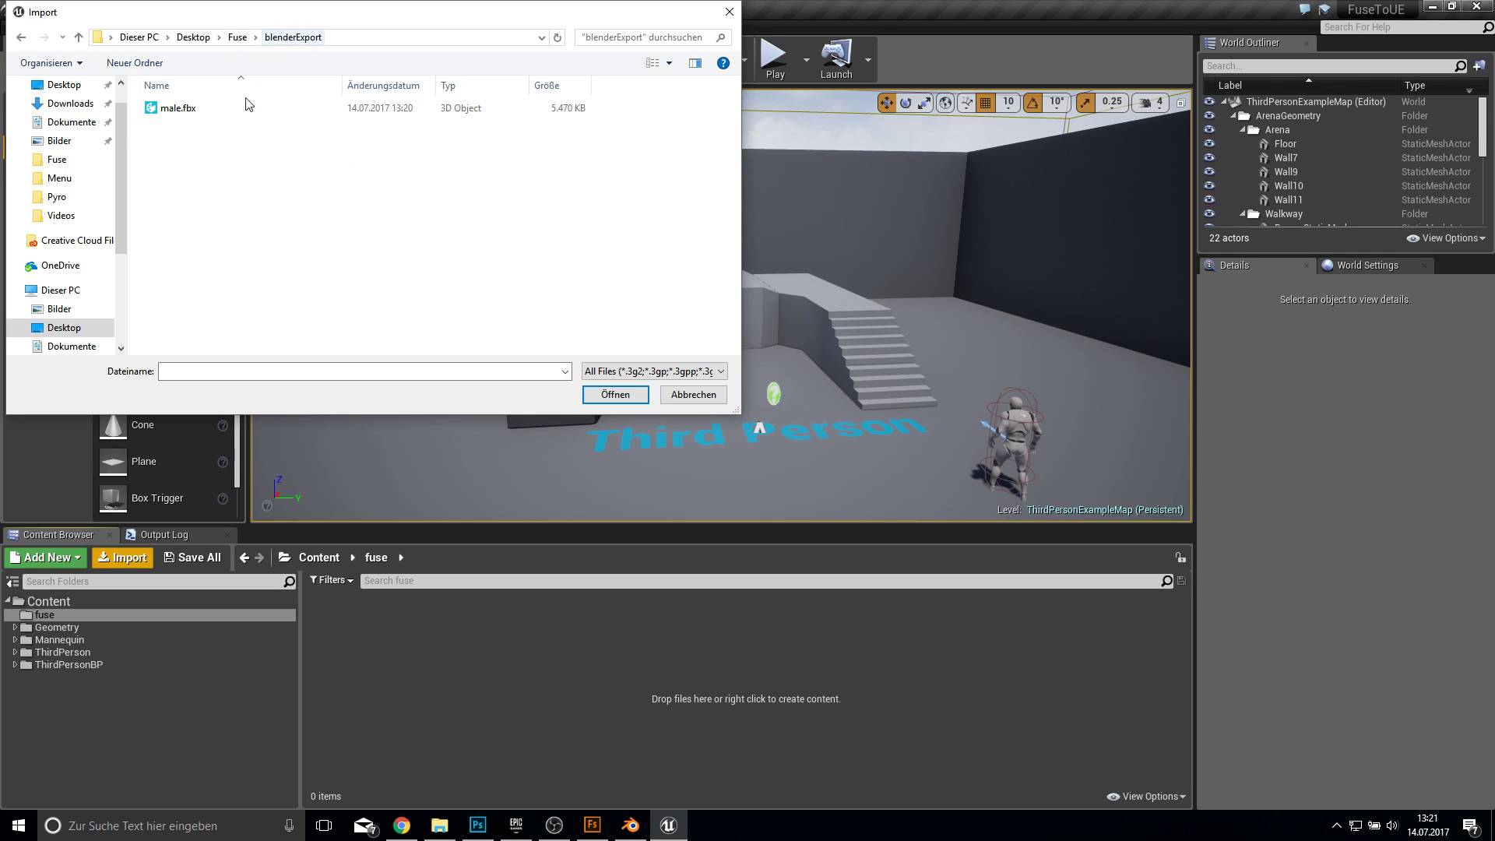
pyautogui.doubleClick(172, 109)
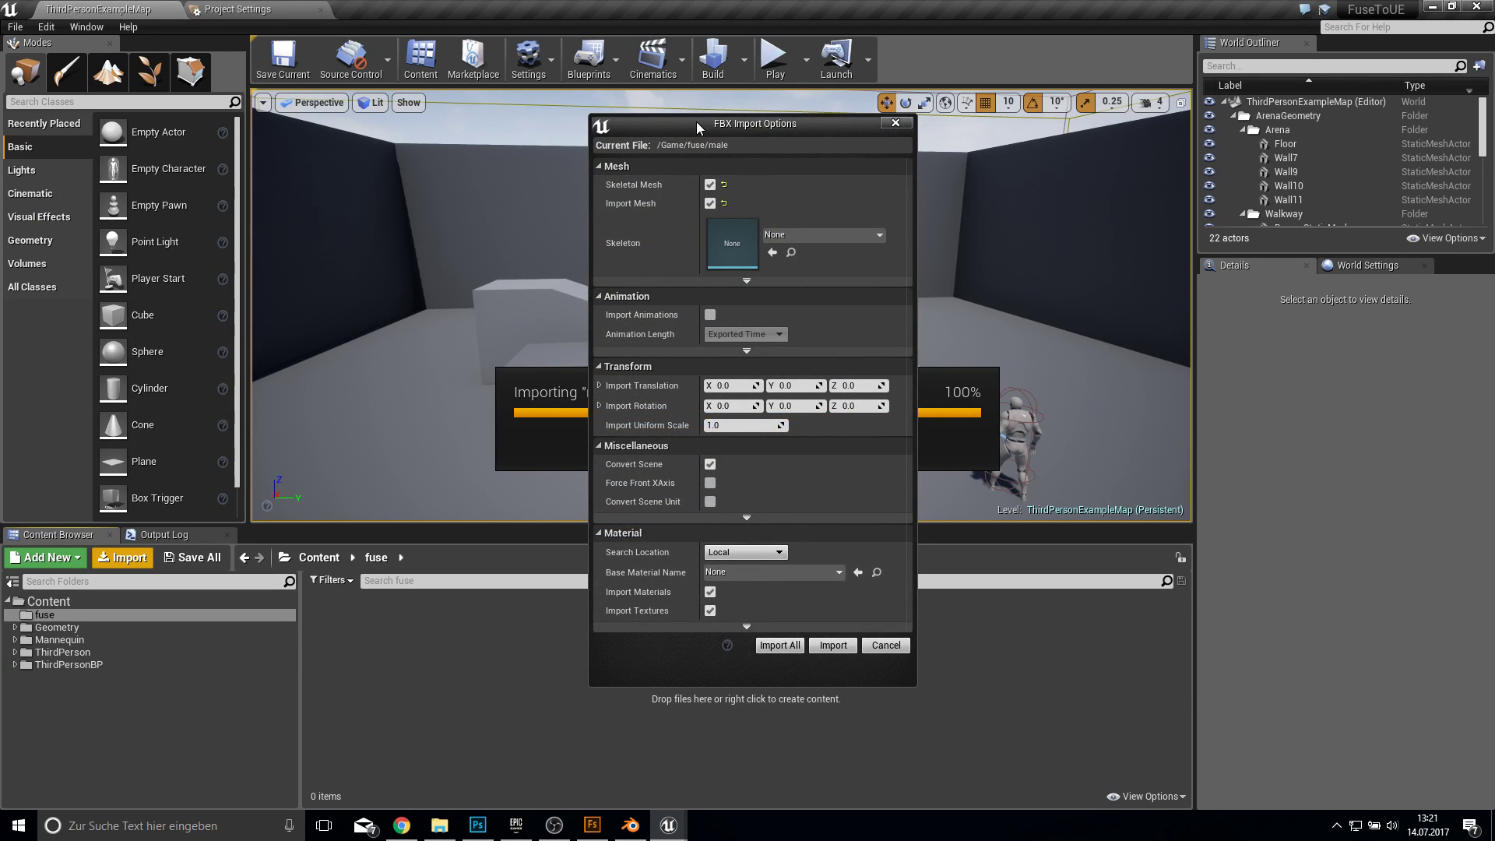
pyautogui.moveTo(696, 121); pyautogui.dragTo(891, 81)
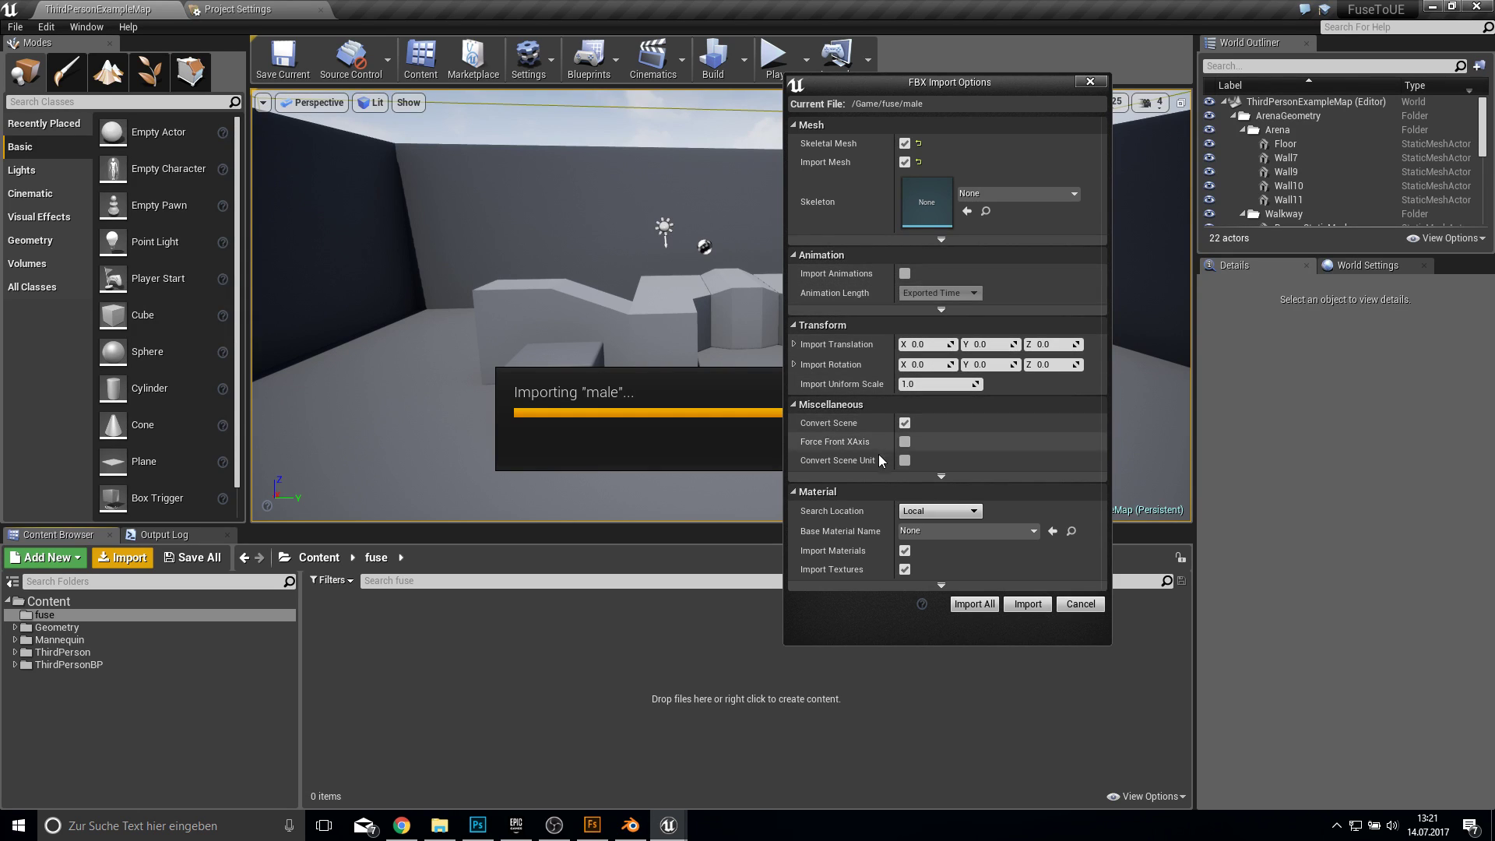
pyautogui.click(979, 606)
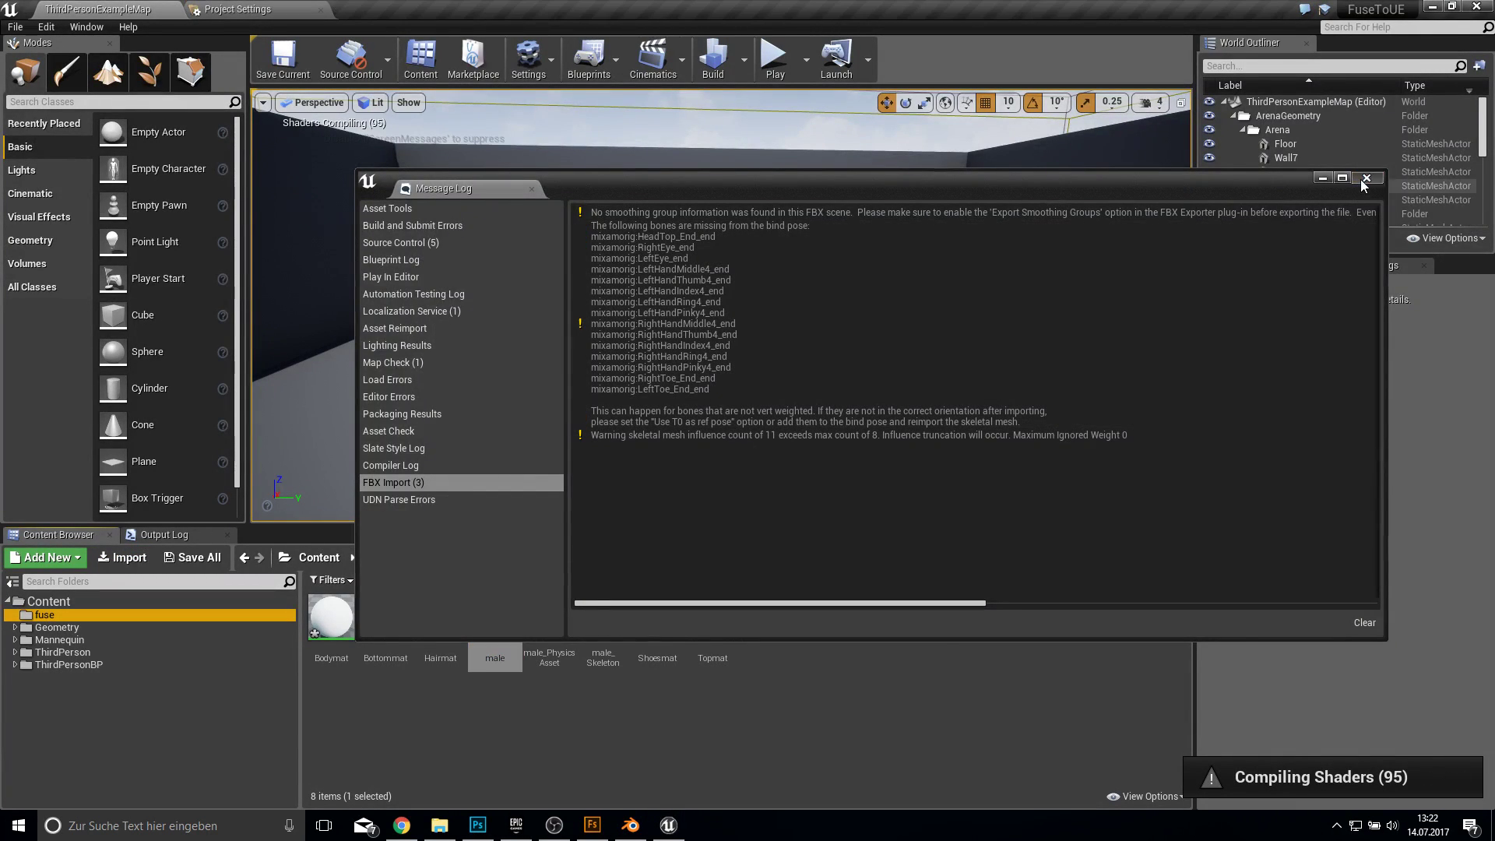
pyautogui.click(1366, 179)
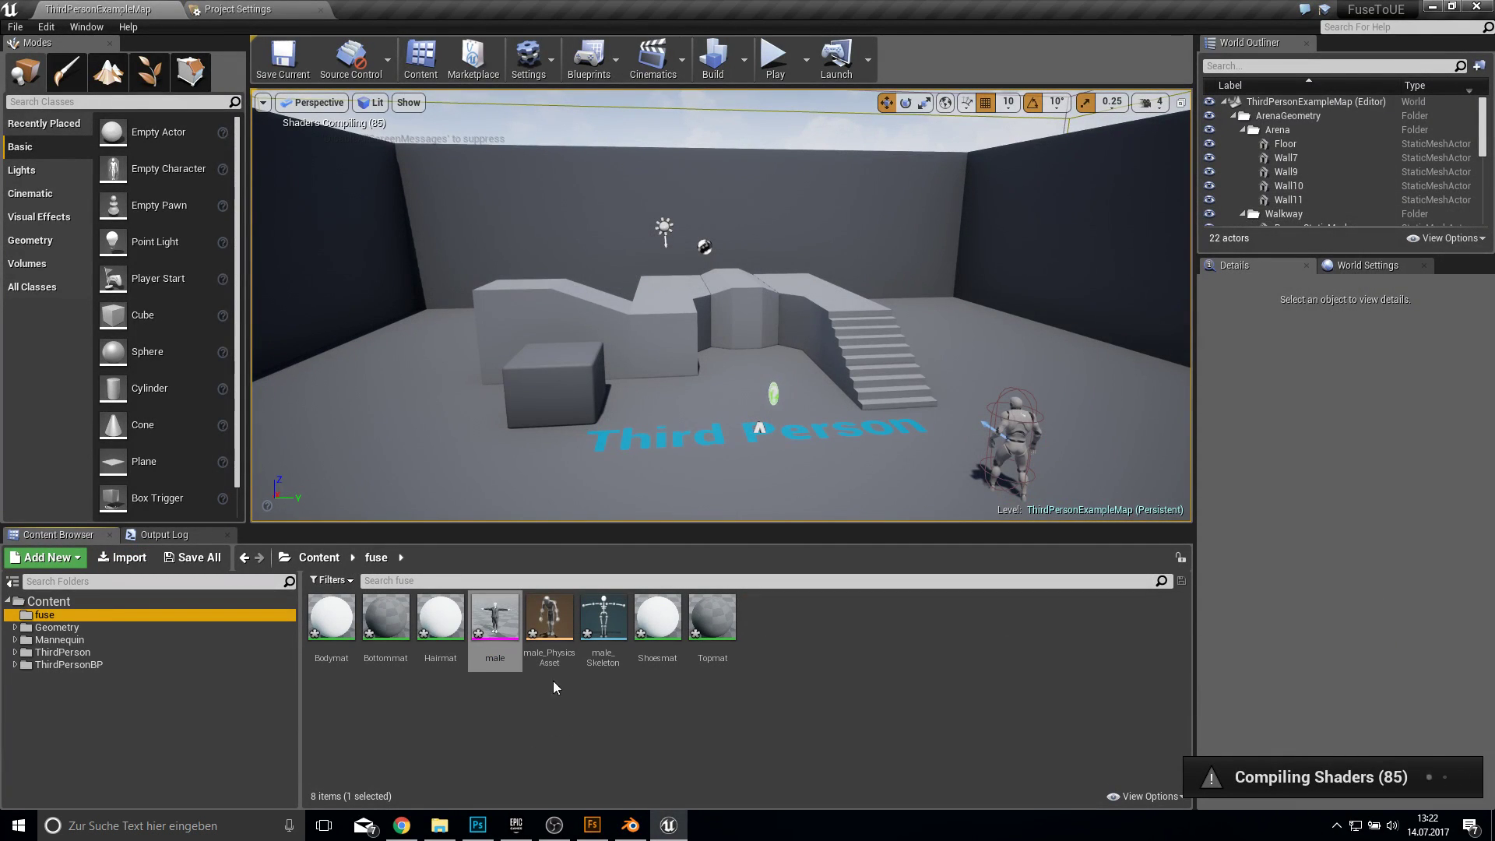
# Step: Place the male skeletal mesh in the level beside the cube and frame the whole character from the front
pyautogui.moveTo(495, 619); pyautogui.dragTo(455, 430)
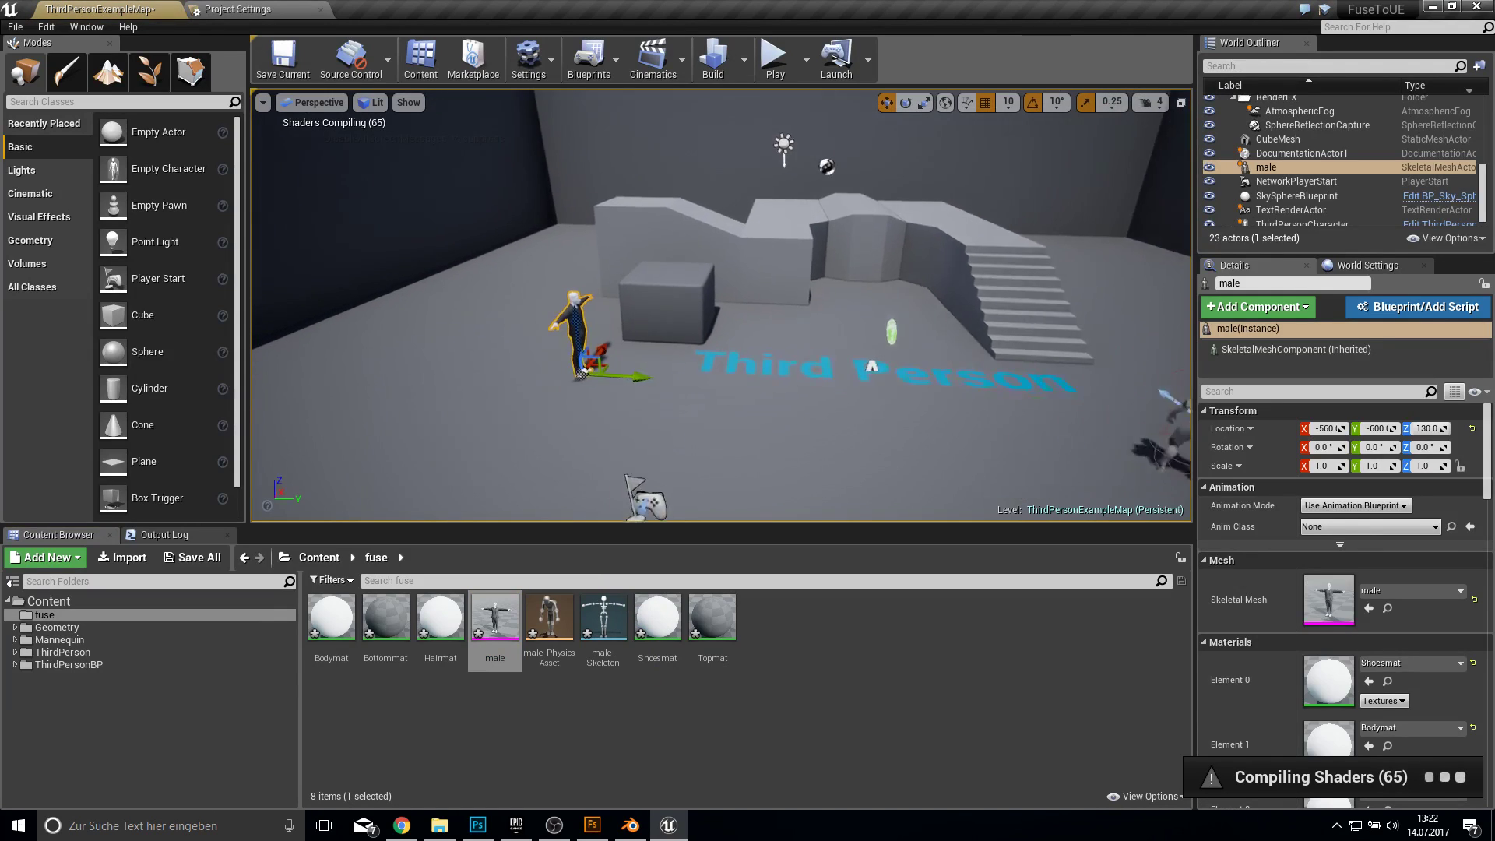
pyautogui.press('f')
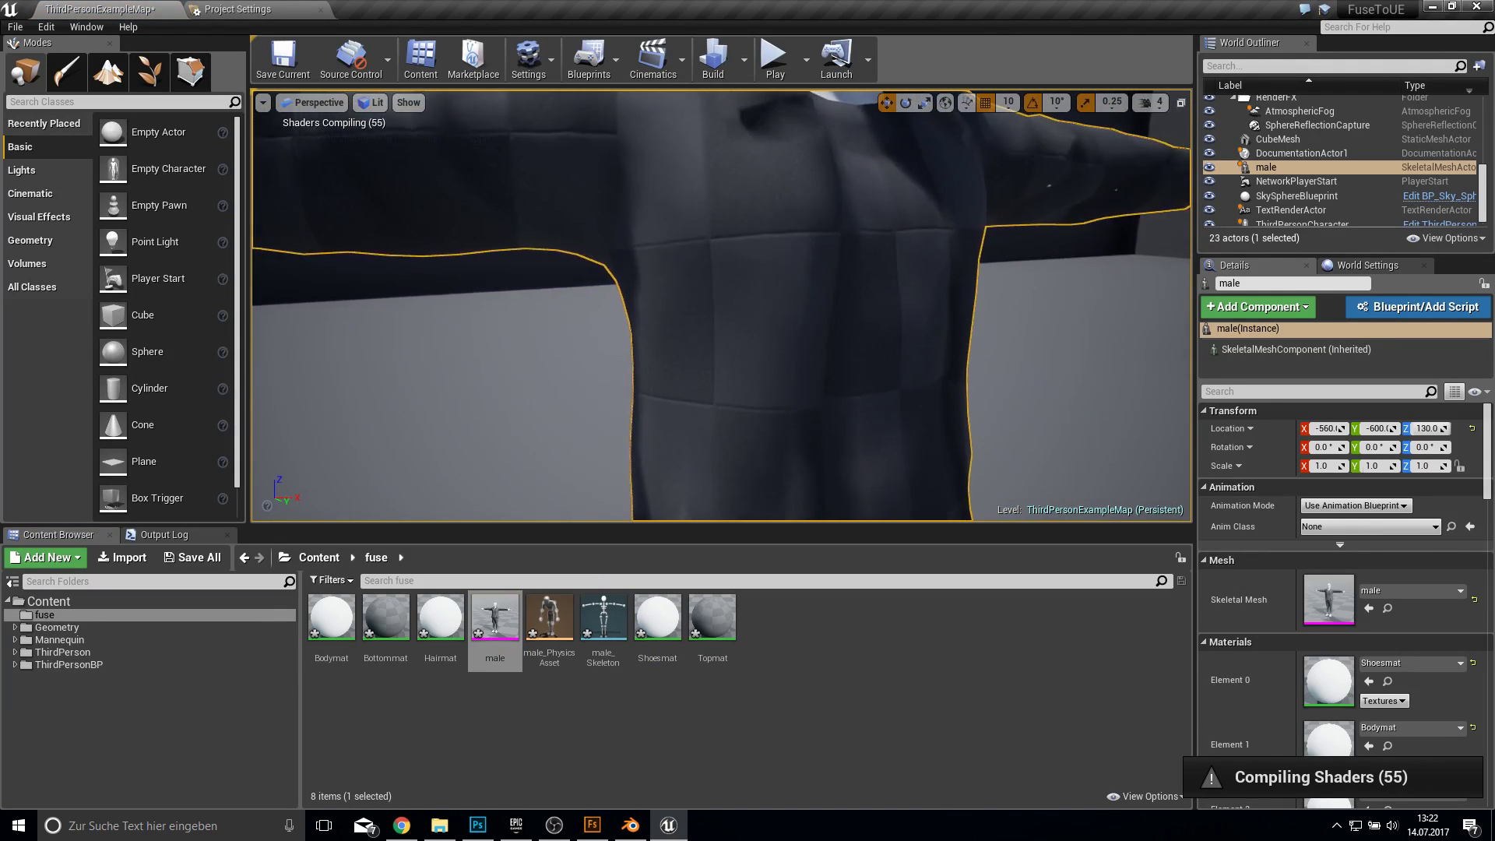
pyautogui.press('s')
pyautogui.moveTo(455, 430); pyautogui.dragTo(472, 442, button='right')
pyautogui.press('w')
pyautogui.press('s')
pyautogui.press('w')
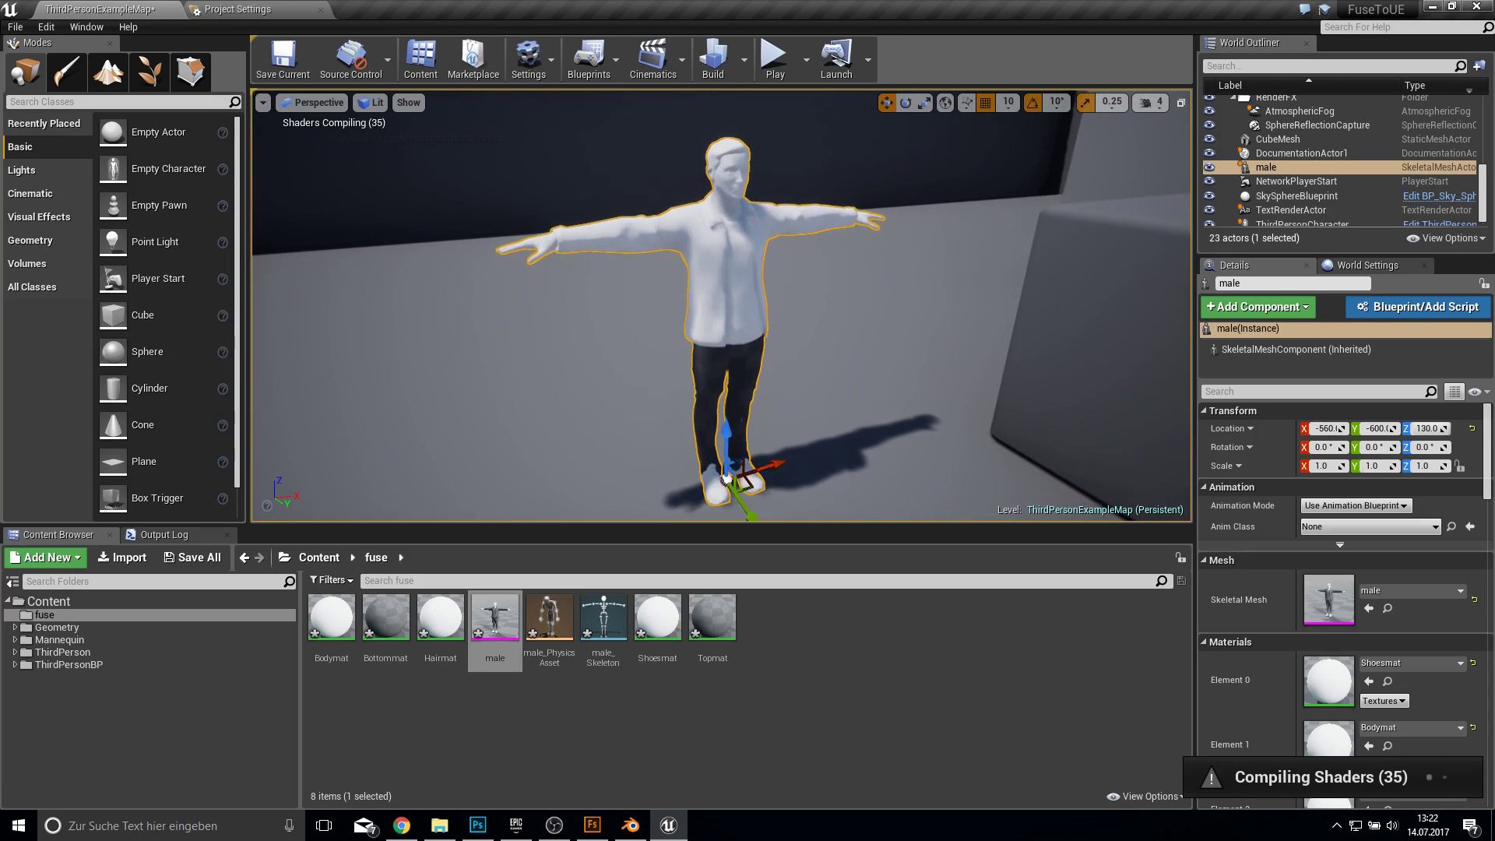
# Step: Start an import into the fuse folder and browse to the Fuse\texturePBR\male texture folder
pyautogui.click(434, 710)
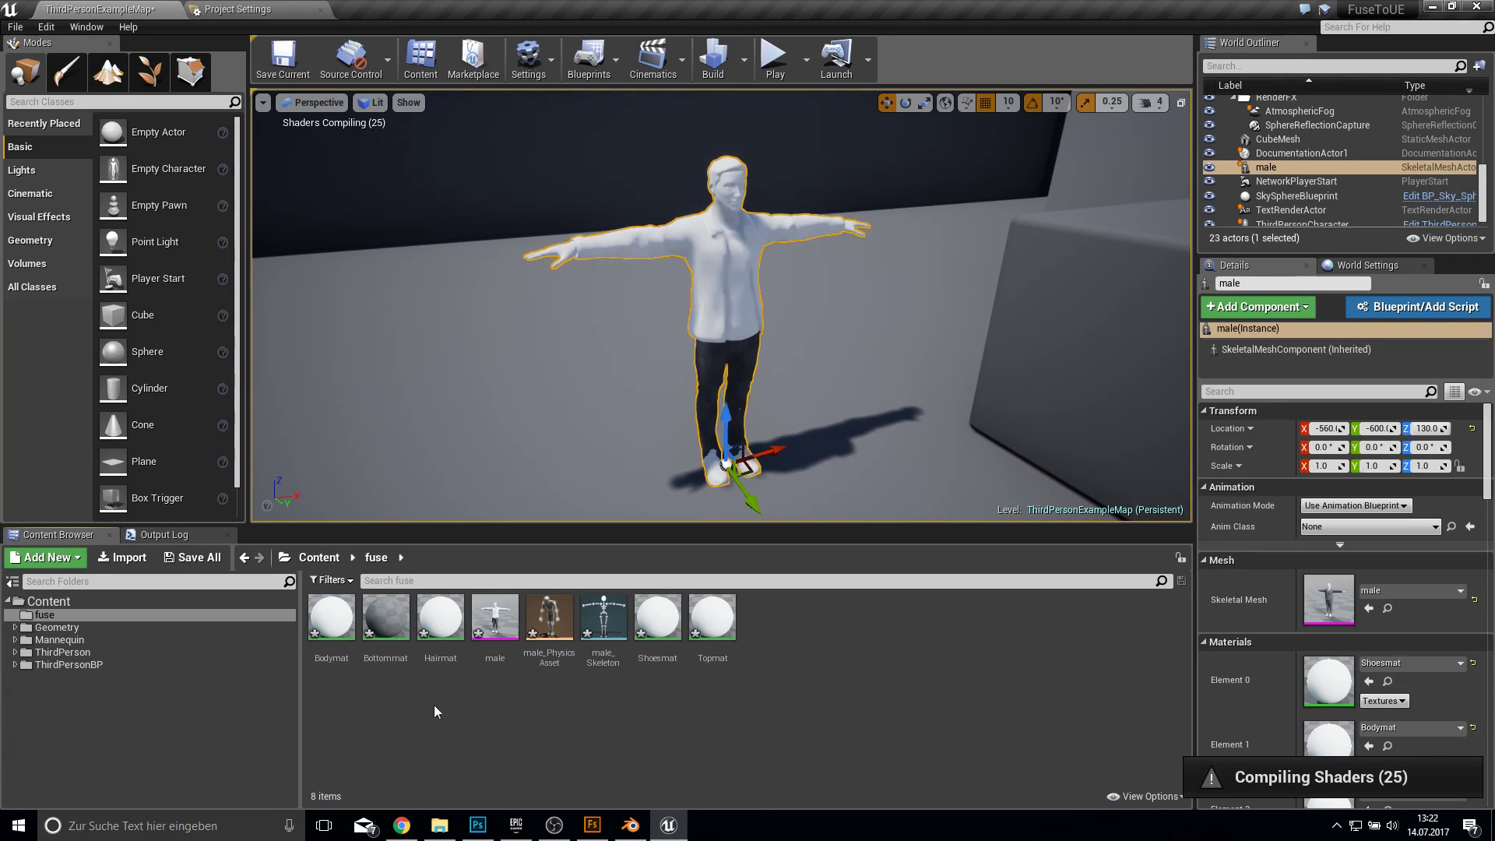
pyautogui.click(127, 559)
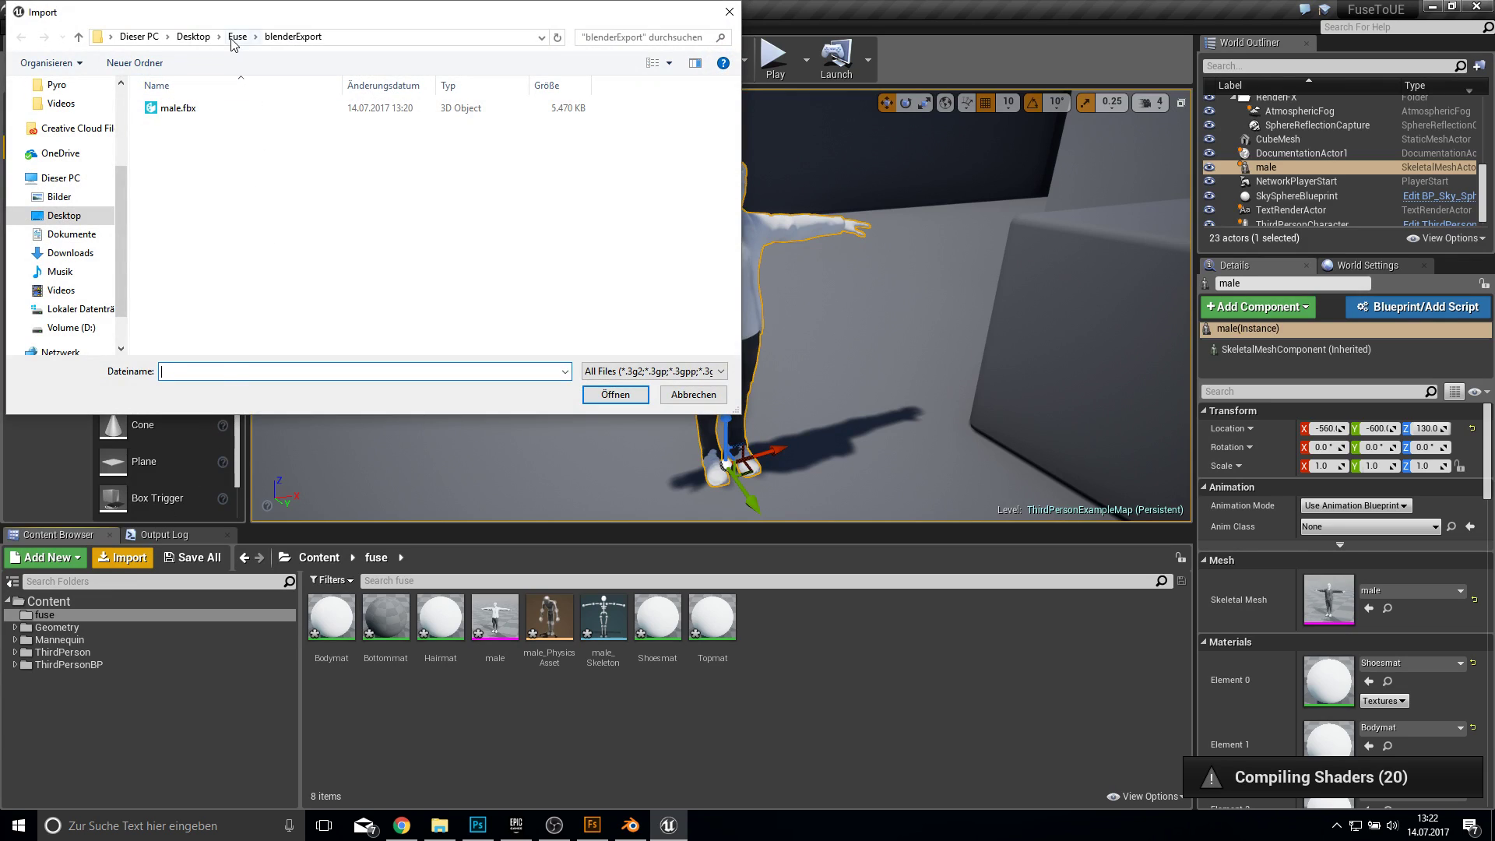
pyautogui.click(236, 38)
pyautogui.doubleClick(191, 140)
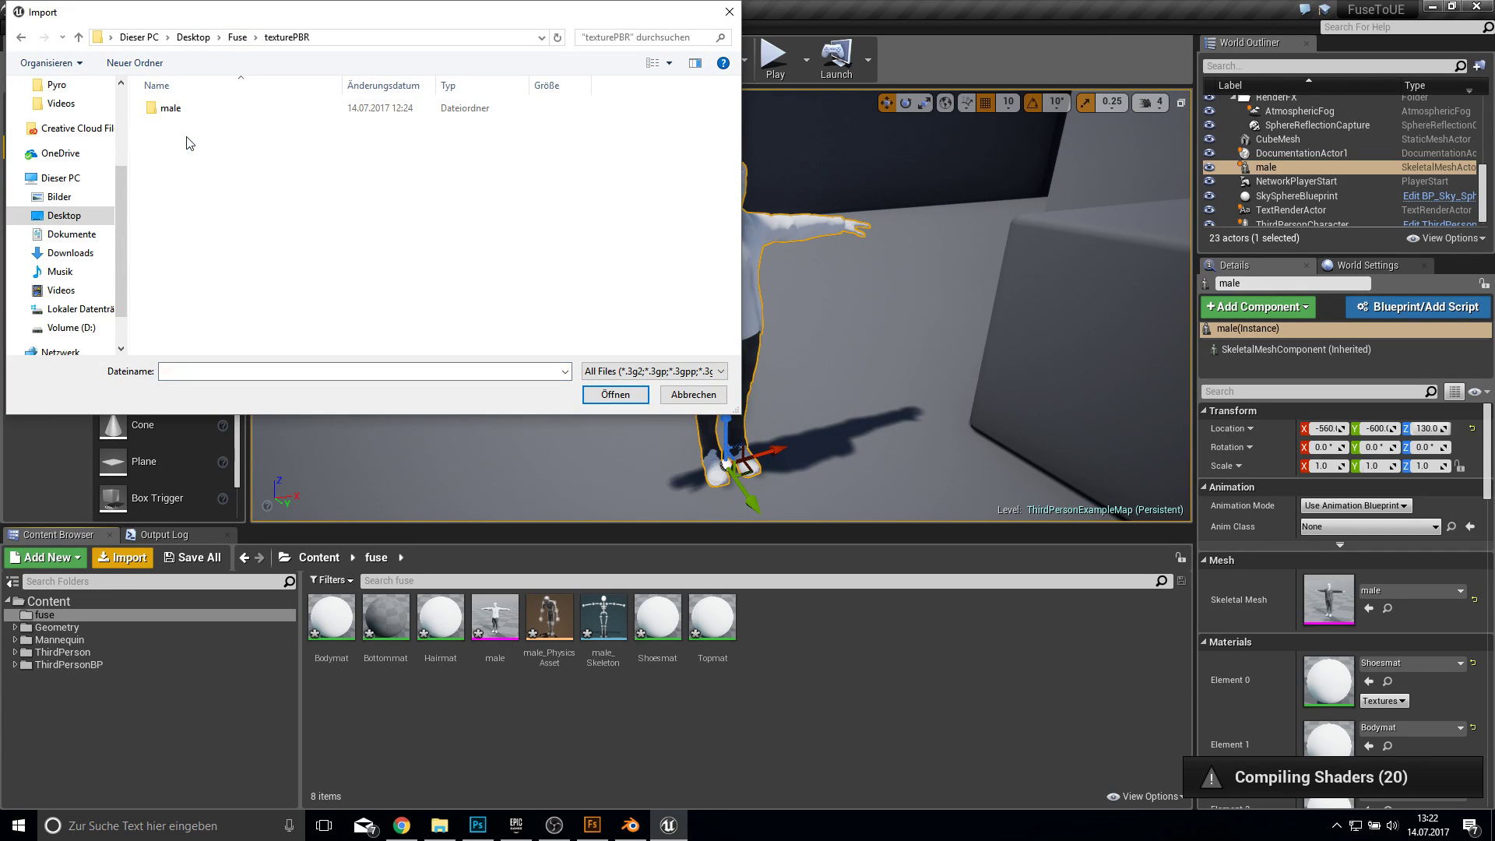
pyautogui.doubleClick(191, 111)
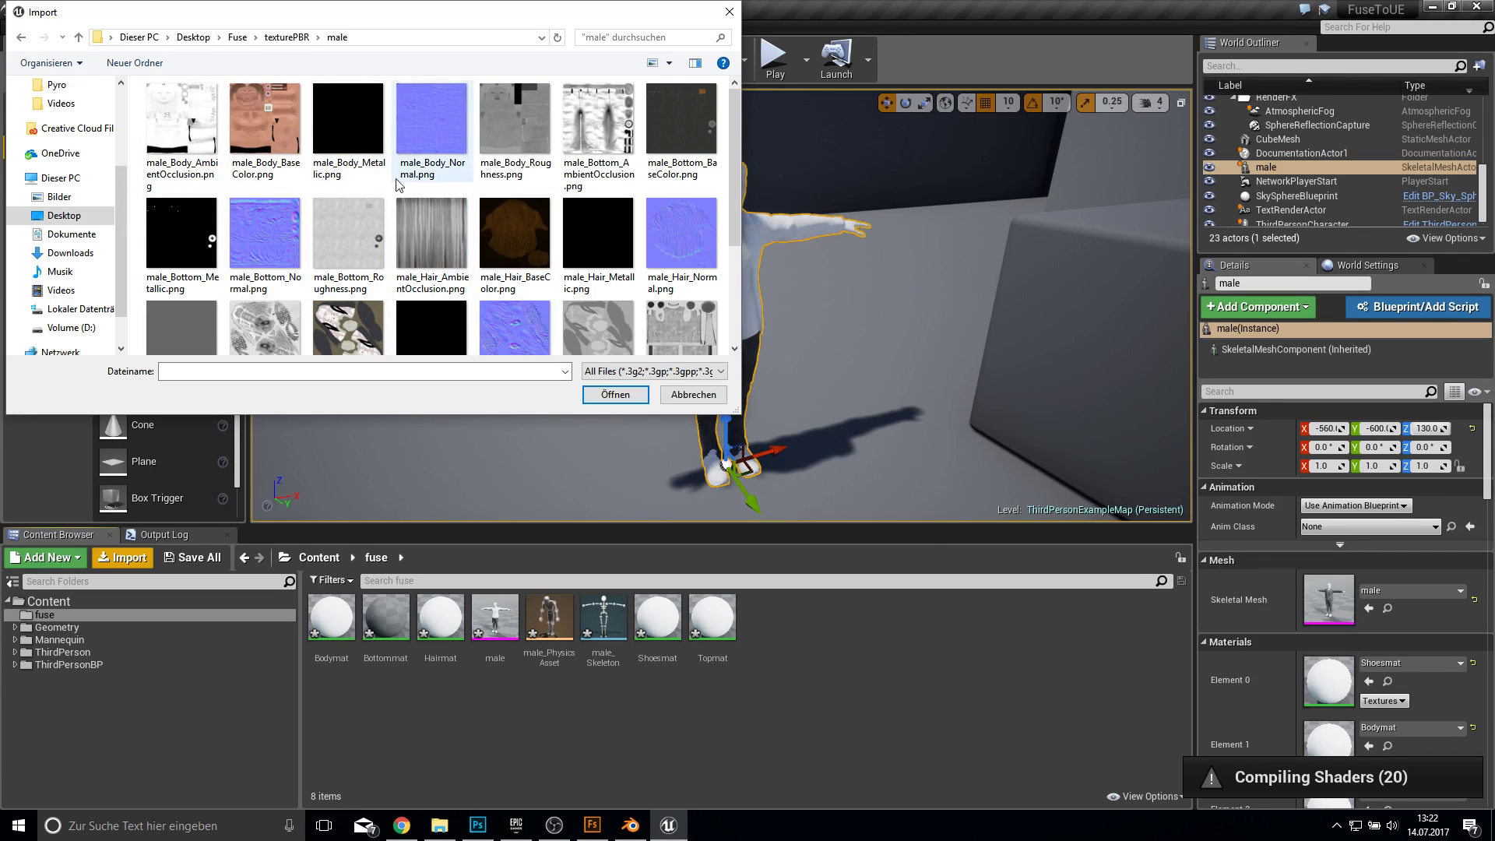
# Step: Switch to Adobe Fuse CC, review the Export Textures settings, close them without exporting and return to Unreal Engine
pyautogui.click(599, 831)
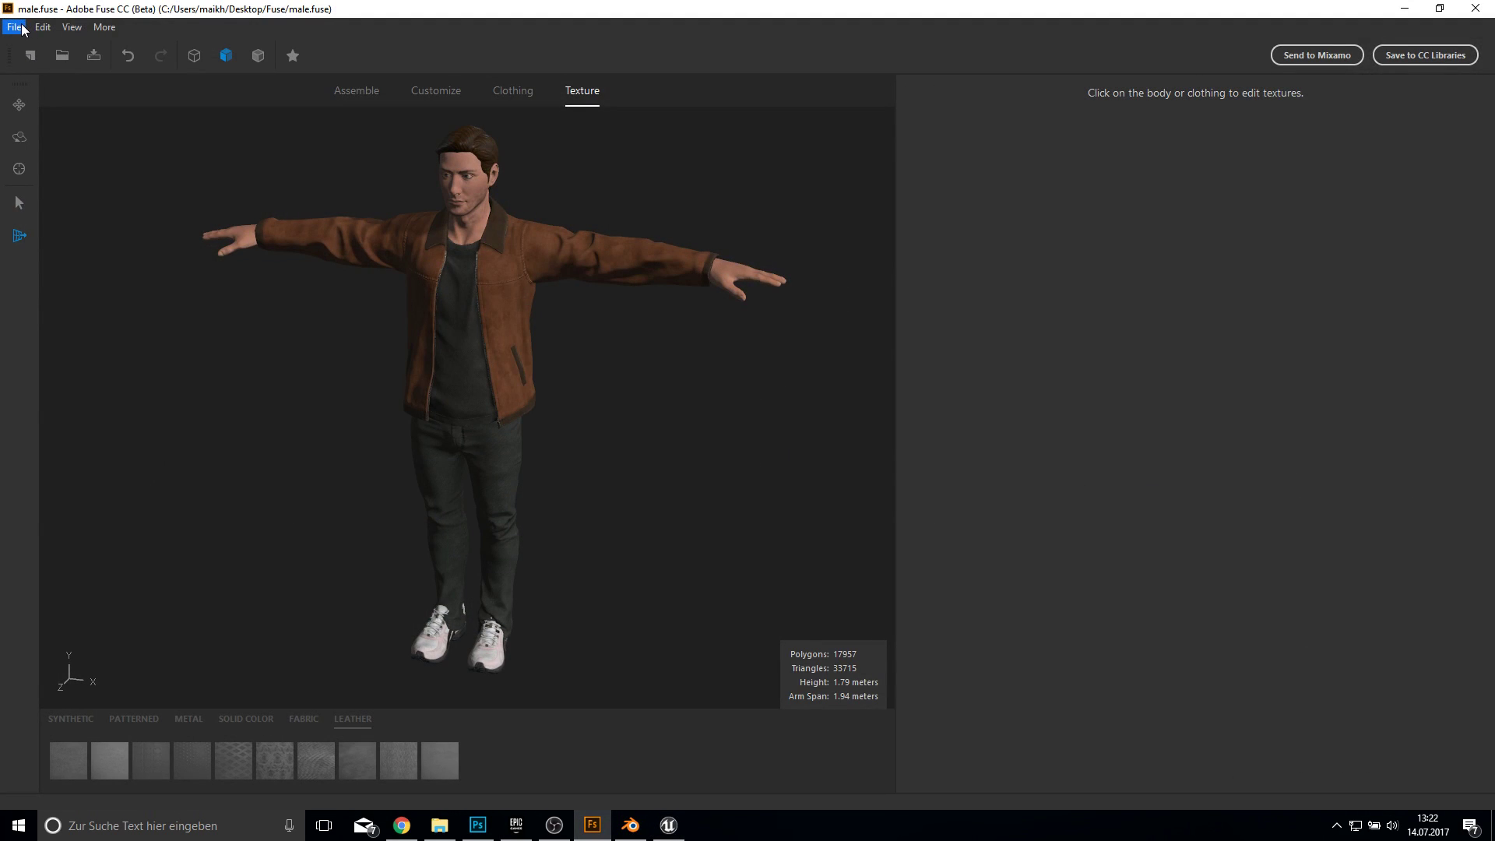
pyautogui.click(22, 29)
pyautogui.moveTo(43, 214)
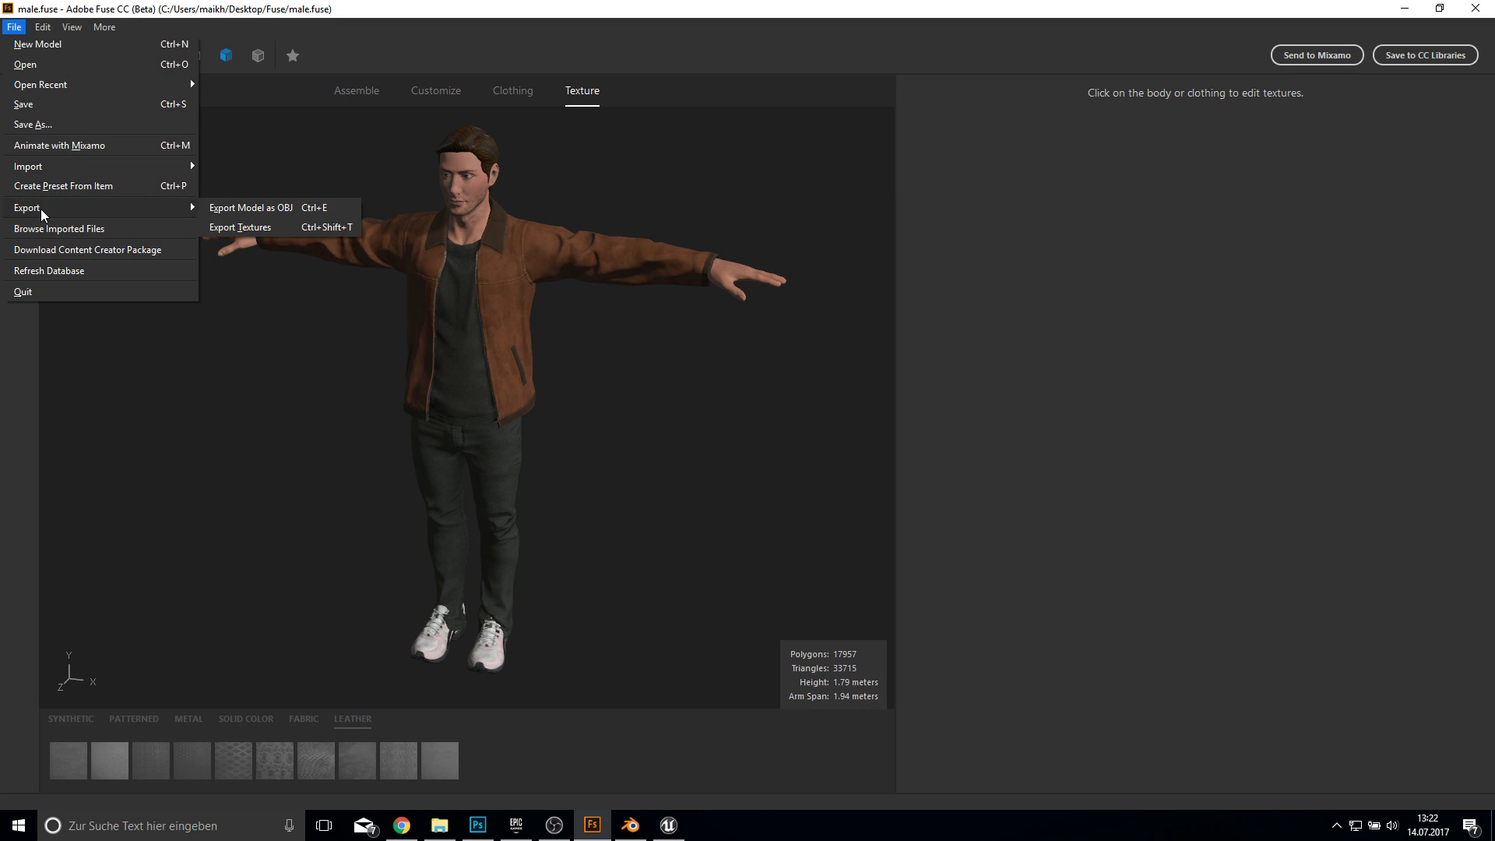
pyautogui.click(268, 227)
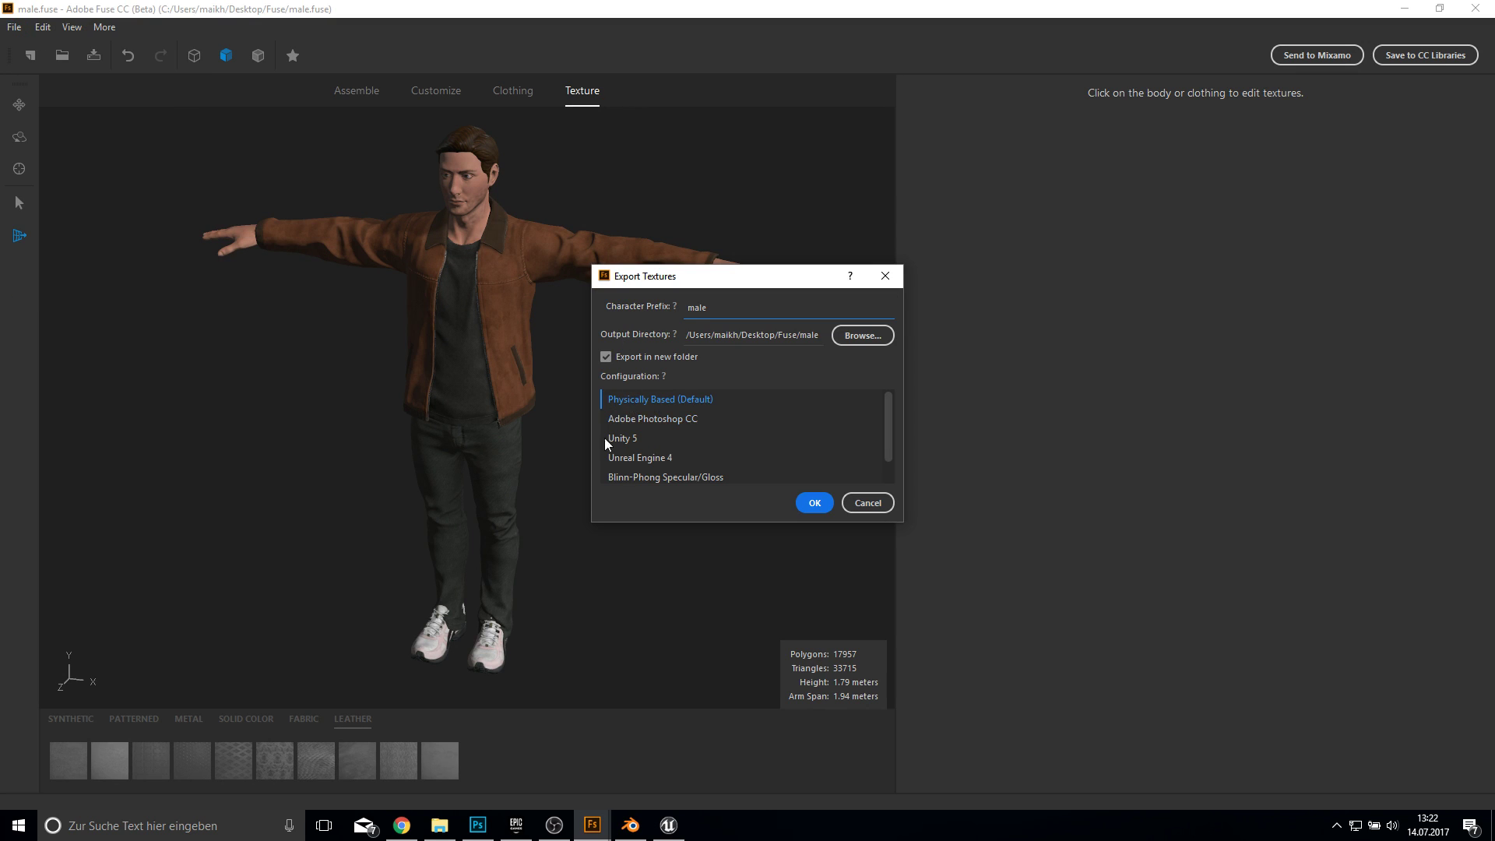
pyautogui.click(886, 276)
pyautogui.hotkey('alt', 'Tab')
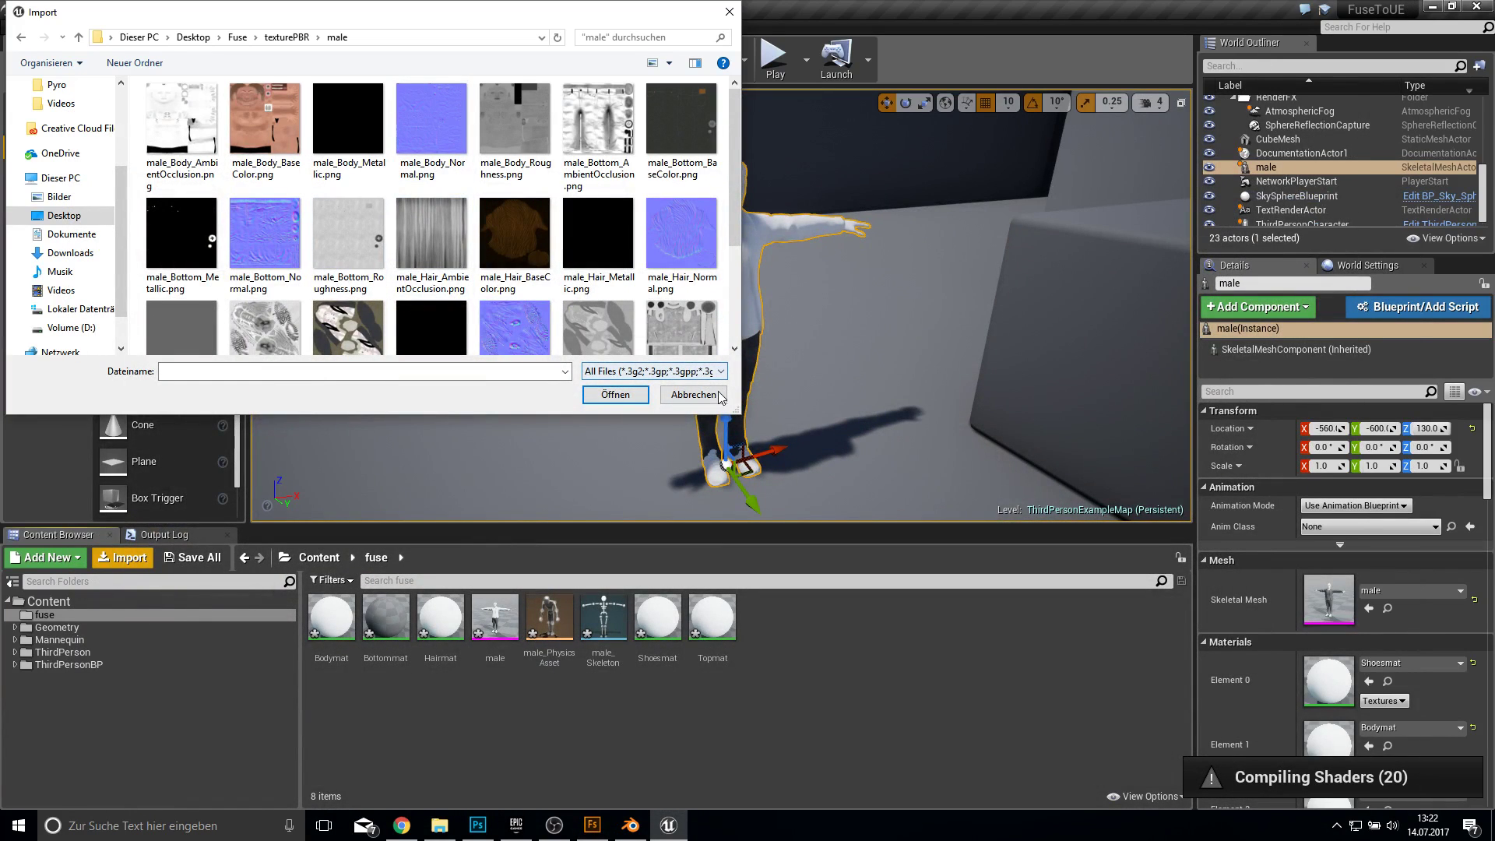
# Step: Enlarge the import dialog, select all the male PNG textures and import them into the fuse folder
pyautogui.moveTo(733, 409); pyautogui.dragTo(1030, 543)
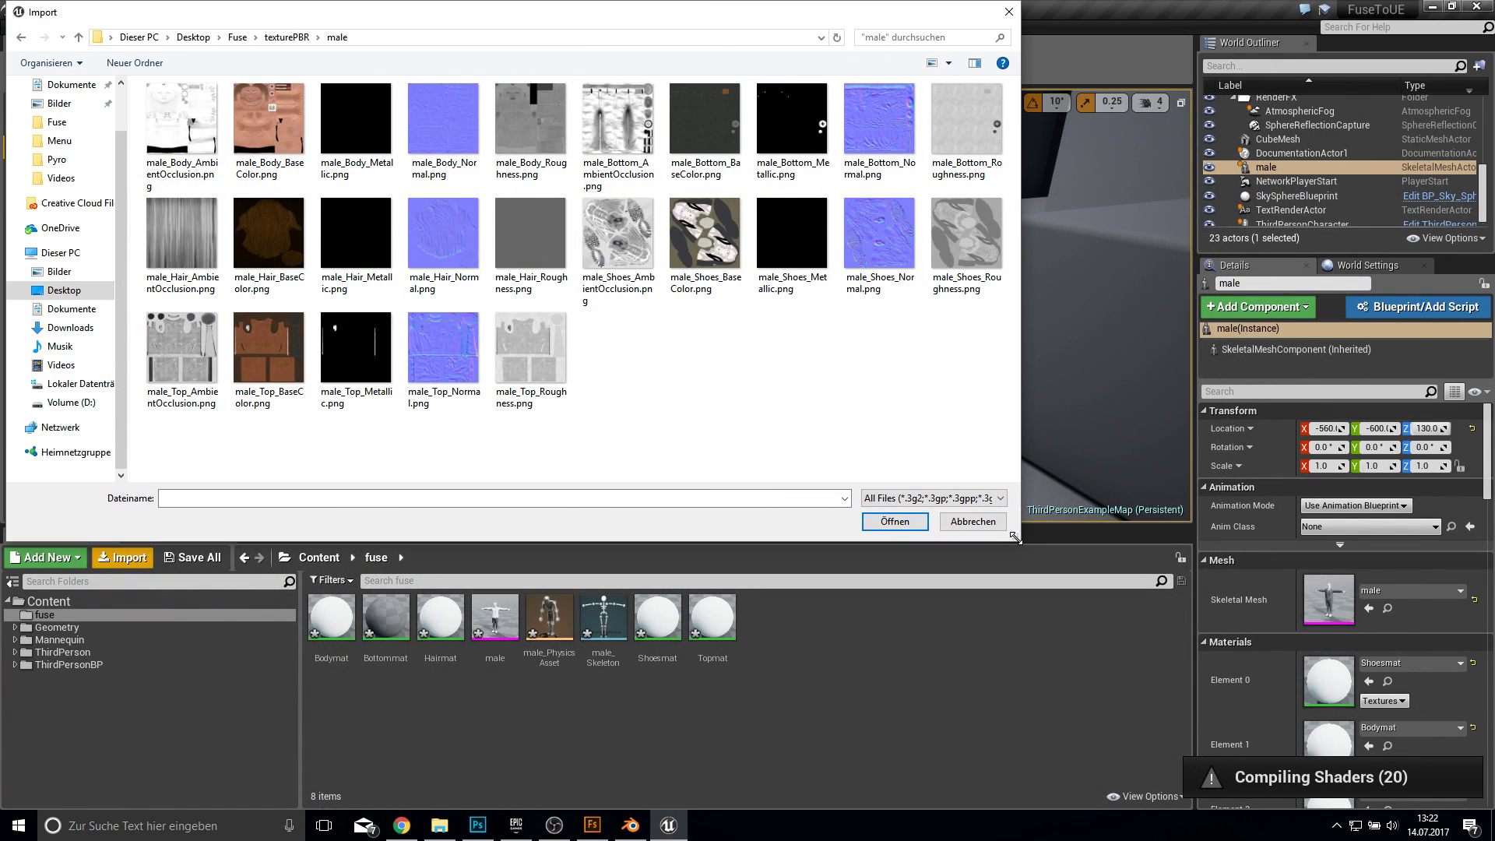
pyautogui.click(537, 358)
pyautogui.keyDown('shift'); pyautogui.click(182, 126); pyautogui.keyUp('shift')
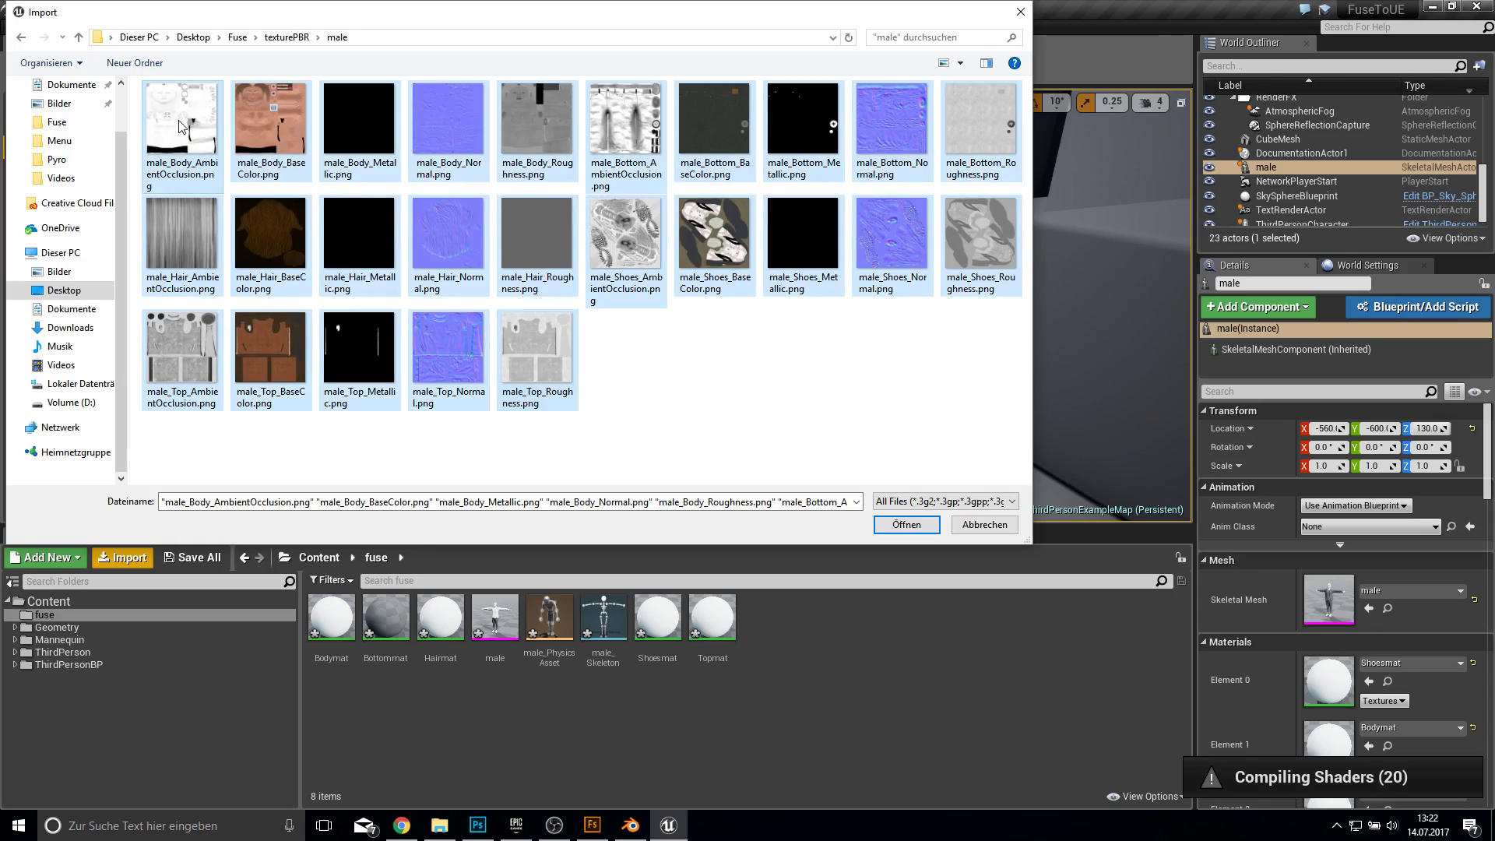
pyautogui.click(921, 527)
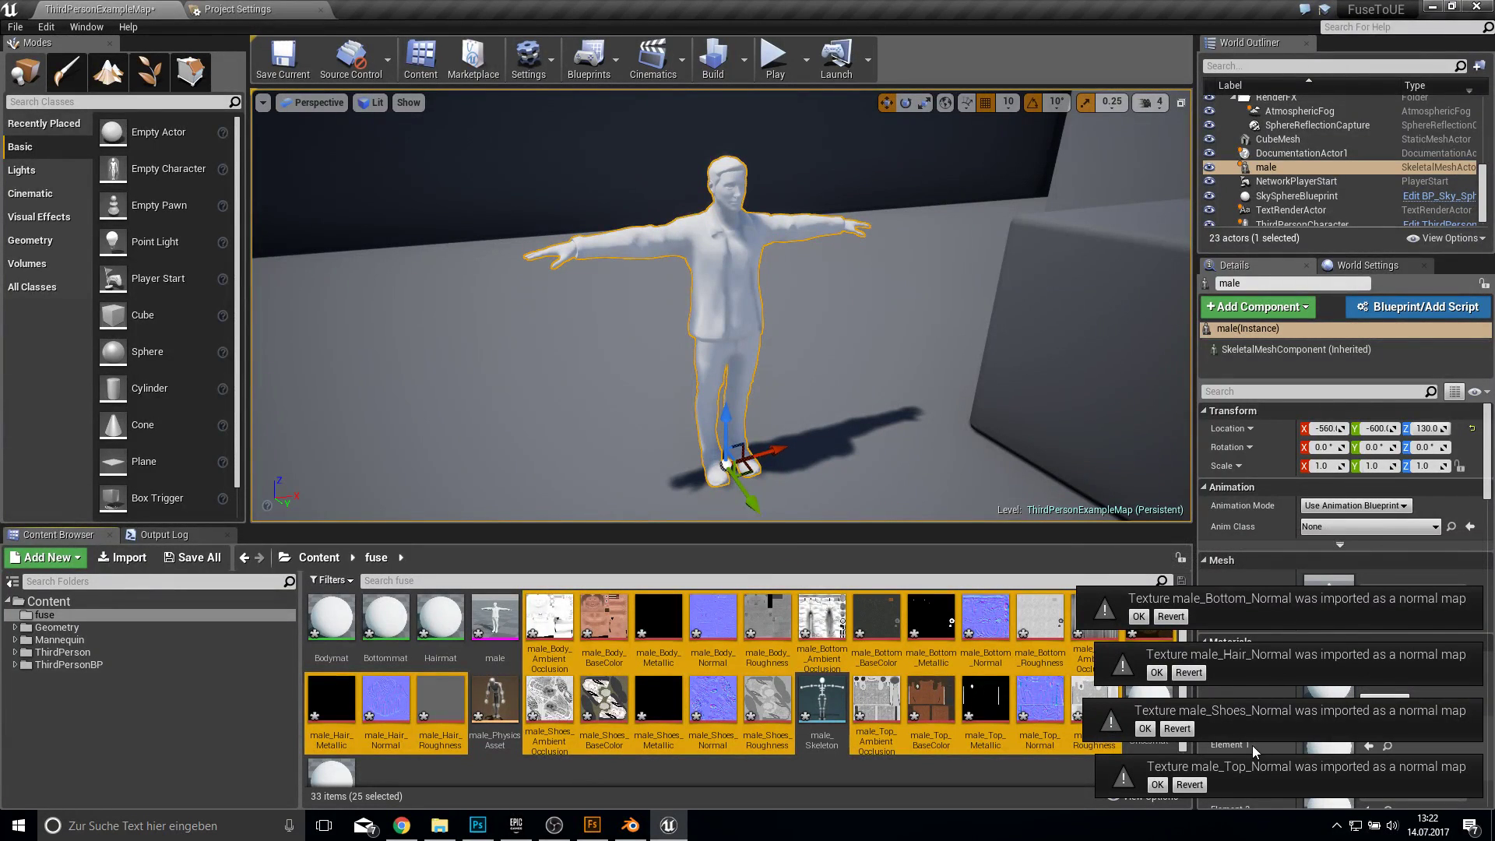
pyautogui.click(624, 782)
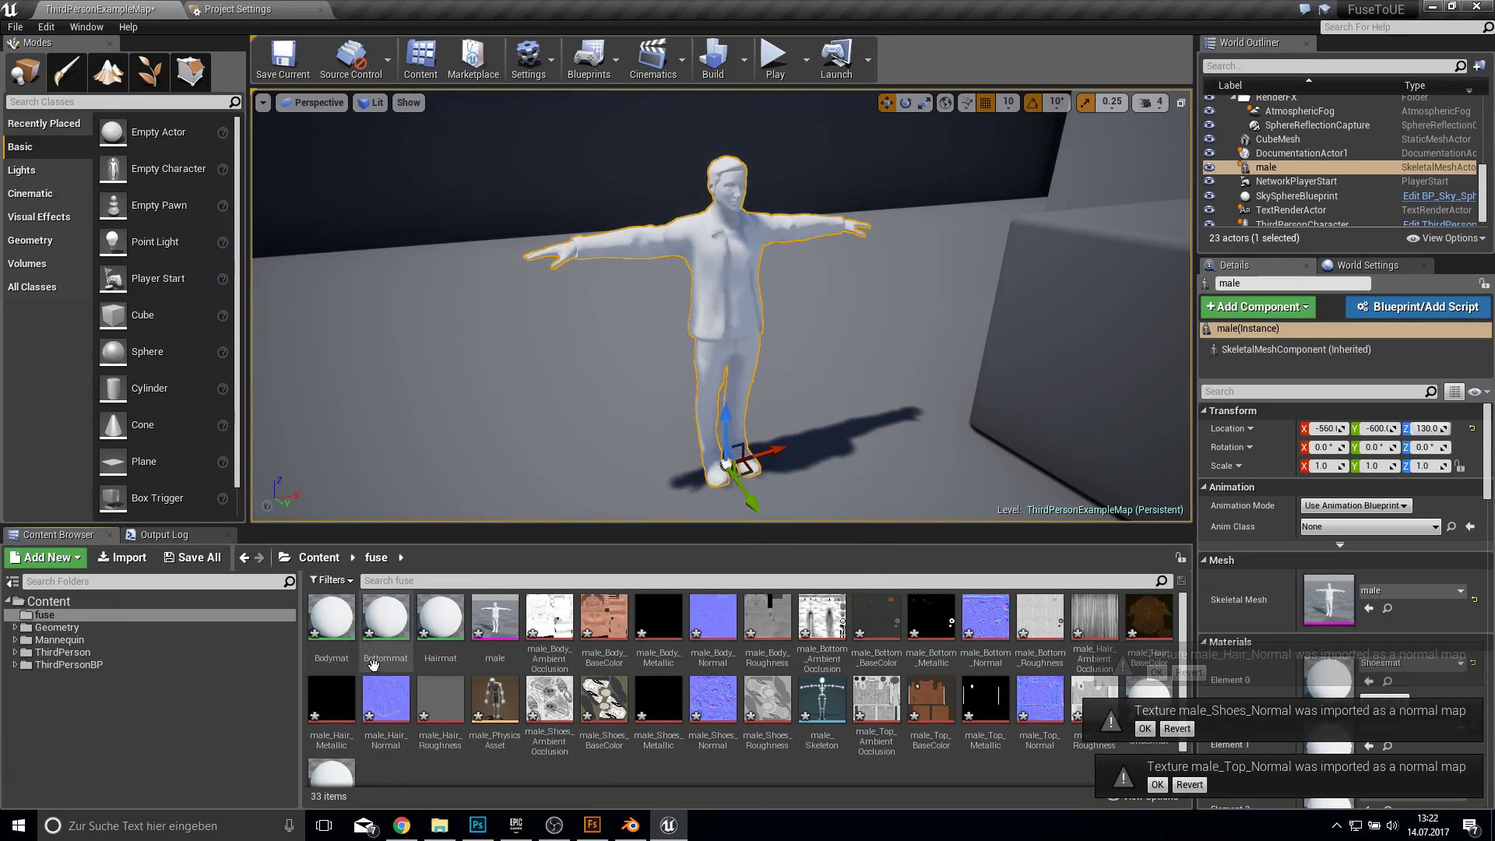
# Step: Open the Bodymat material, move its result node away from the vector parameter and delete that parameter
pyautogui.doubleClick(339, 649)
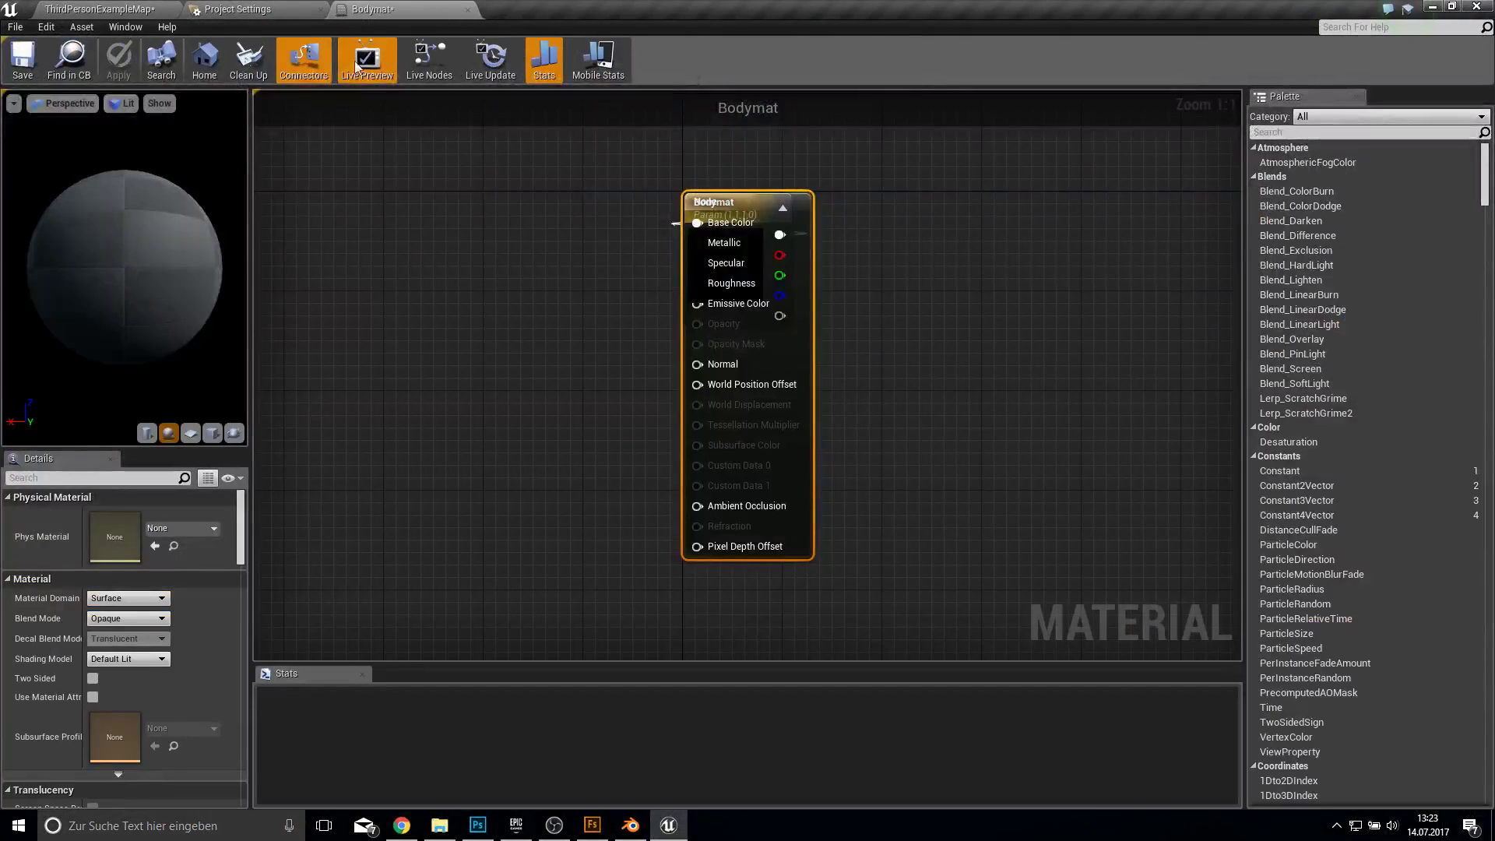
pyautogui.moveTo(723, 193); pyautogui.dragTo(994, 208)
pyautogui.click(750, 222)
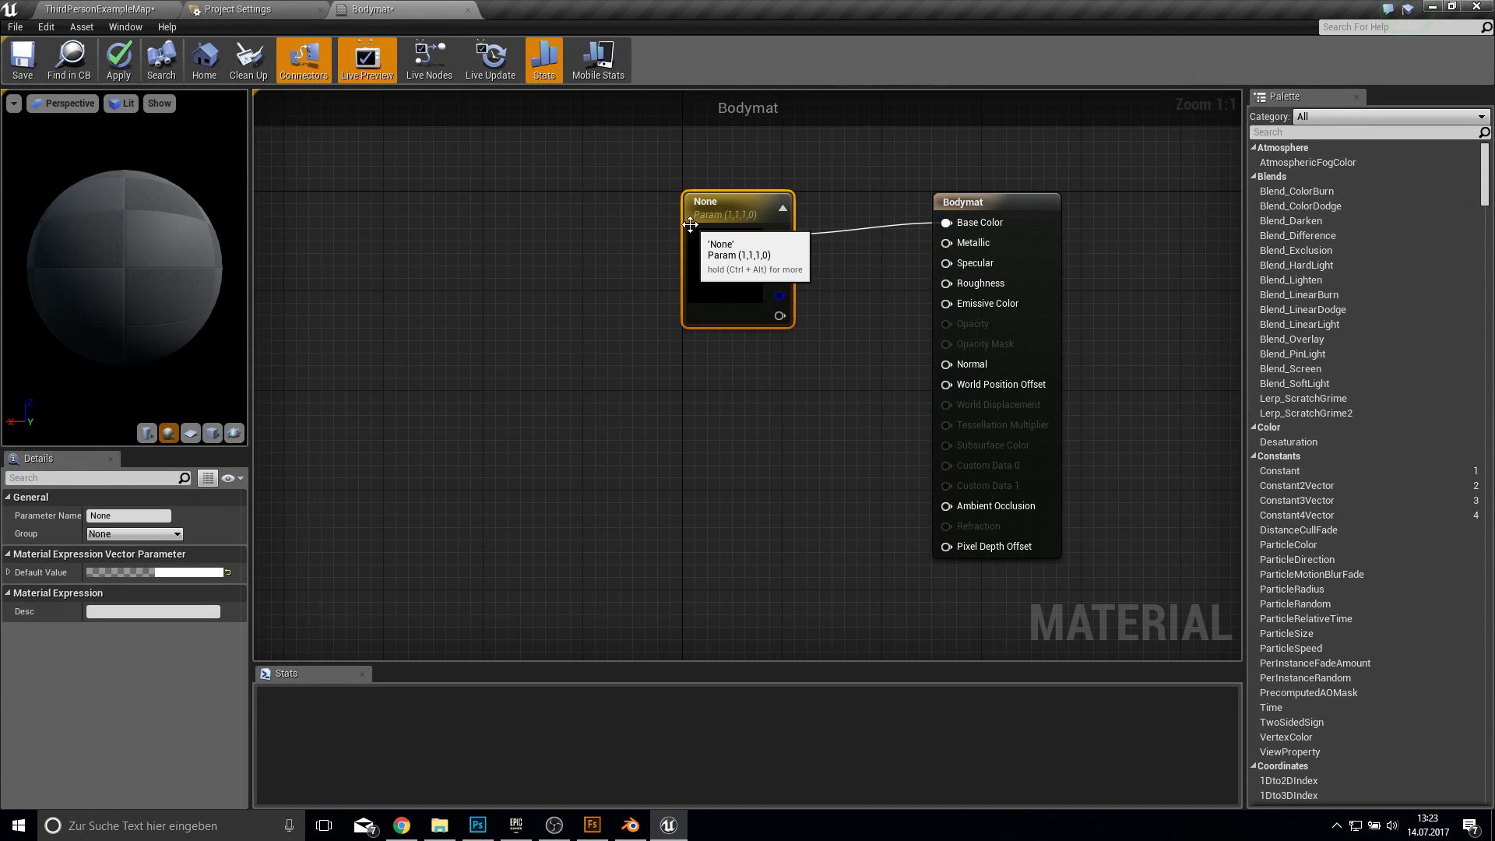
pyautogui.press('Delete')
# Step: Add the male_Body_BaseColor texture to the Bodymat graph and connect it to Base Color
pyautogui.click(111, 8)
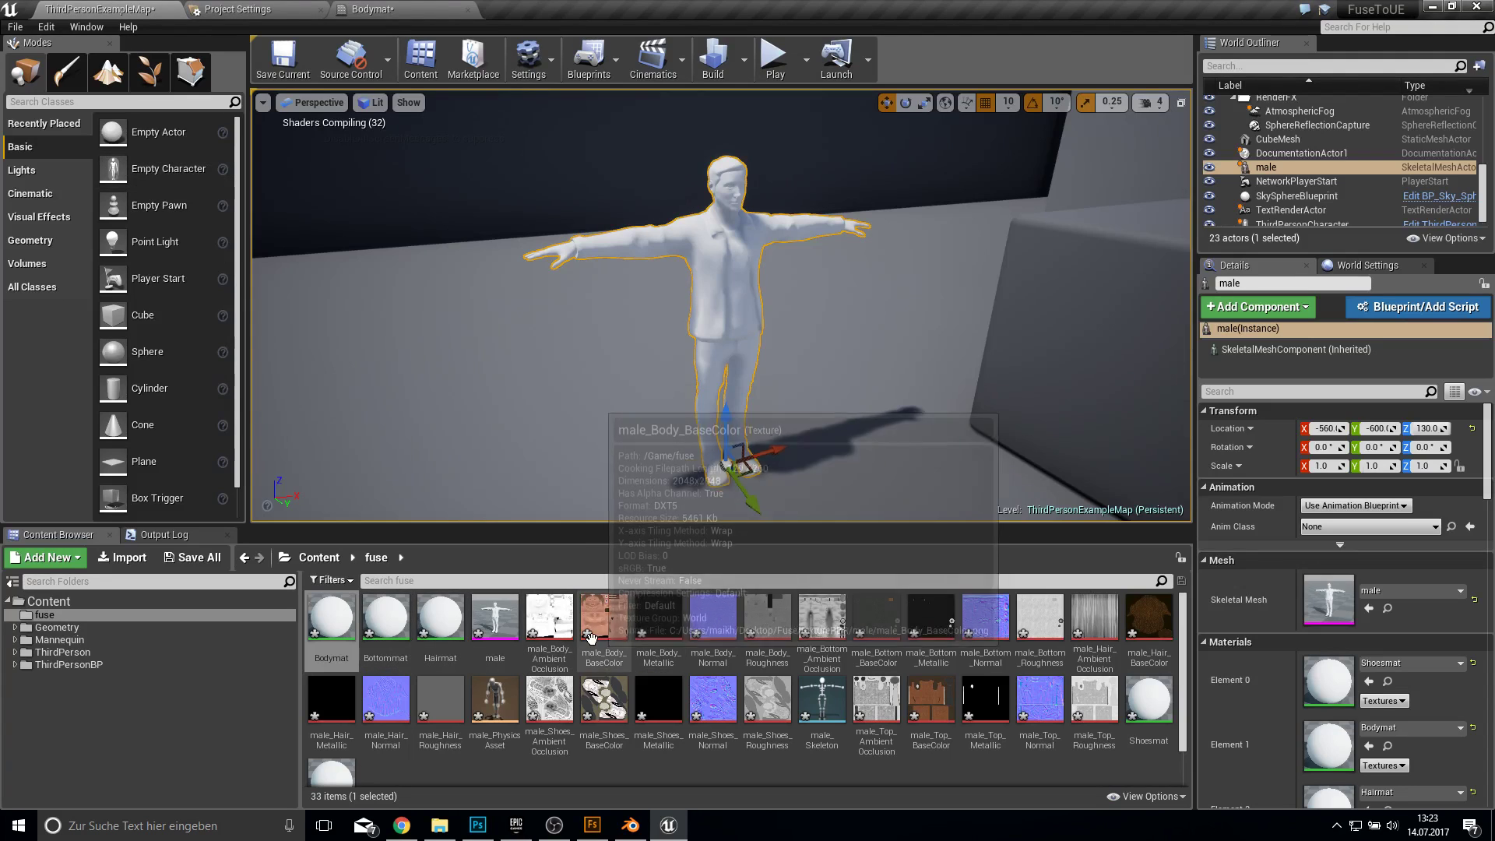
pyautogui.moveTo(604, 620); pyautogui.dragTo(459, 160)
pyautogui.moveTo(556, 189); pyautogui.dragTo(980, 226)
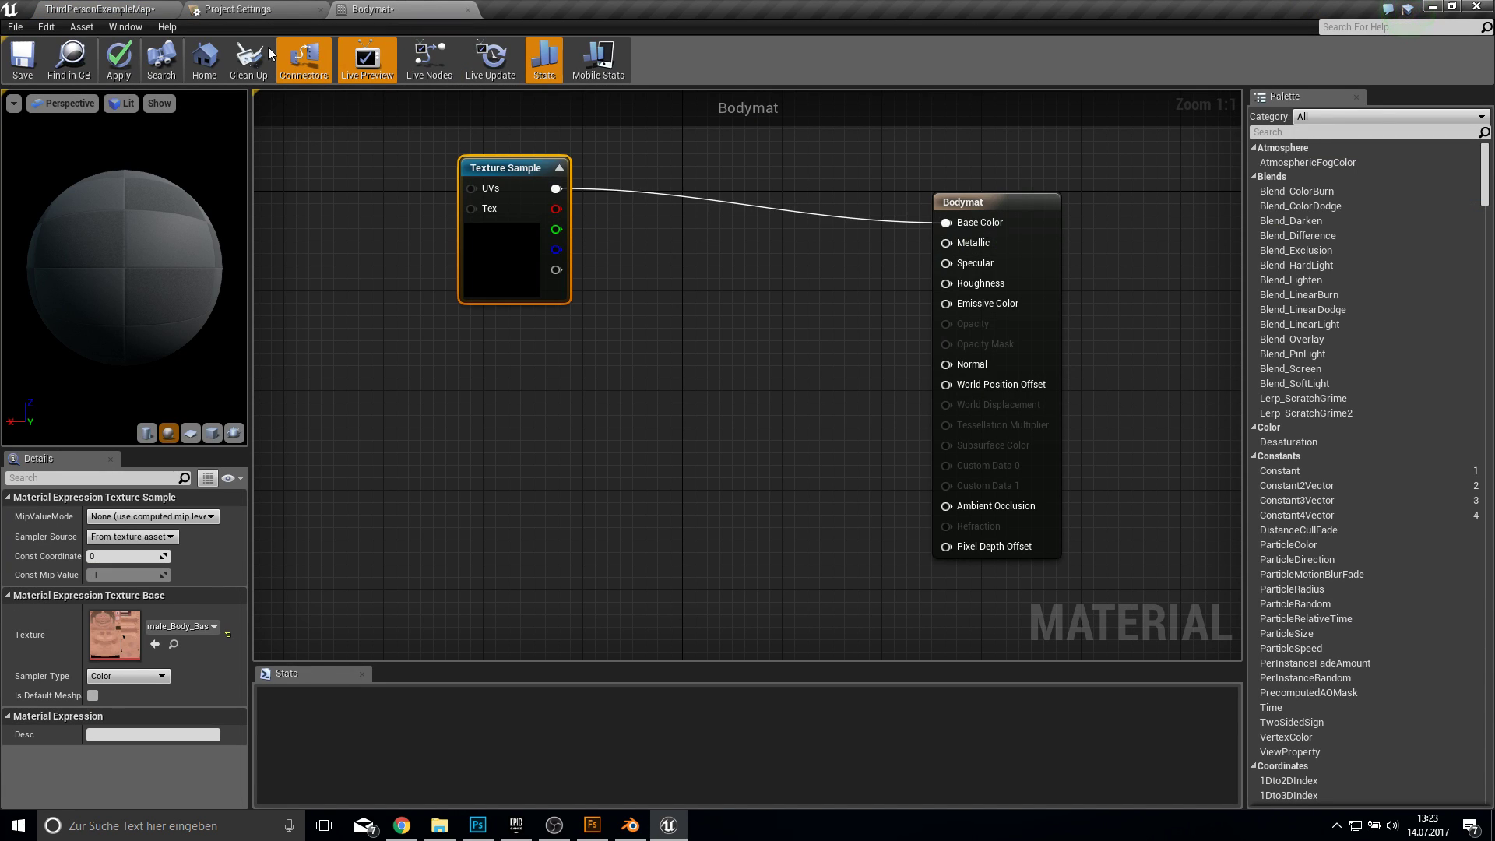
# Step: Filter the fuse folder by "body" and add the body Ambient Occlusion, Metallic, Normal and Roughness textures to the Bodymat graph
pyautogui.click(112, 9)
pyautogui.click(554, 625)
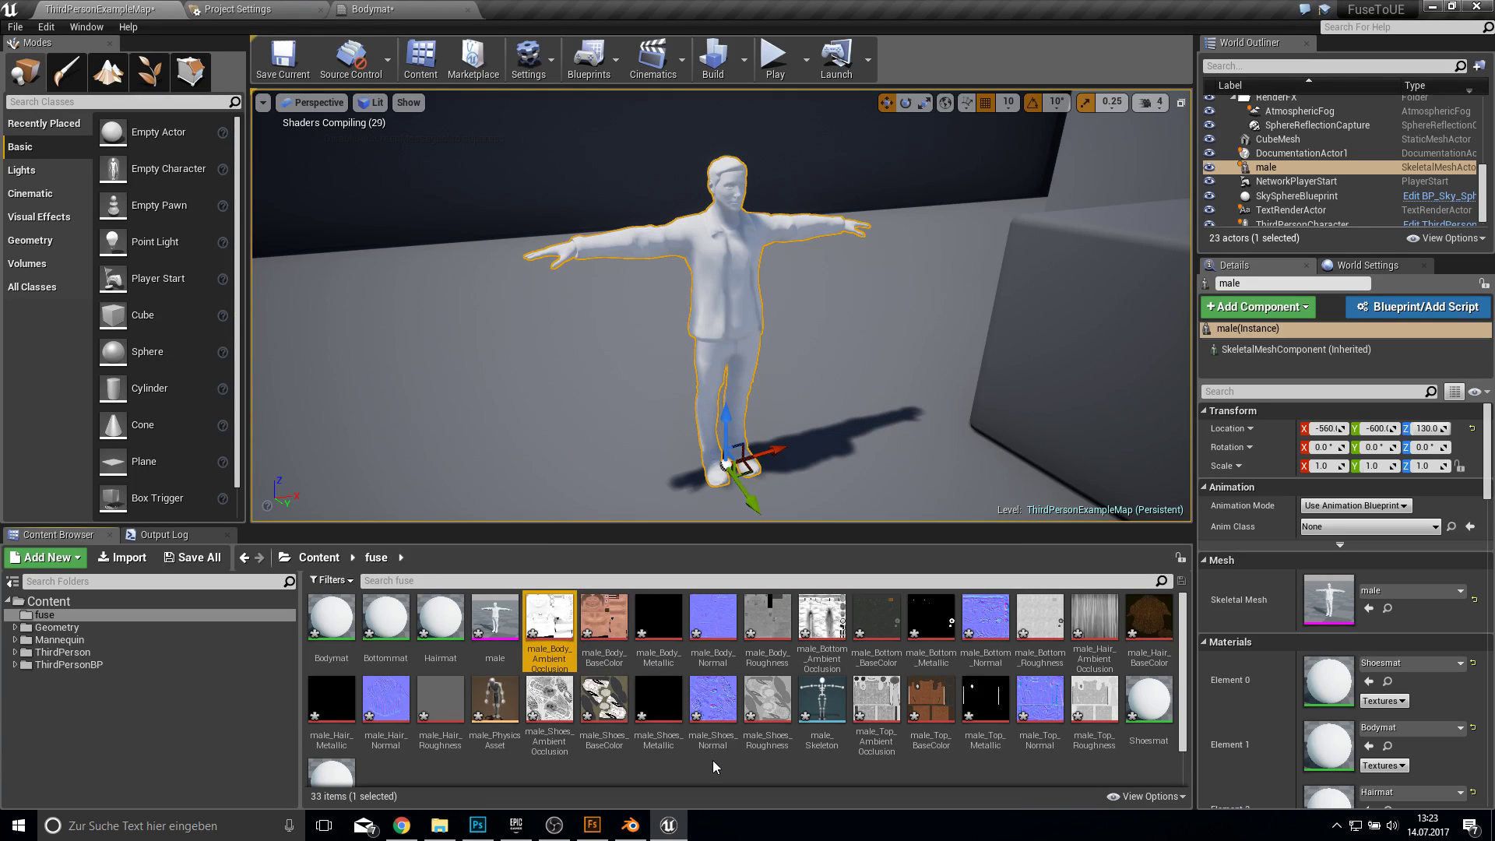
pyautogui.keyDown('ctrl'); pyautogui.click(788, 629); pyautogui.keyUp('ctrl')
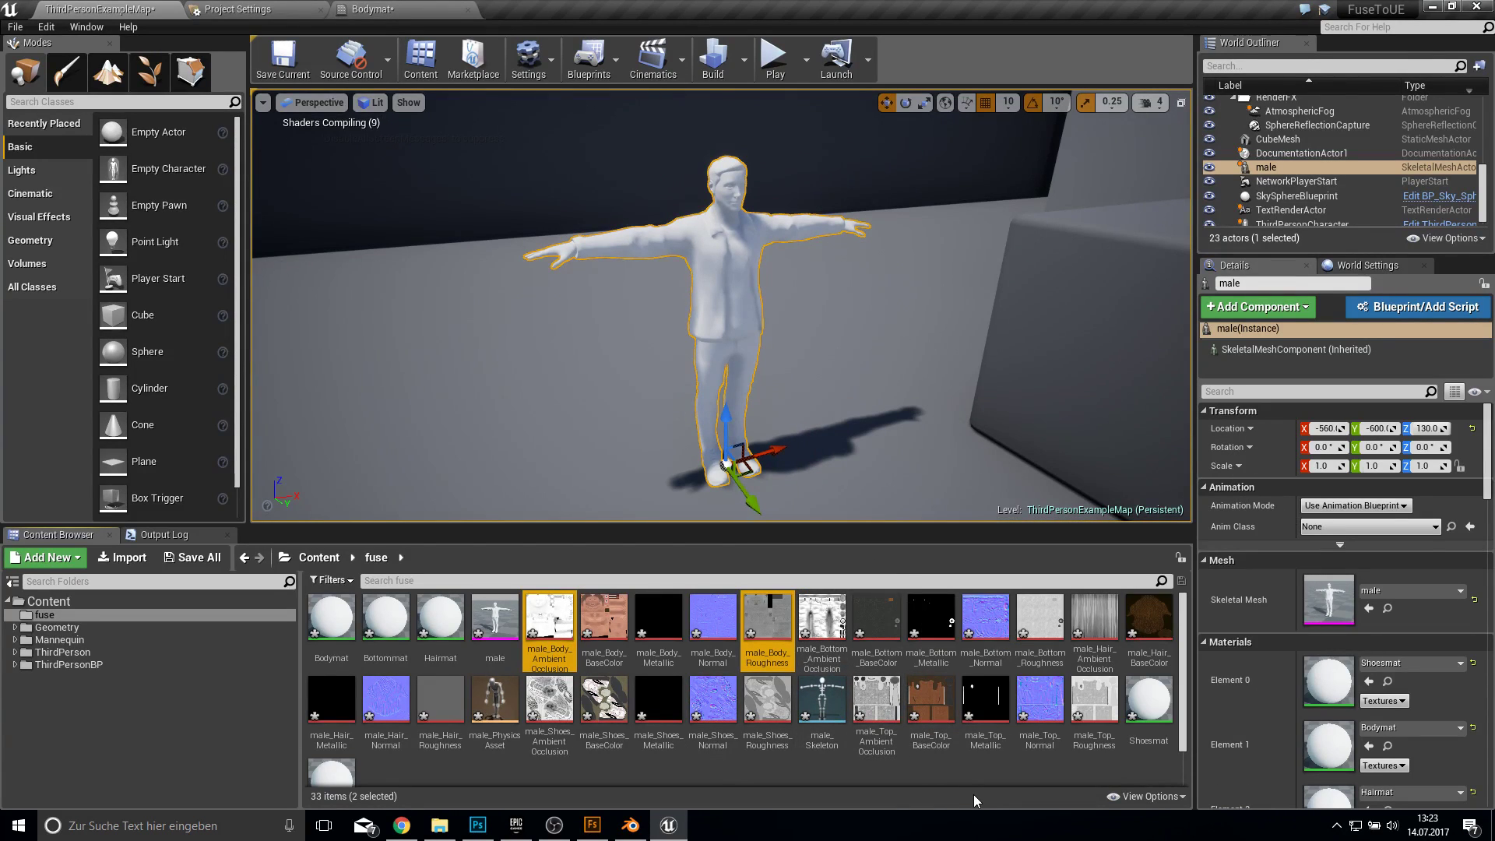
pyautogui.click(1014, 579)
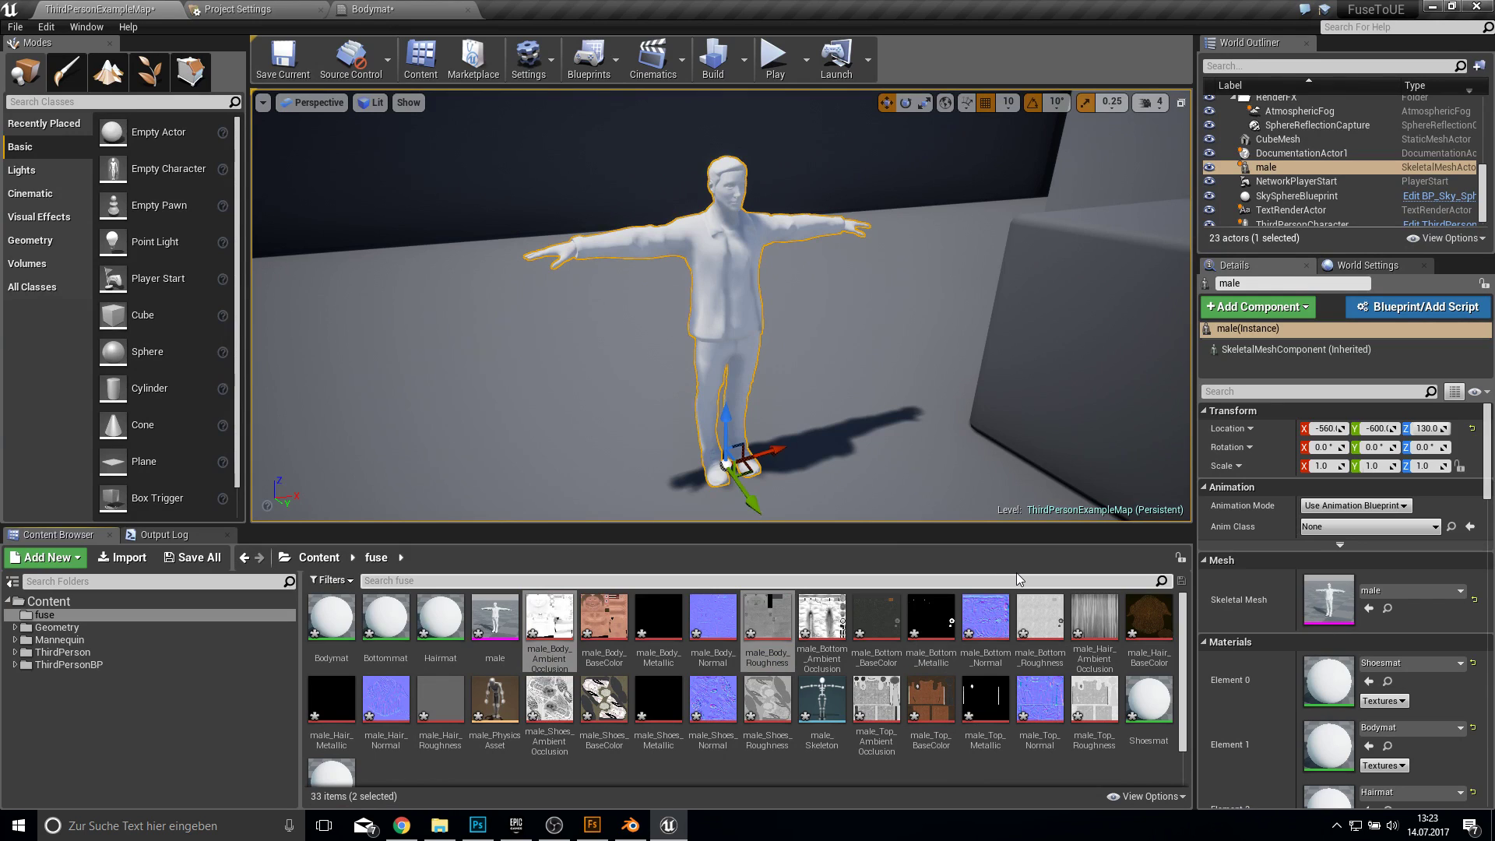
pyautogui.write('body')
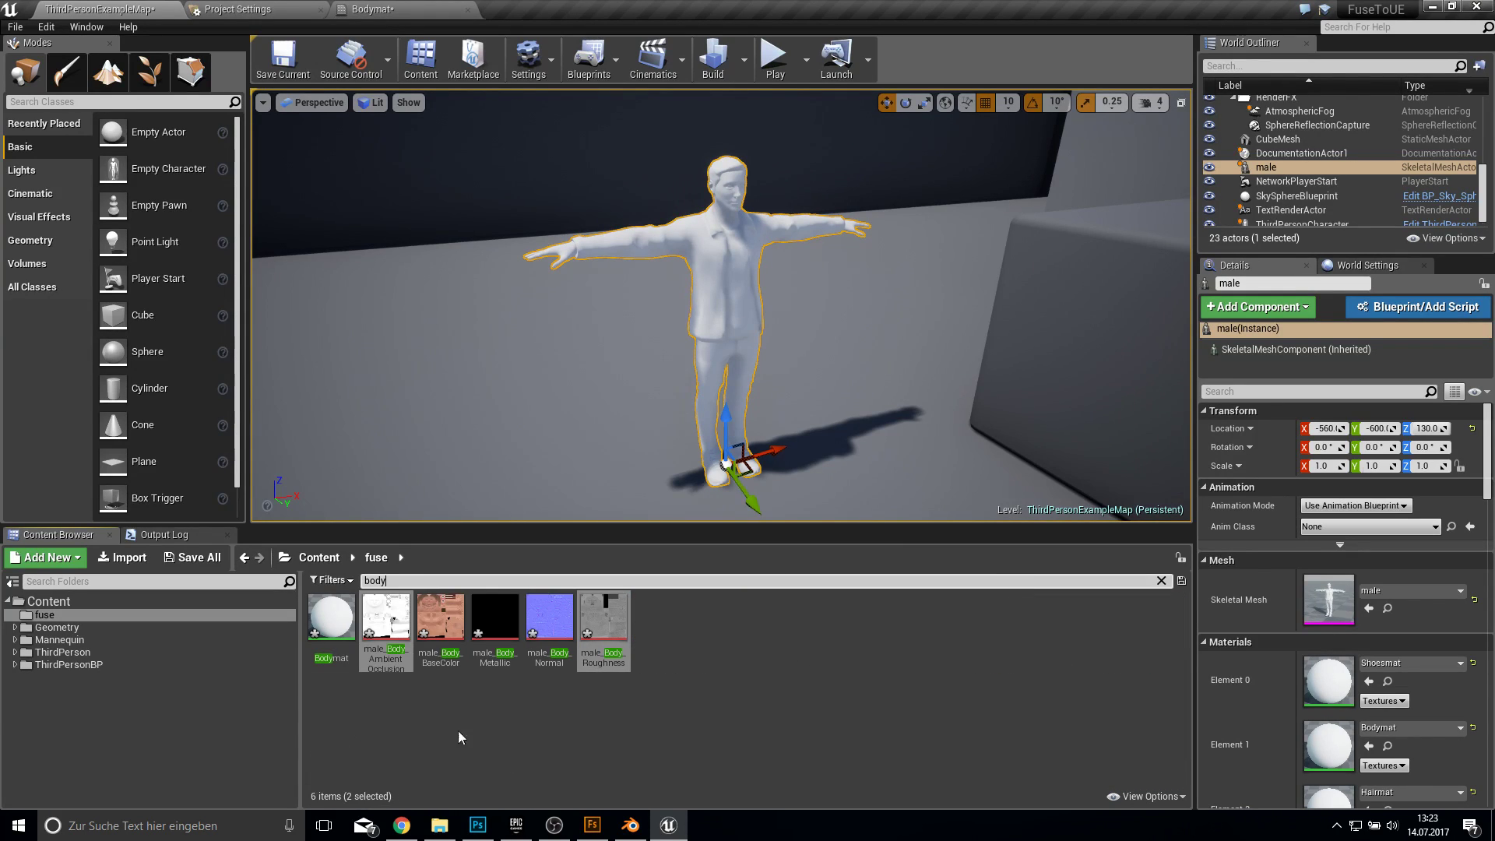
pyautogui.keyDown('ctrl'); pyautogui.click(495, 626); pyautogui.keyUp('ctrl')
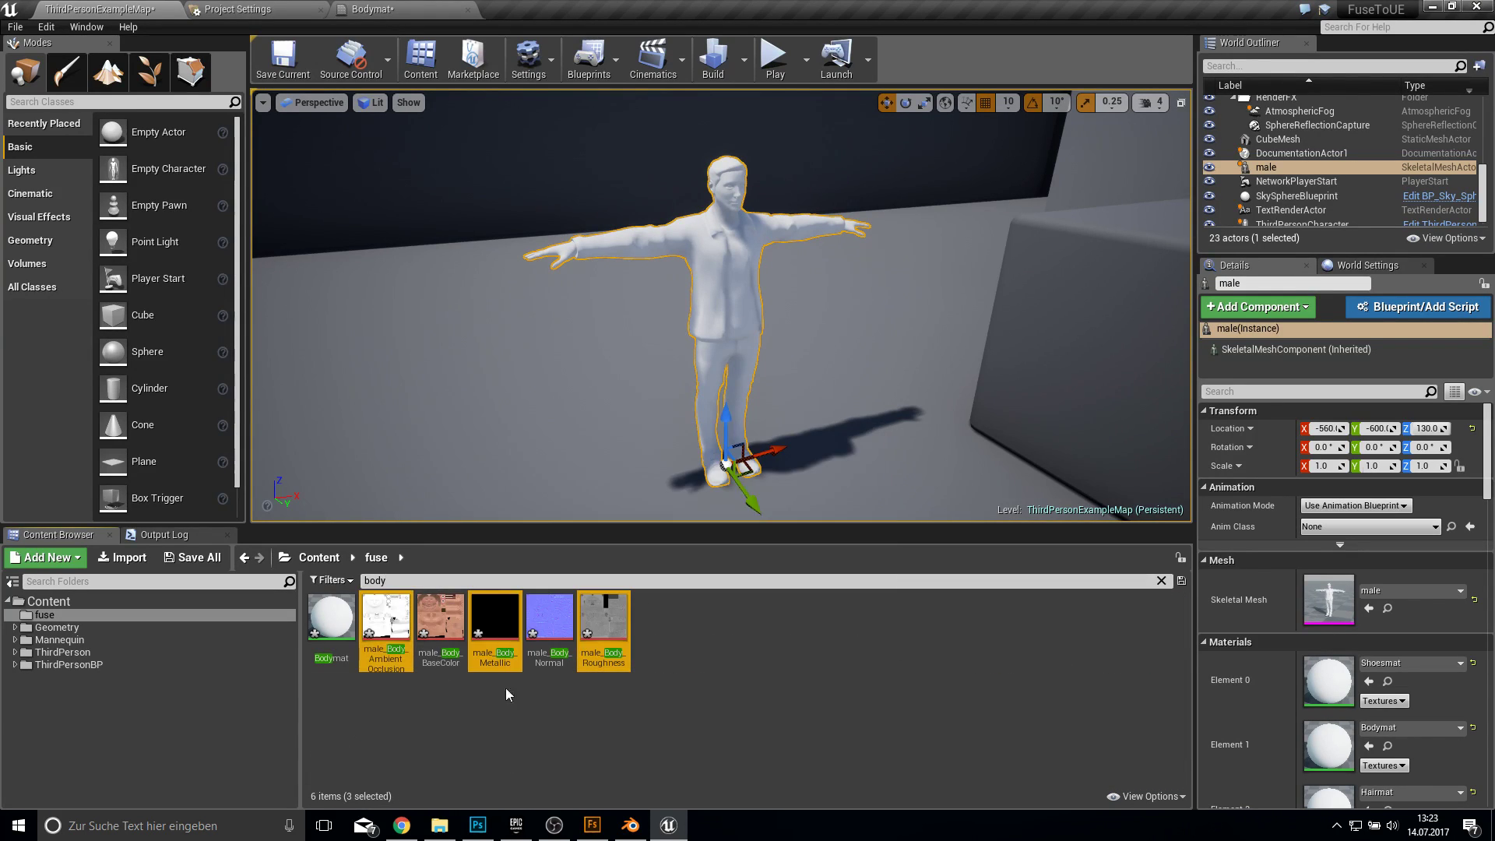
pyautogui.keyDown('ctrl'); pyautogui.click(561, 656); pyautogui.keyUp('ctrl')
pyautogui.moveTo(561, 657); pyautogui.dragTo(348, 433)
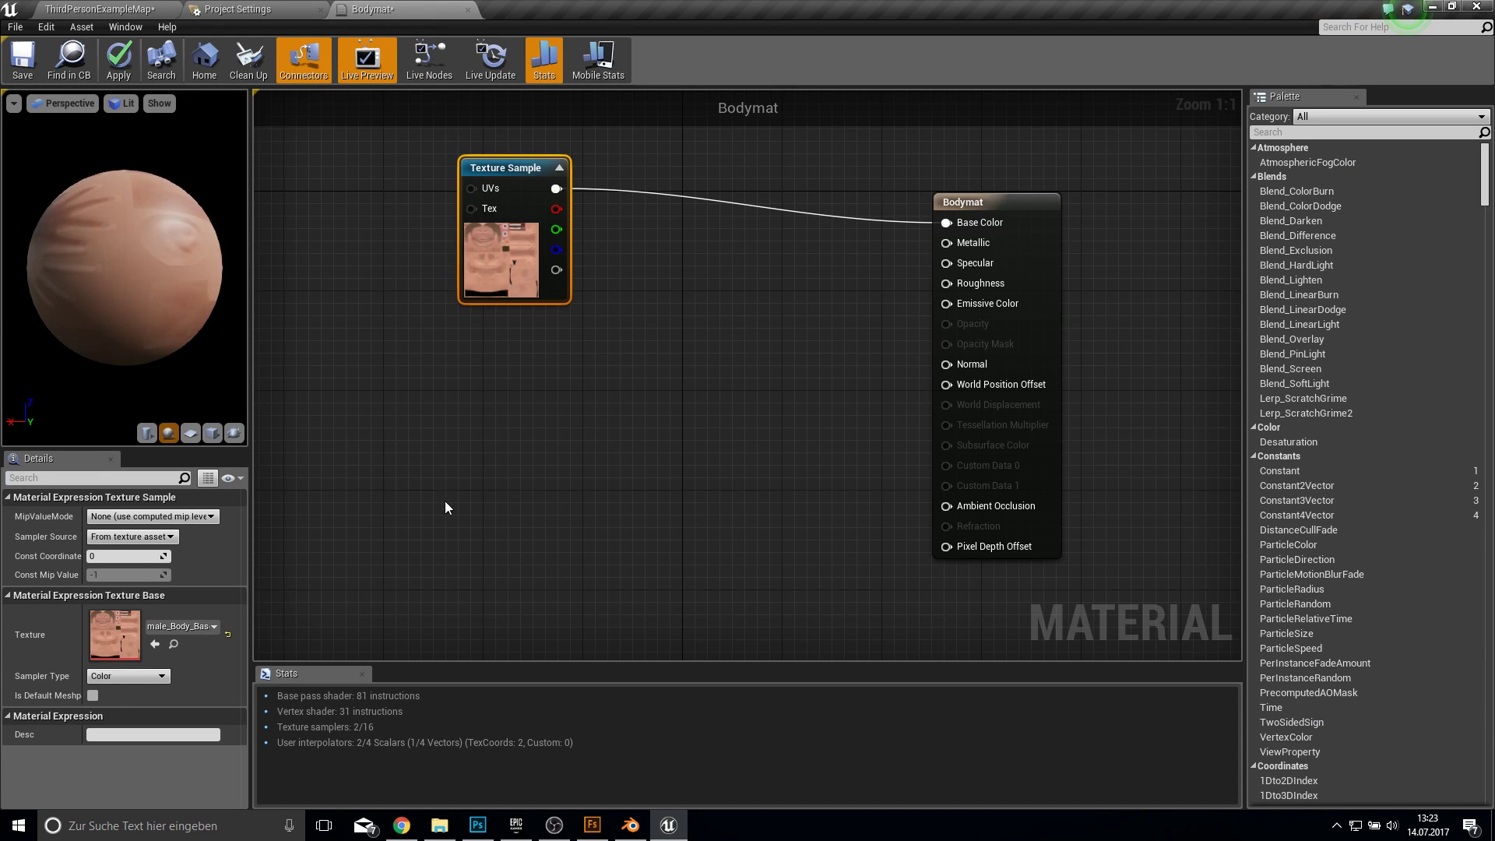
# Step: Connect the body textures to the matching Ambient Occlusion, Roughness, Normal and Metallic inputs and apply the material changes
pyautogui.moveTo(446, 507); pyautogui.dragTo(947, 506)
pyautogui.moveTo(411, 477); pyautogui.dragTo(946, 283)
pyautogui.moveTo(471, 519); pyautogui.dragTo(933, 474)
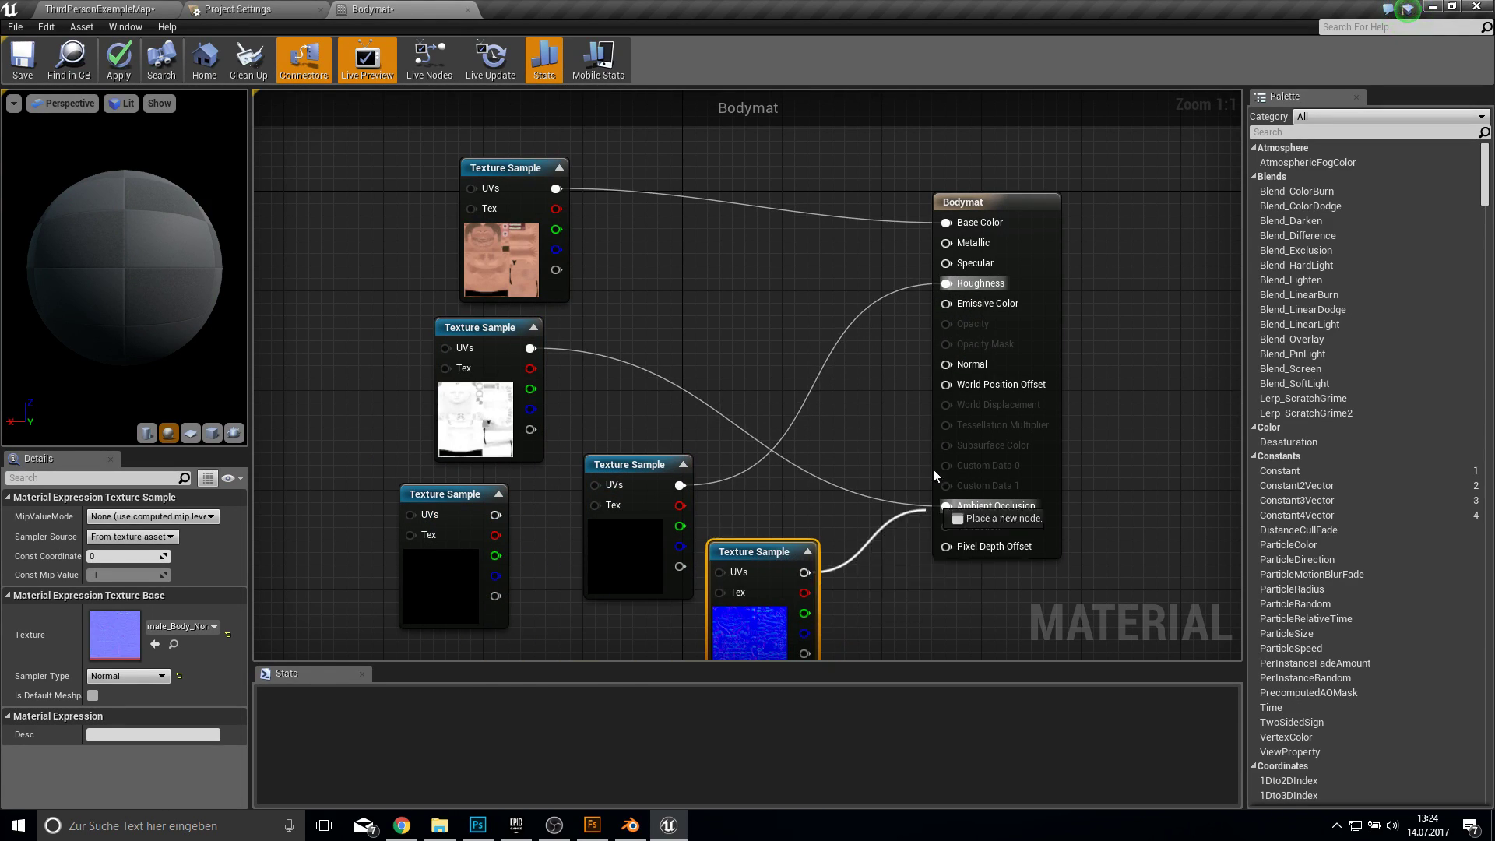
pyautogui.moveTo(890, 402); pyautogui.dragTo(947, 364)
pyautogui.click(449, 523)
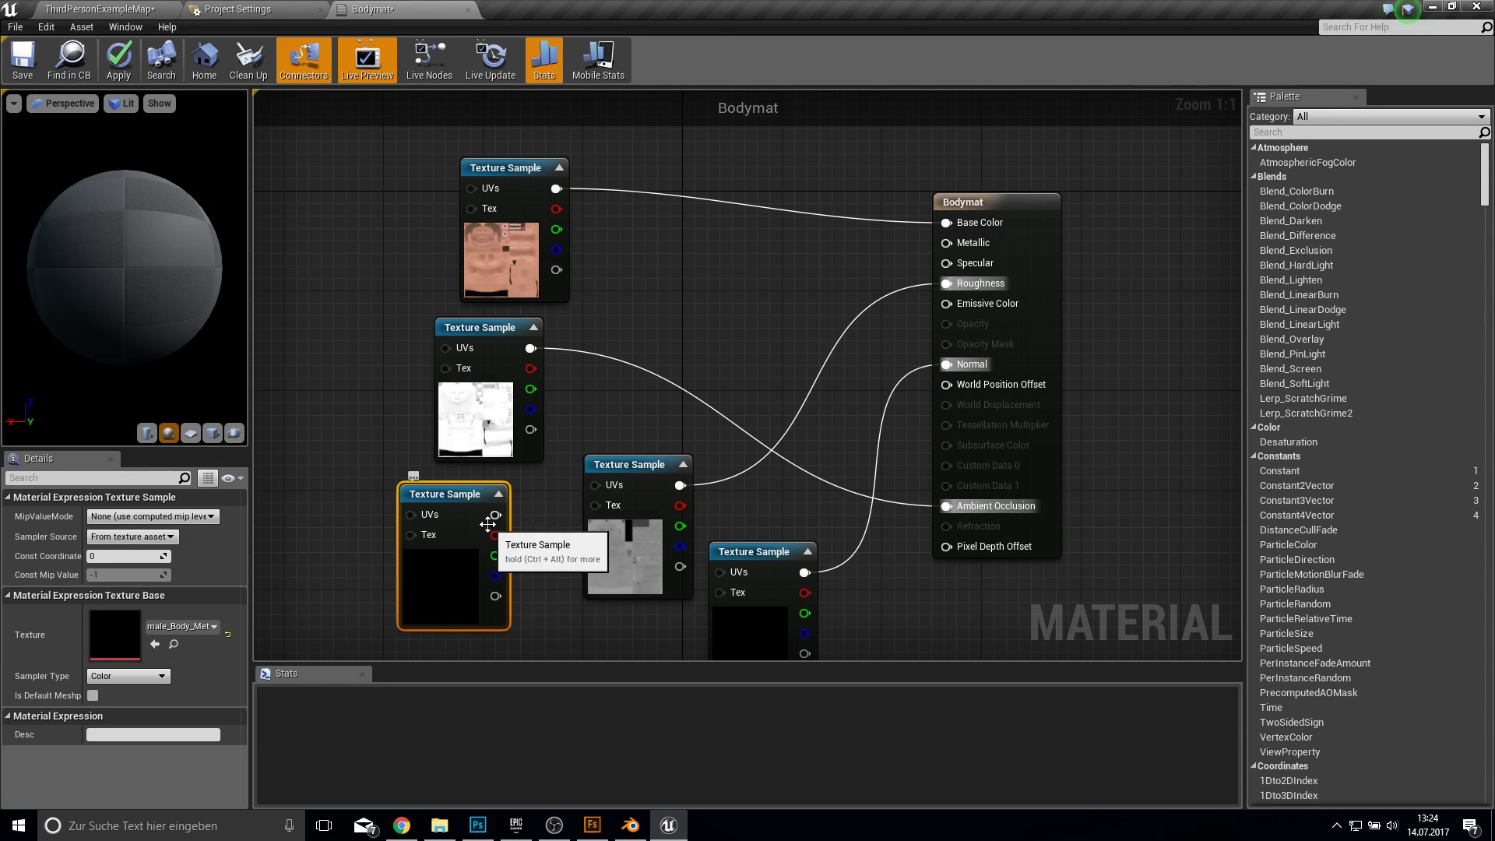
pyautogui.moveTo(495, 515); pyautogui.dragTo(947, 242)
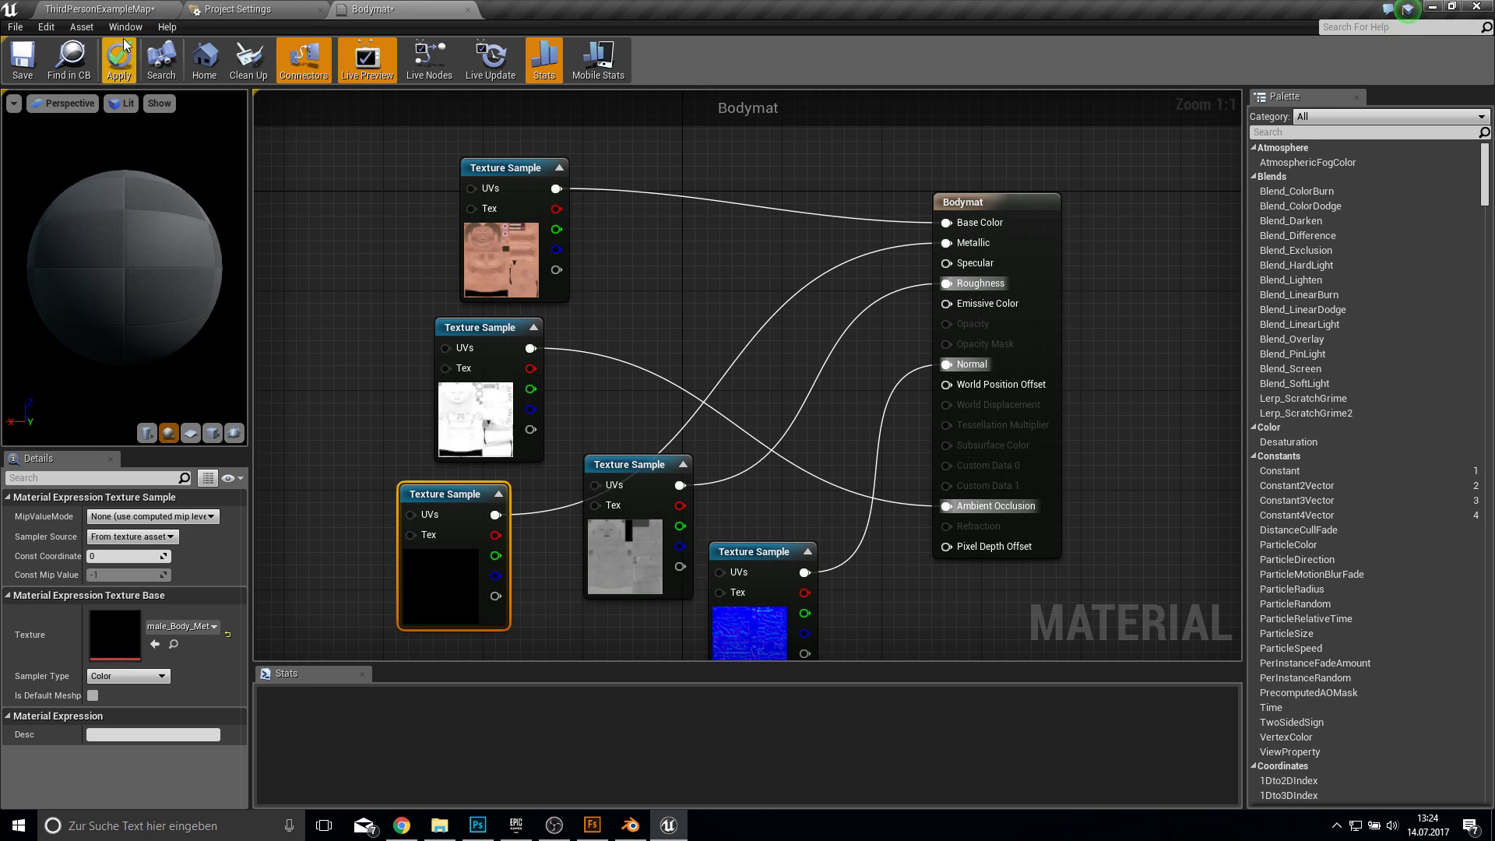
pyautogui.click(22, 58)
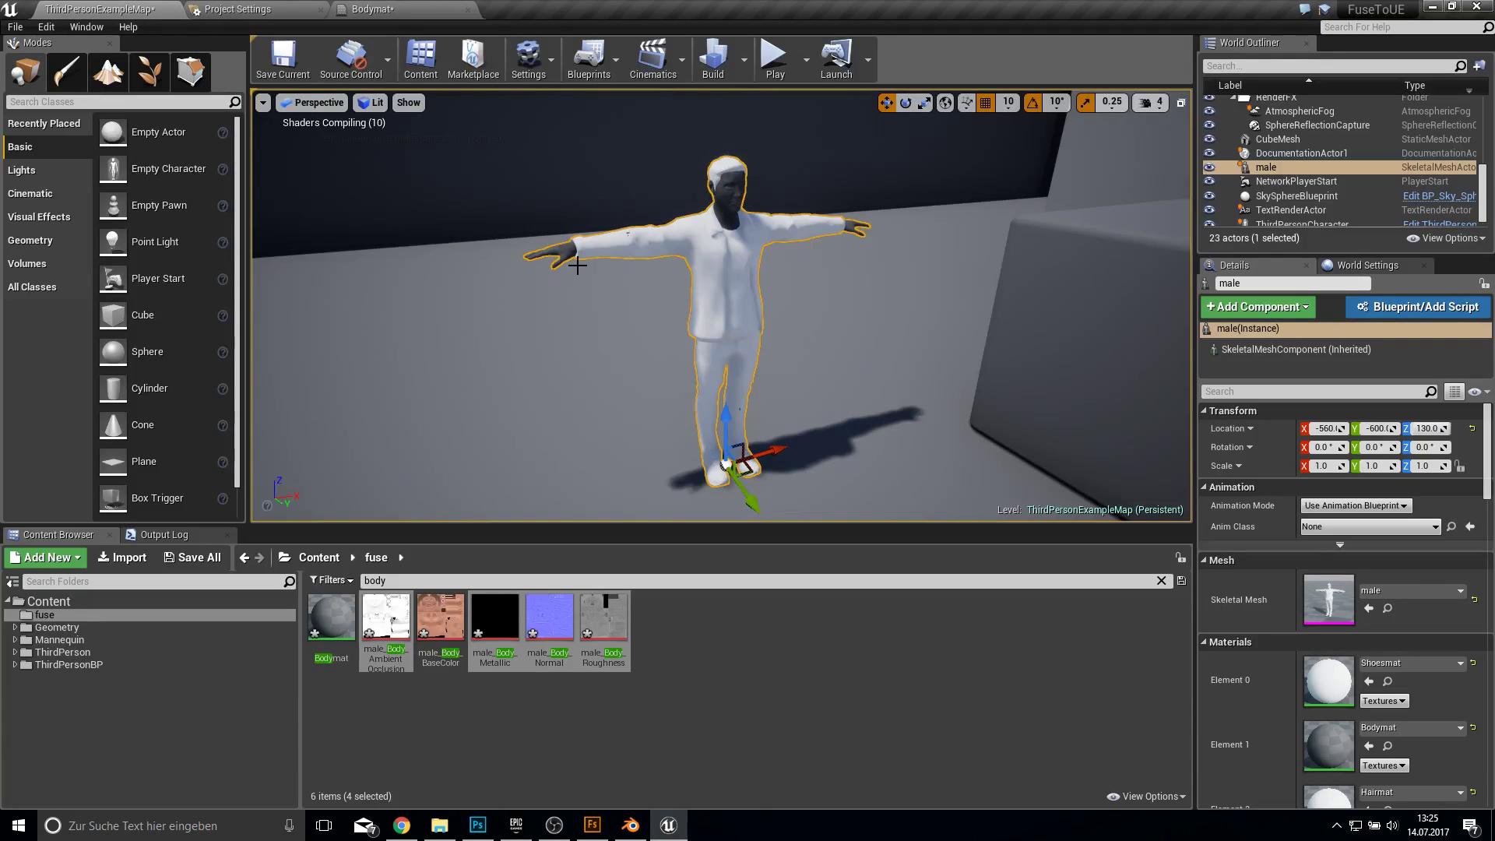
# Step: Examine the textured face of the character up close in the level
pyautogui.press('w')
pyautogui.moveTo(578, 266)
pyautogui.mouseDown(button='right')
pyautogui.moveTo(596, 261)
pyautogui.moveTo(569, 204)
pyautogui.moveTo(574, 249)
pyautogui.moveTo(576, 215)
pyautogui.moveTo(498, 245)
pyautogui.moveTo(600, 179)
pyautogui.moveTo(586, 269)
pyautogui.mouseUp(button='right')
pyautogui.press('s')
pyautogui.press('w')
pyautogui.press('s')
pyautogui.press('w')
pyautogui.press('s')
pyautogui.press('w')
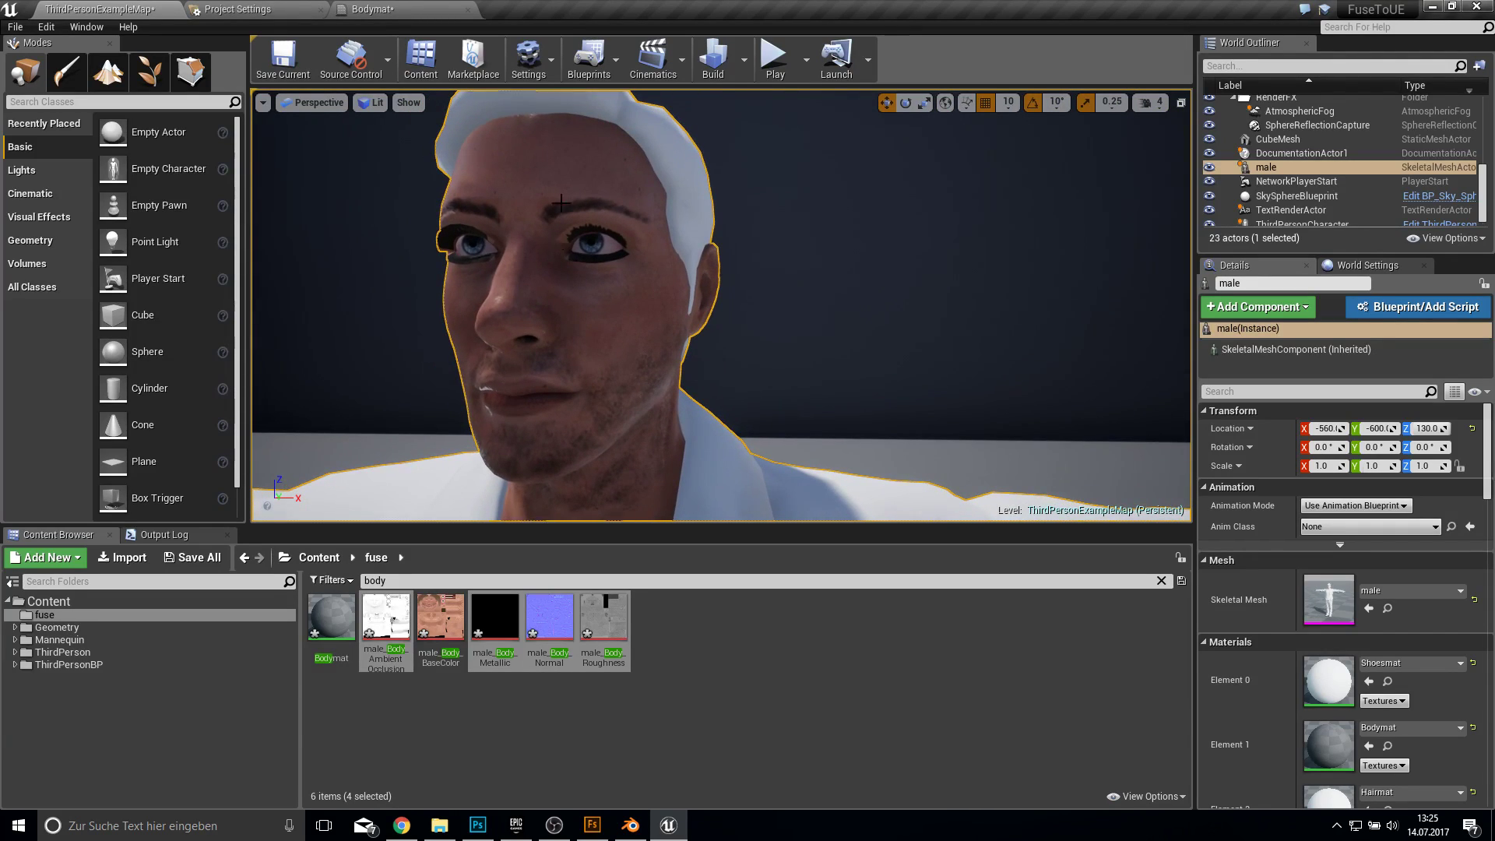
# Step: Add a scalar parameter with default value 0.0 to Bodymat's Specular input, place it beside the result node and apply the material
pyautogui.click(406, 9)
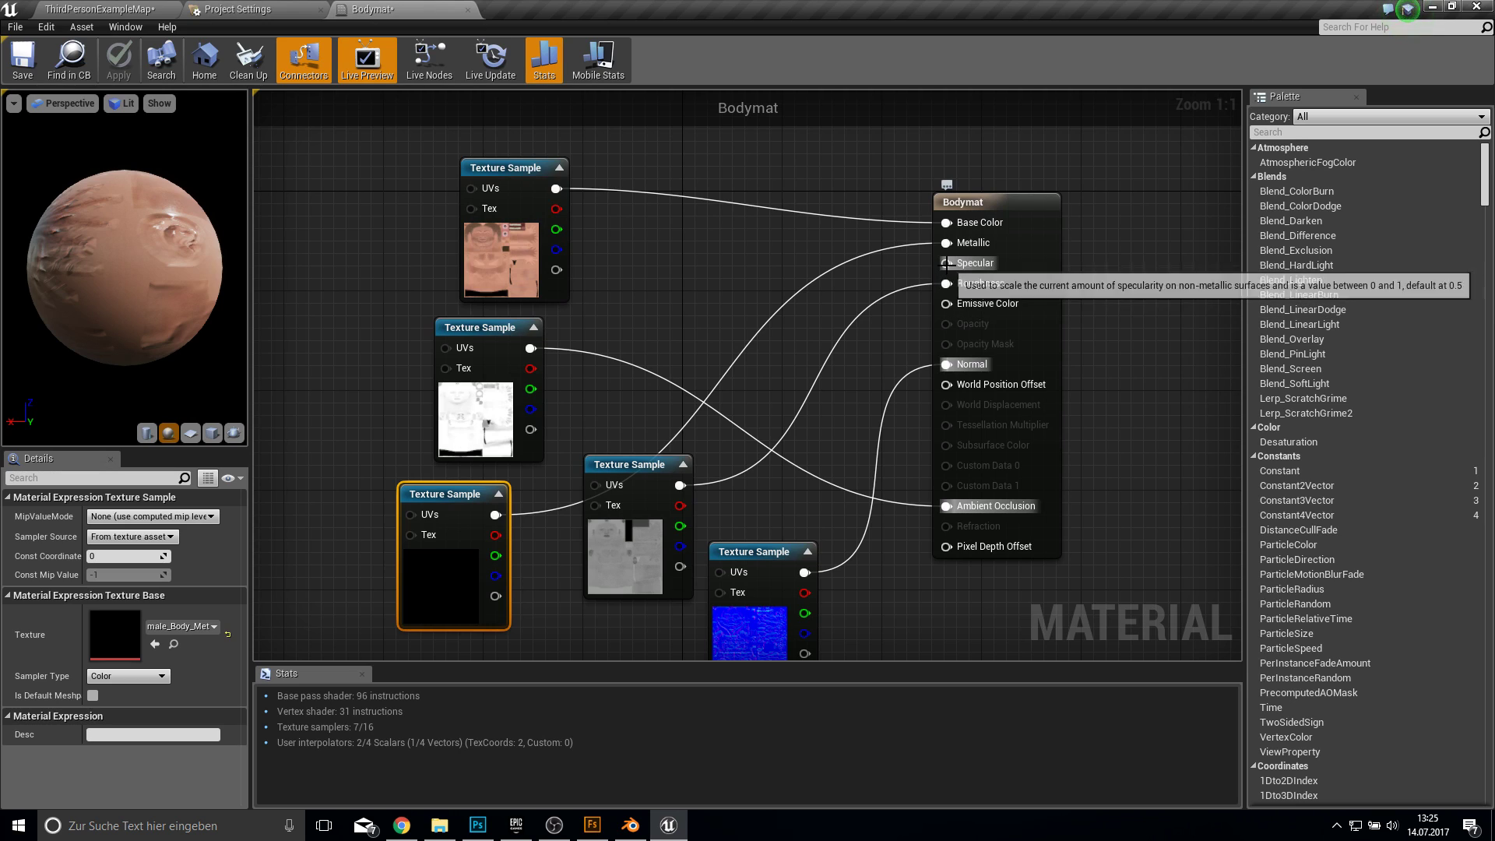
pyautogui.moveTo(946, 263); pyautogui.dragTo(839, 303)
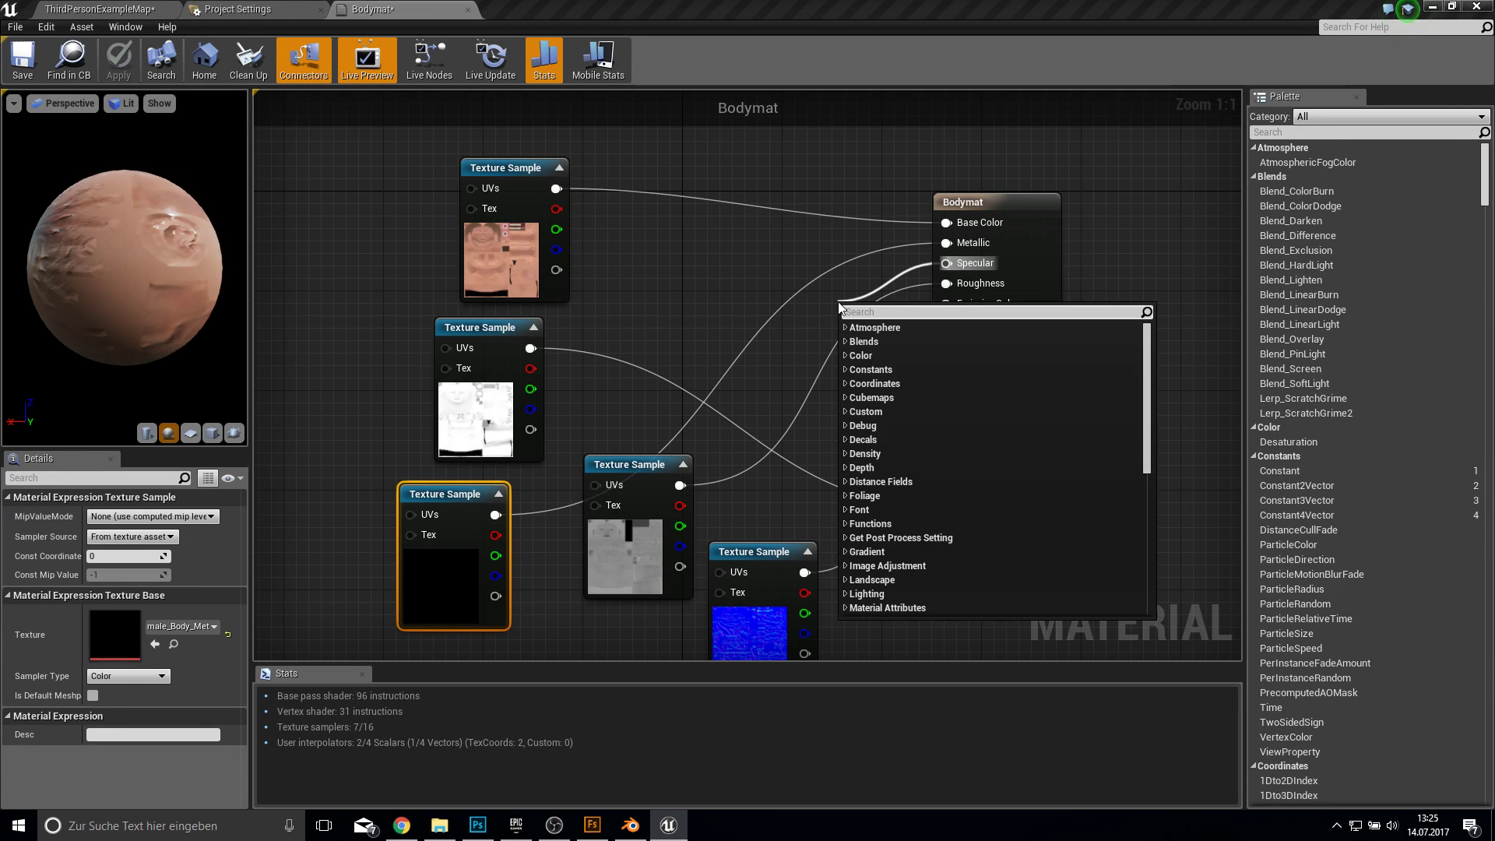
pyautogui.write('scal')
pyautogui.press('Return')
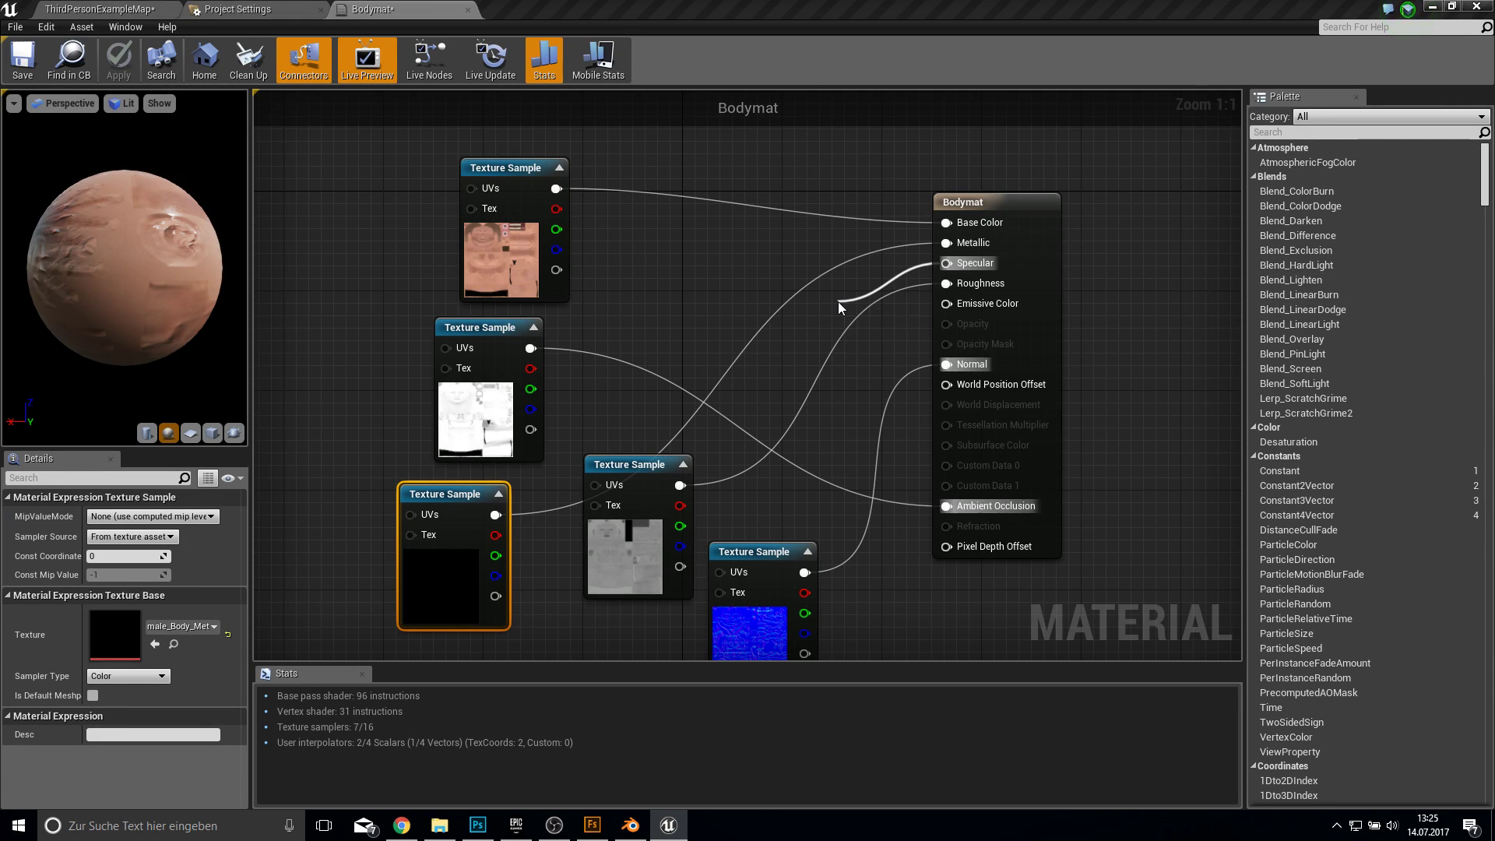
pyautogui.moveTo(855, 325); pyautogui.dragTo(753, 254)
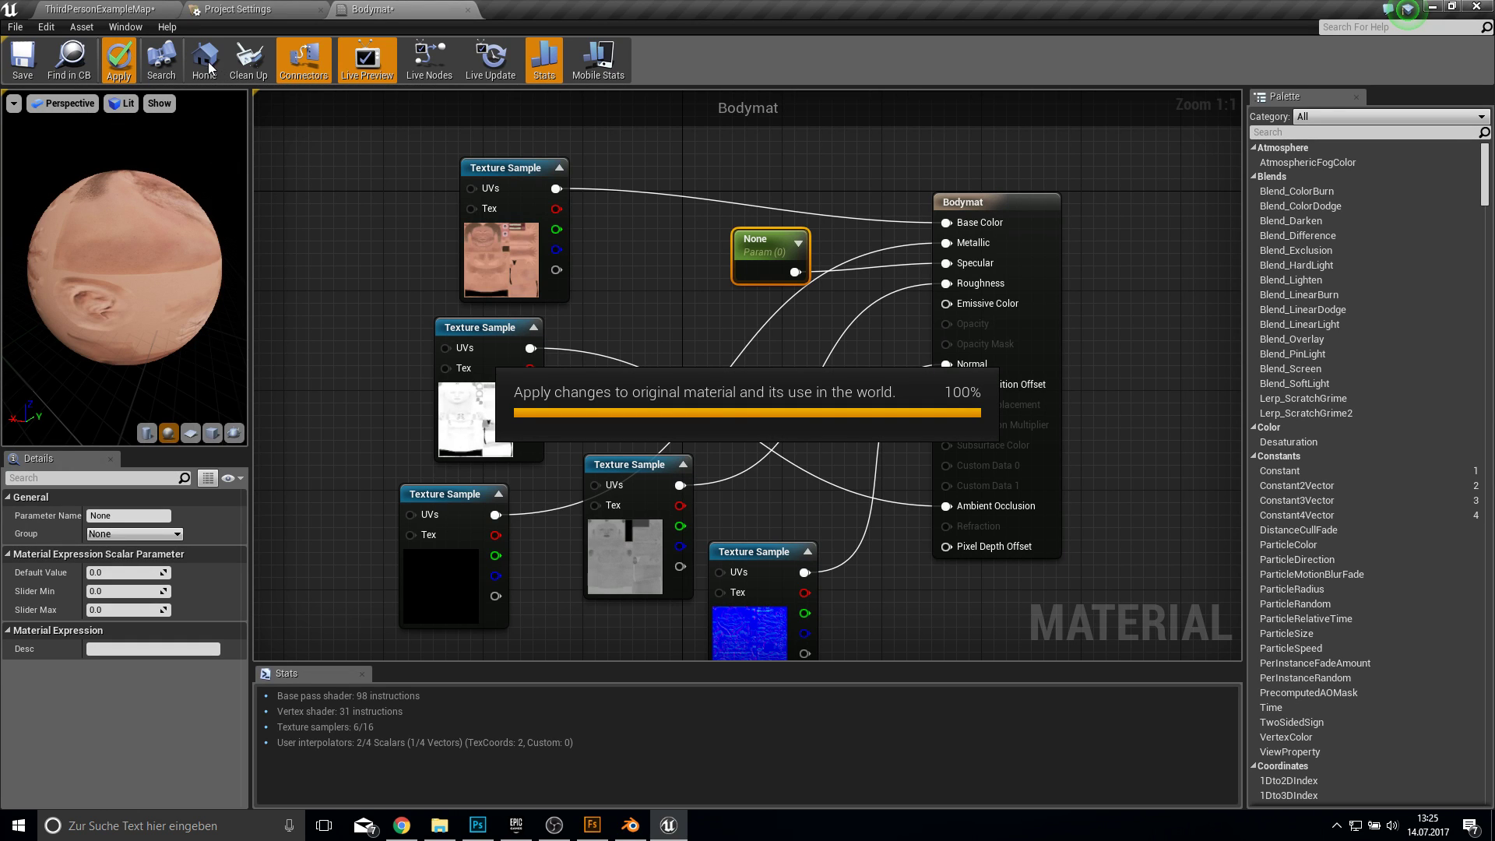
# Step: Return to the level, clear the "body" filter and examine the character's head from the front
pyautogui.click(76, 8)
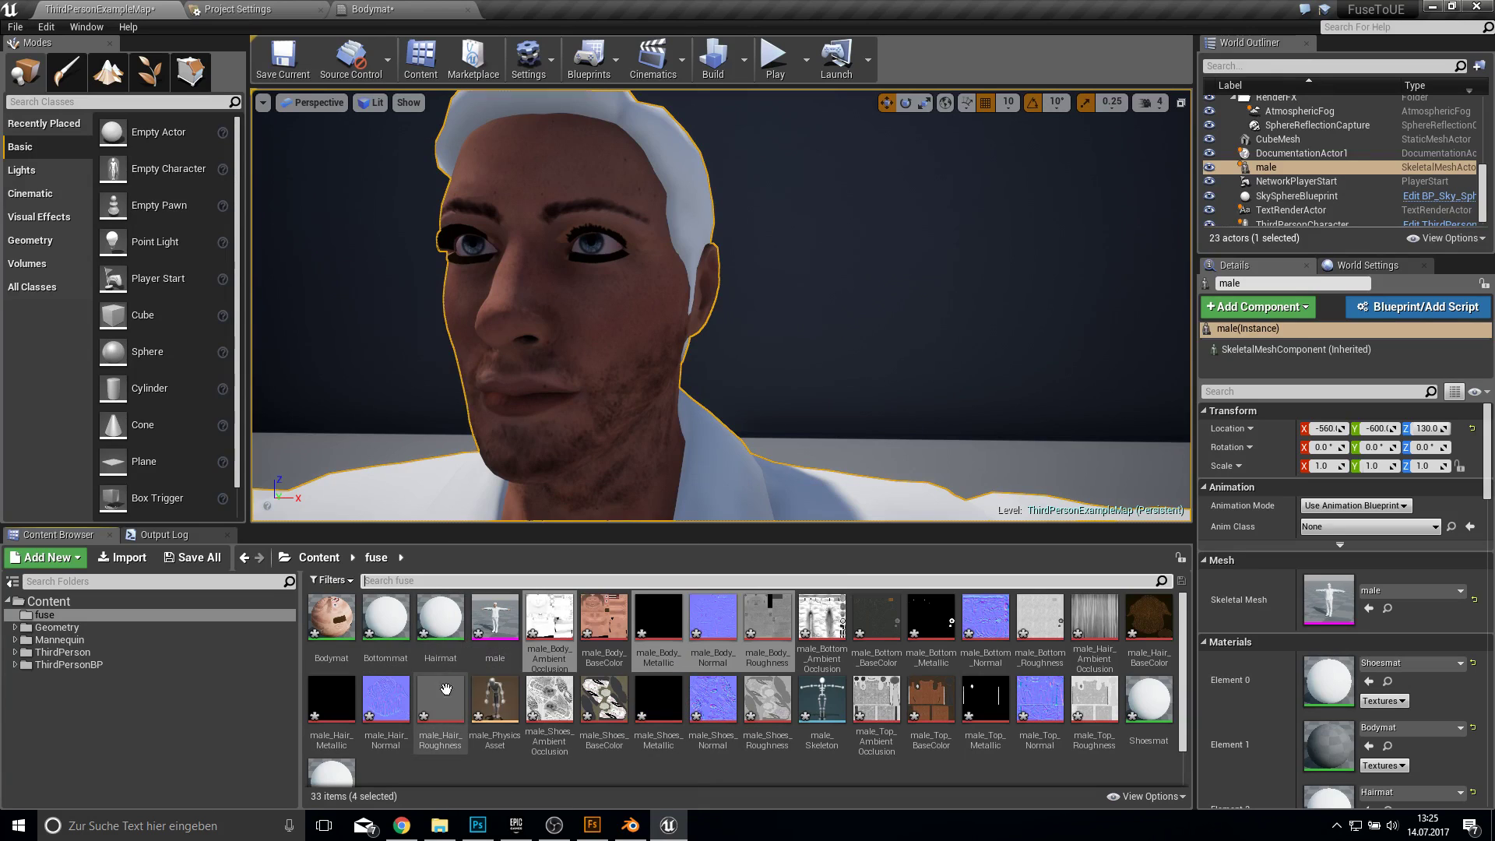
pyautogui.scroll(-1, 897, 693)
pyautogui.scroll(1, 740, 744)
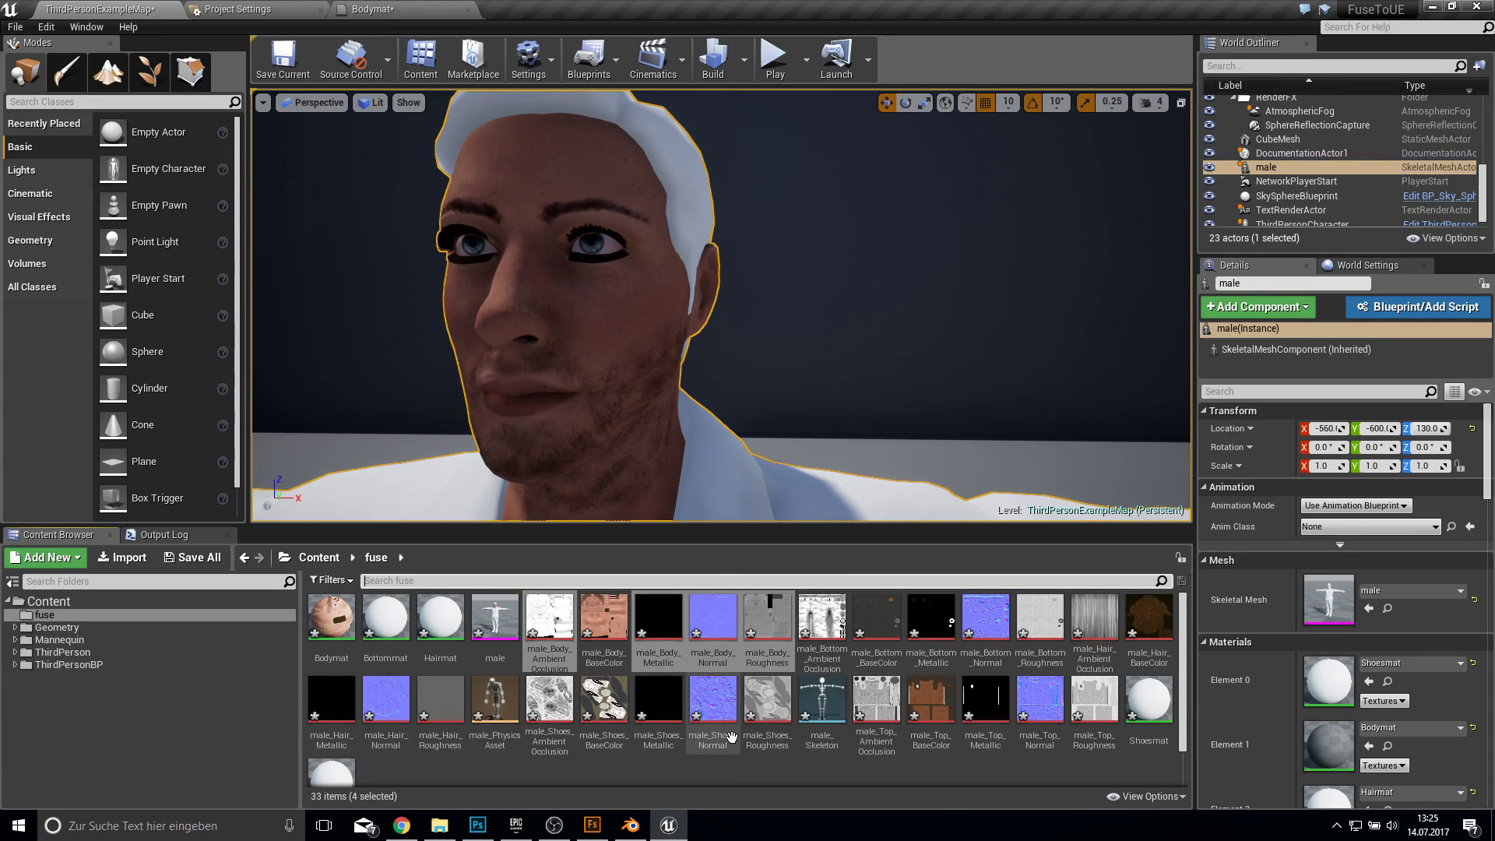
pyautogui.scroll(-1, 575, 685)
pyautogui.scroll(1, 569, 682)
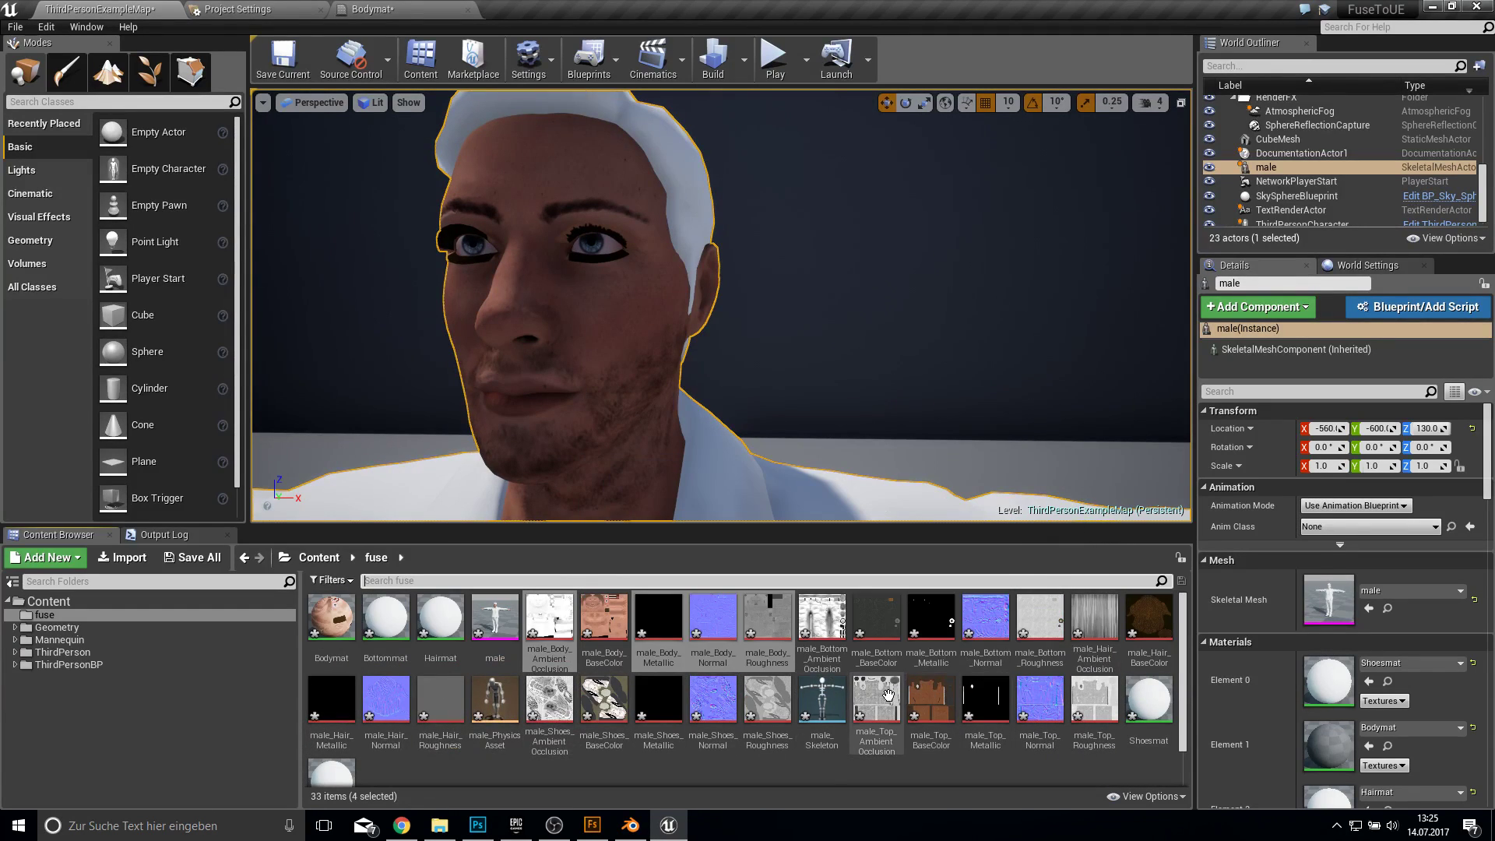
pyautogui.moveTo(645, 464); pyautogui.dragTo(677, 487, button='right')
pyautogui.moveTo(721, 305); pyautogui.dragTo(643, 355, button='right')
pyautogui.press('w')
pyautogui.moveTo(725, 405); pyautogui.dragTo(709, 403, button='right')
pyautogui.scroll(-2, 507, 639)
pyautogui.scroll(2, 510, 667)
pyautogui.click(511, 646)
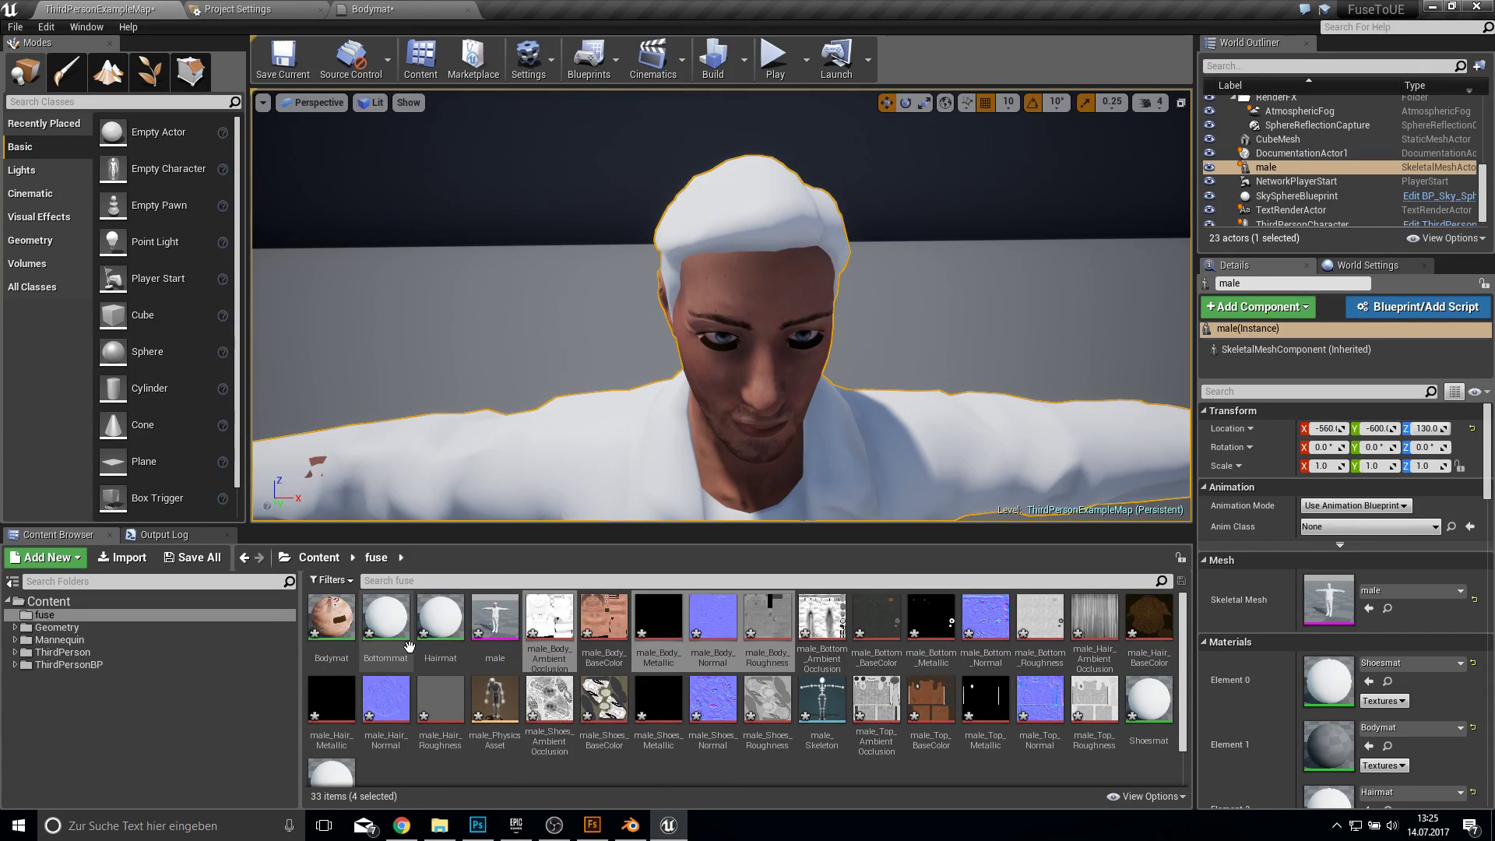
# Step: Open the male skeletal mesh from the fuse folder and examine its face up close
pyautogui.doubleClick(511, 635)
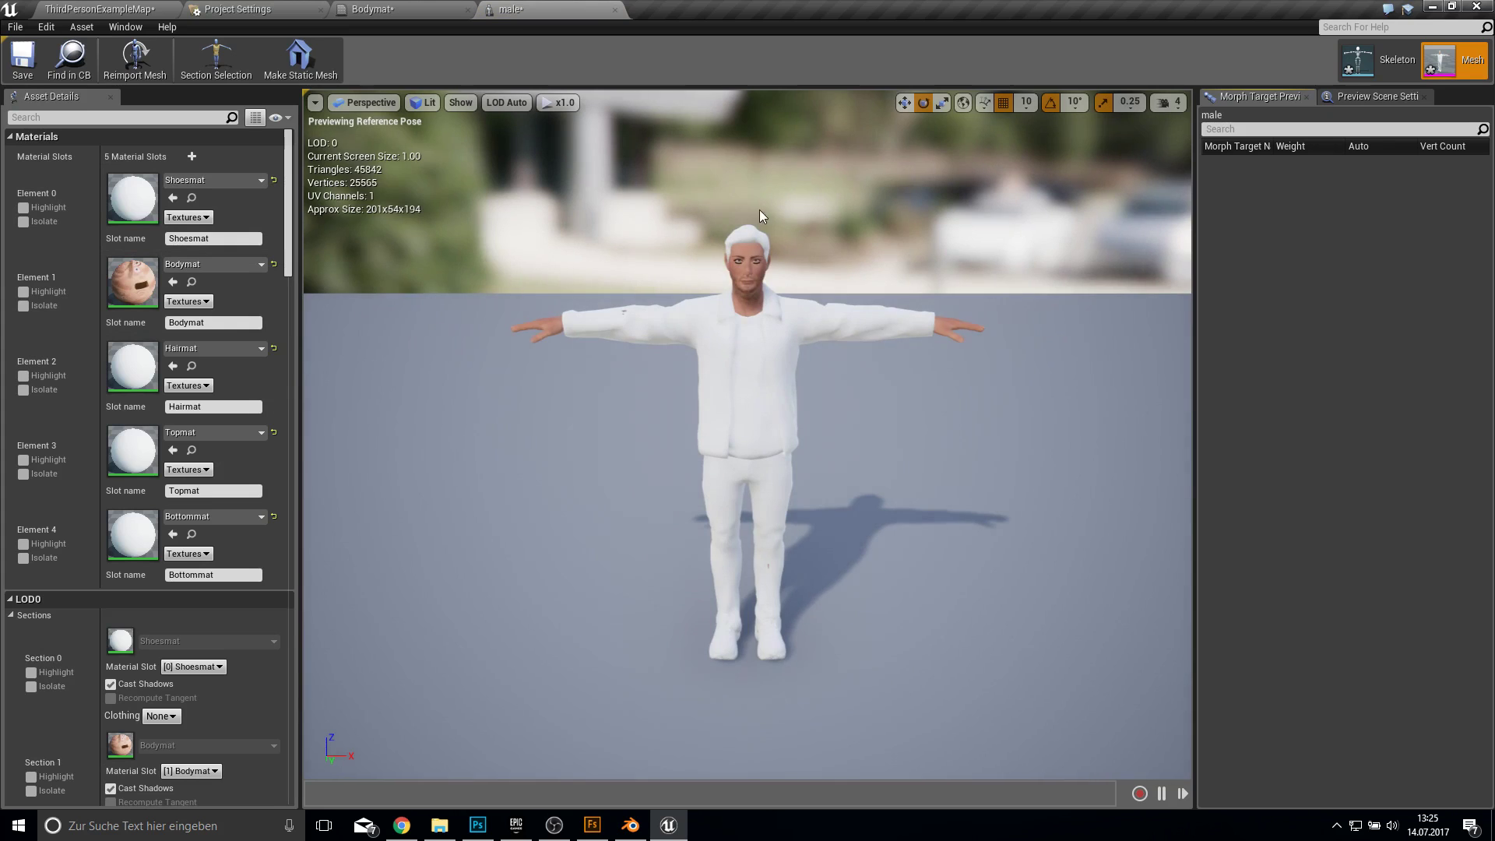
pyautogui.press('w')
pyautogui.moveTo(762, 217)
pyautogui.mouseDown(button='right')
pyautogui.moveTo(756, 165)
pyautogui.moveTo(762, 223)
pyautogui.mouseUp(button='right')
pyautogui.press('w')
pyautogui.press('s')
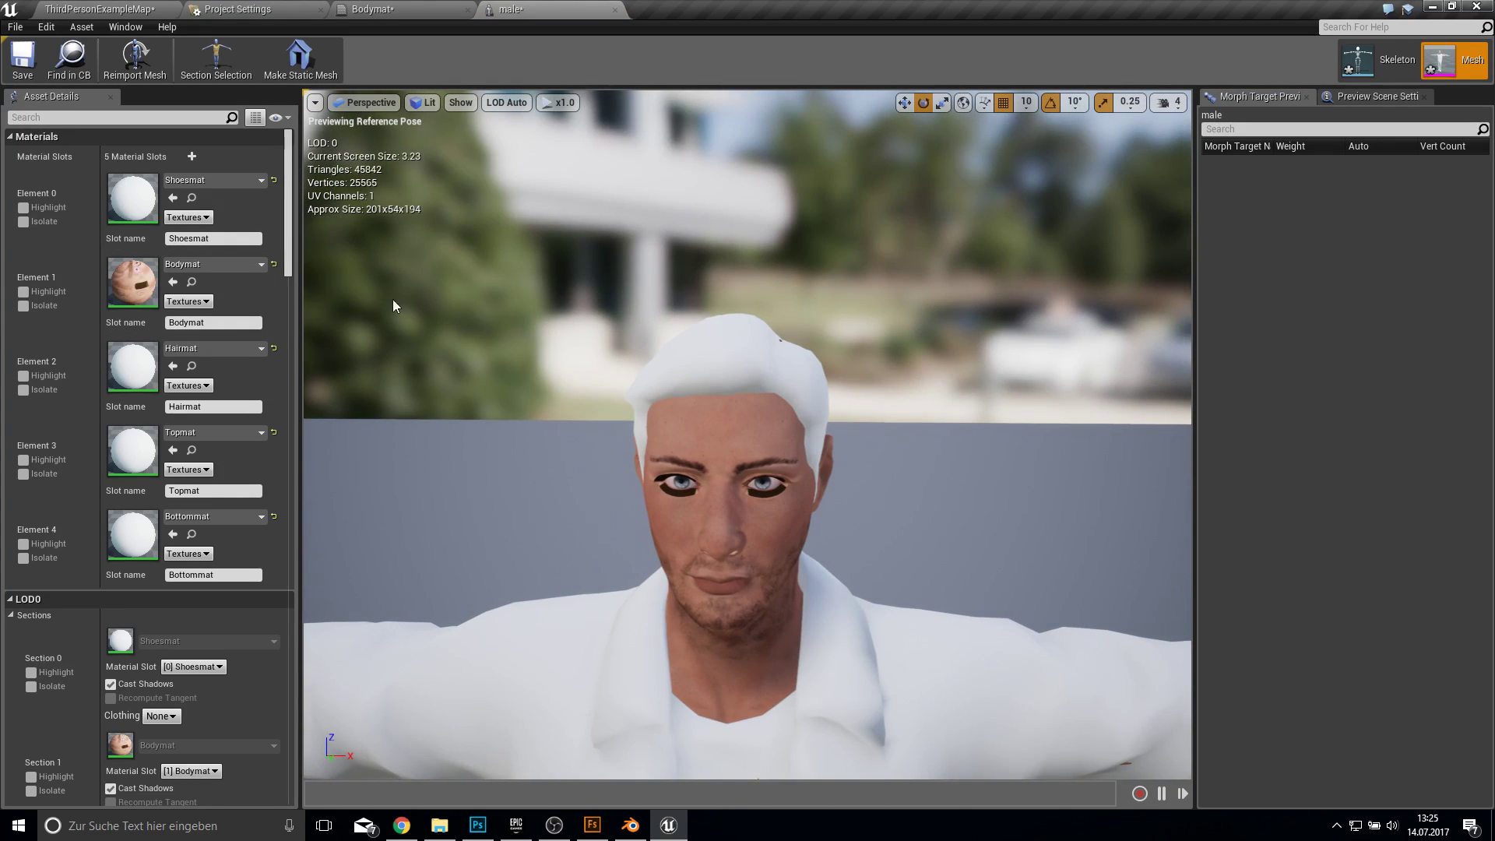
# Step: Reset the mesh's Element 1 material and assign Bodymat to it again
pyautogui.click(273, 265)
pyautogui.click(256, 264)
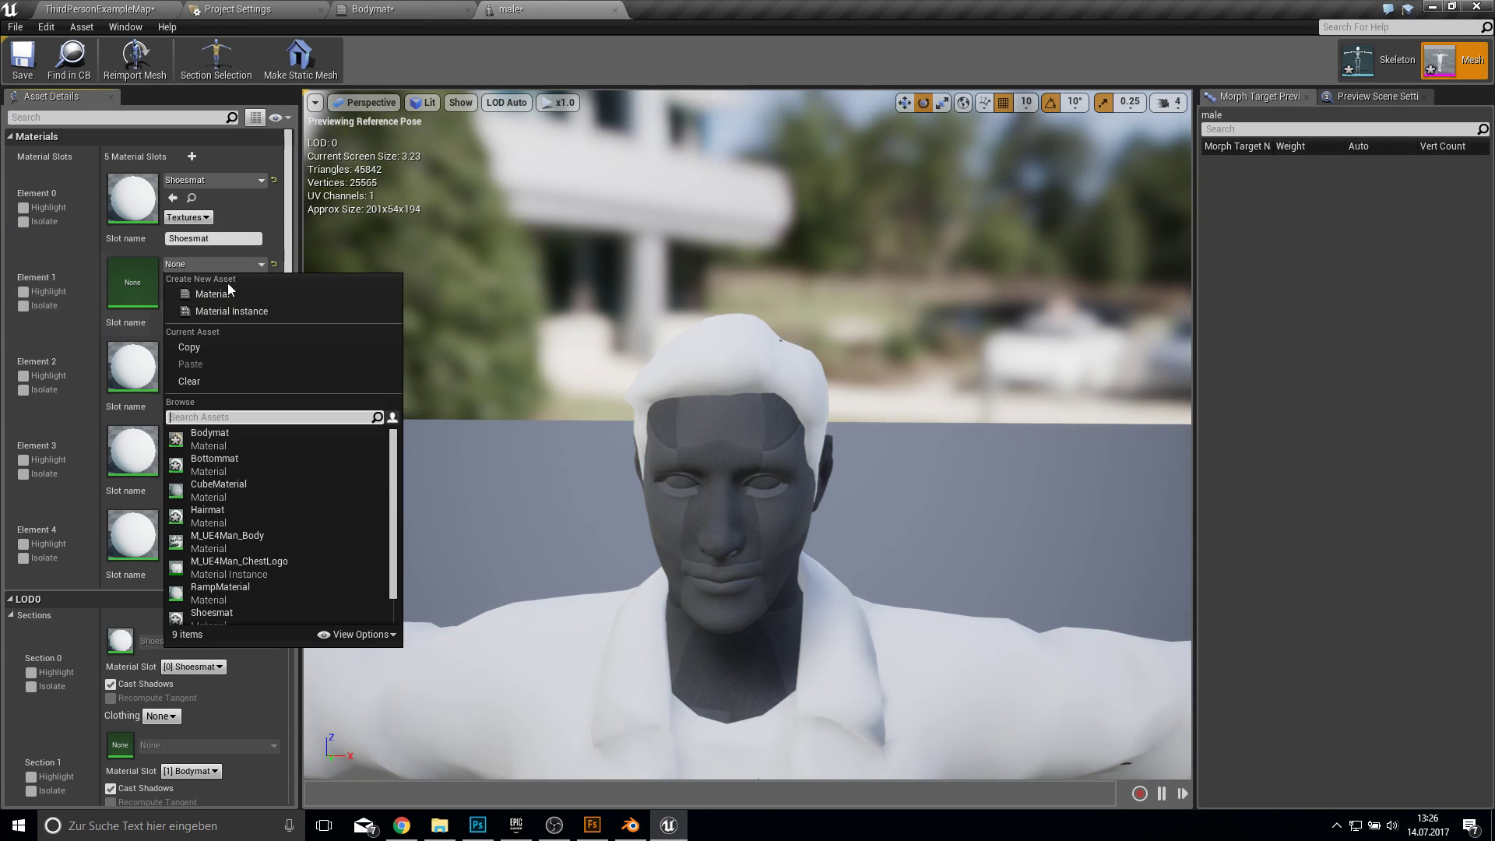
pyautogui.click(211, 438)
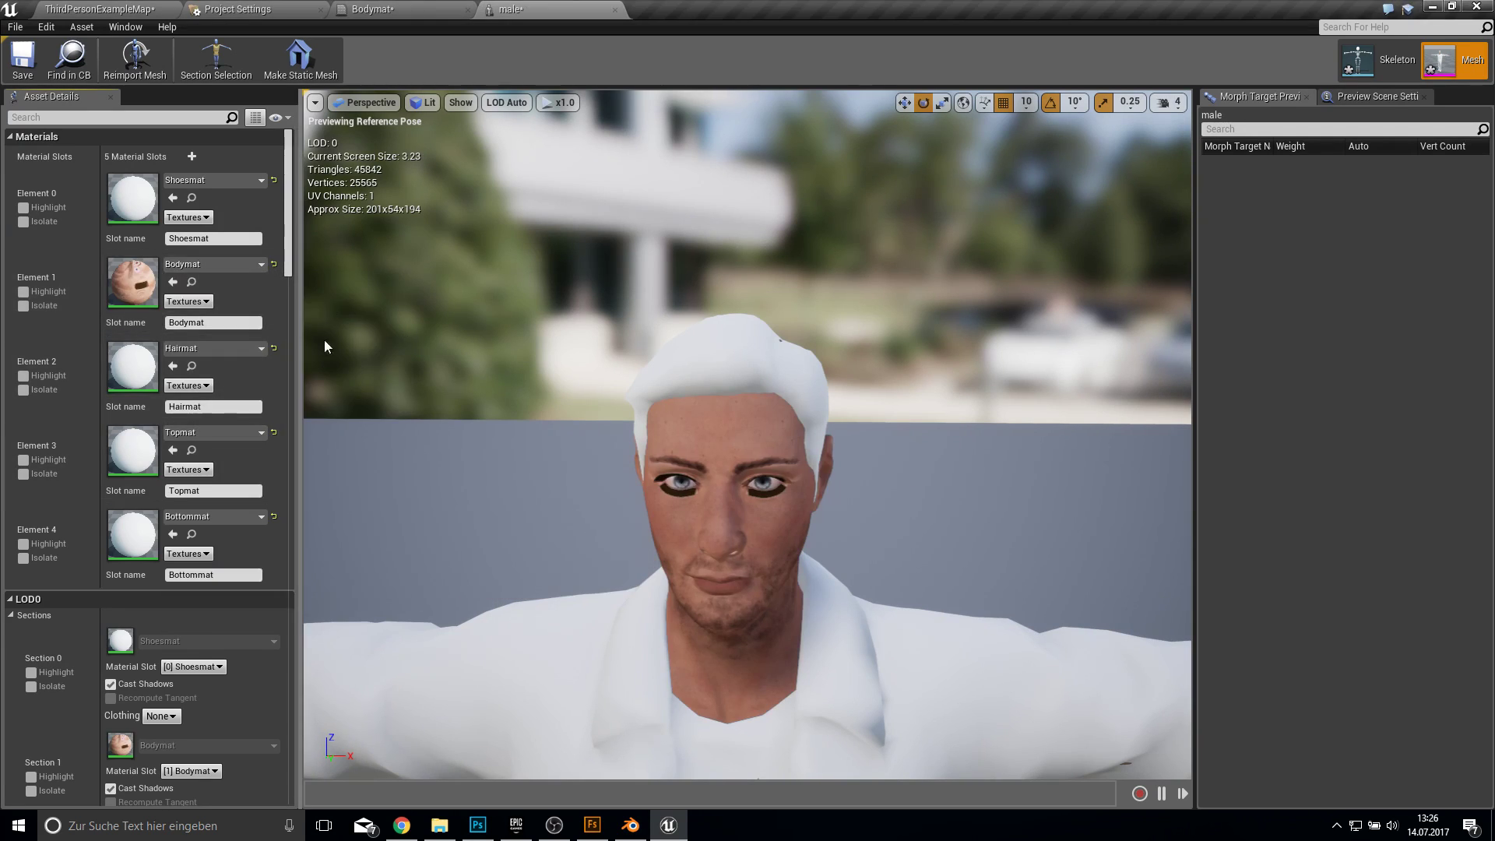
# Step: Switch to Blender and select the eyelash mesh around the character's eyes in front view
pyautogui.click(629, 827)
pyautogui.click(1369, 177)
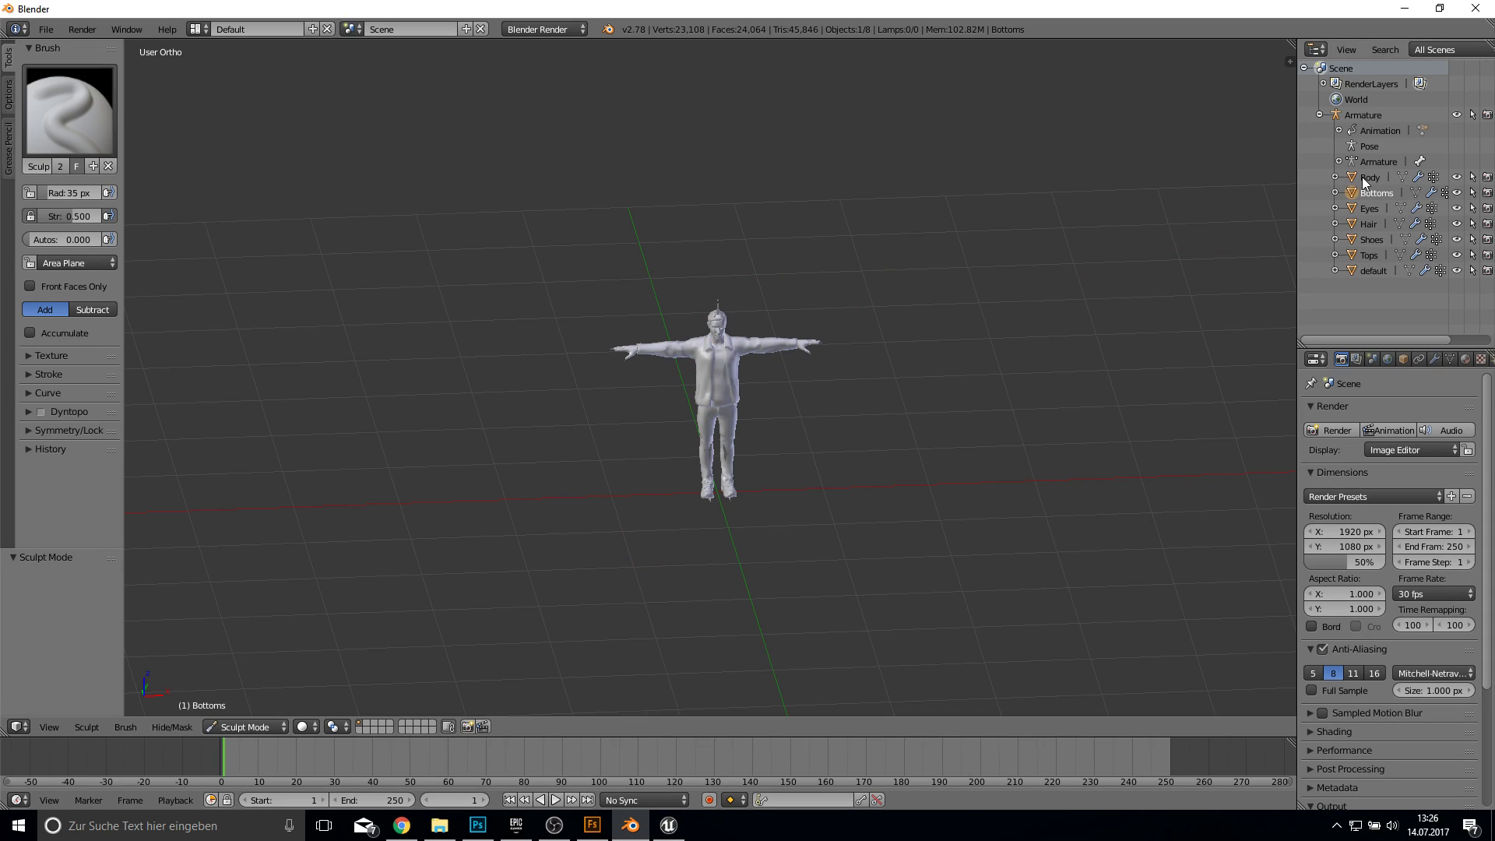
pyautogui.press('KP_1')
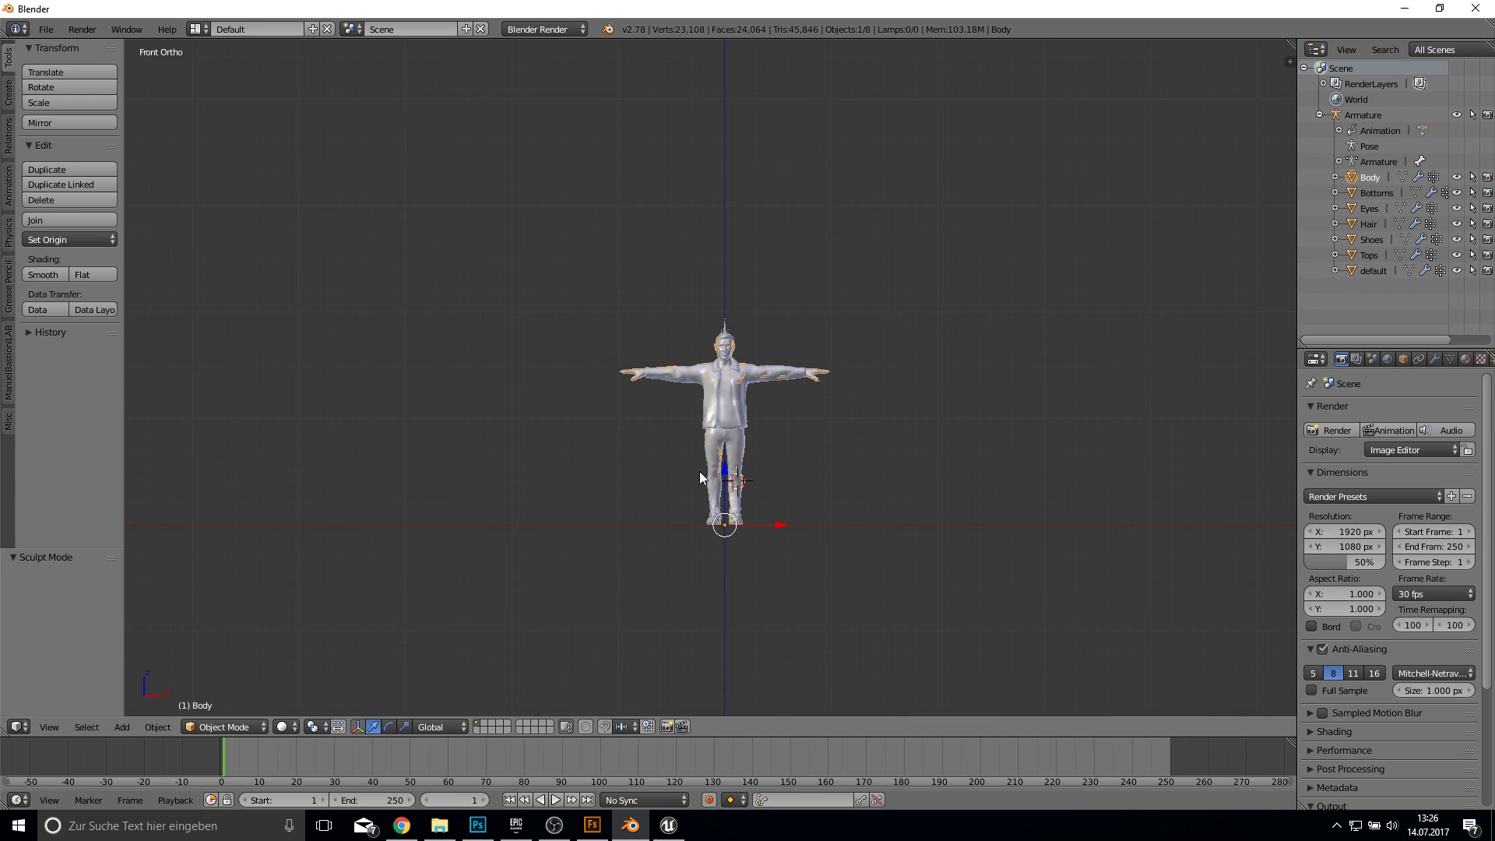
pyautogui.scroll(10, 699, 470)
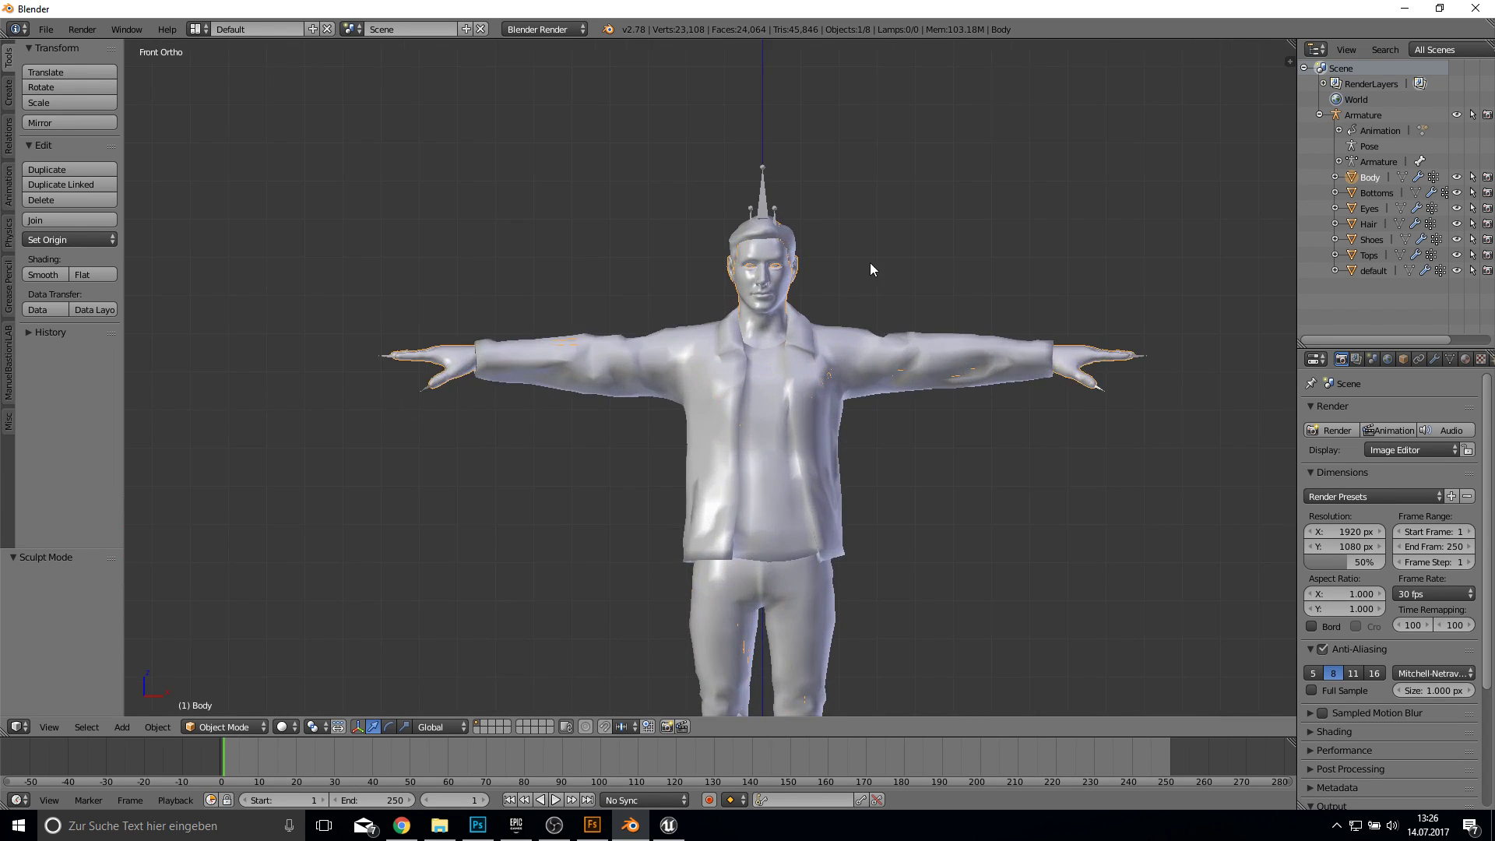
pyautogui.keyDown('shift'); pyautogui.moveTo(1002, 162); pyautogui.dragTo(747, 380, button='middle'); pyautogui.keyUp('shift')
pyautogui.scroll(6, 729, 352)
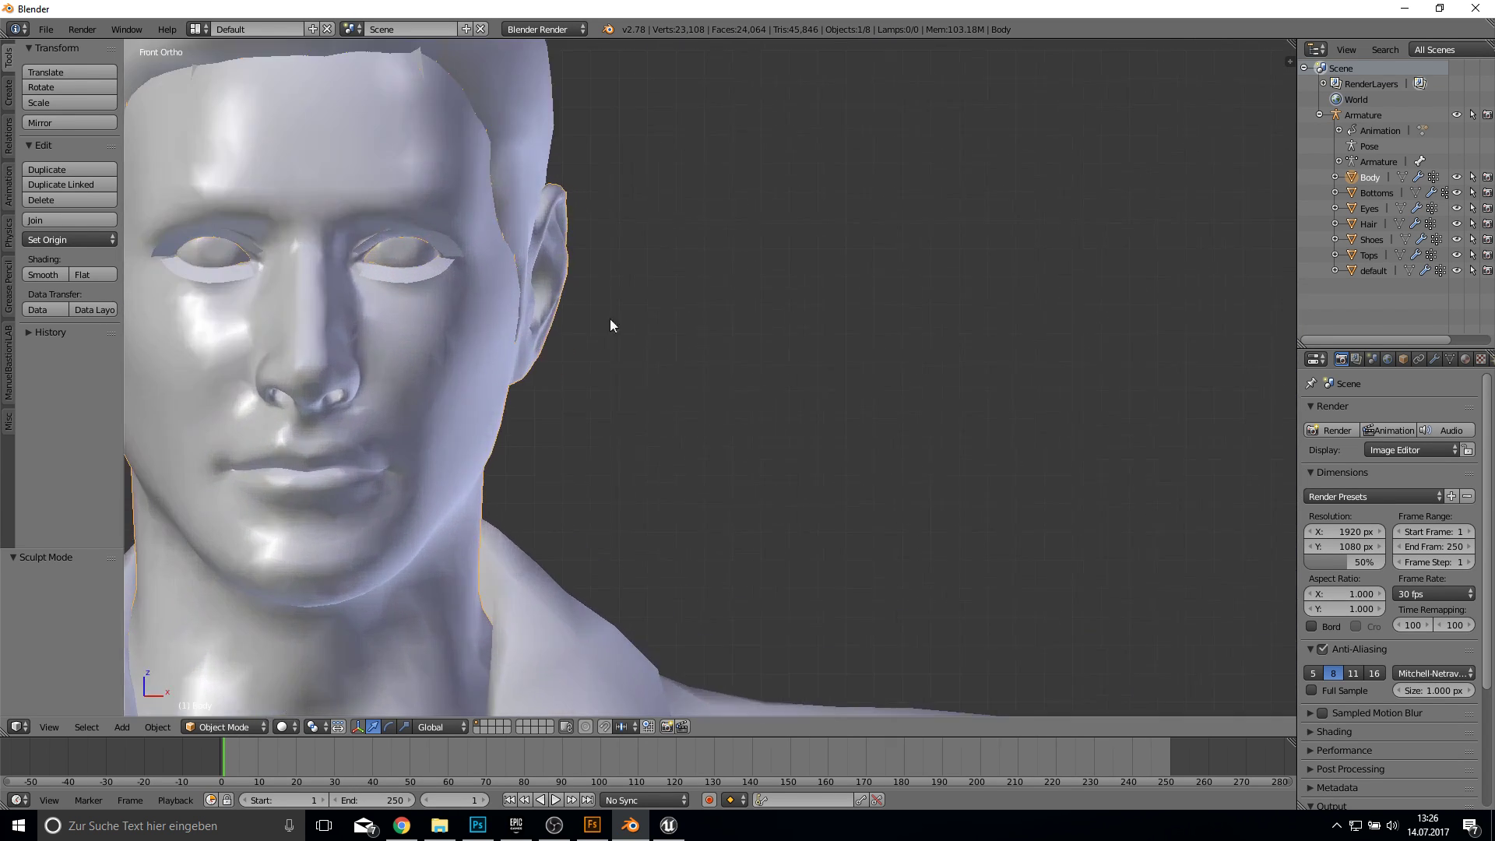
pyautogui.keyDown('shift'); pyautogui.moveTo(419, 314); pyautogui.dragTo(677, 396, button='middle'); pyautogui.keyUp('shift')
pyautogui.rightClick(662, 353)
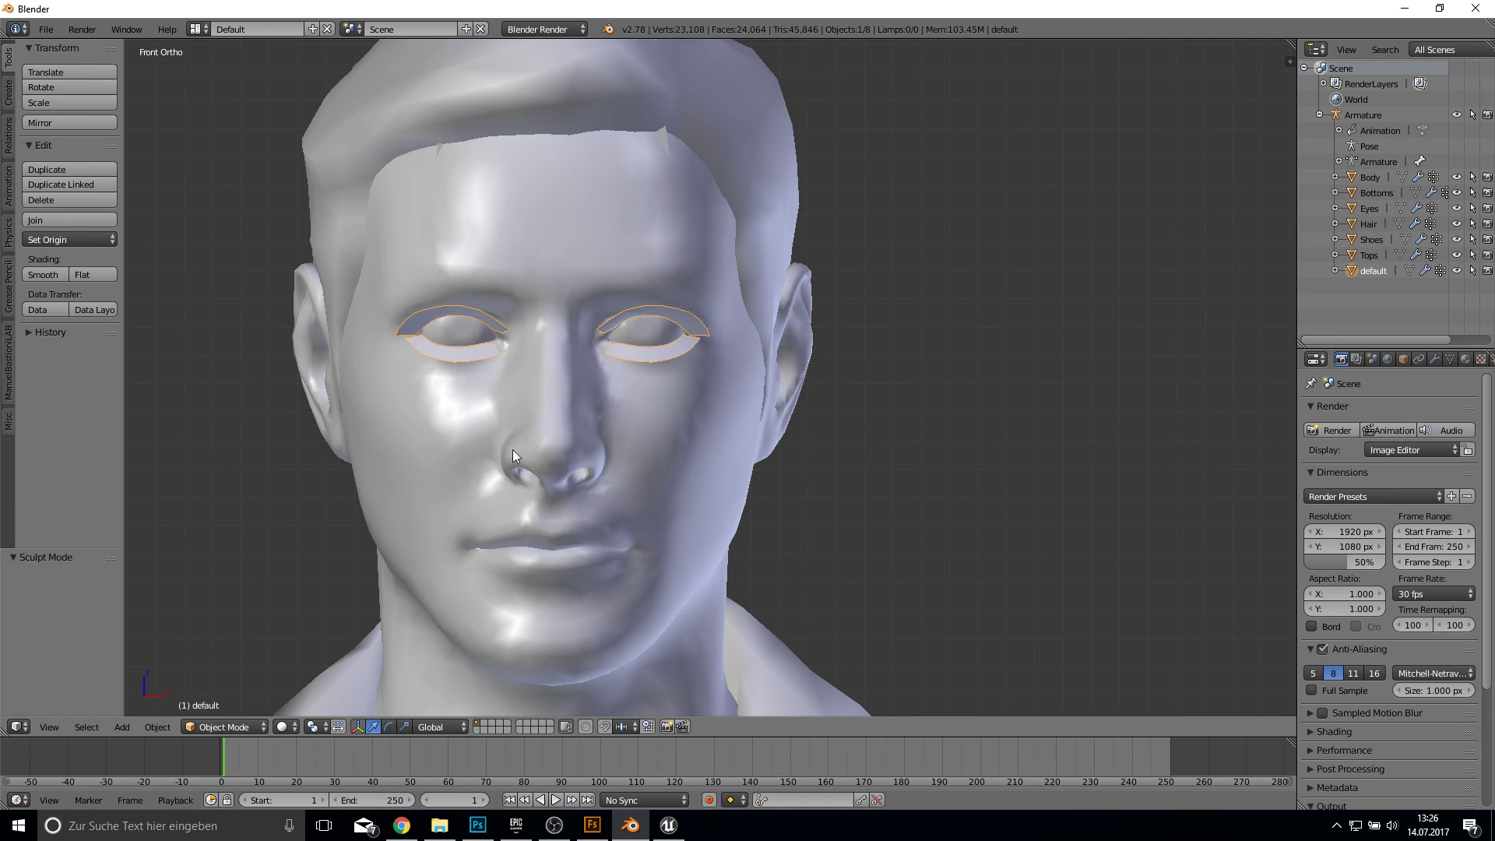
# Step: Remove the Bodymat material slot from the eyelash mesh
pyautogui.keyDown('shift'); pyautogui.moveTo(514, 483); pyautogui.dragTo(766, 405, button='middle'); pyautogui.keyUp('shift')
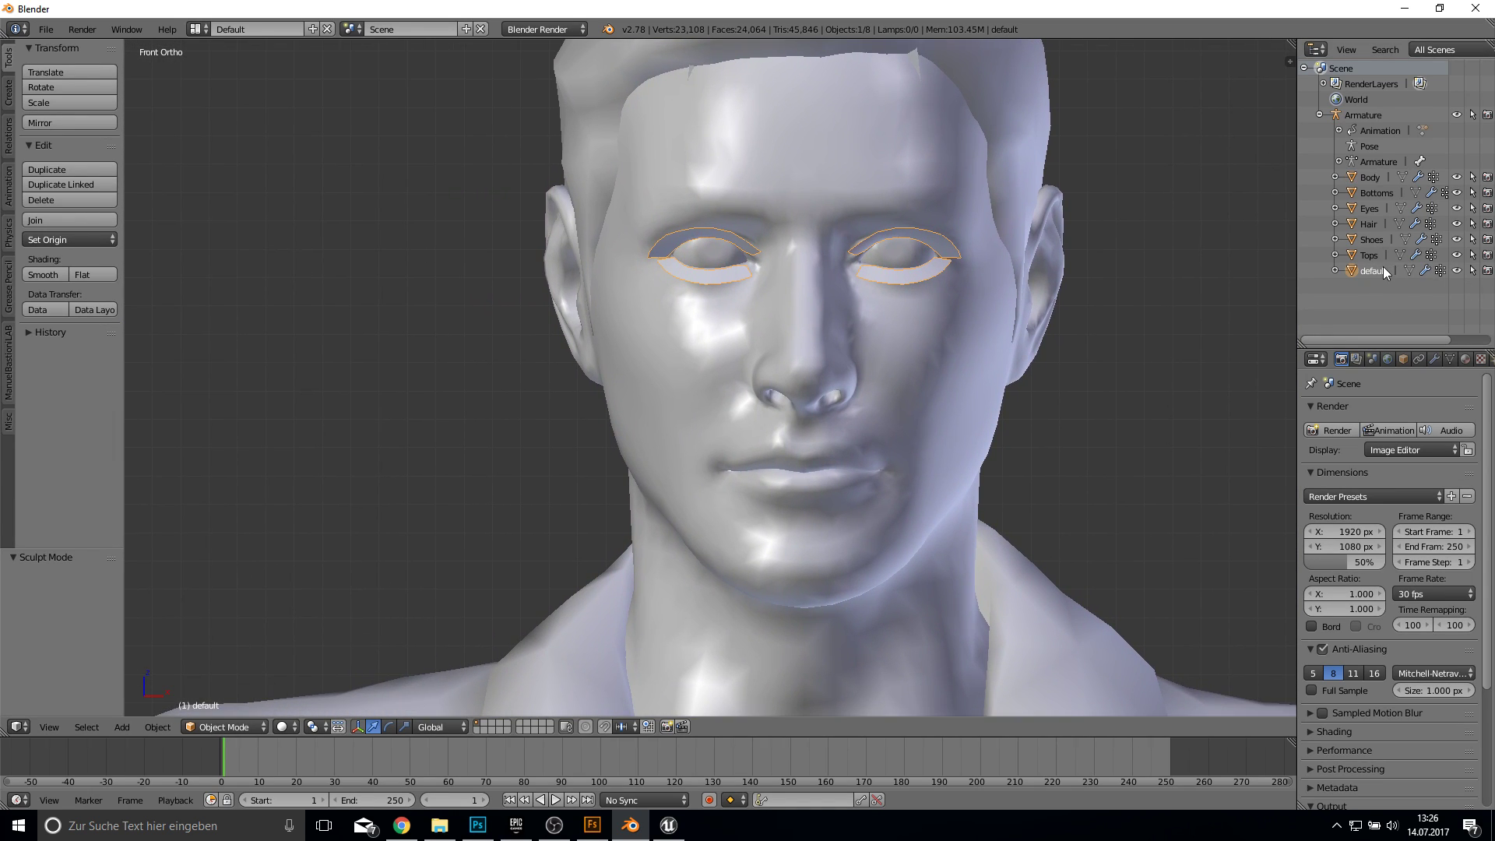
pyautogui.scroll(-5, 1137, 385)
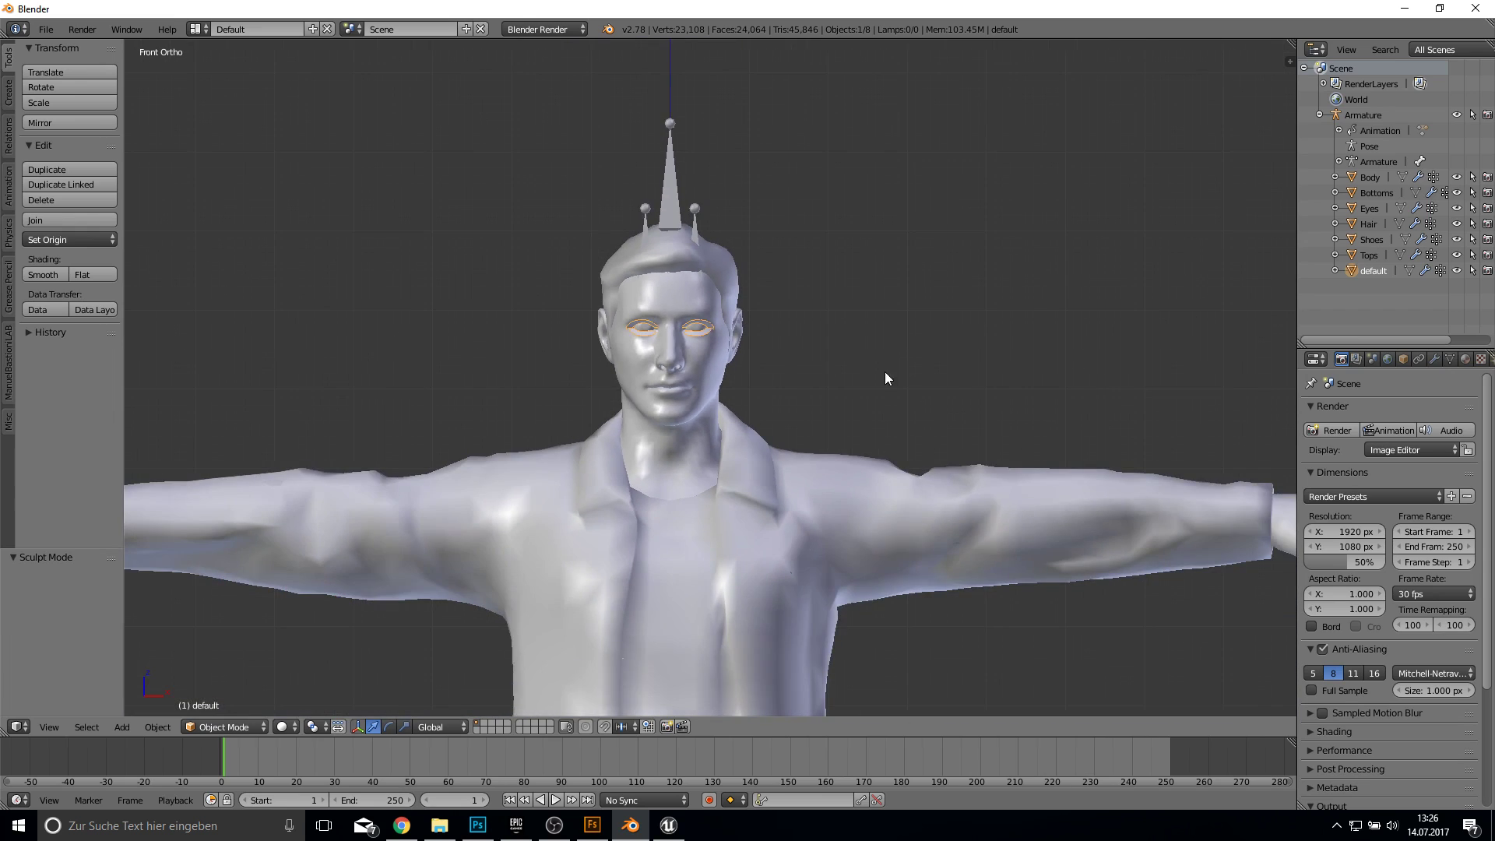
pyautogui.scroll(4, 880, 372)
pyautogui.keyDown('shift'); pyautogui.moveTo(672, 415); pyautogui.dragTo(716, 417, button='middle'); pyautogui.keyUp('shift')
pyautogui.scroll(2, 759, 379)
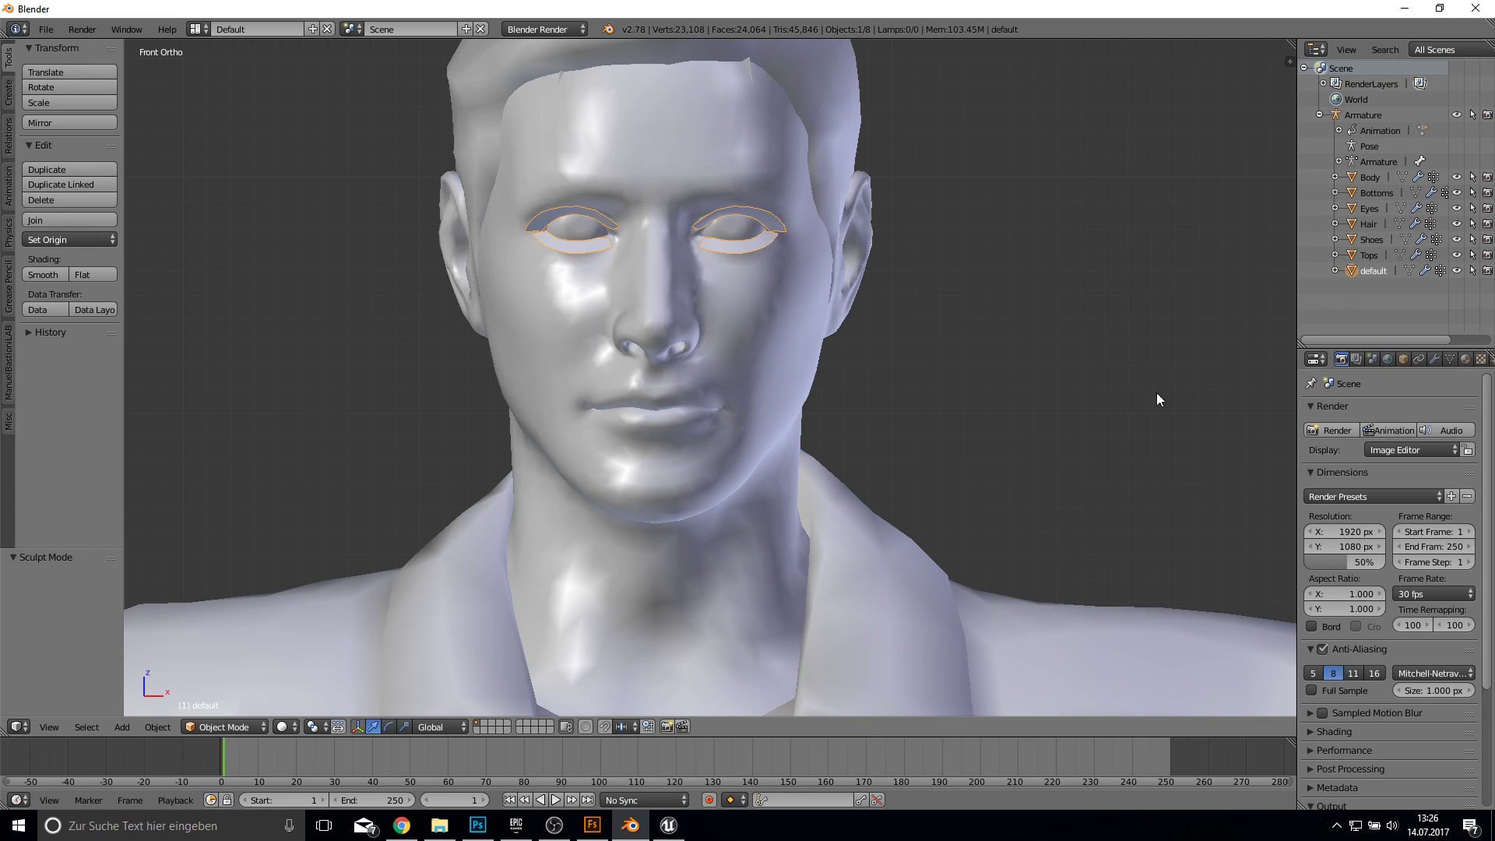
pyautogui.click(1403, 358)
pyautogui.click(1419, 358)
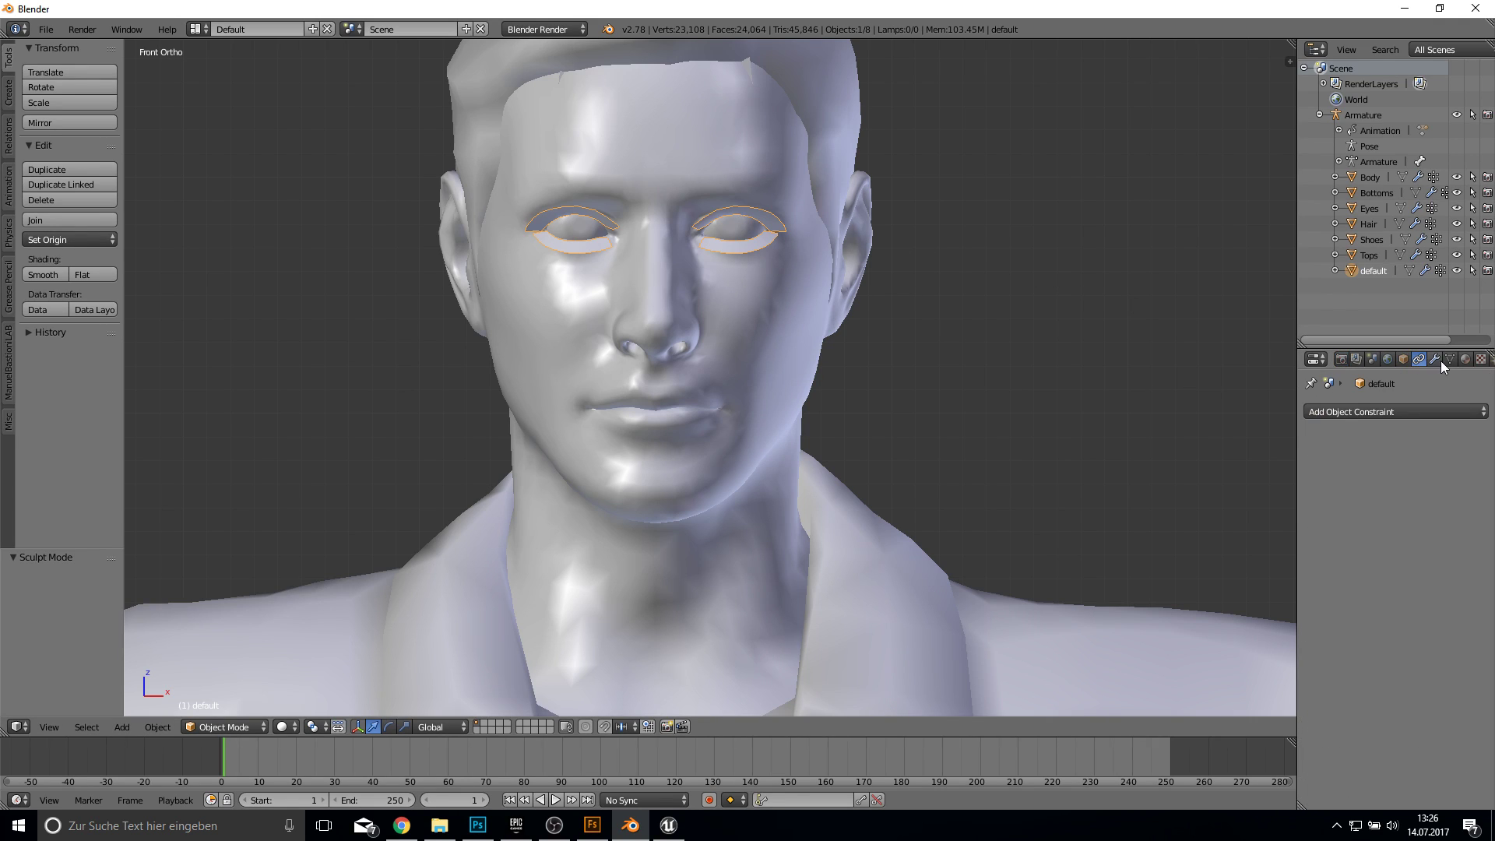
pyautogui.click(1465, 359)
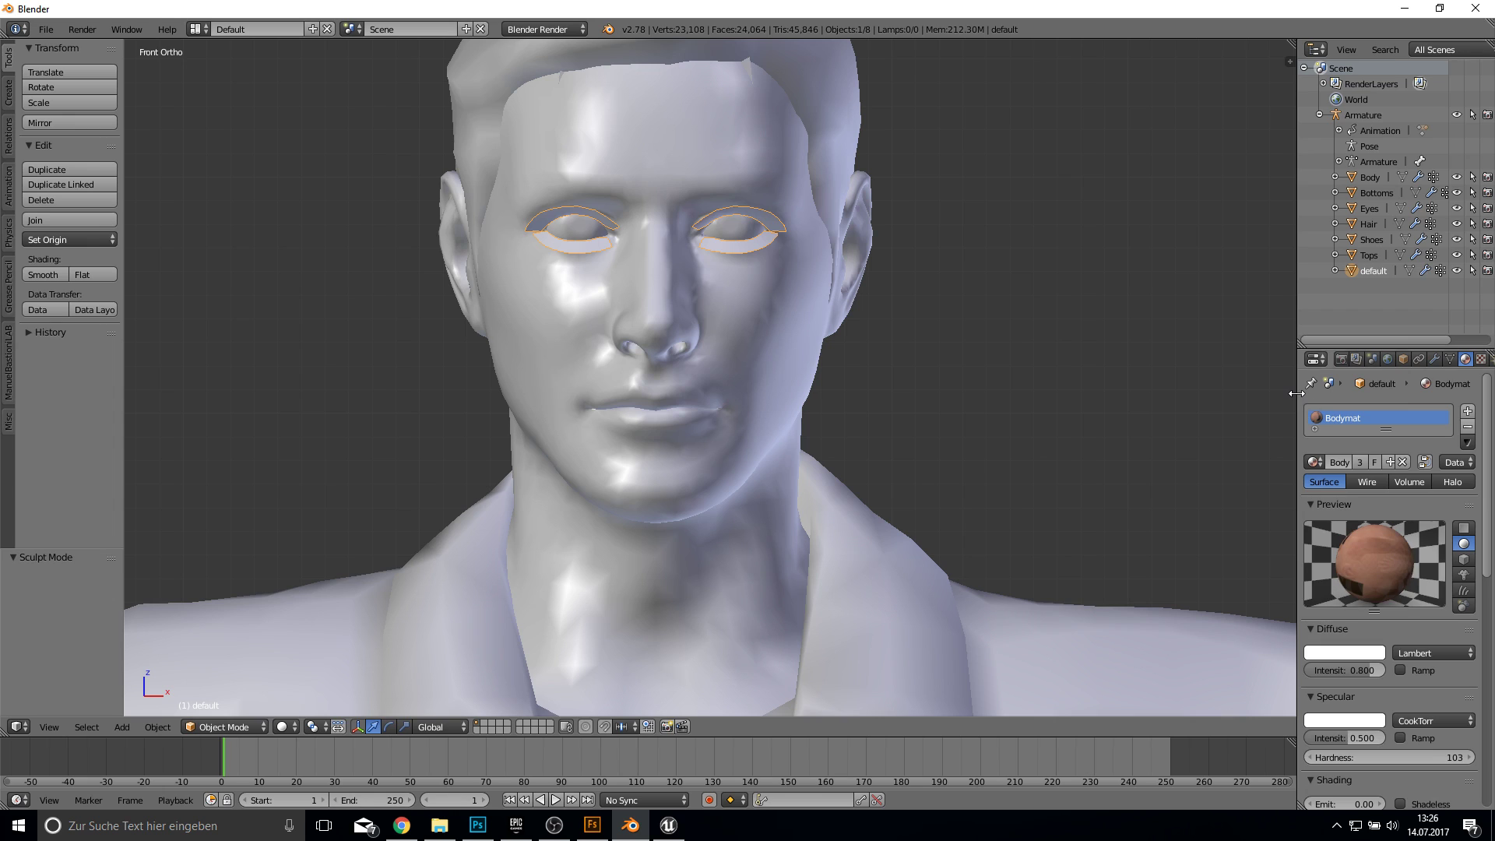
pyautogui.moveTo(1297, 392); pyautogui.dragTo(1122, 391)
pyautogui.click(1468, 427)
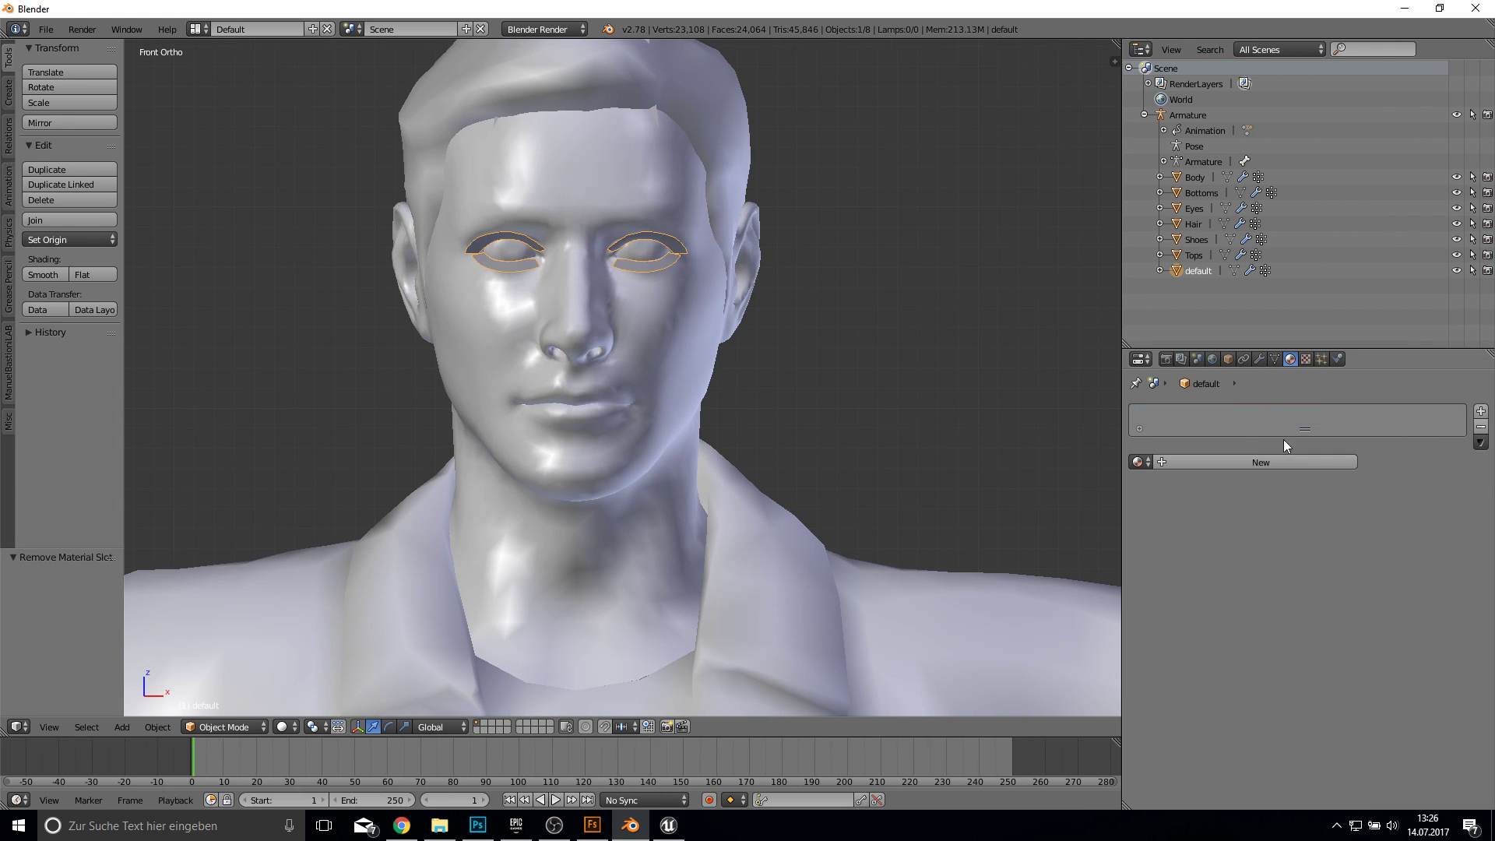
# Step: Create a new material for the eyelash mesh and name it eyelesh
pyautogui.moveTo(1307, 426); pyautogui.dragTo(1306, 489)
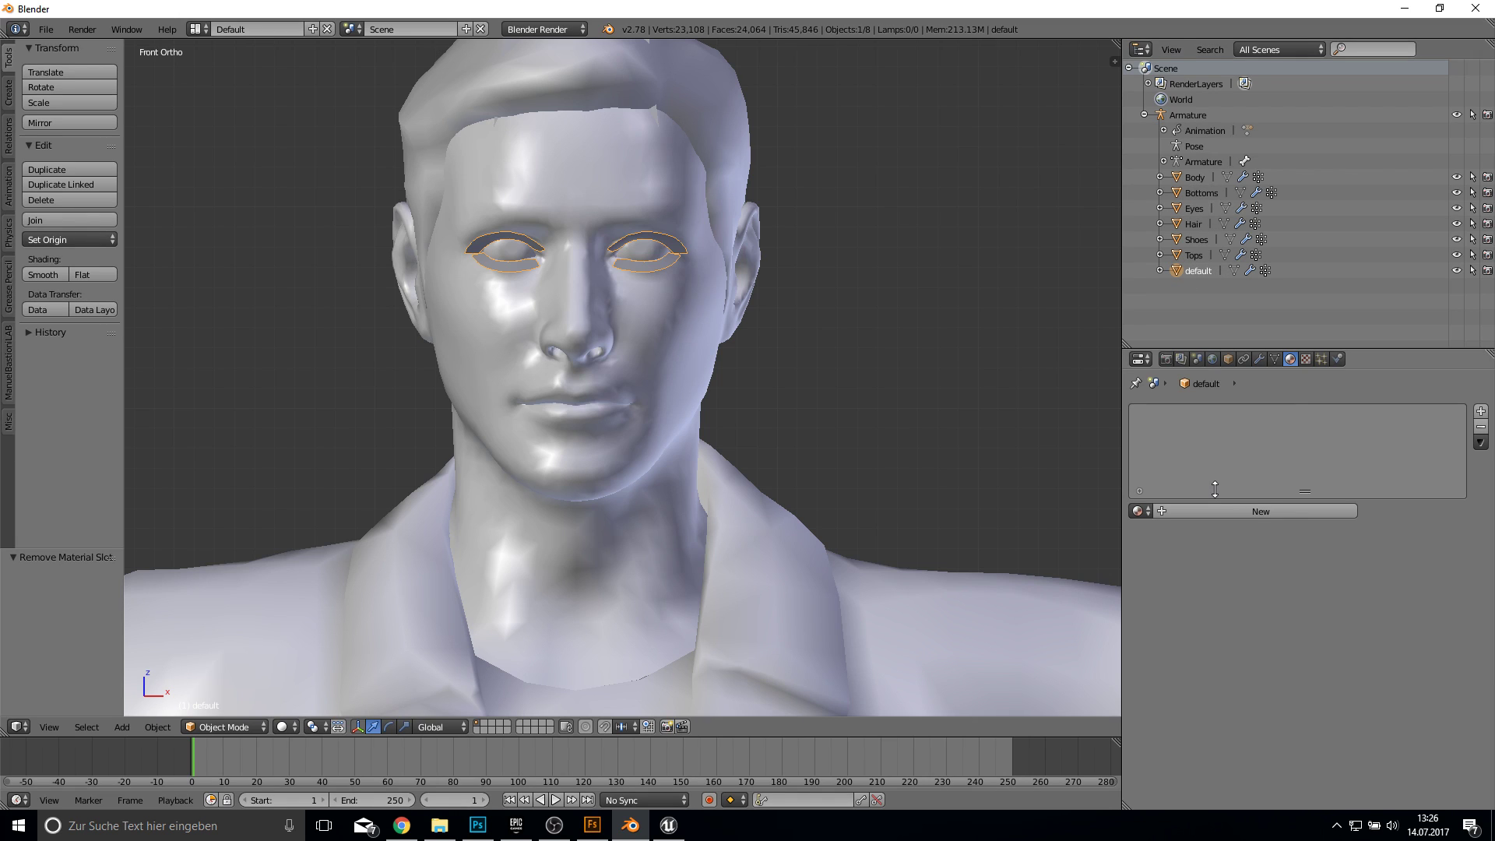
pyautogui.click(1260, 512)
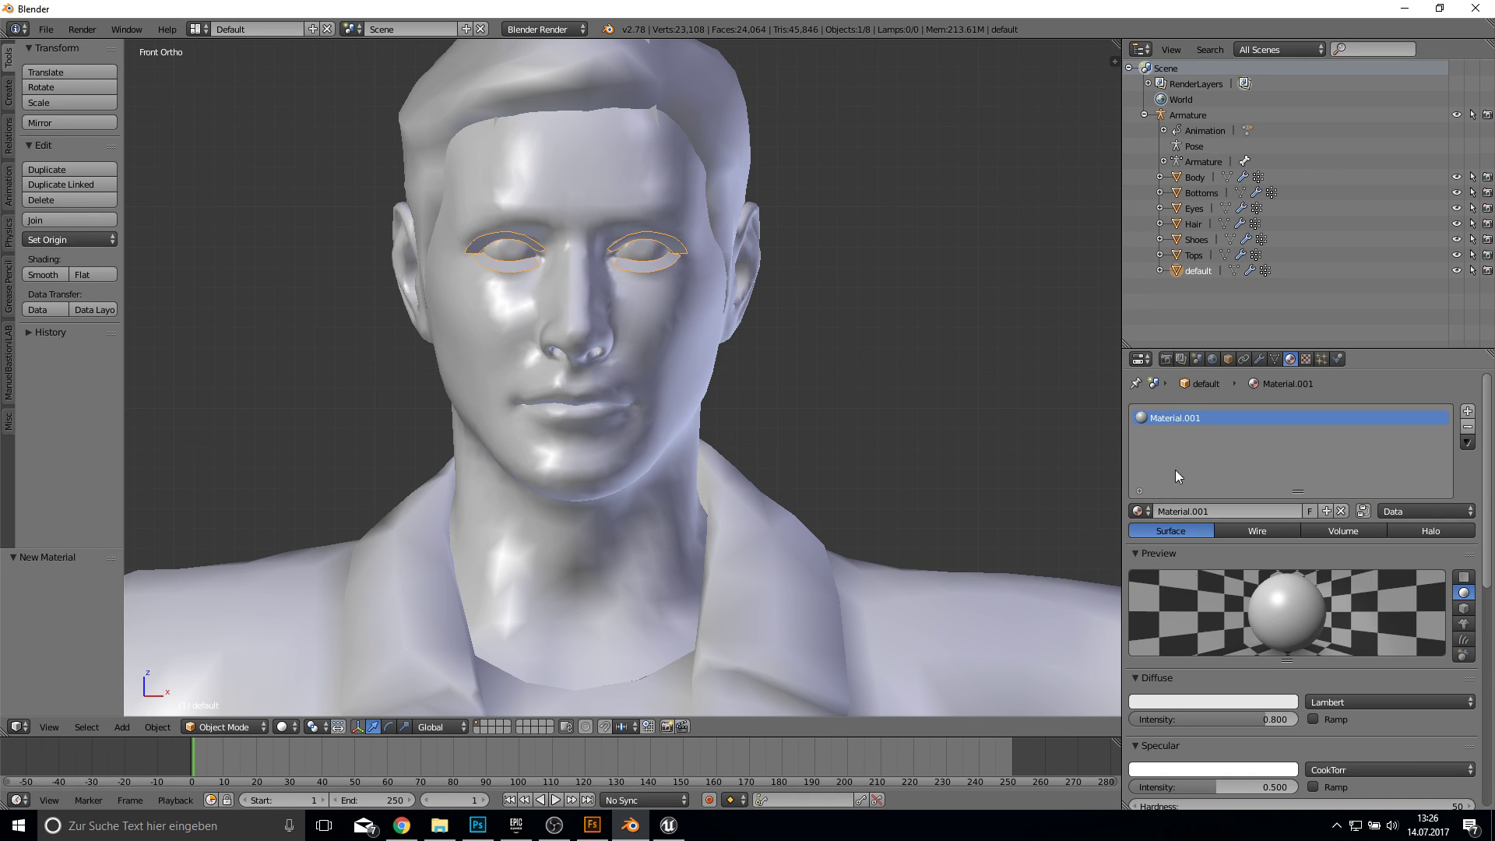
pyautogui.doubleClick(1203, 419)
# Step: Add an image texture to the eyelesh material using male_Body_BaseColor.png from the texturePBR/male folder
pyautogui.click(1306, 359)
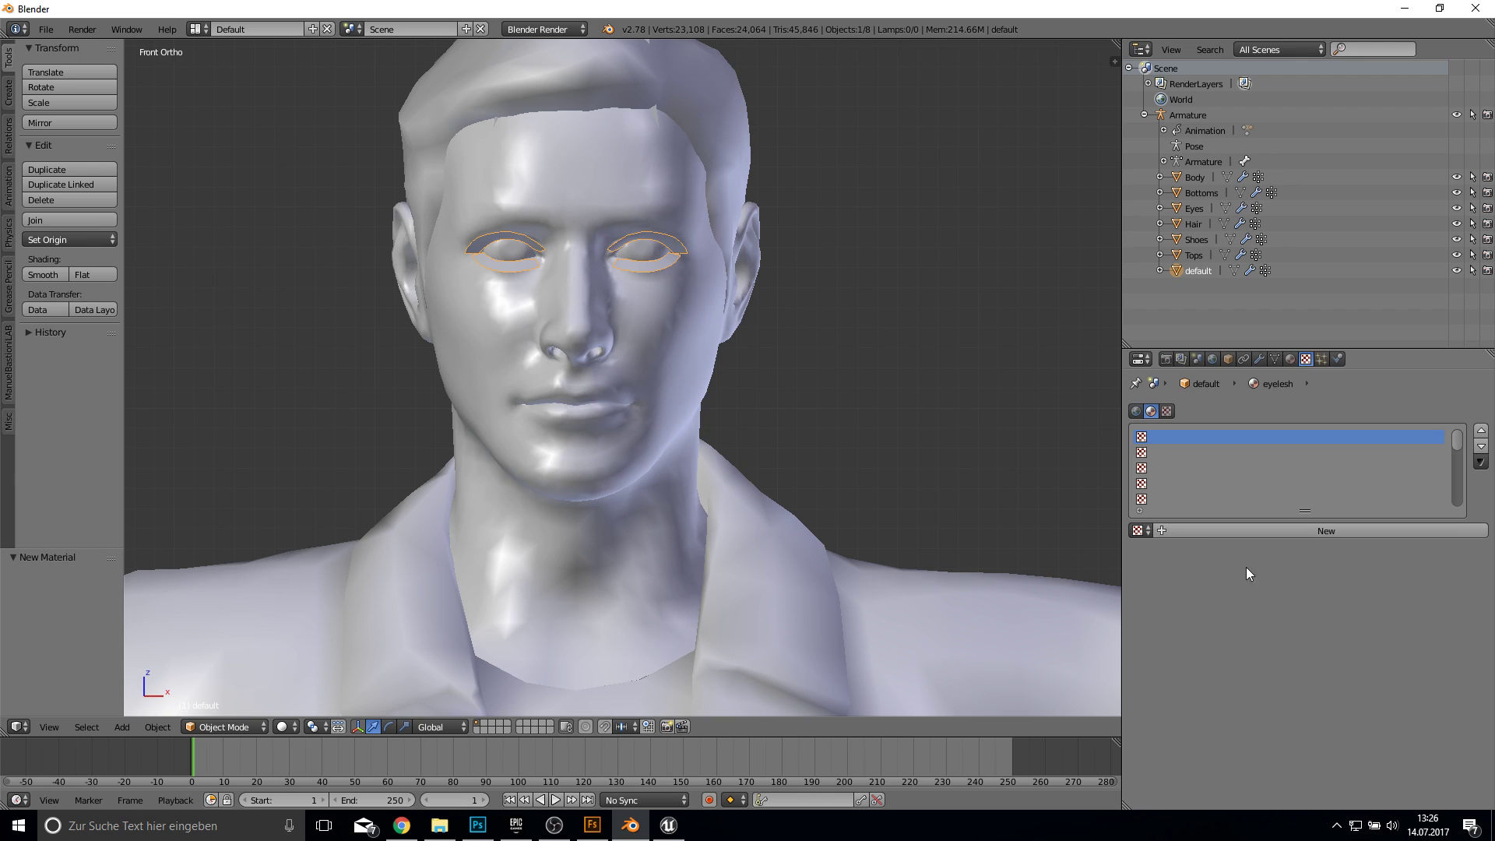
pyautogui.click(1178, 530)
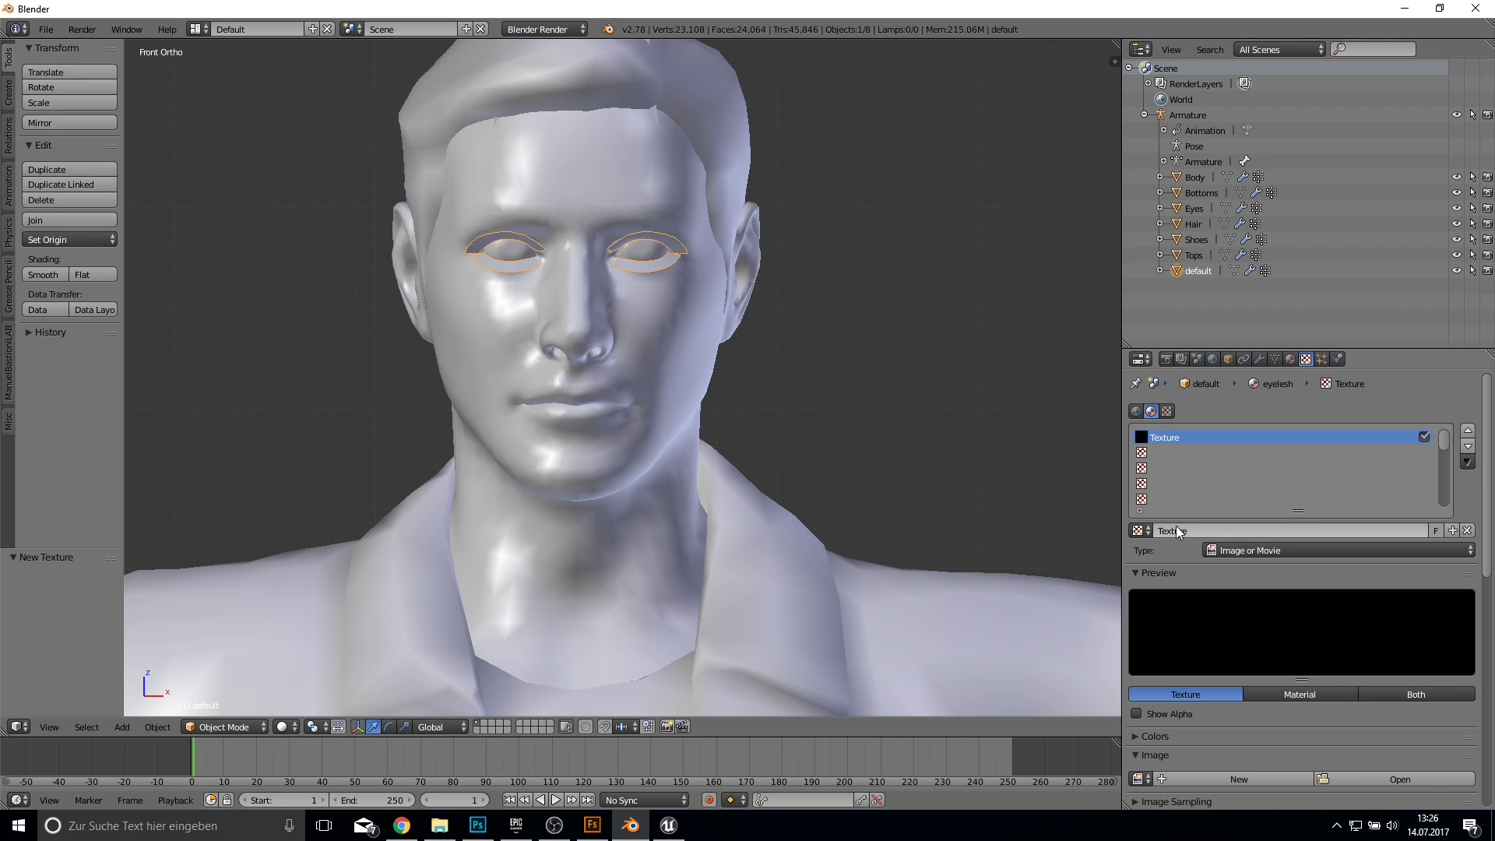
pyautogui.scroll(-4, 1272, 576)
pyautogui.click(1348, 652)
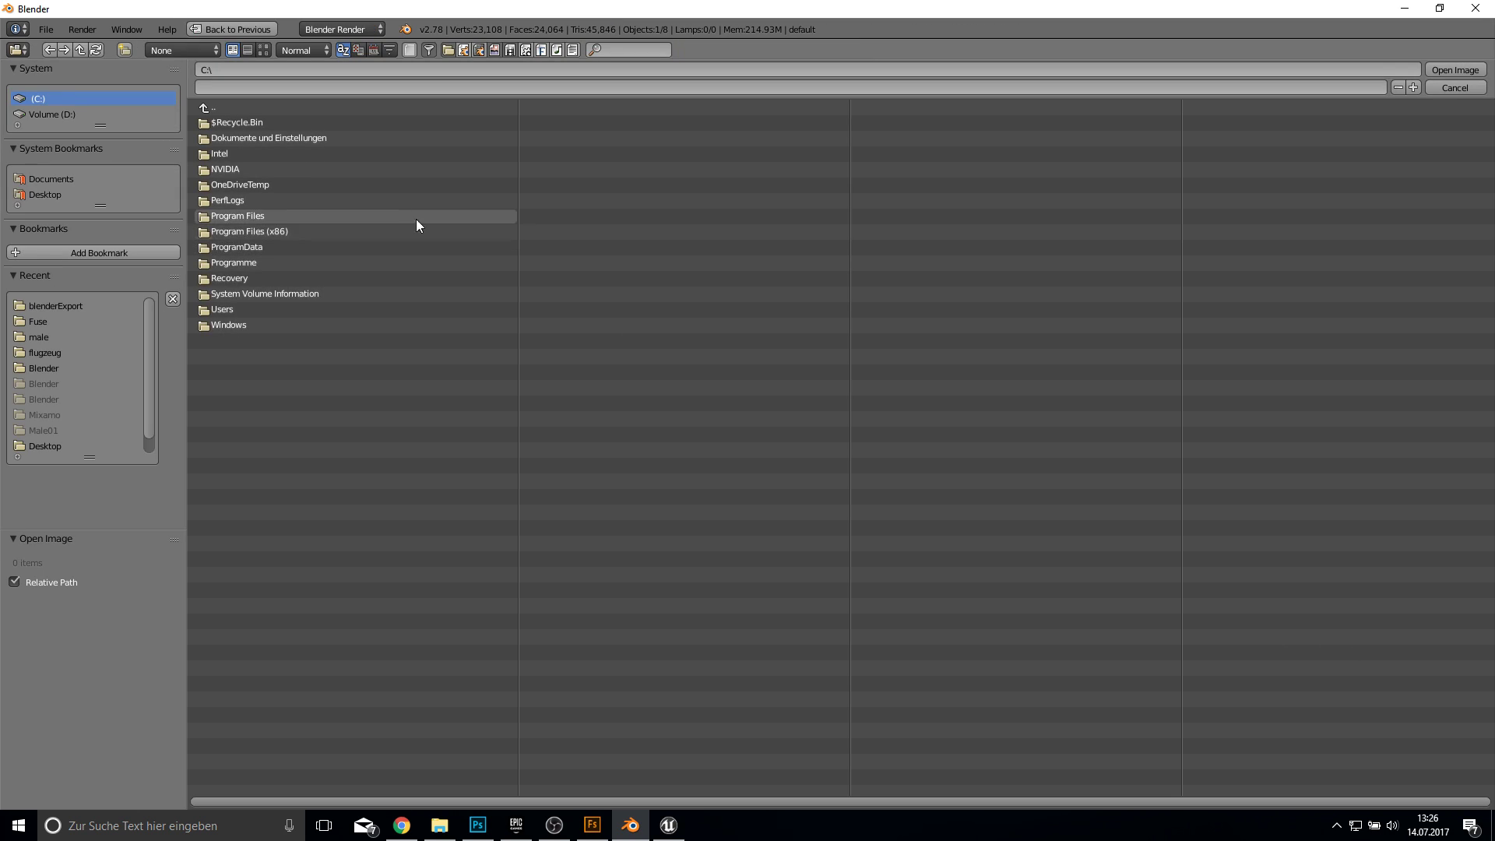
pyautogui.click(61, 321)
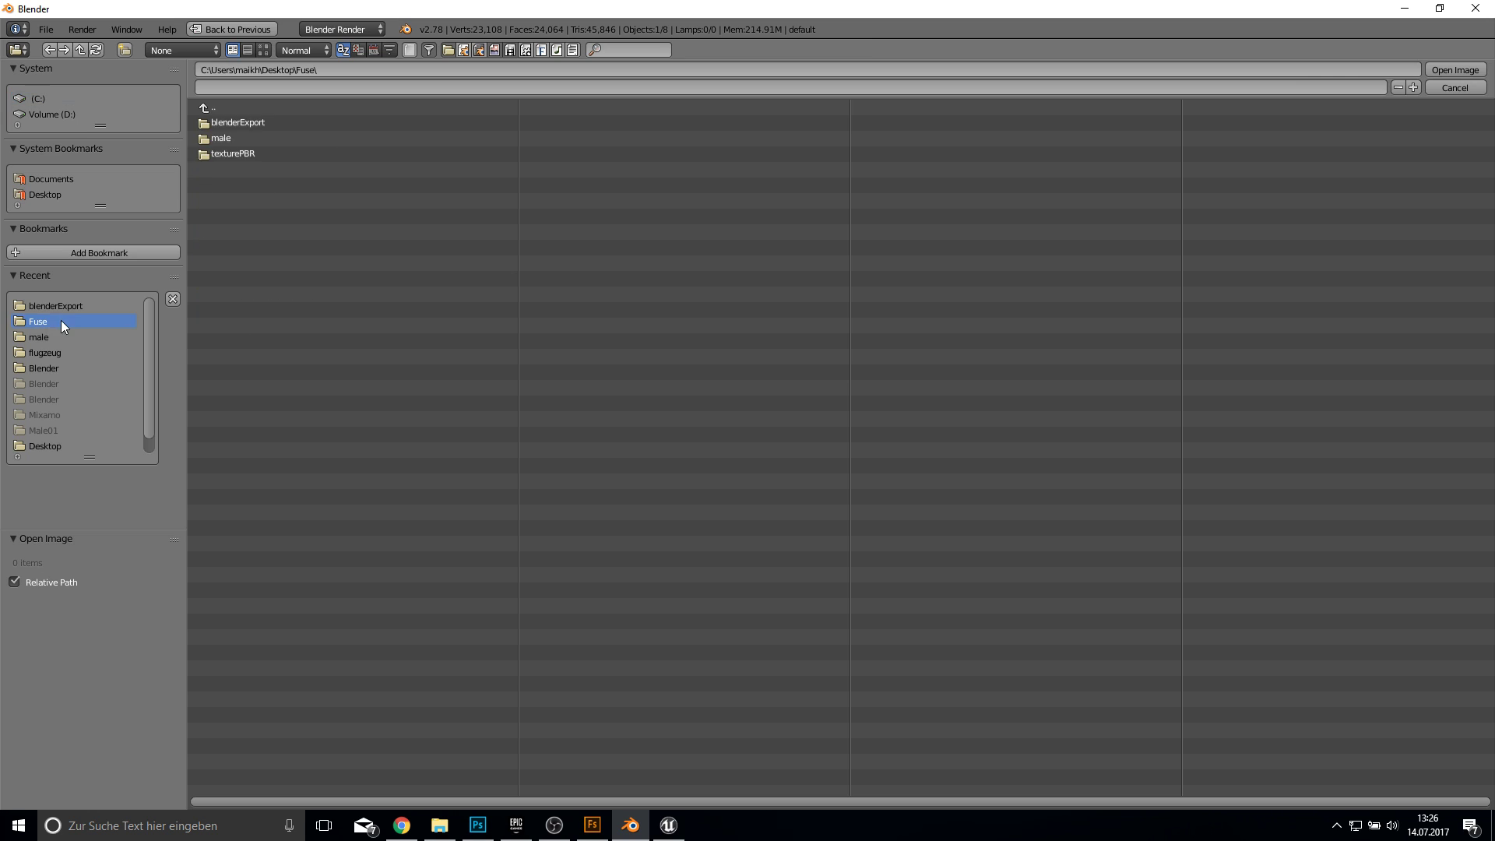
pyautogui.click(238, 155)
pyautogui.click(227, 123)
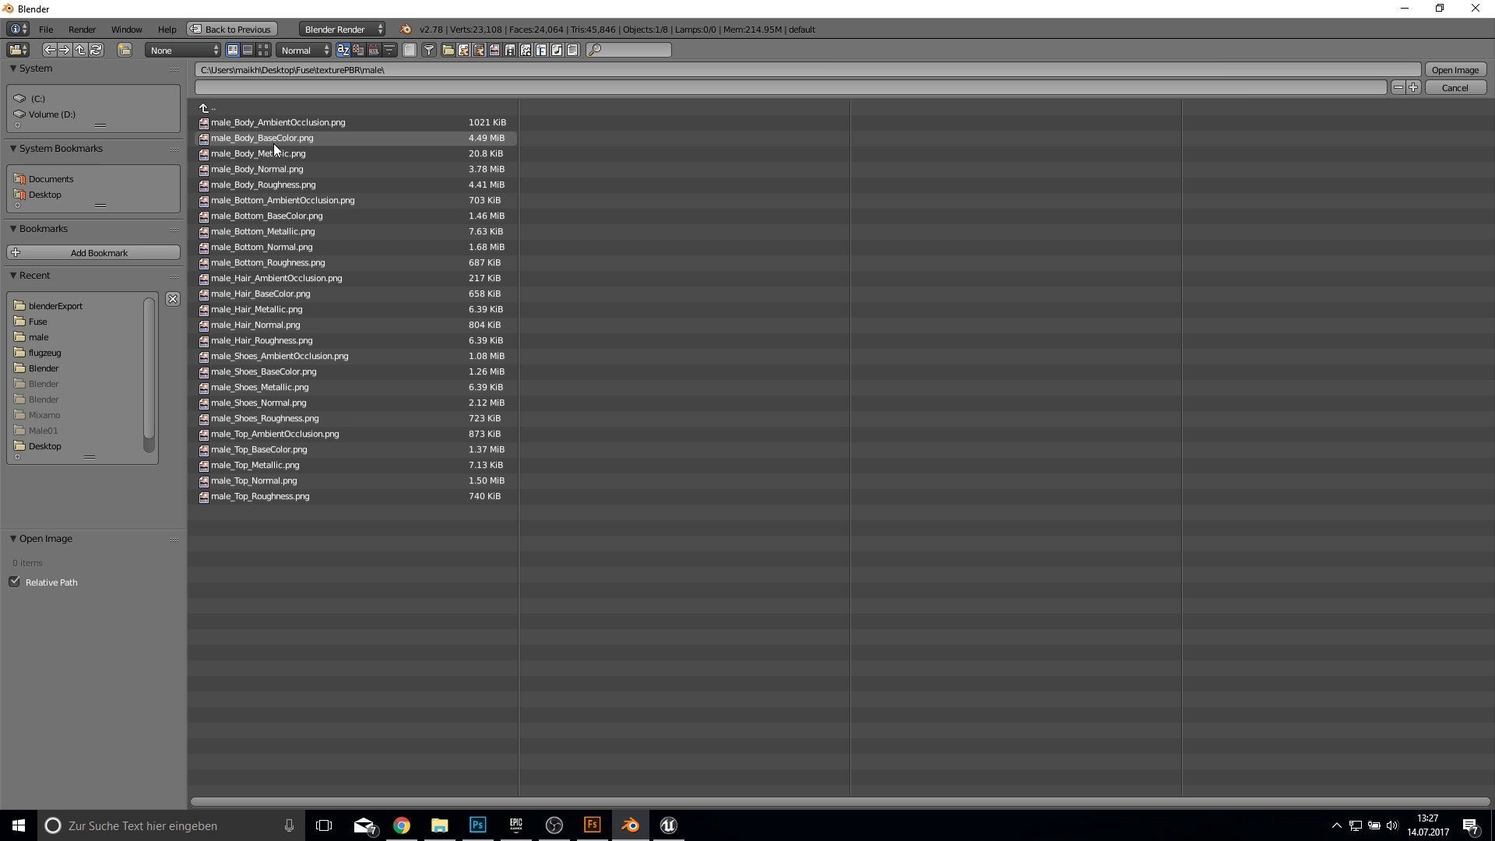
pyautogui.doubleClick(269, 143)
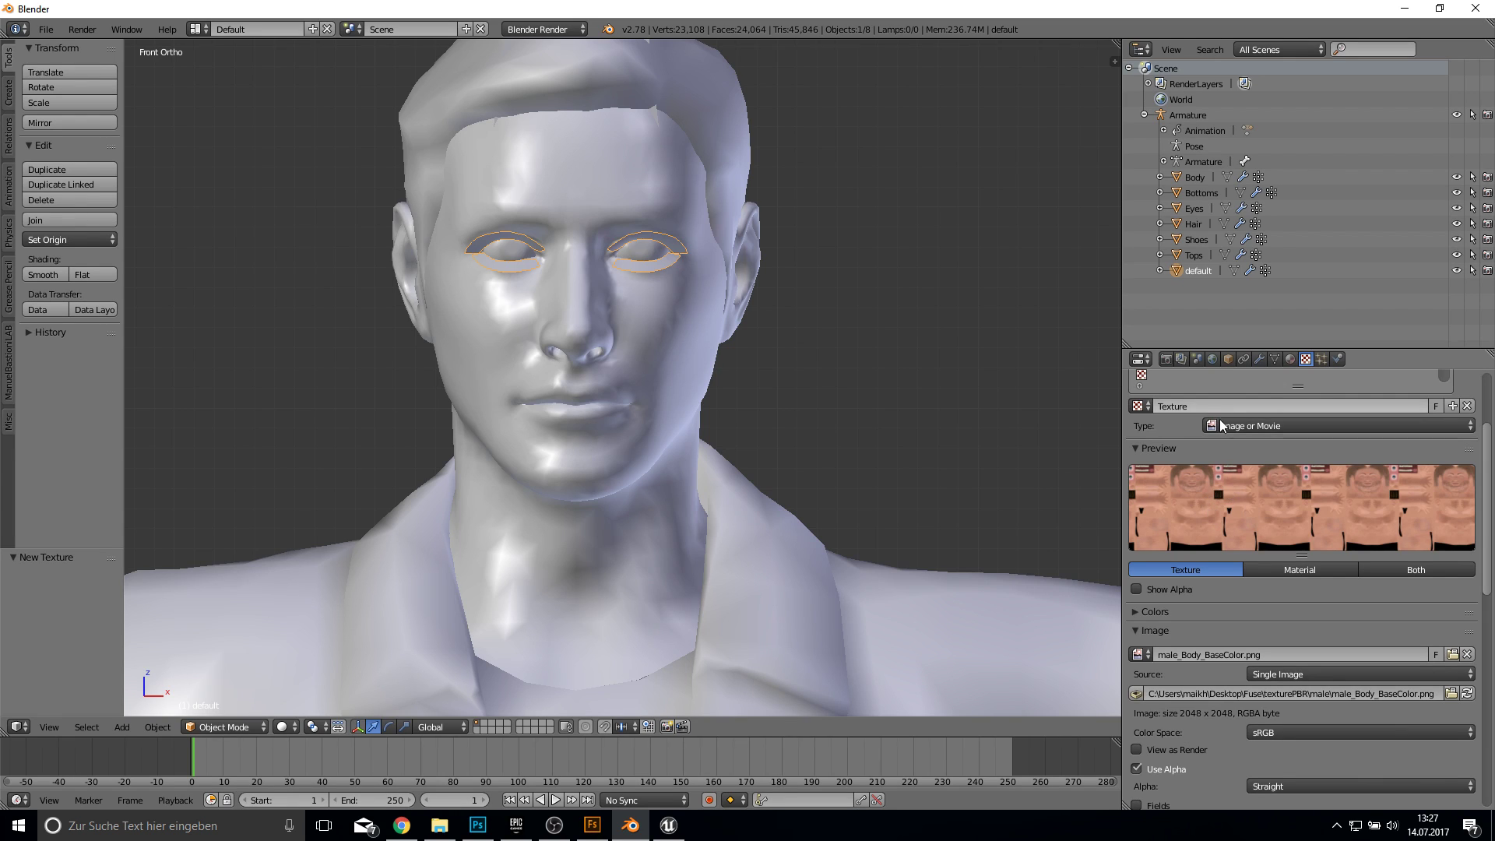
pyautogui.click(1289, 360)
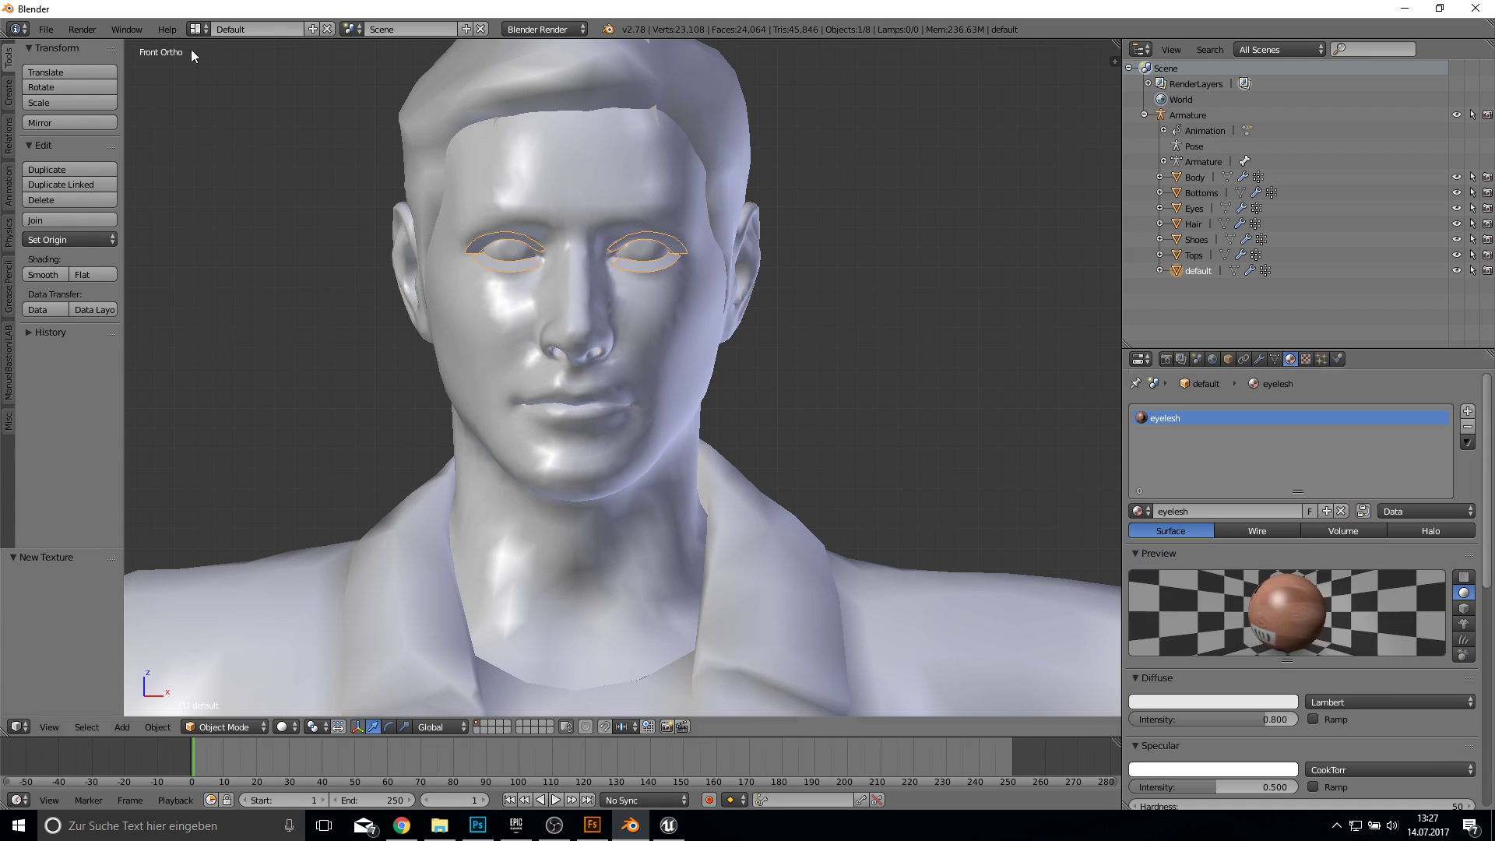
# Step: Export the updated character as an FBX file
pyautogui.click(47, 30)
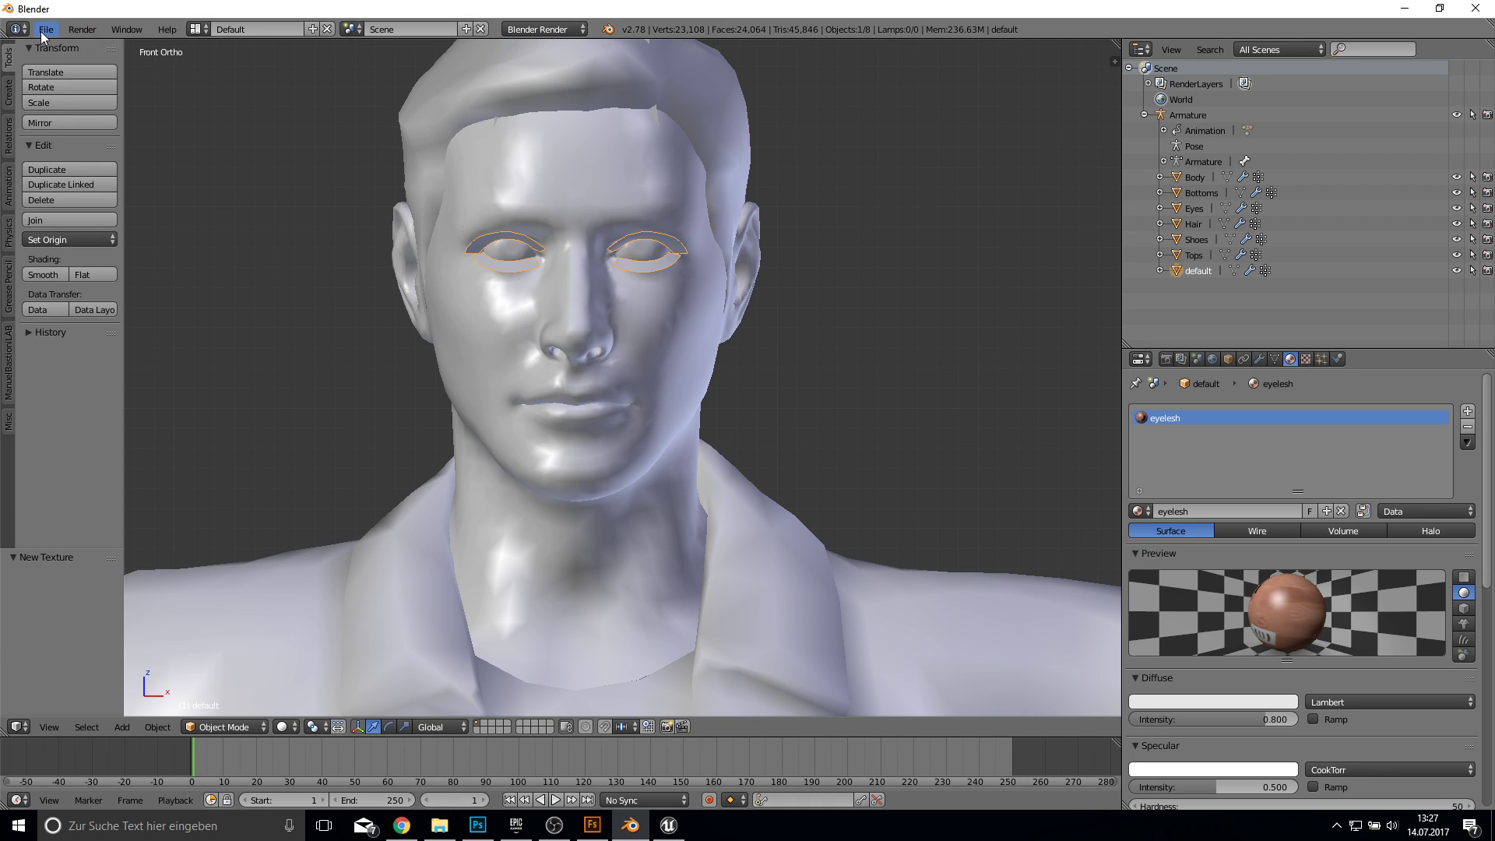
pyautogui.click(47, 30)
pyautogui.moveTo(87, 323)
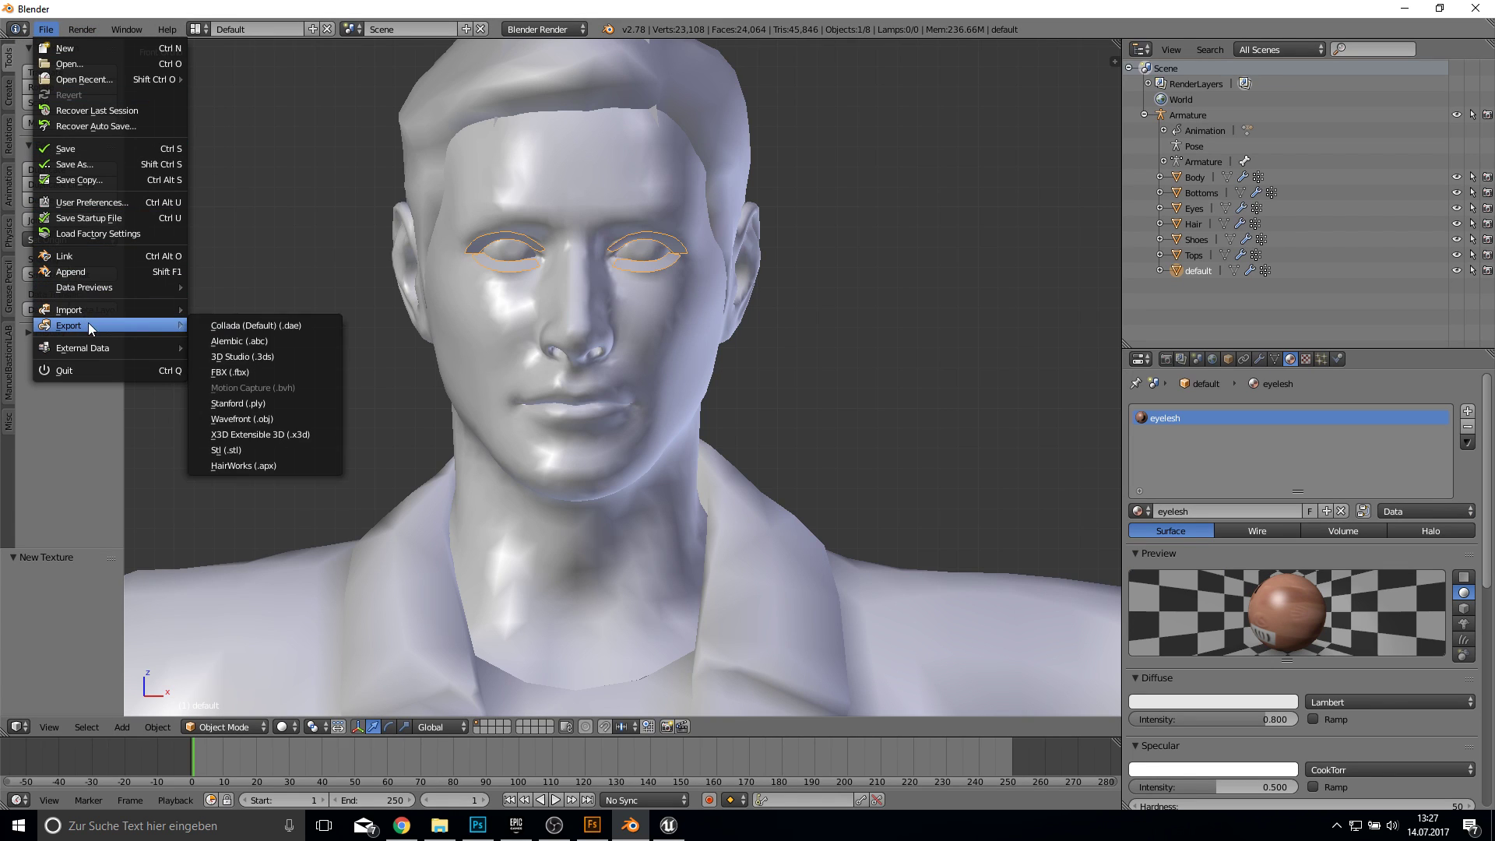
pyautogui.click(234, 372)
pyautogui.click(232, 122)
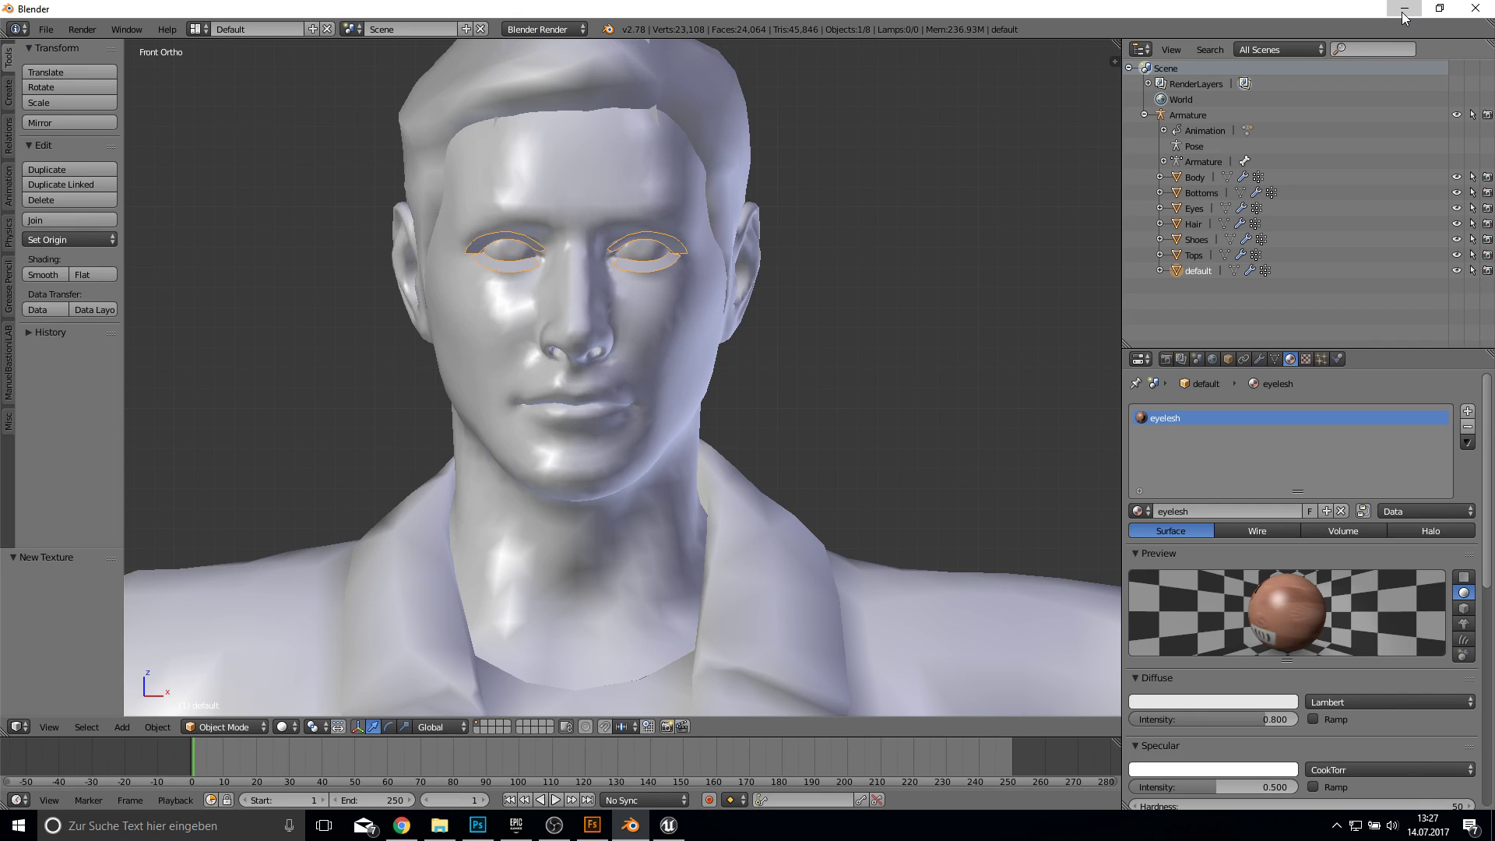
# Step: Switch to Unreal Engine and import the character FBX from the blenderExport folder, overwriting the existing male asset in the fuse folder
pyautogui.click(1403, 9)
pyautogui.click(142, 10)
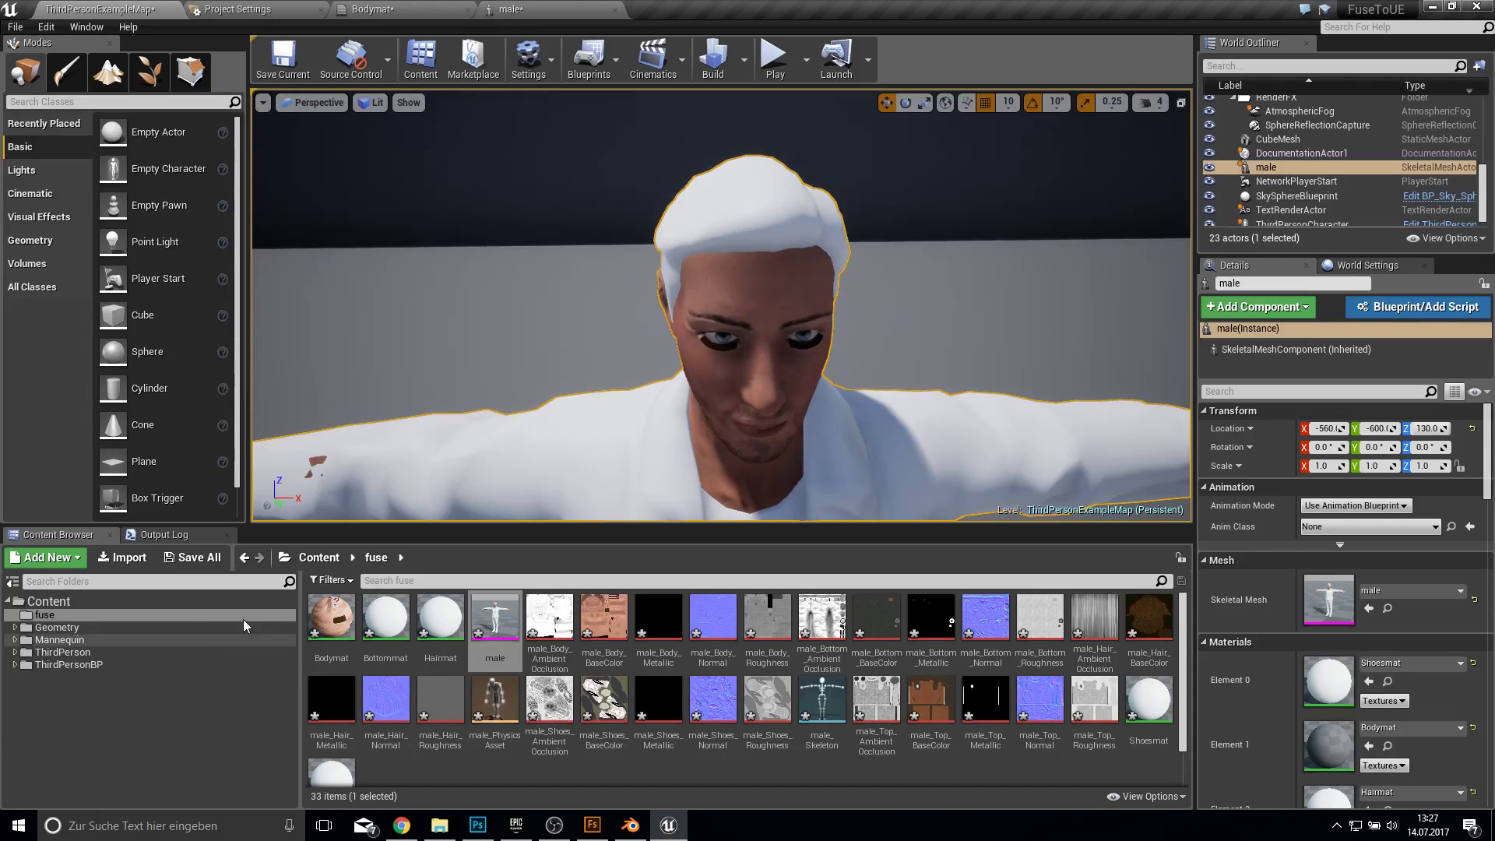
pyautogui.click(129, 558)
pyautogui.click(270, 39)
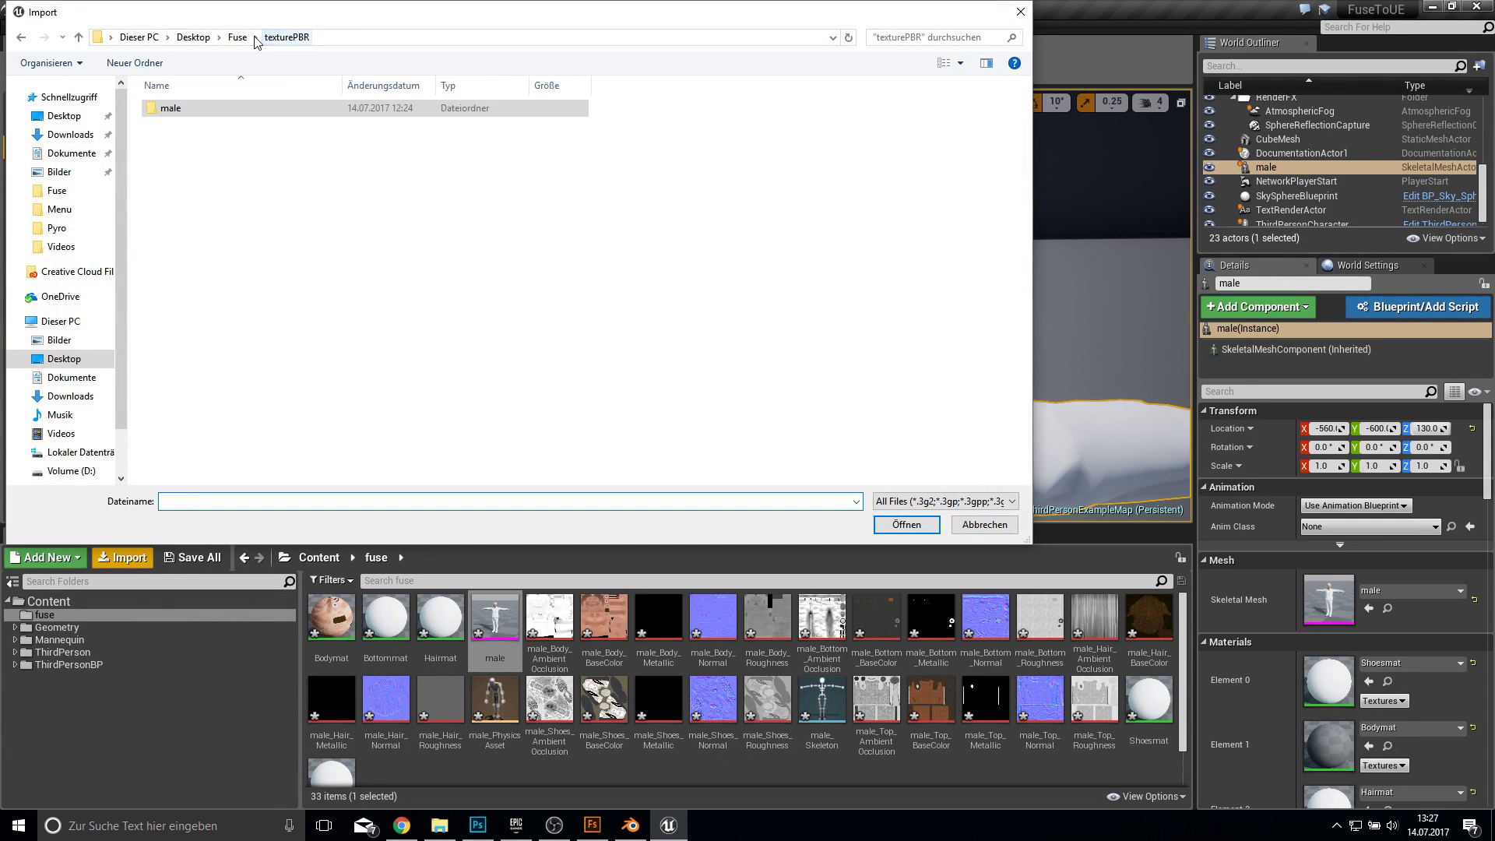
pyautogui.click(238, 37)
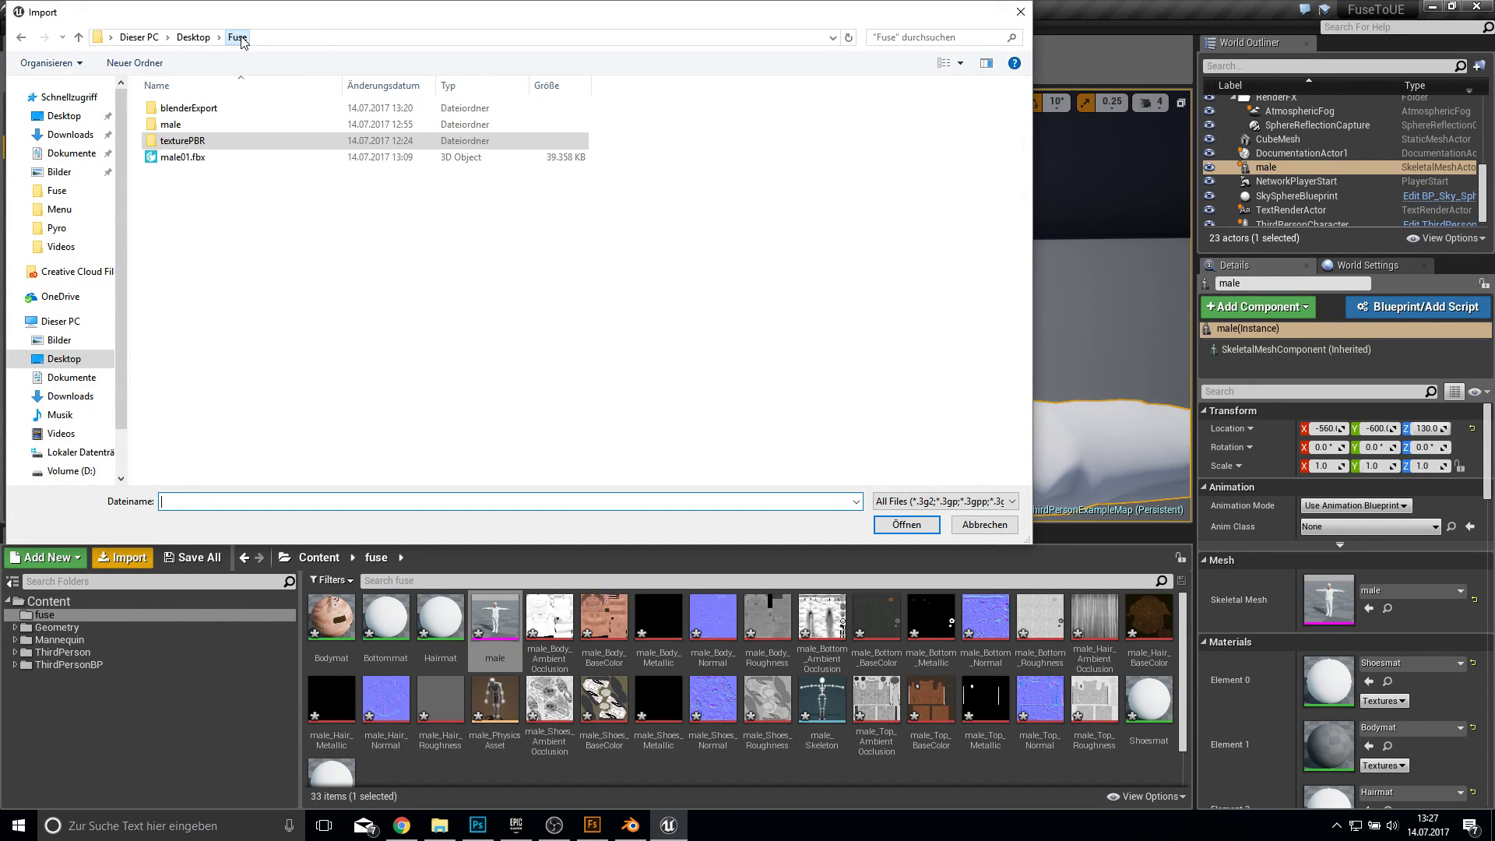
pyautogui.doubleClick(183, 109)
pyautogui.doubleClick(178, 108)
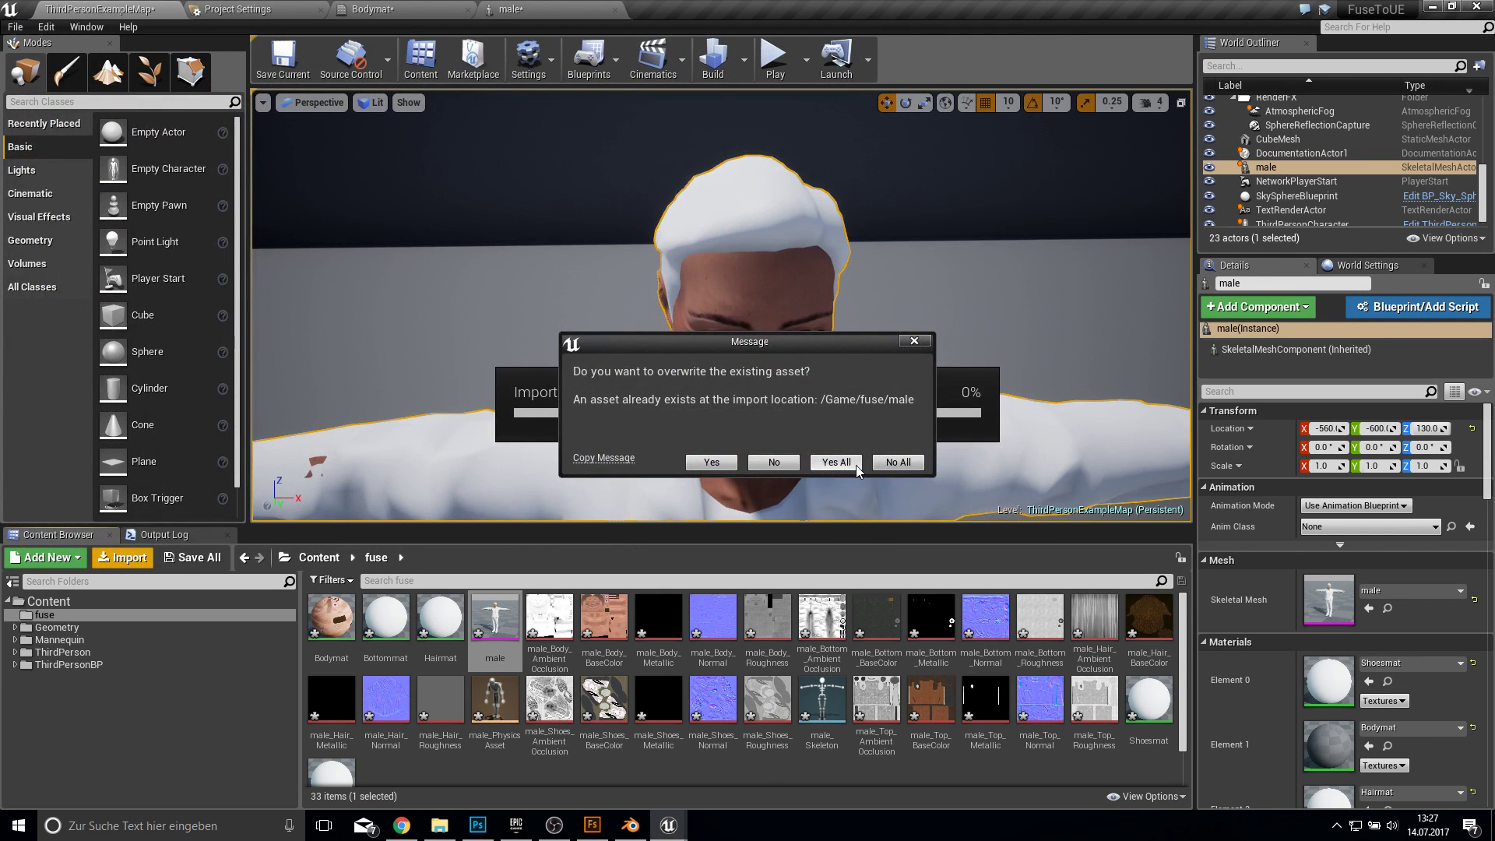
pyautogui.click(835, 462)
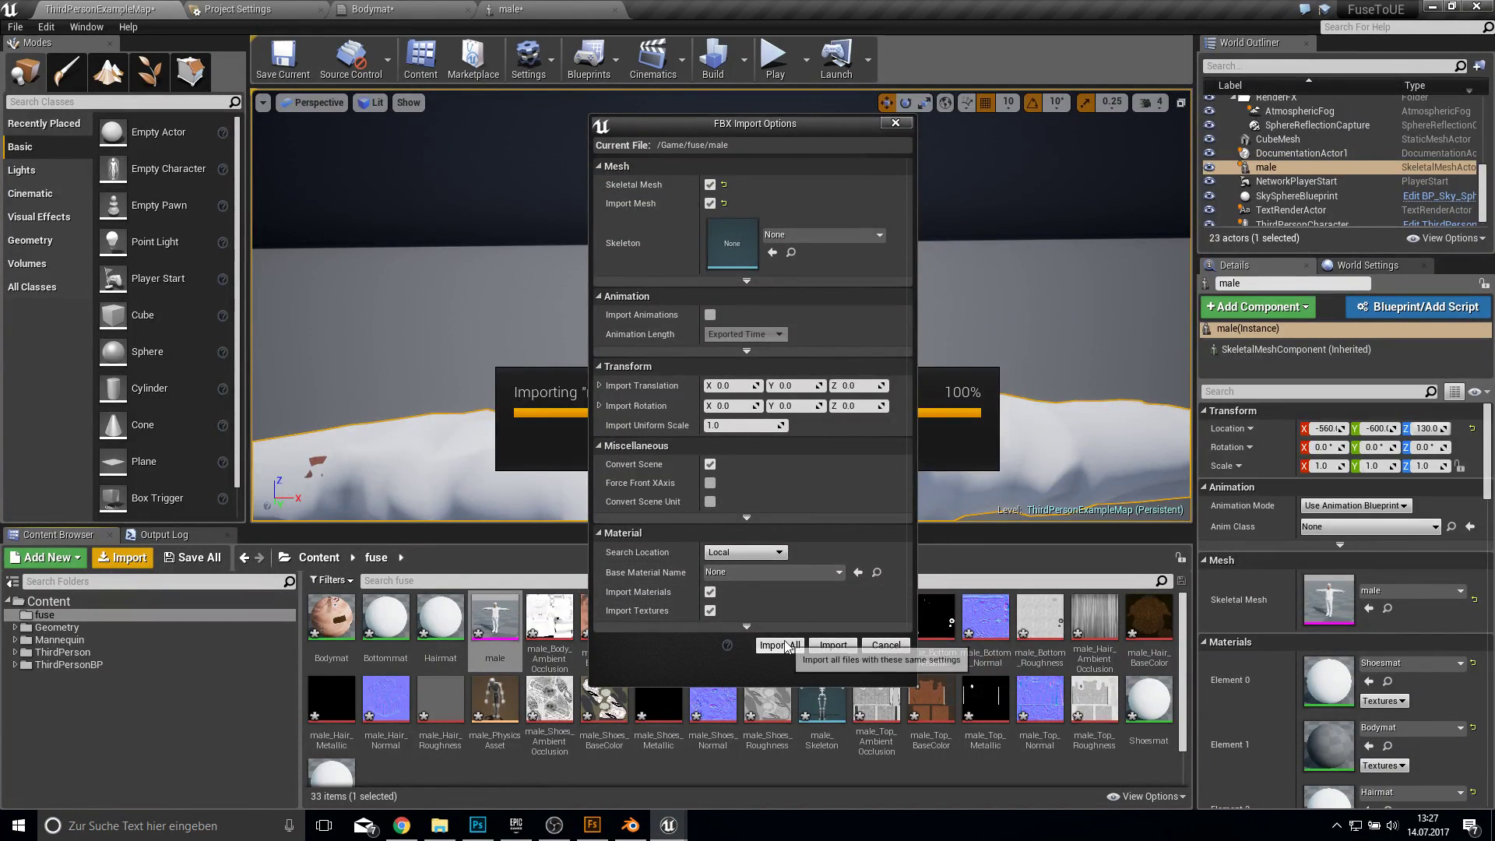
pyautogui.click(779, 646)
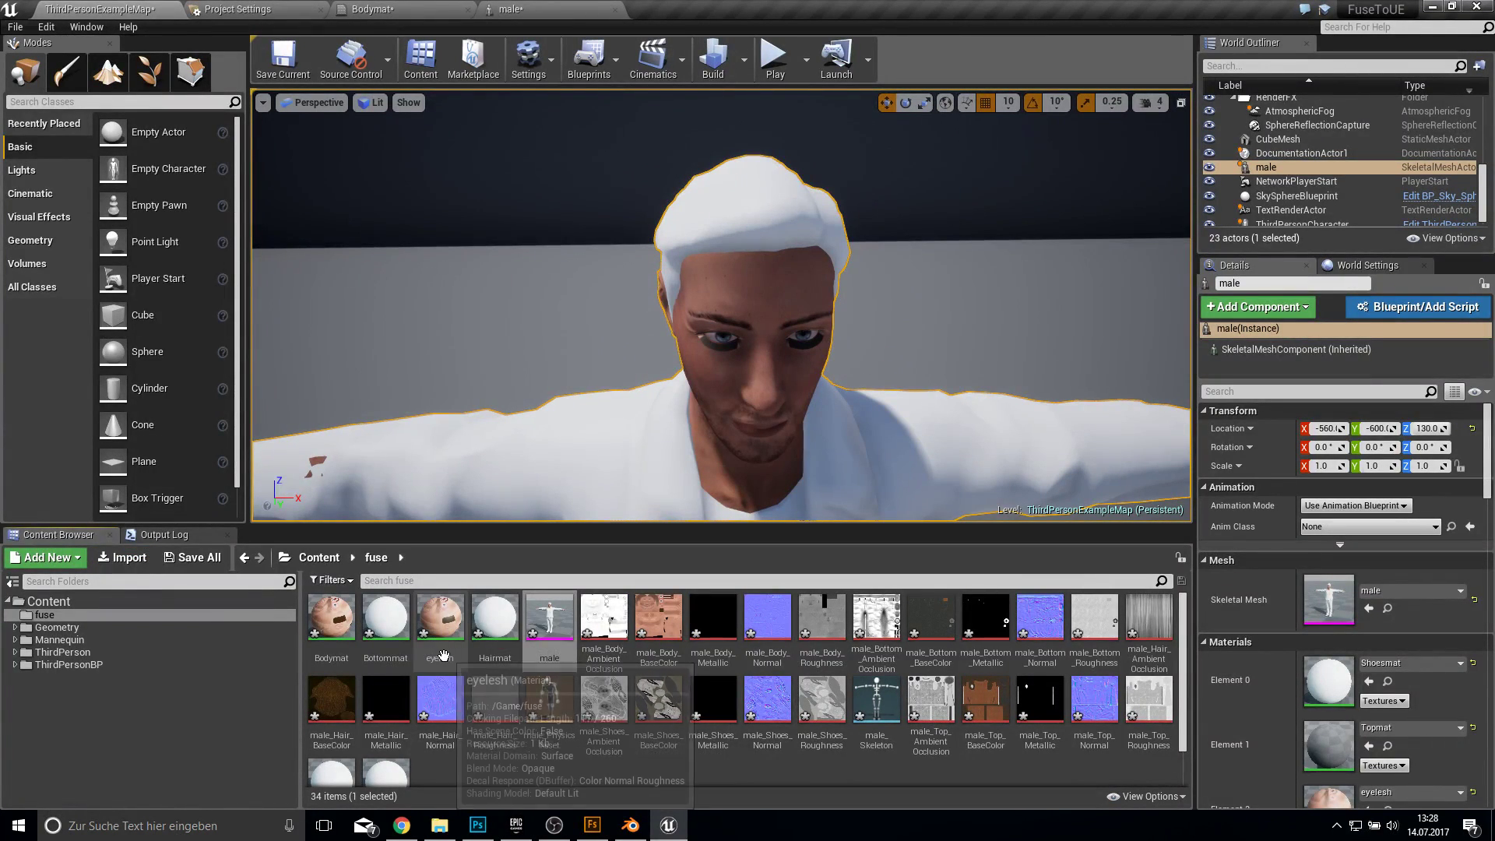
# Step: Open the eyelesh material and place its result node close beside the Texture Sample node
pyautogui.moveTo(455, 660)
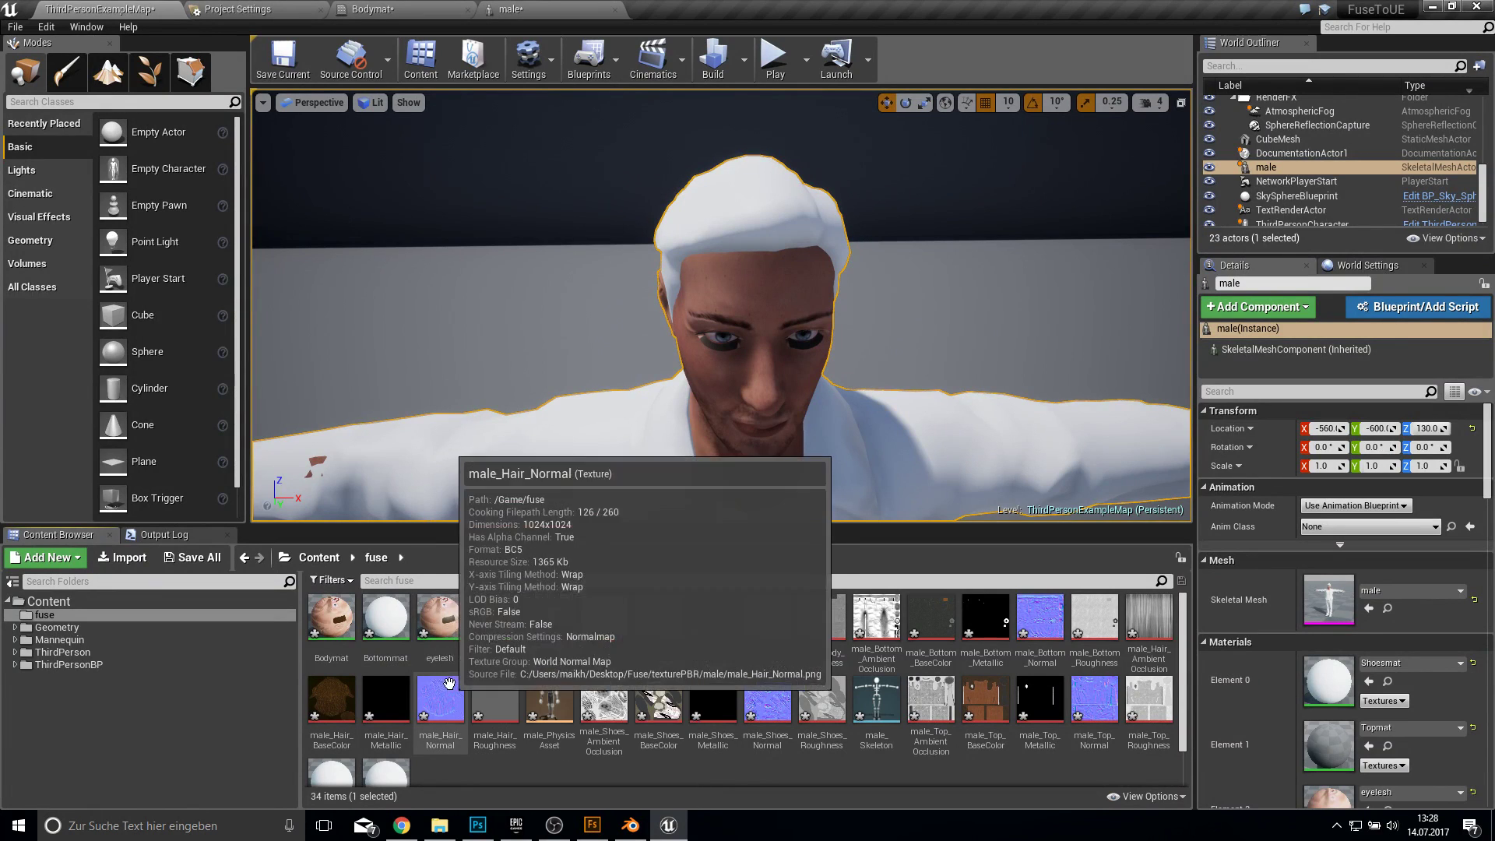
pyautogui.doubleClick(456, 643)
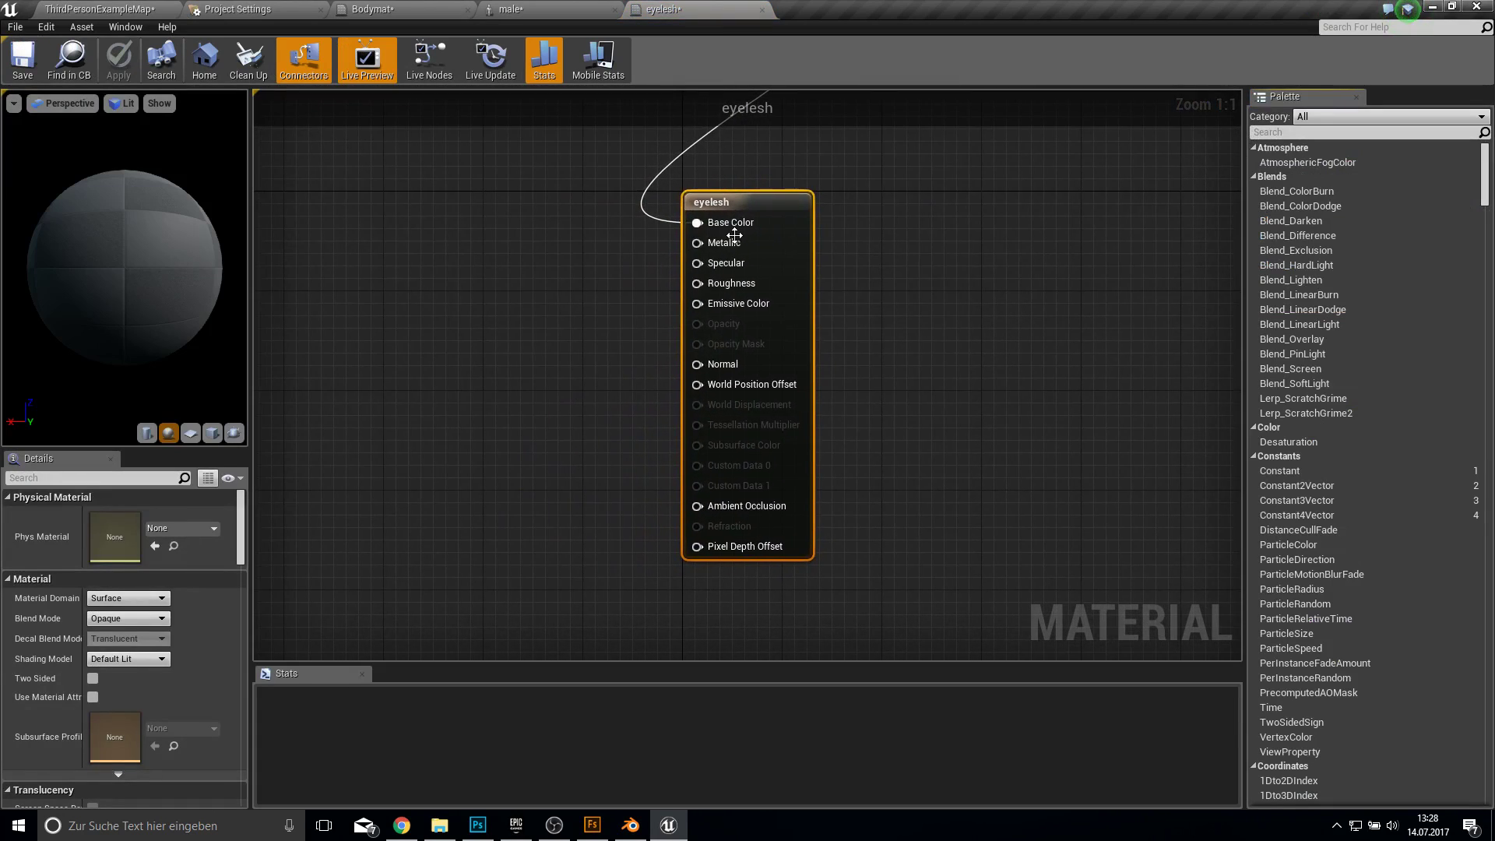
pyautogui.moveTo(732, 235); pyautogui.dragTo(552, 492, button='right')
pyautogui.moveTo(625, 467); pyautogui.dragTo(1010, 231)
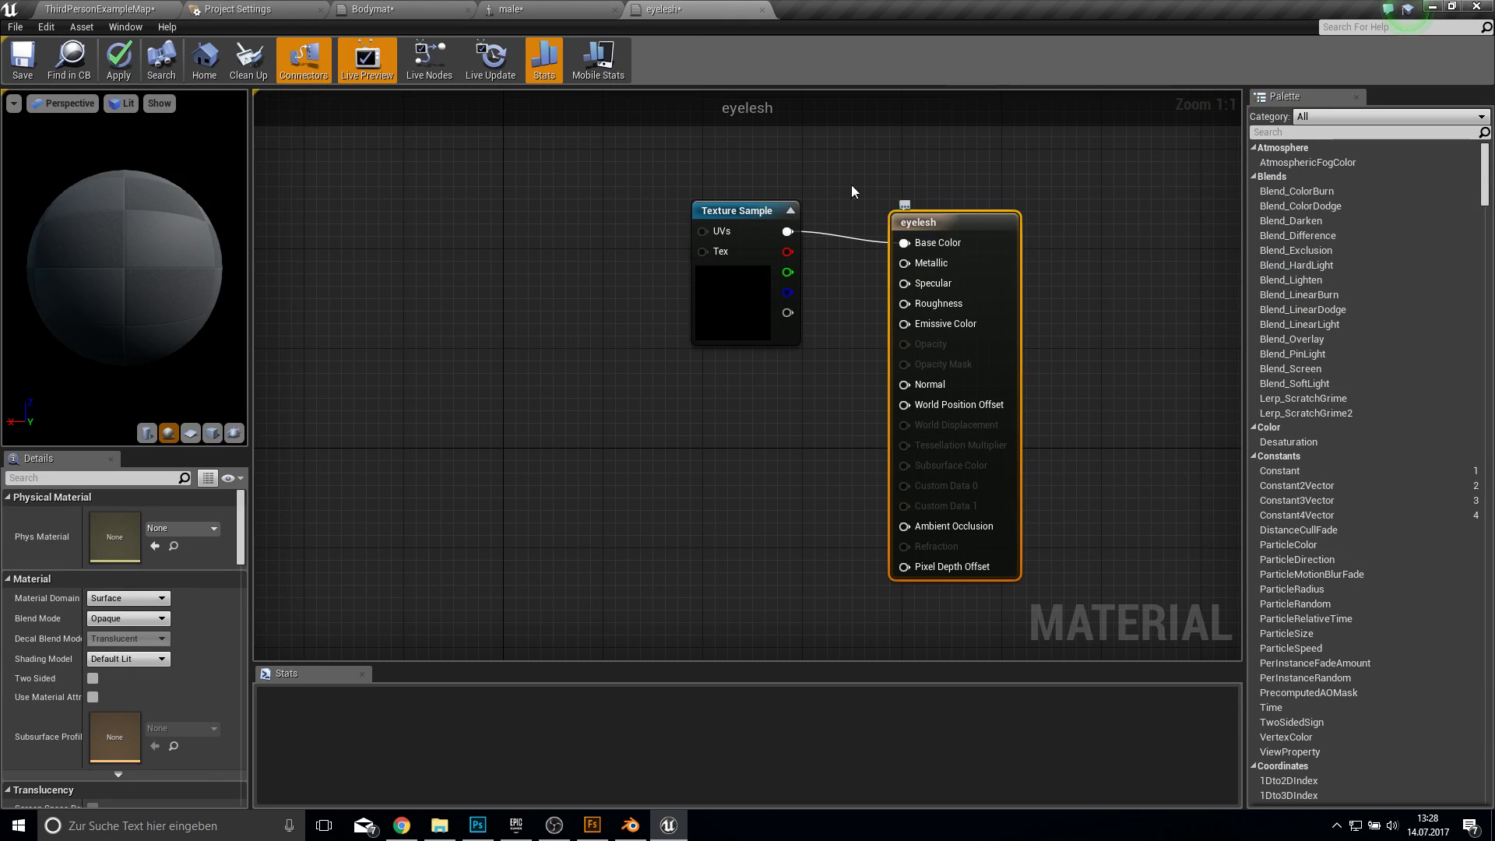
# Step: Copy all Texture Samples and the scalar parameter from the Bodymat material and paste them into the eyelesh material
pyautogui.click(564, 7)
pyautogui.click(405, 9)
pyautogui.moveTo(405, 8); pyautogui.dragTo(557, 7)
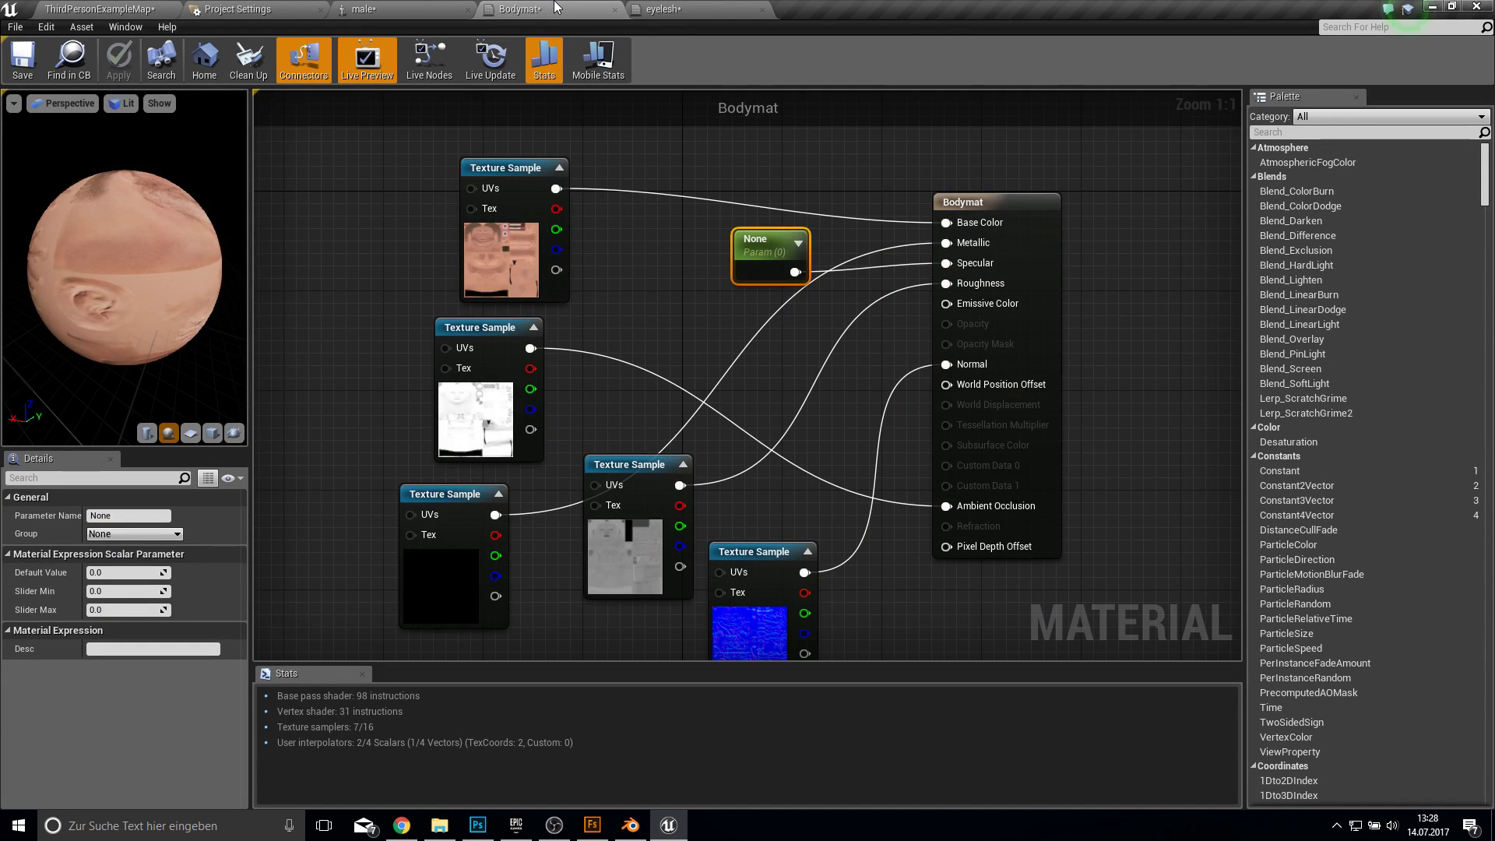
pyautogui.moveTo(442, 268); pyautogui.dragTo(834, 629)
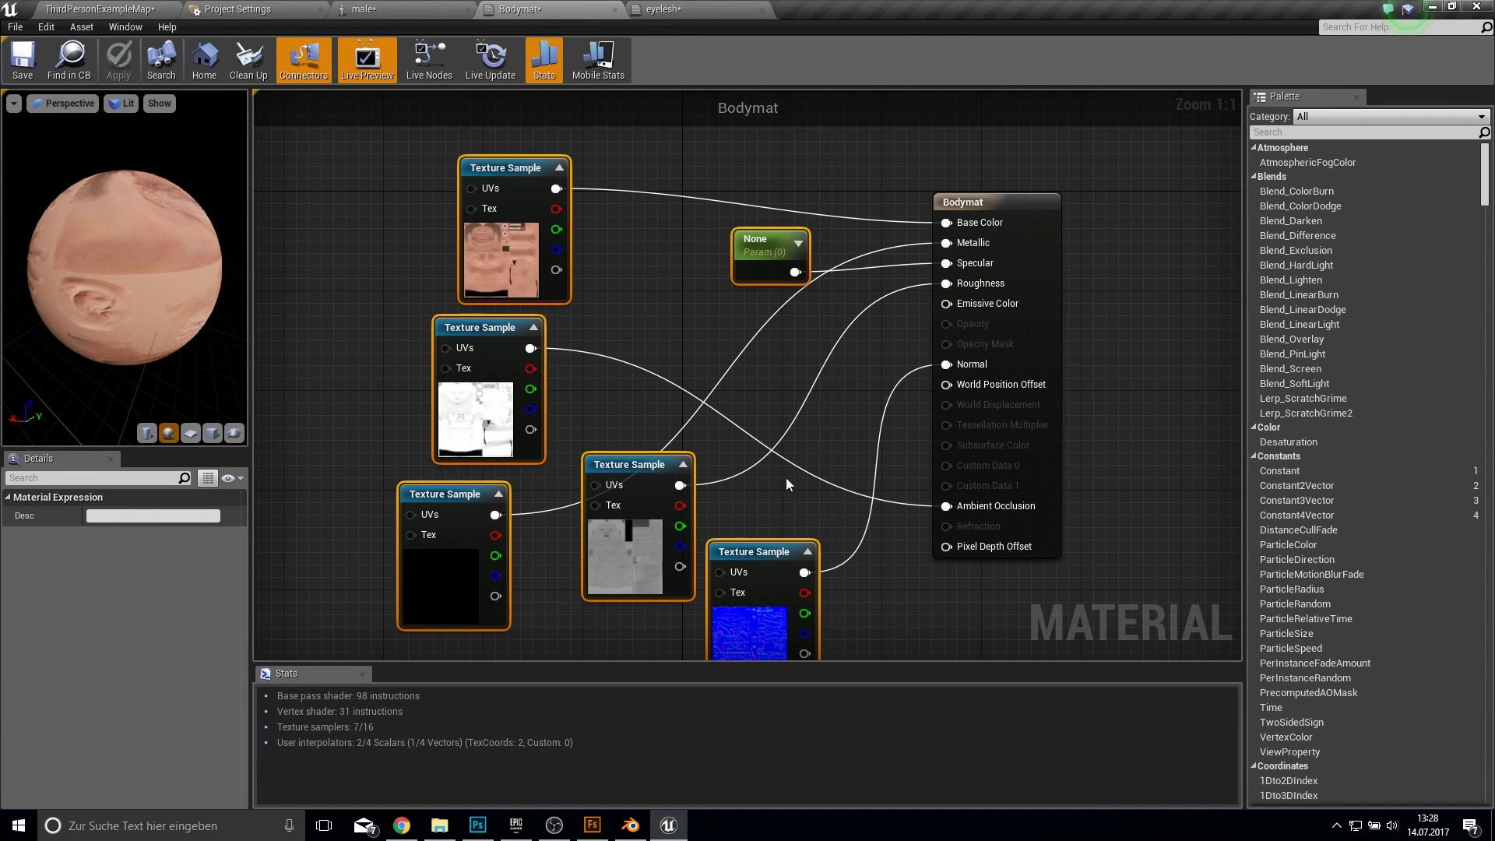
pyautogui.hotkey('ctrl', 'c')
pyautogui.click(662, 8)
pyautogui.click(512, 366)
pyautogui.hotkey('ctrl', 'v')
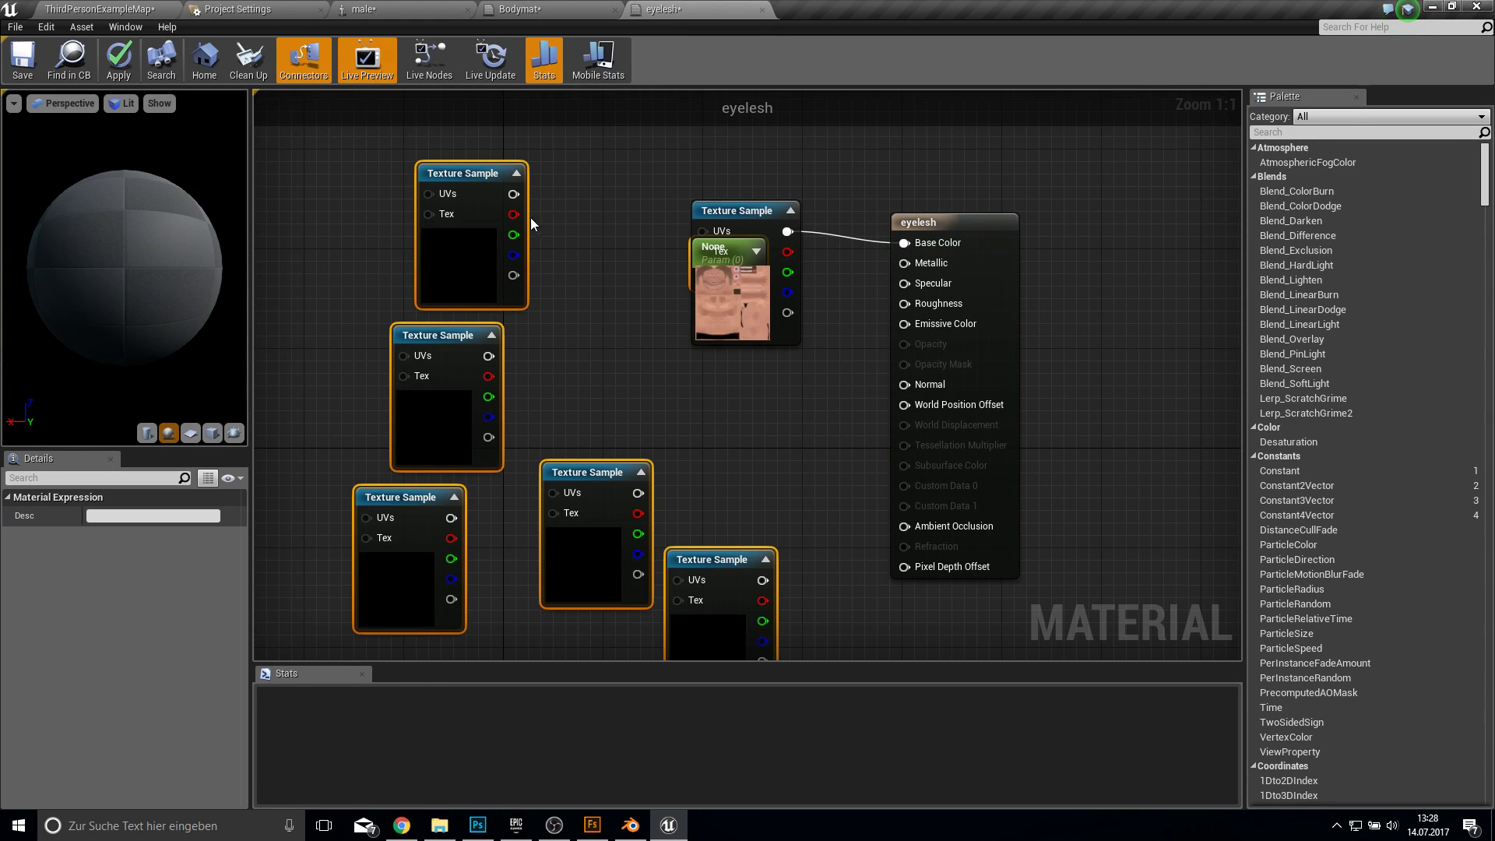
# Step: Delete the original Texture Sample in eyelesh and connect the pasted body base colour sample to Base Color
pyautogui.click(766, 210)
pyautogui.press('Delete')
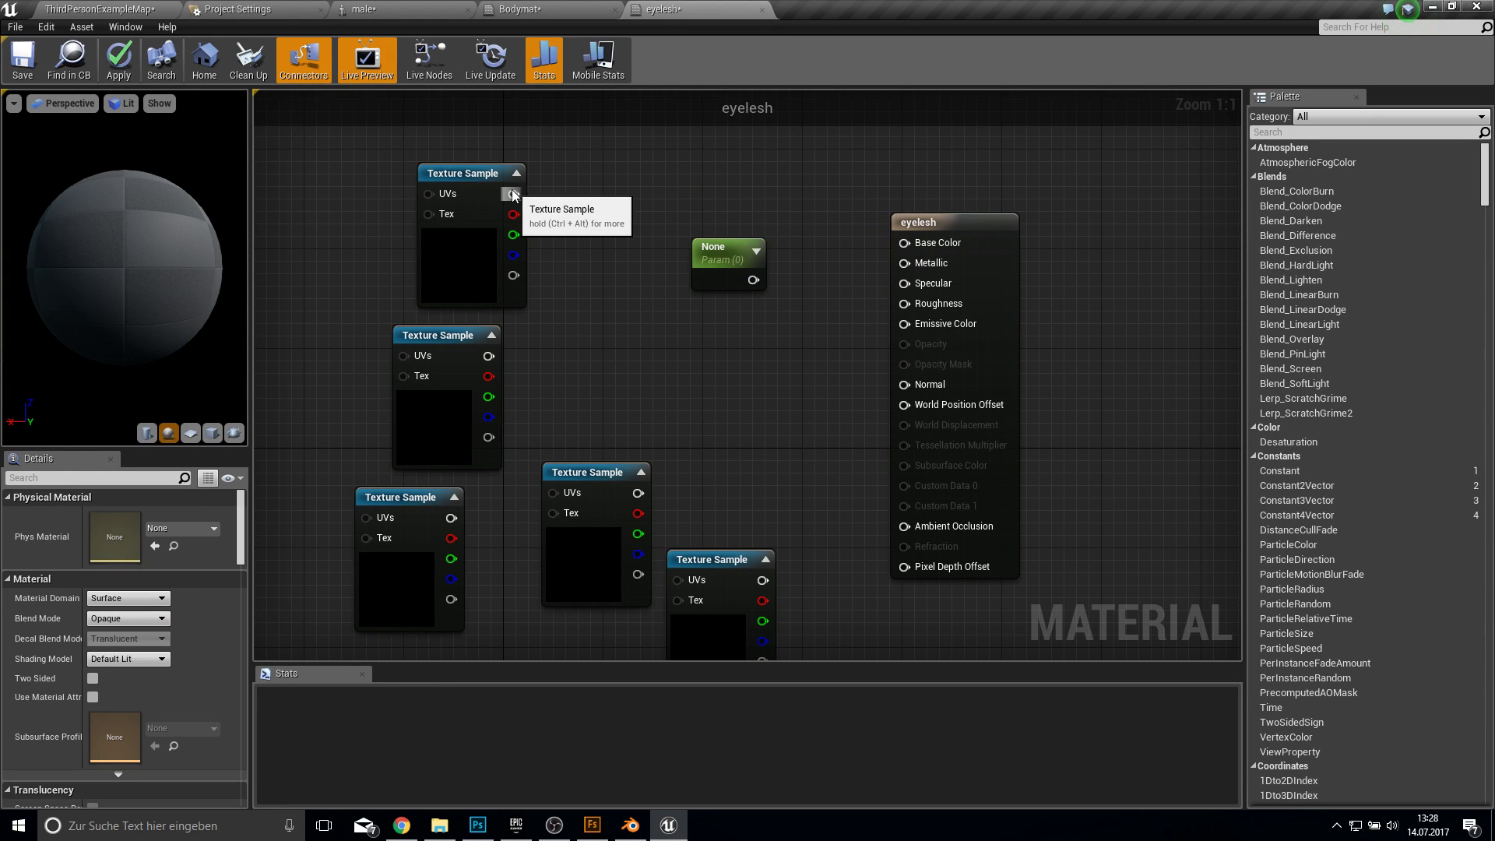
pyautogui.moveTo(514, 193); pyautogui.dragTo(904, 243)
pyautogui.click(754, 282)
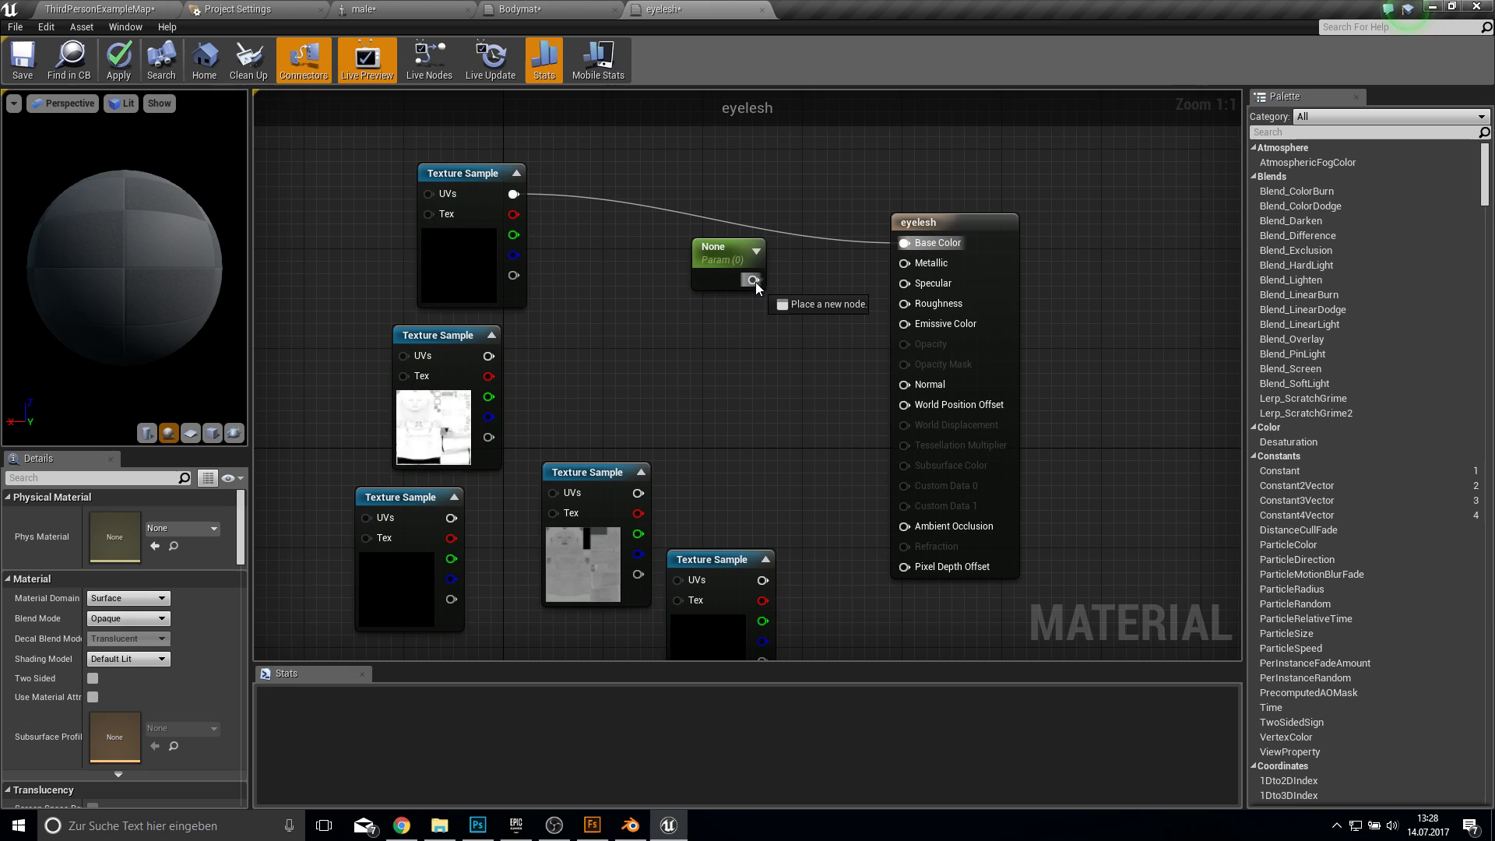
# Step: Set the eyelesh material's blend mode to Translucent
pyautogui.click(976, 246)
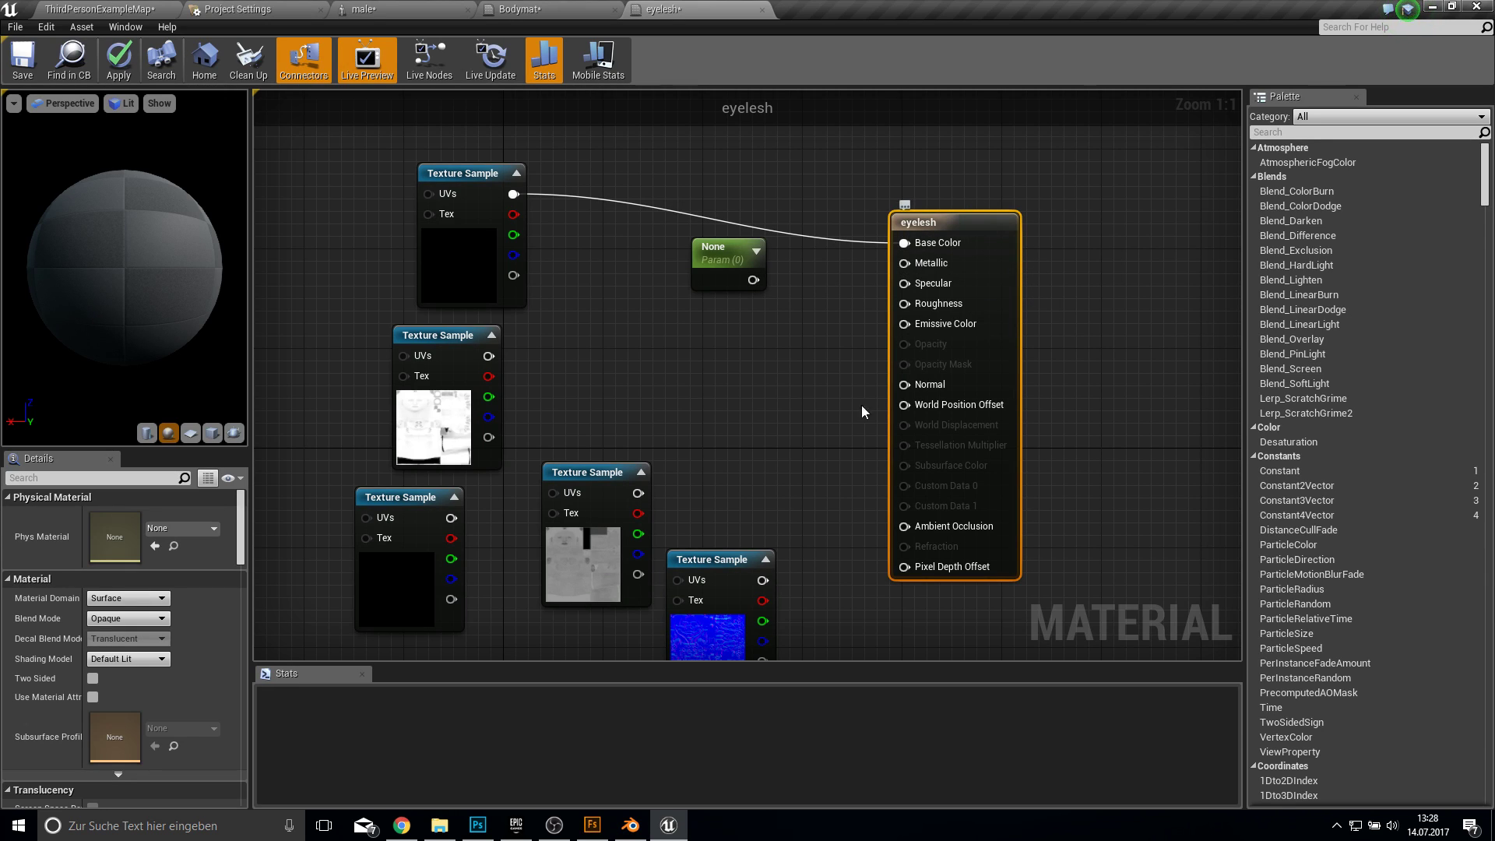
pyautogui.click(129, 618)
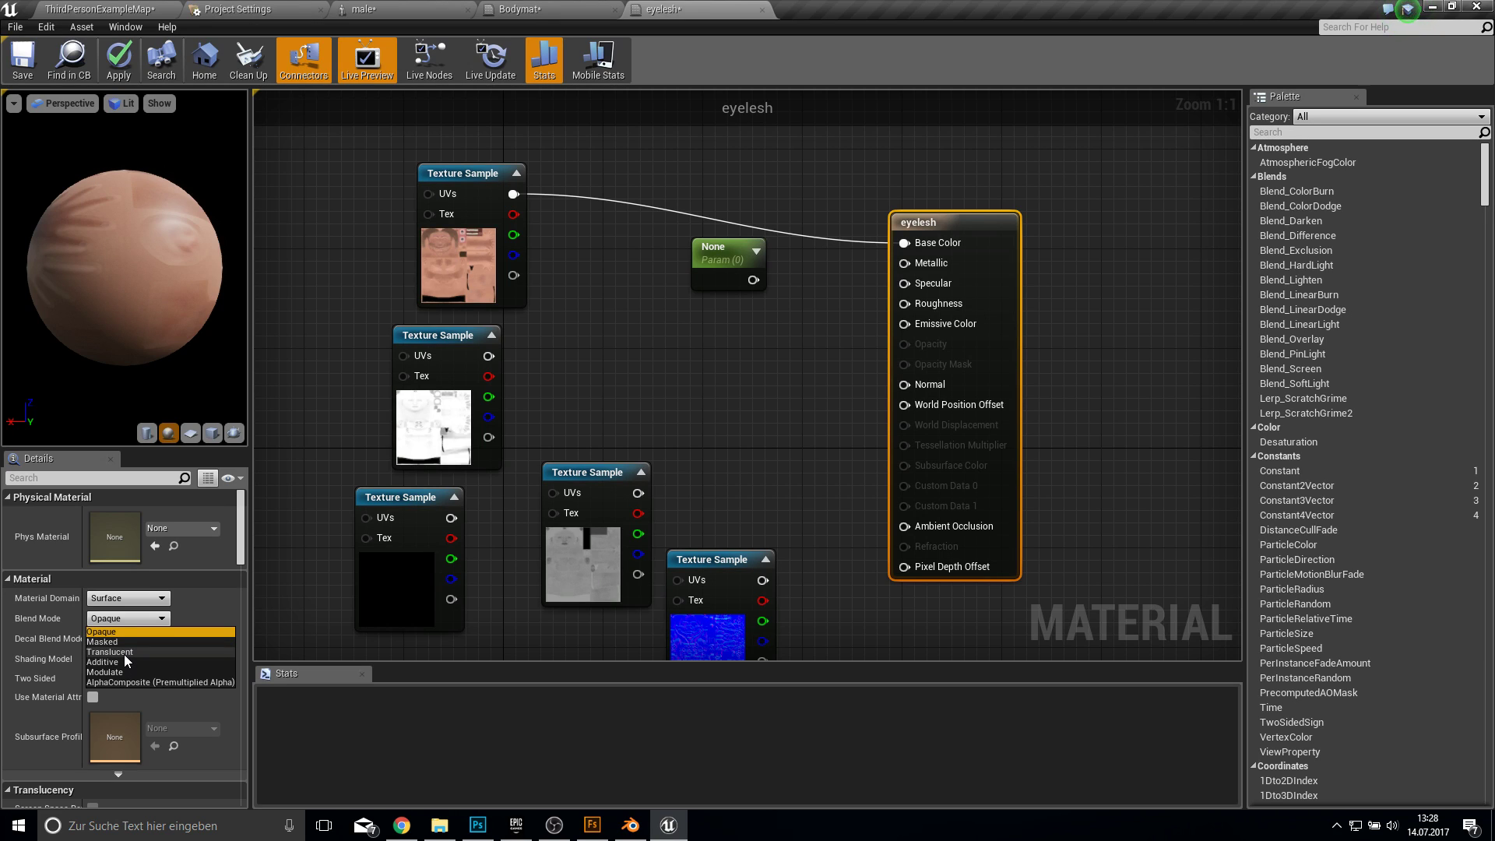
pyautogui.click(125, 654)
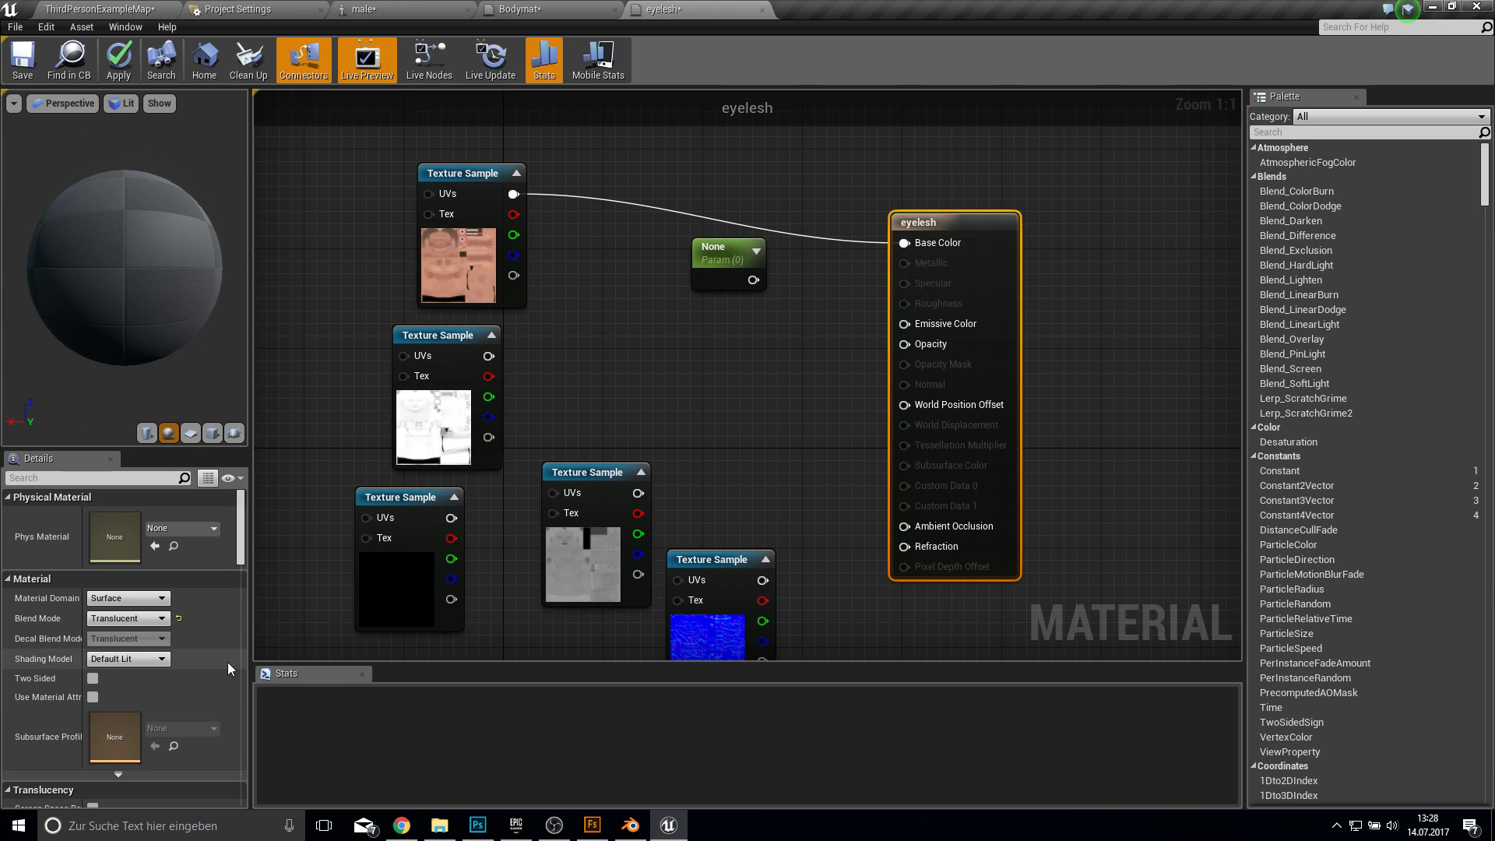
# Step: Try the Masked blend mode on the eyelesh material and switch back to Translucent
pyautogui.click(133, 618)
pyautogui.click(146, 640)
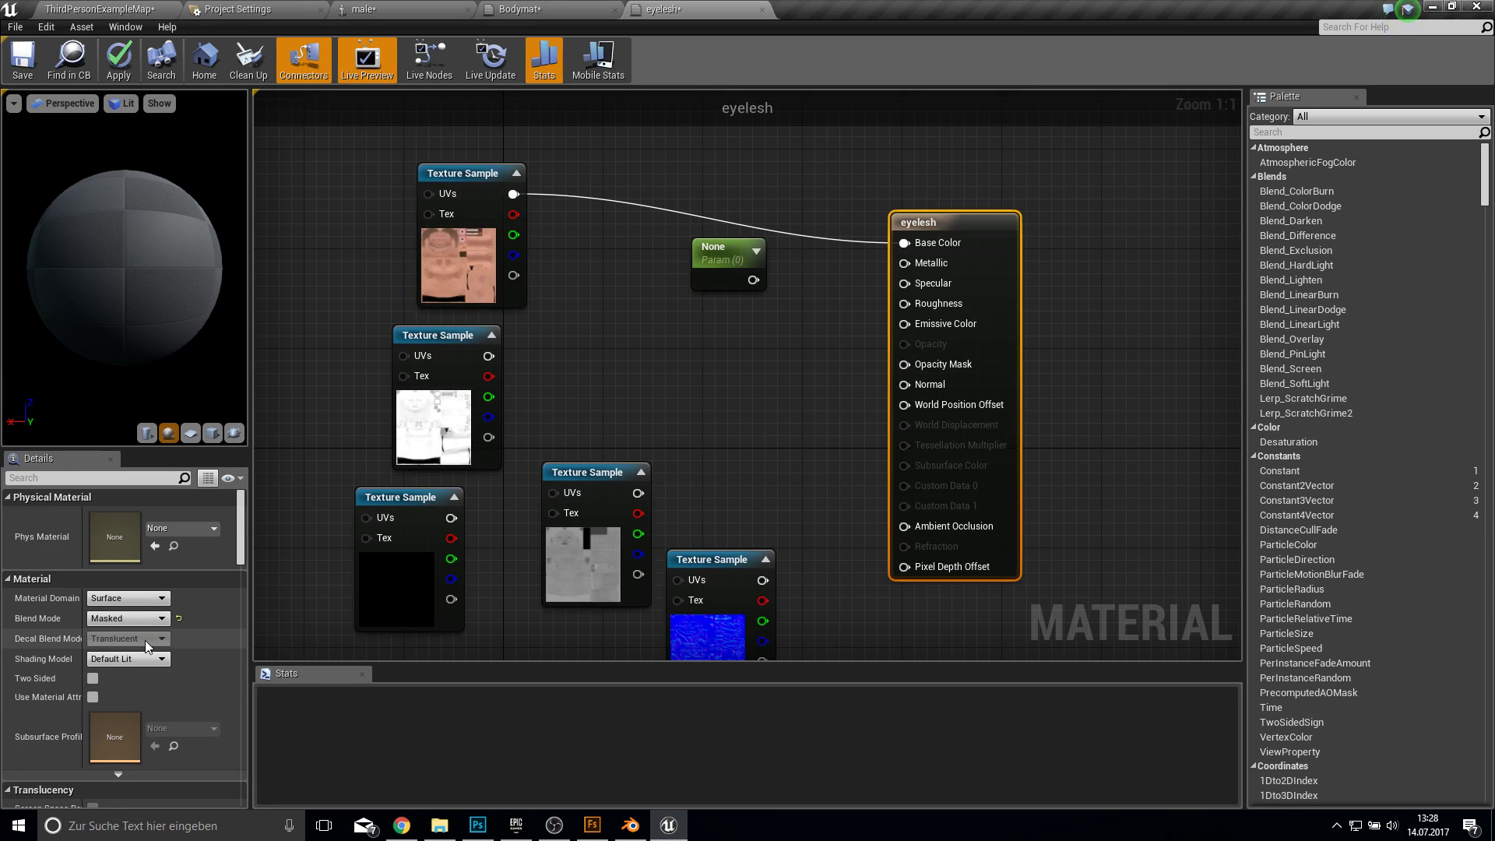
pyautogui.click(151, 620)
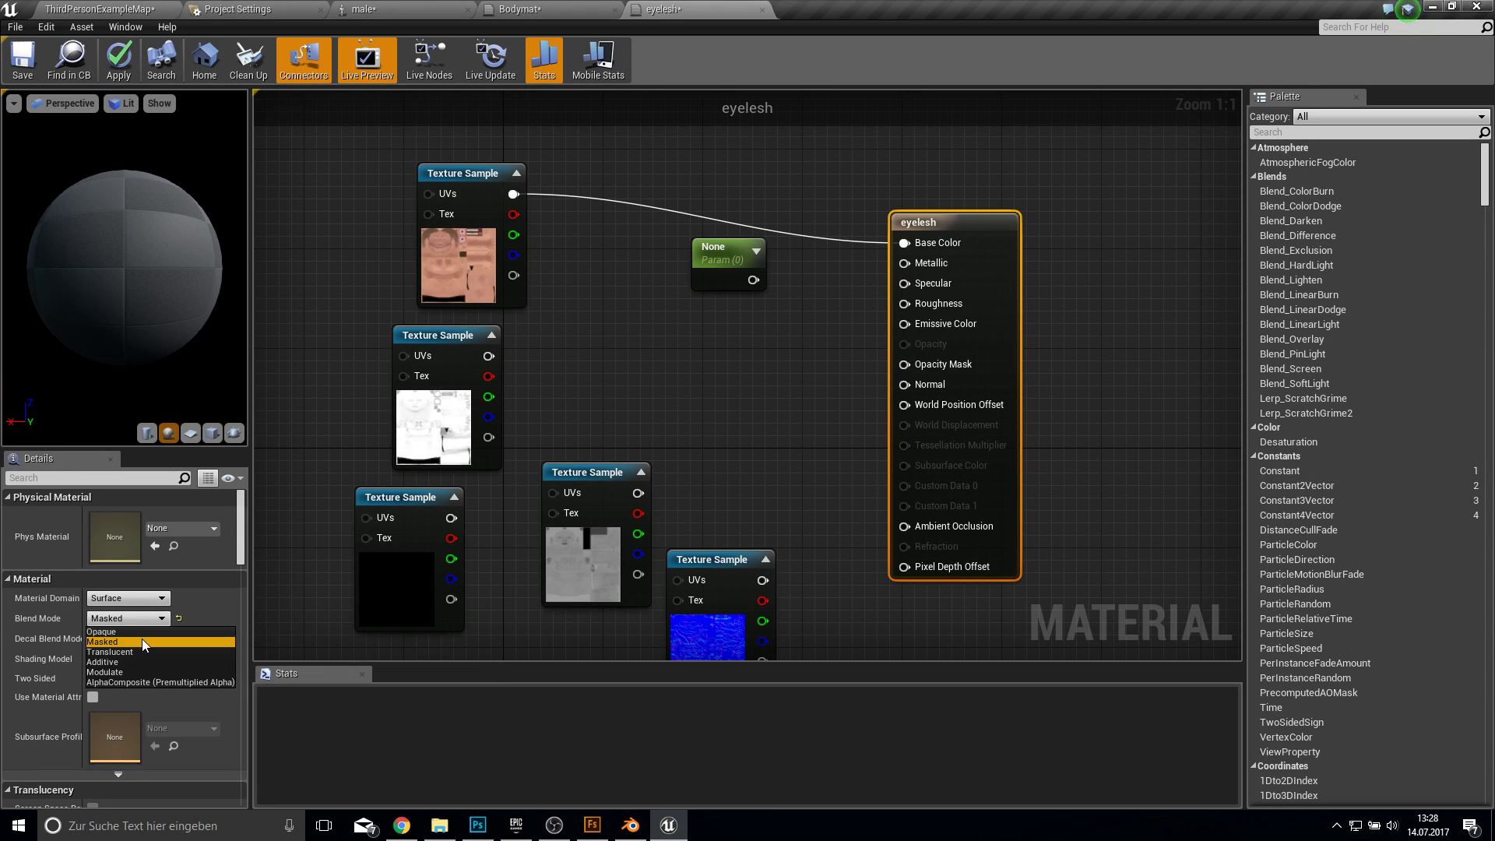
pyautogui.click(133, 651)
# Step: Connect the base colour sample's alpha output to Opacity, make the eyelesh material two-sided and apply the changes
pyautogui.moveTo(514, 274); pyautogui.dragTo(904, 343)
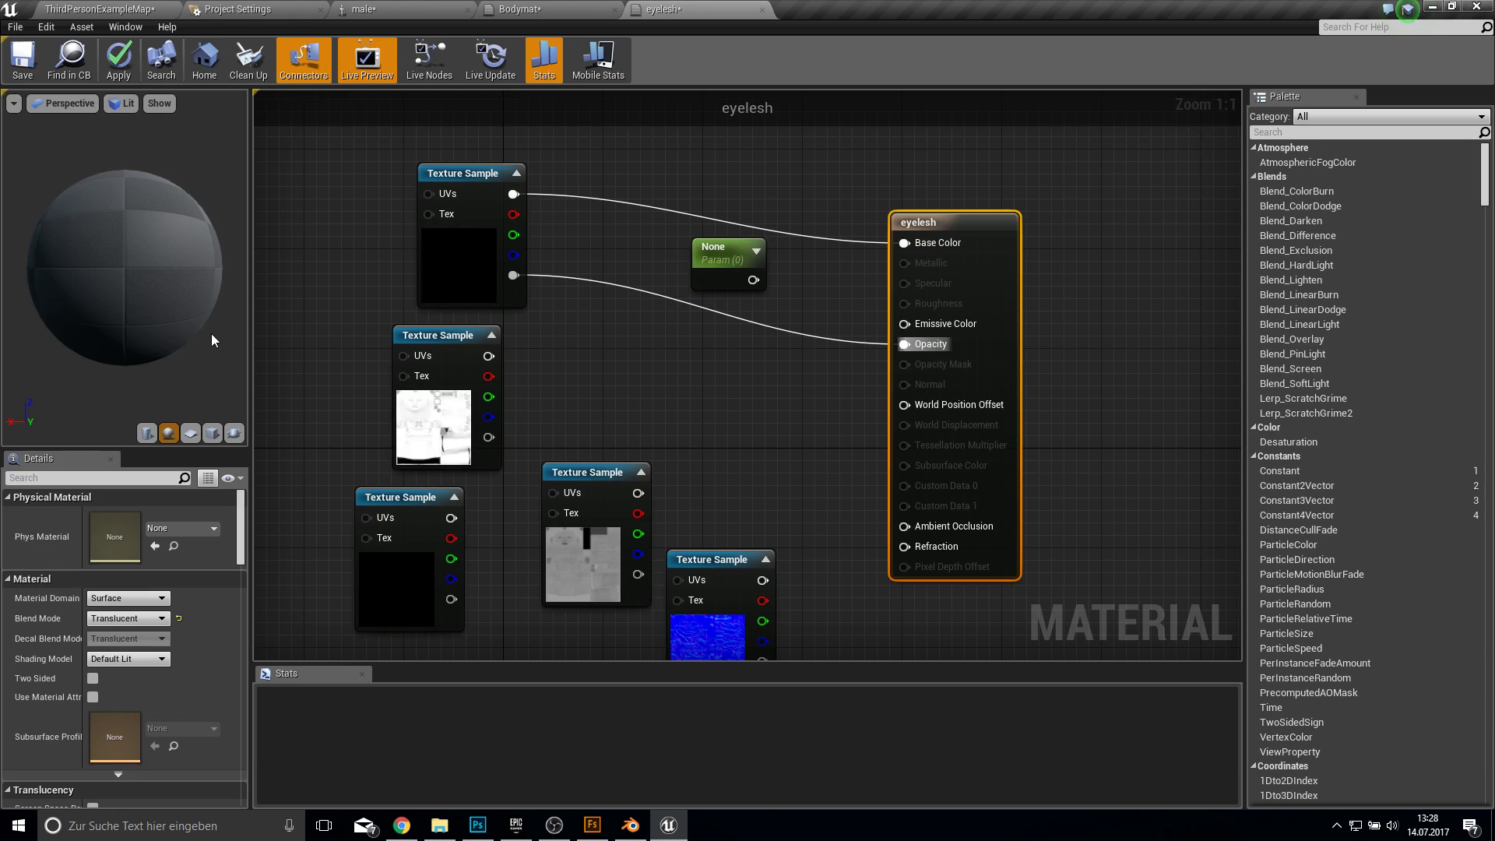
pyautogui.moveTo(214, 340); pyautogui.dragTo(180, 295)
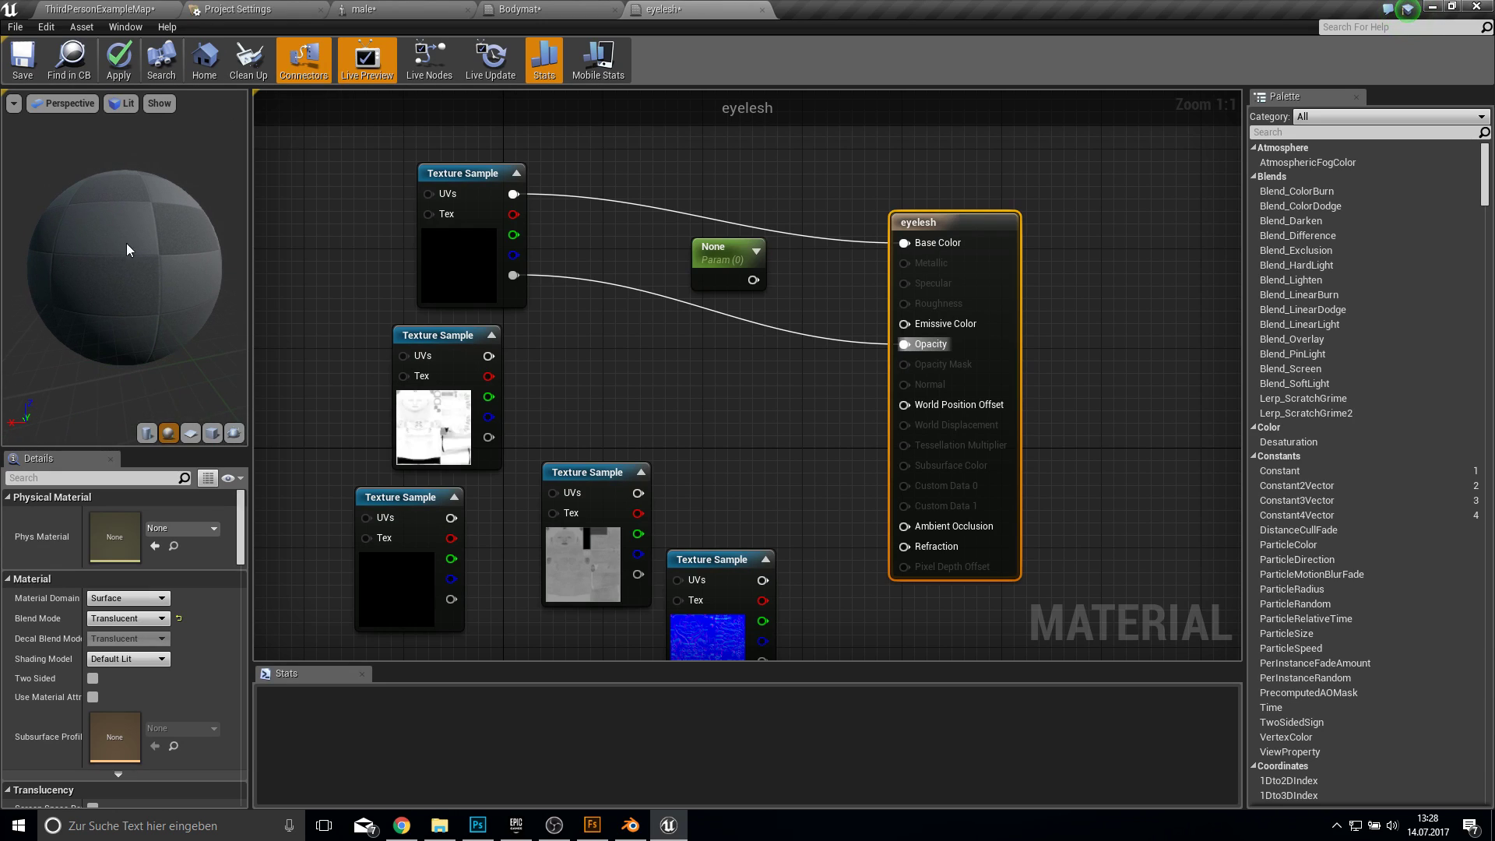
pyautogui.click(91, 678)
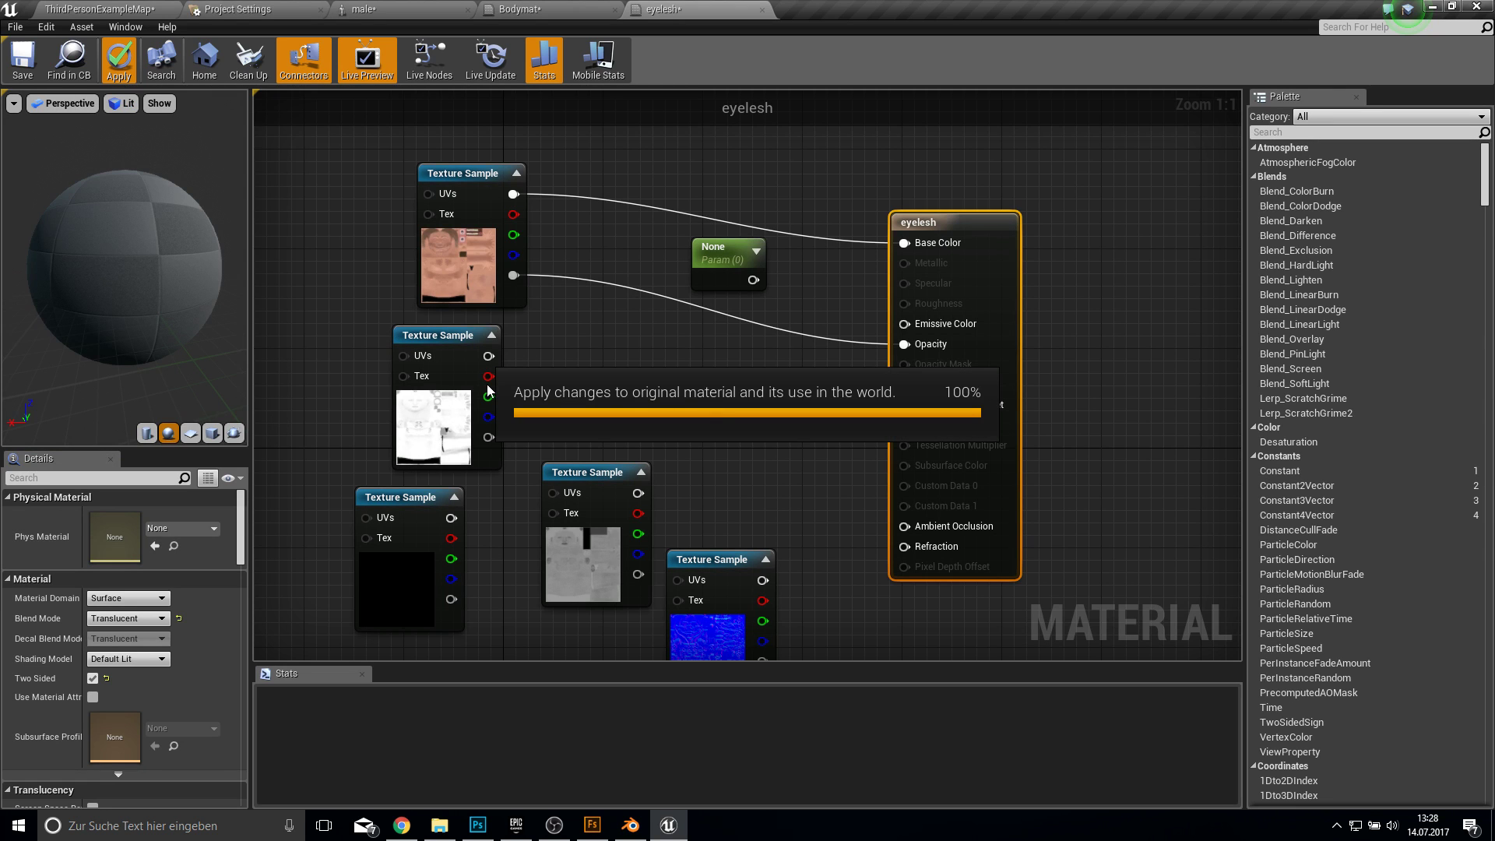
# Step: Examine the eyelashes and face of the character in the male mesh preview
pyautogui.click(407, 8)
pyautogui.moveTo(621, 301); pyautogui.dragTo(607, 467, button='right')
pyautogui.moveTo(638, 330)
pyautogui.mouseDown(button='right')
pyautogui.moveTo(642, 234)
pyautogui.moveTo(637, 330)
pyautogui.mouseUp(button='right')
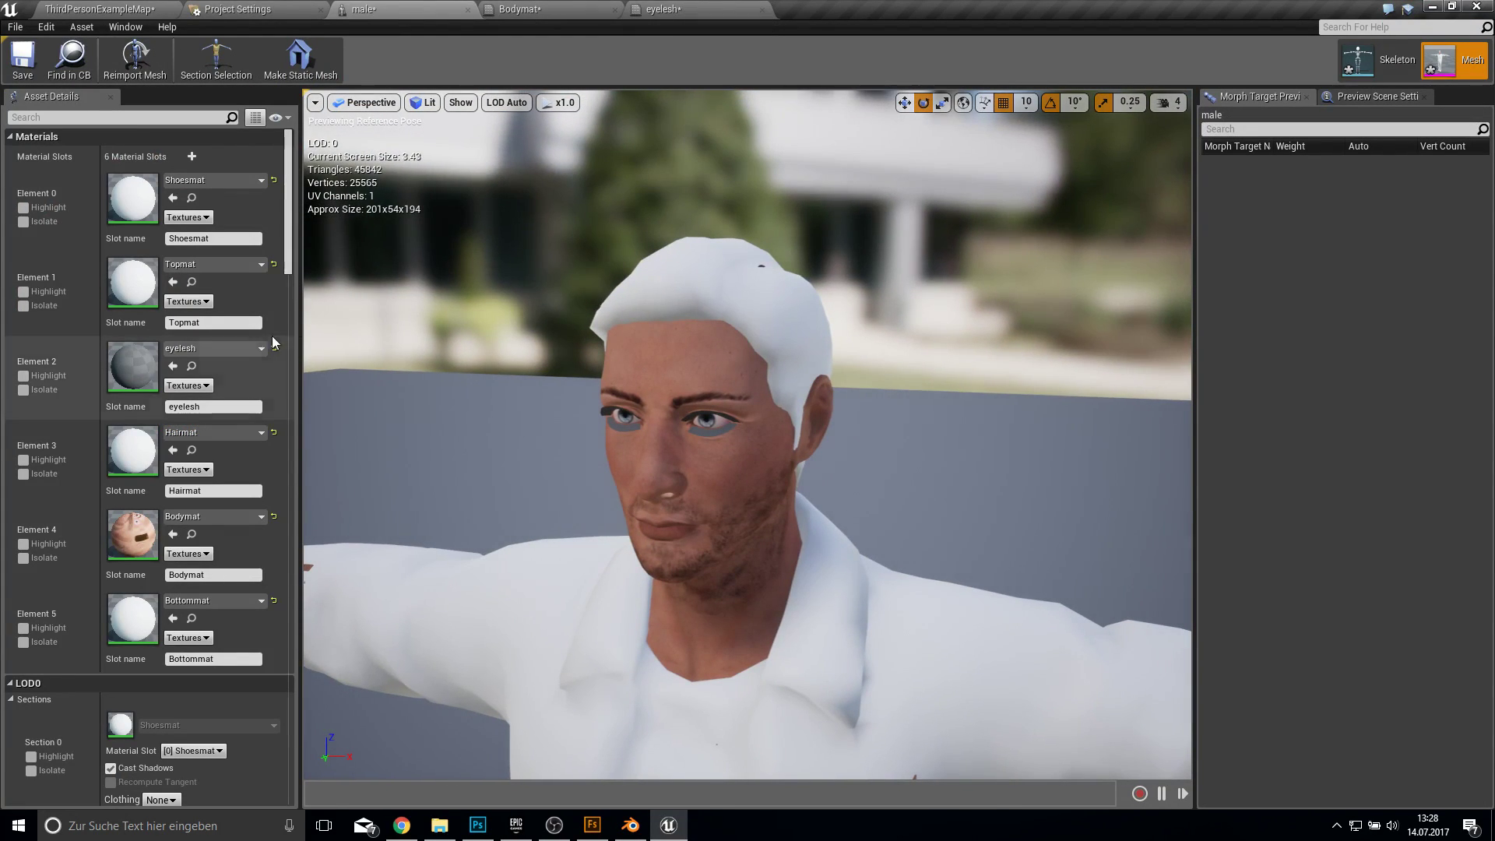
pyautogui.click(125, 8)
pyautogui.click(315, 7)
pyautogui.click(663, 8)
pyautogui.click(520, 8)
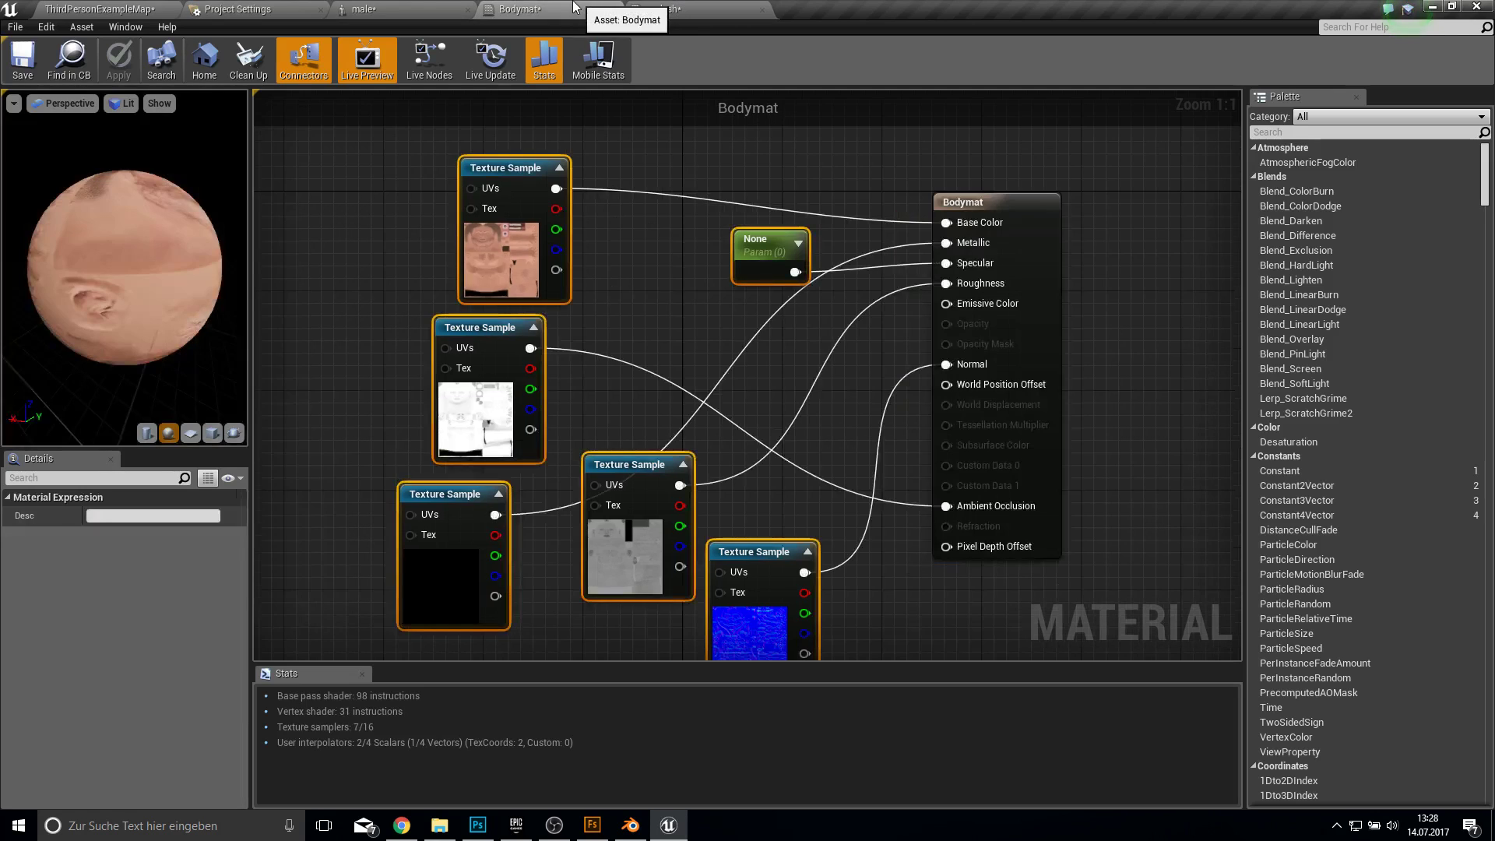
pyautogui.click(364, 8)
pyautogui.moveTo(561, 329)
pyautogui.mouseDown()
pyautogui.moveTo(559, 257)
pyautogui.moveTo(559, 311)
pyautogui.mouseUp()
pyautogui.moveTo(560, 312); pyautogui.dragTo(568, 342, button='right')
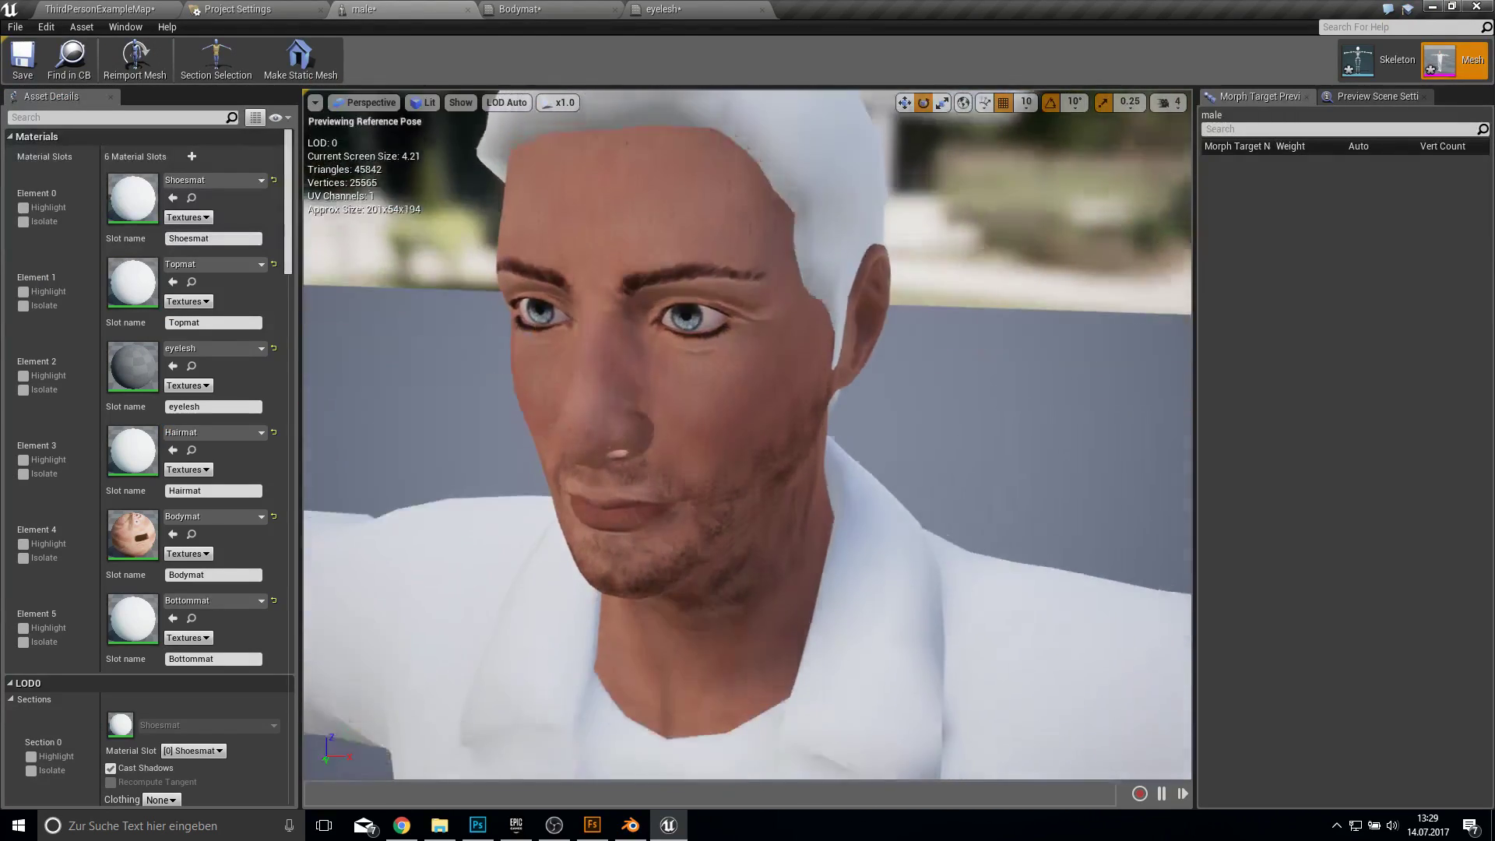
pyautogui.moveTo(568, 343); pyautogui.dragTo(724, 413)
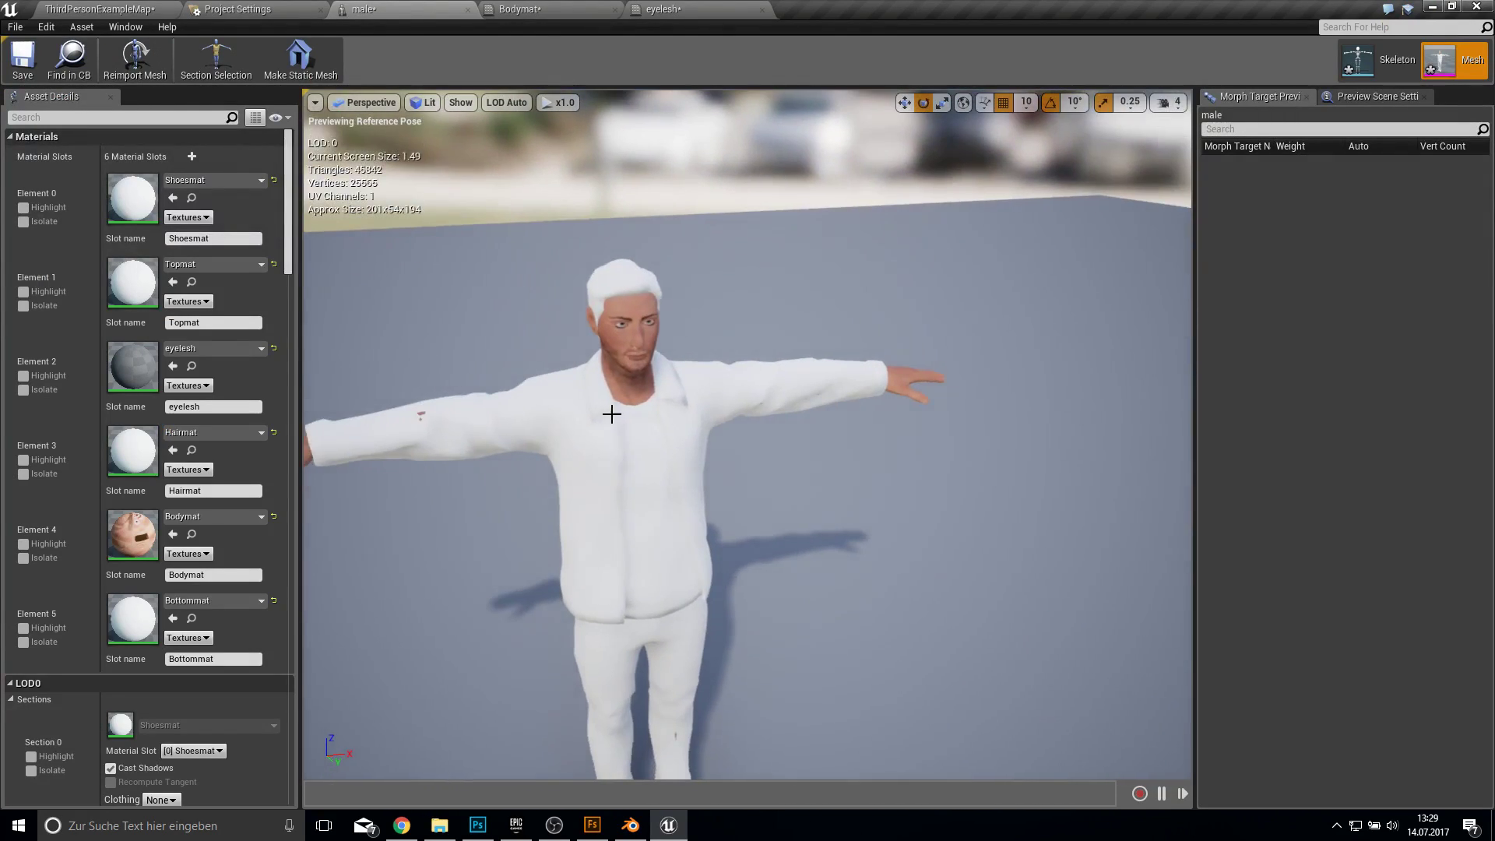
# Step: Open the Hairmat material from the fuse folder and return to the level's content browser
pyautogui.click(111, 9)
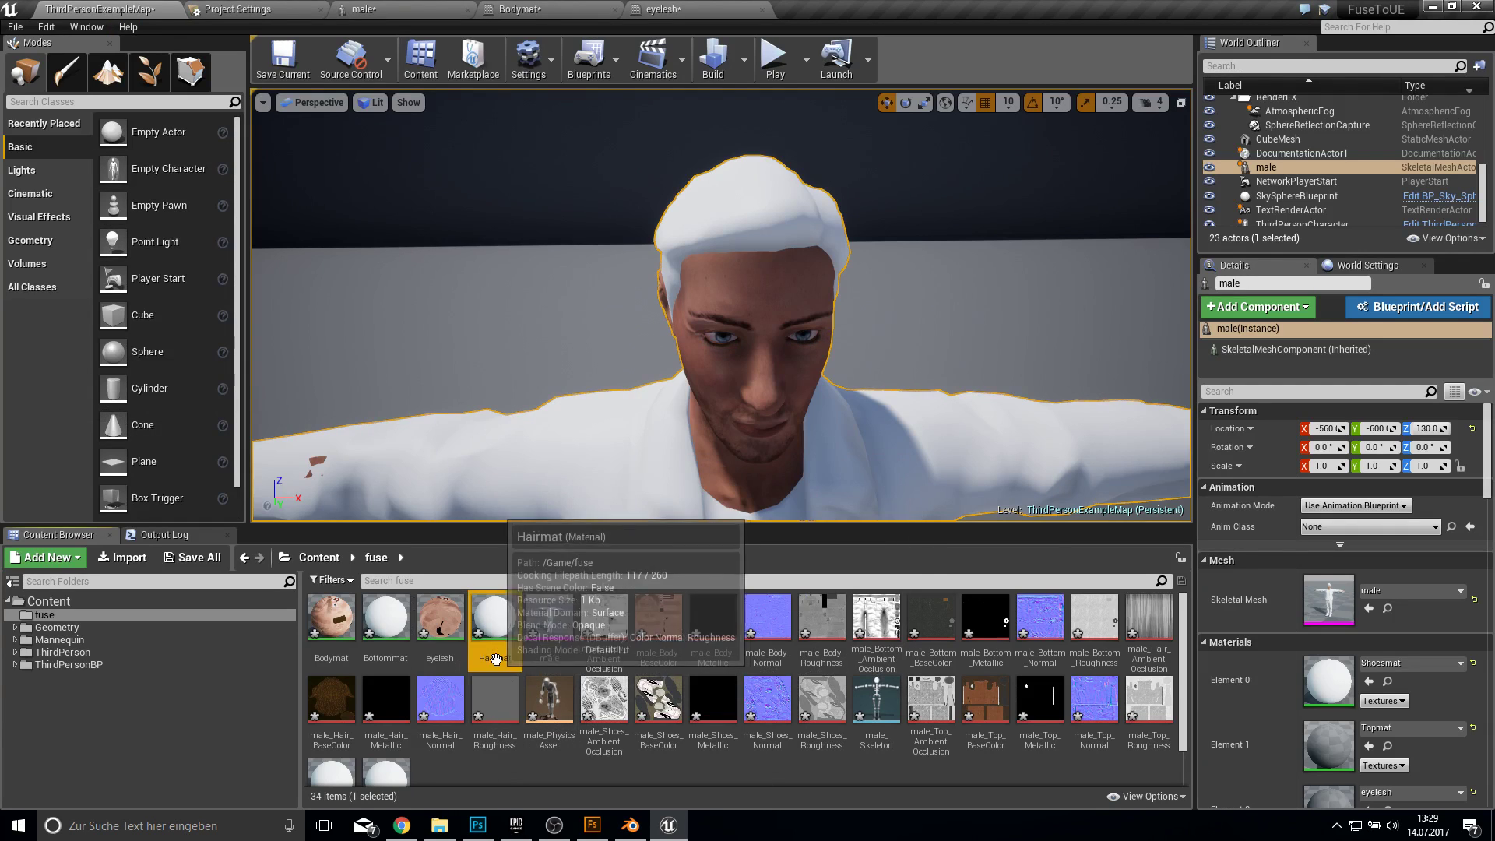
pyautogui.doubleClick(497, 651)
pyautogui.click(100, 9)
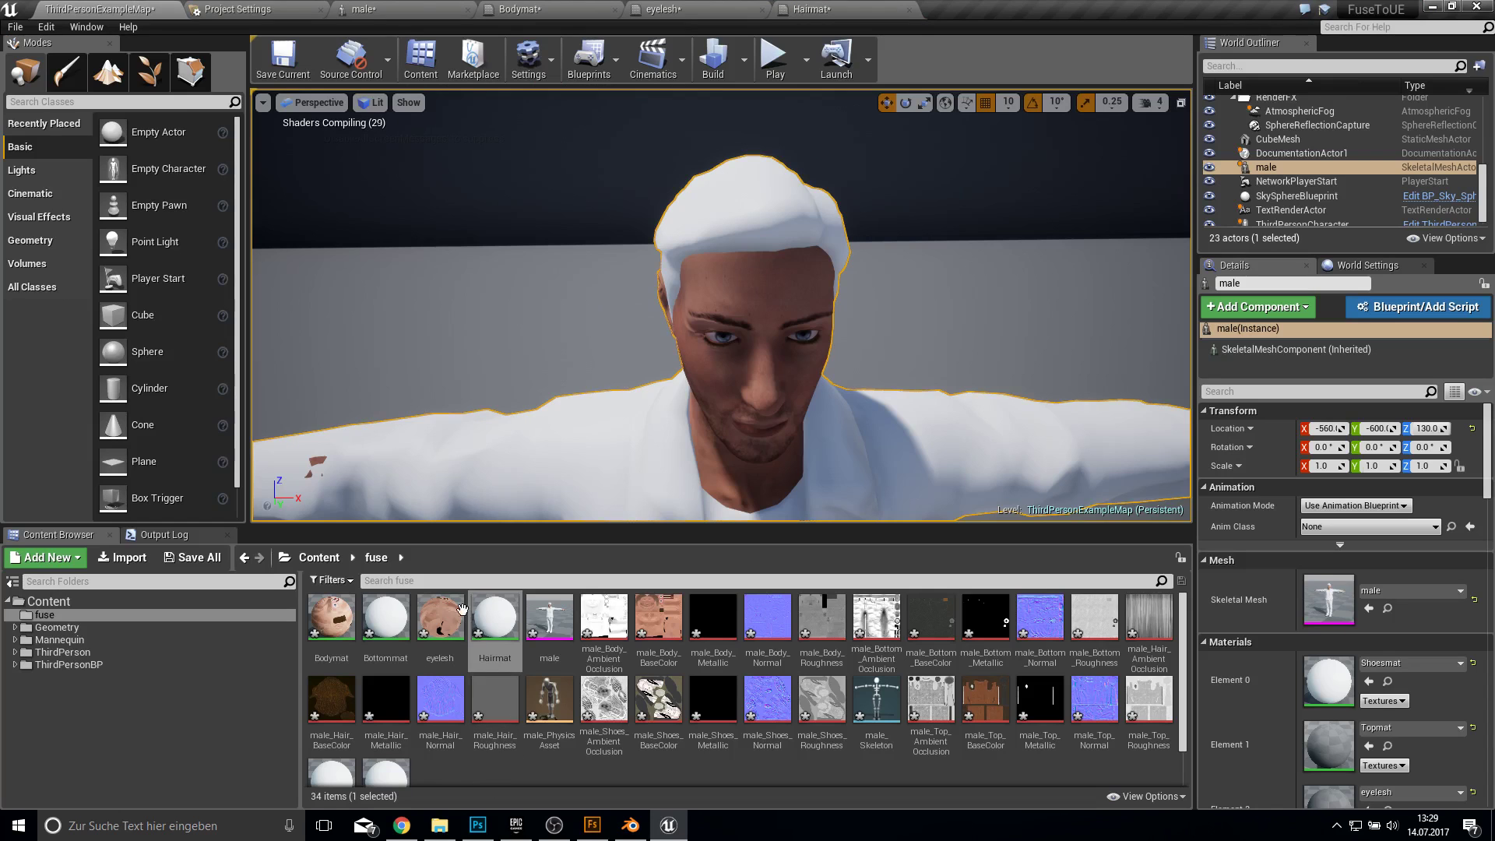
# Step: Filter the fuse folder by "hair" and select the Ambient Occlusion, BaseColor, Metallic, Normal and Roughness textures
pyautogui.click(442, 586)
pyautogui.write('hair')
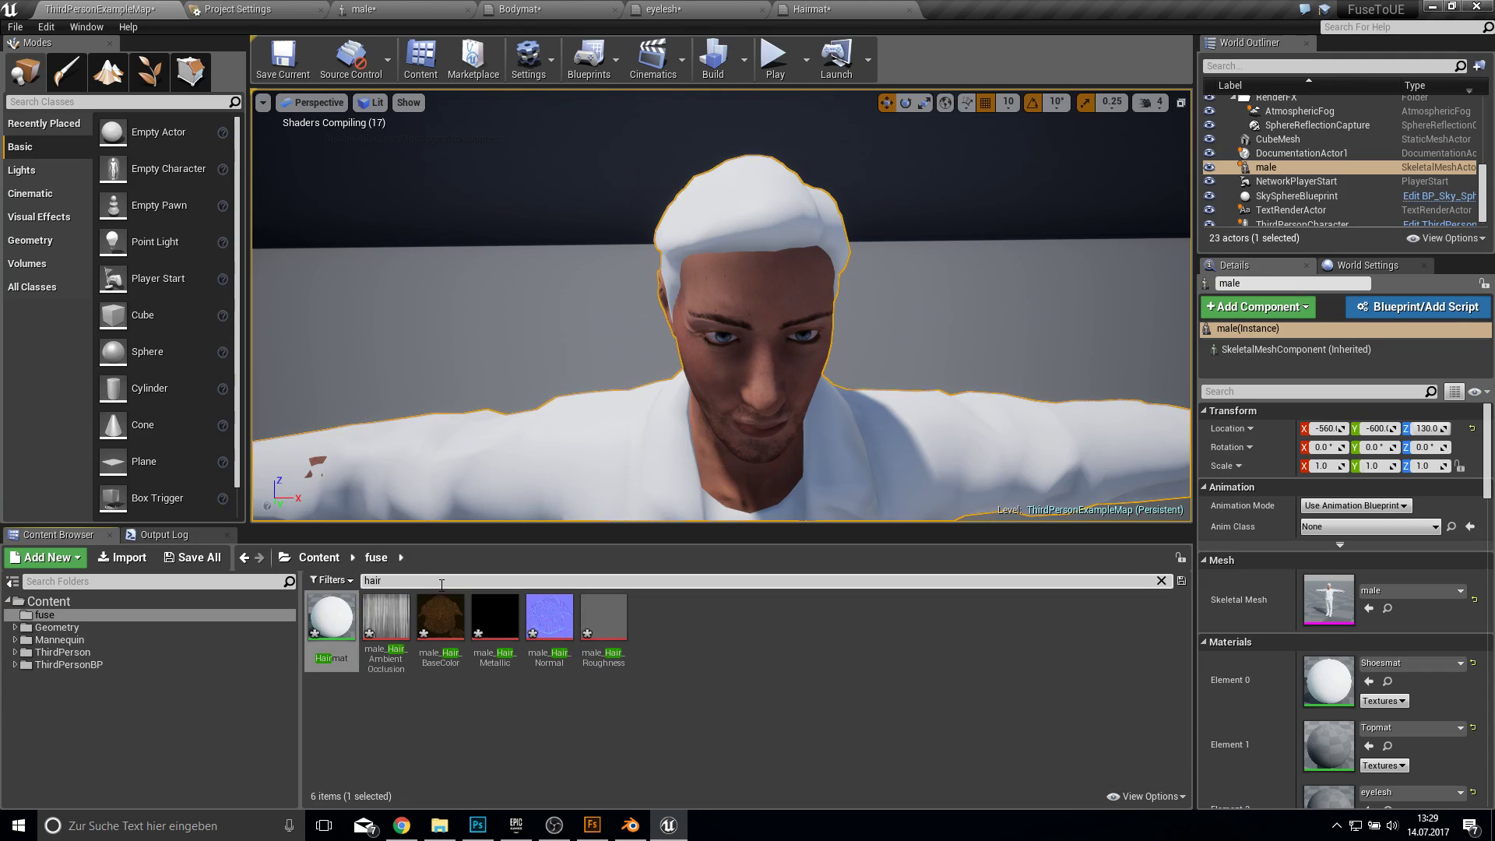
pyautogui.click(398, 621)
pyautogui.keyDown('ctrl'); pyautogui.click(446, 628); pyautogui.keyUp('ctrl')
pyautogui.keyDown('ctrl'); pyautogui.click(498, 632); pyautogui.keyUp('ctrl')
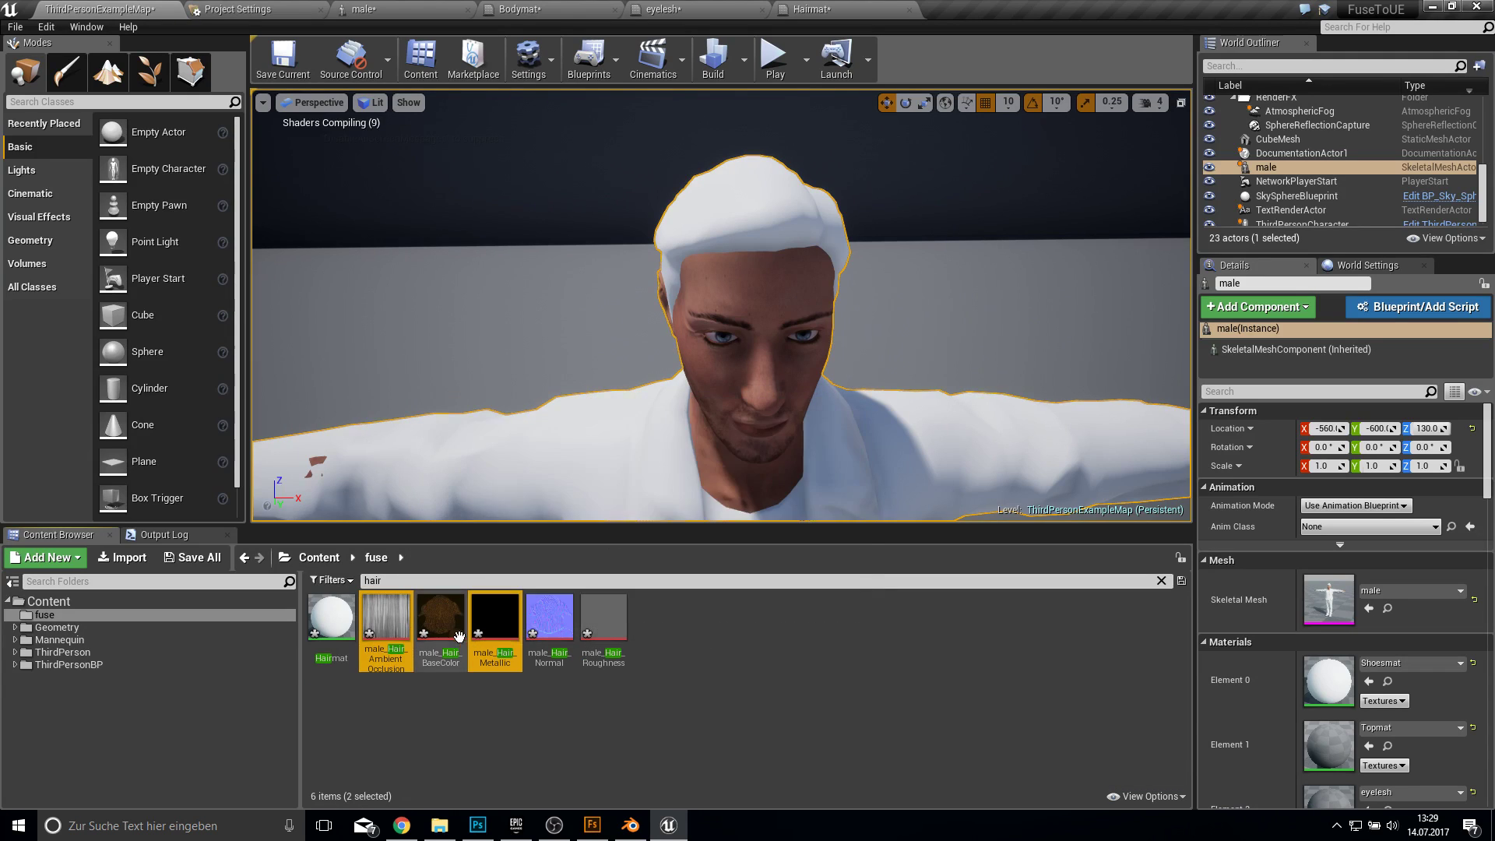
pyautogui.keyDown('shift'); pyautogui.click(603, 627); pyautogui.keyUp('shift')
# Step: Add the five selected hair textures to the Hairmat graph as Texture Samples
pyautogui.click(821, 9)
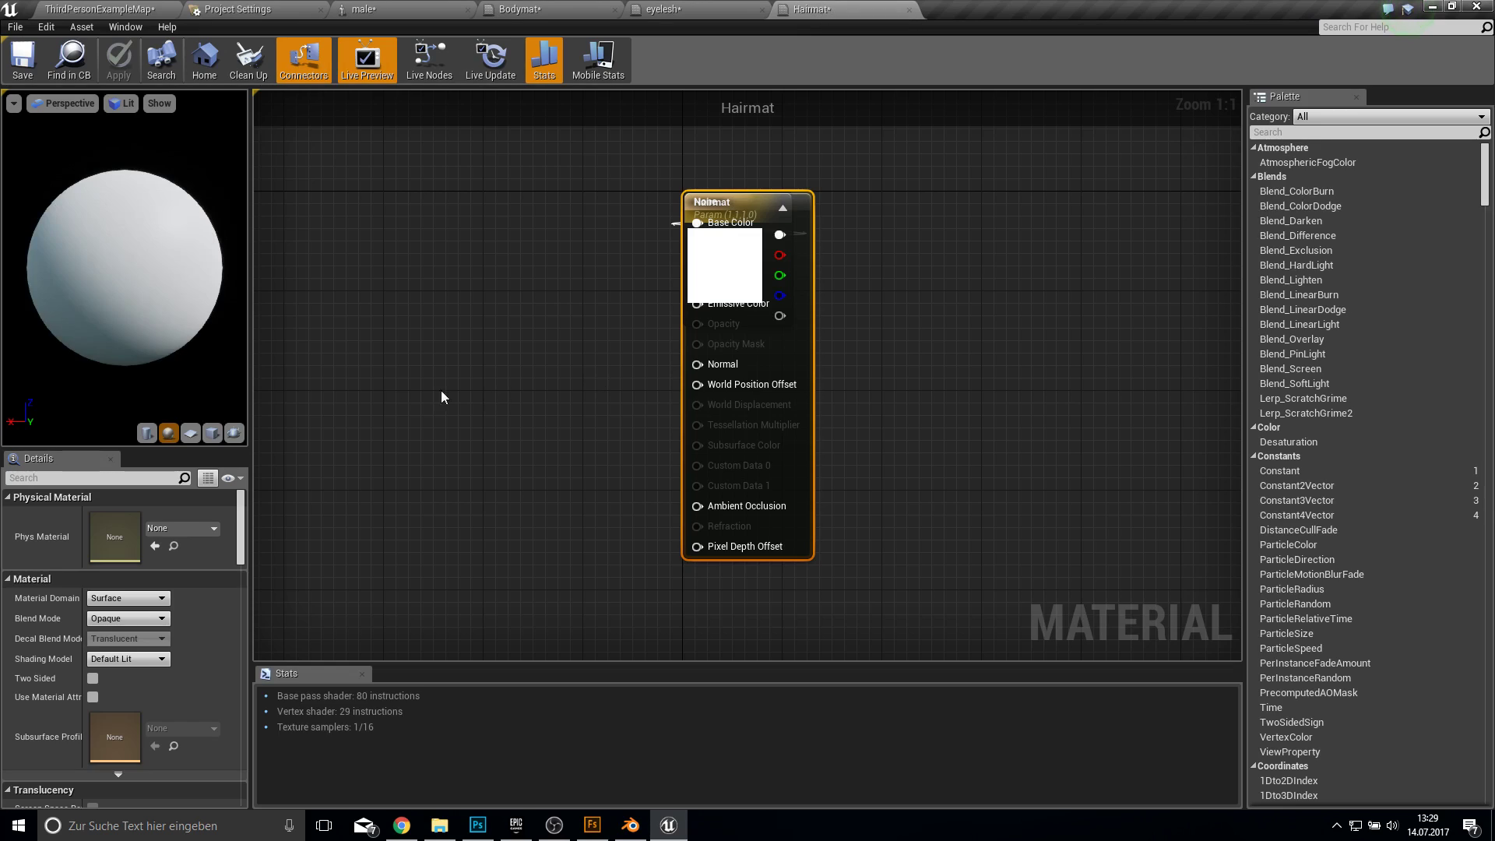
pyautogui.click(132, 9)
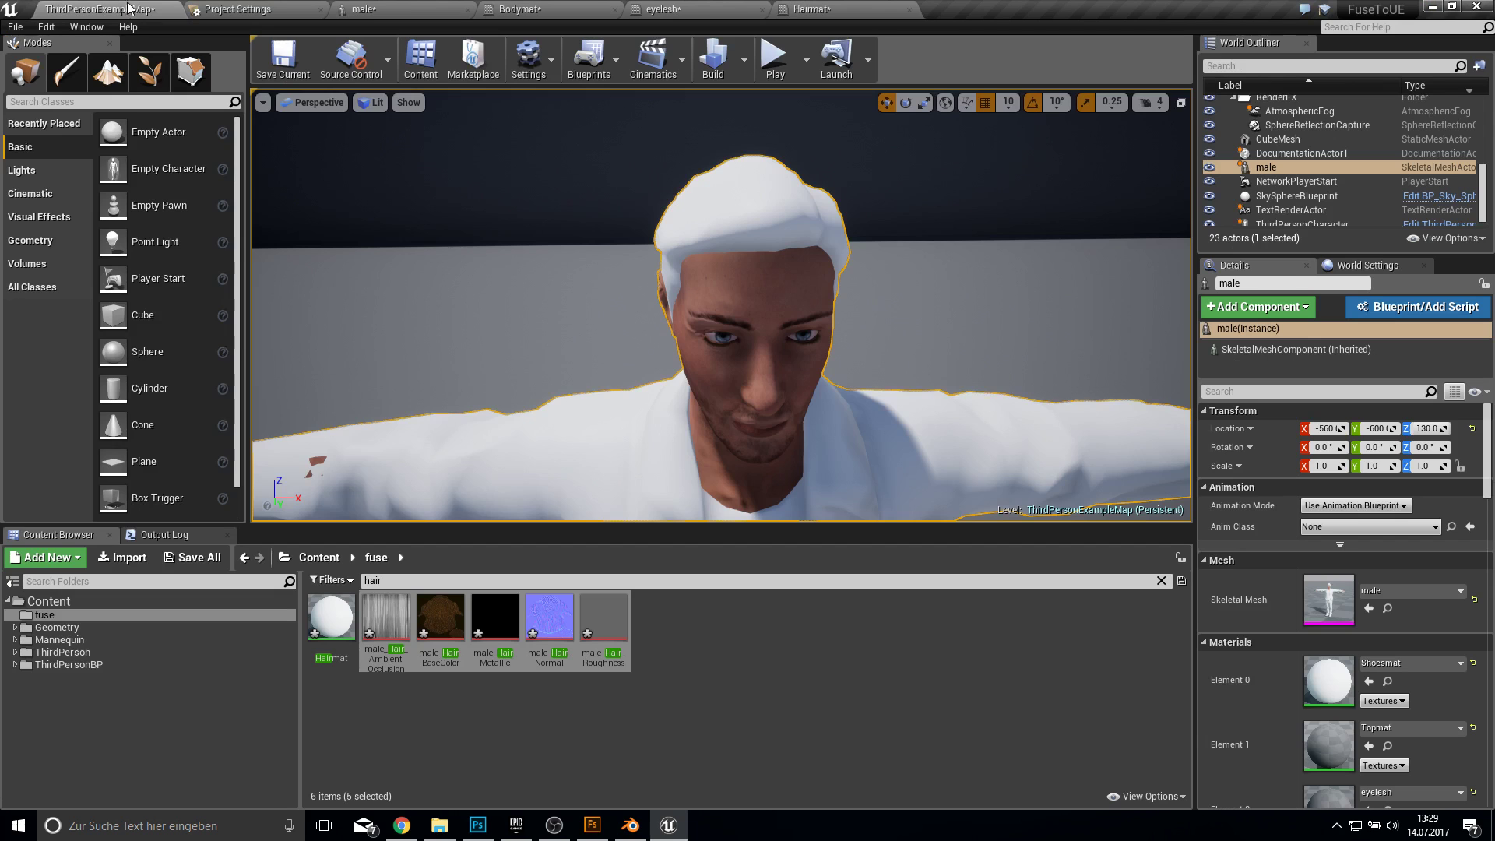
pyautogui.moveTo(413, 612); pyautogui.dragTo(462, 212)
# Step: Move the Hairmat result node away from the texture samples and delete the old colour parameter node
pyautogui.moveTo(801, 207); pyautogui.dragTo(1138, 196)
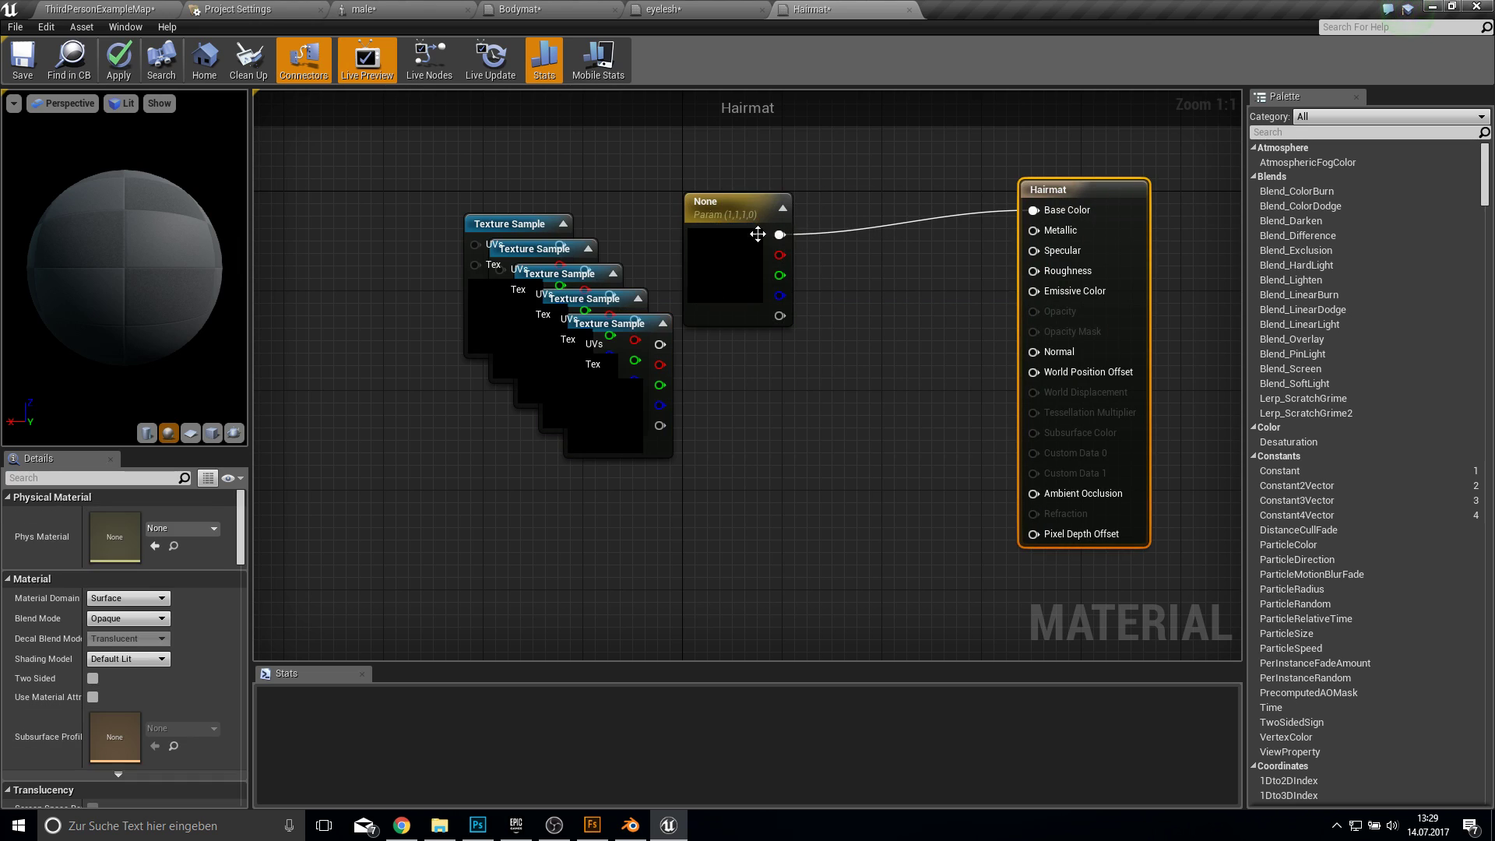
pyautogui.click(757, 232)
pyautogui.press('Delete')
# Step: Connect the hair ambient occlusion, roughness and normal samples to the matching Hairmat inputs
pyautogui.click(510, 226)
pyautogui.moveTo(511, 226); pyautogui.dragTo(1030, 492)
pyautogui.moveTo(620, 473); pyautogui.dragTo(616, 489)
pyautogui.moveTo(667, 411); pyautogui.dragTo(1034, 271)
pyautogui.moveTo(634, 320); pyautogui.dragTo(1034, 351)
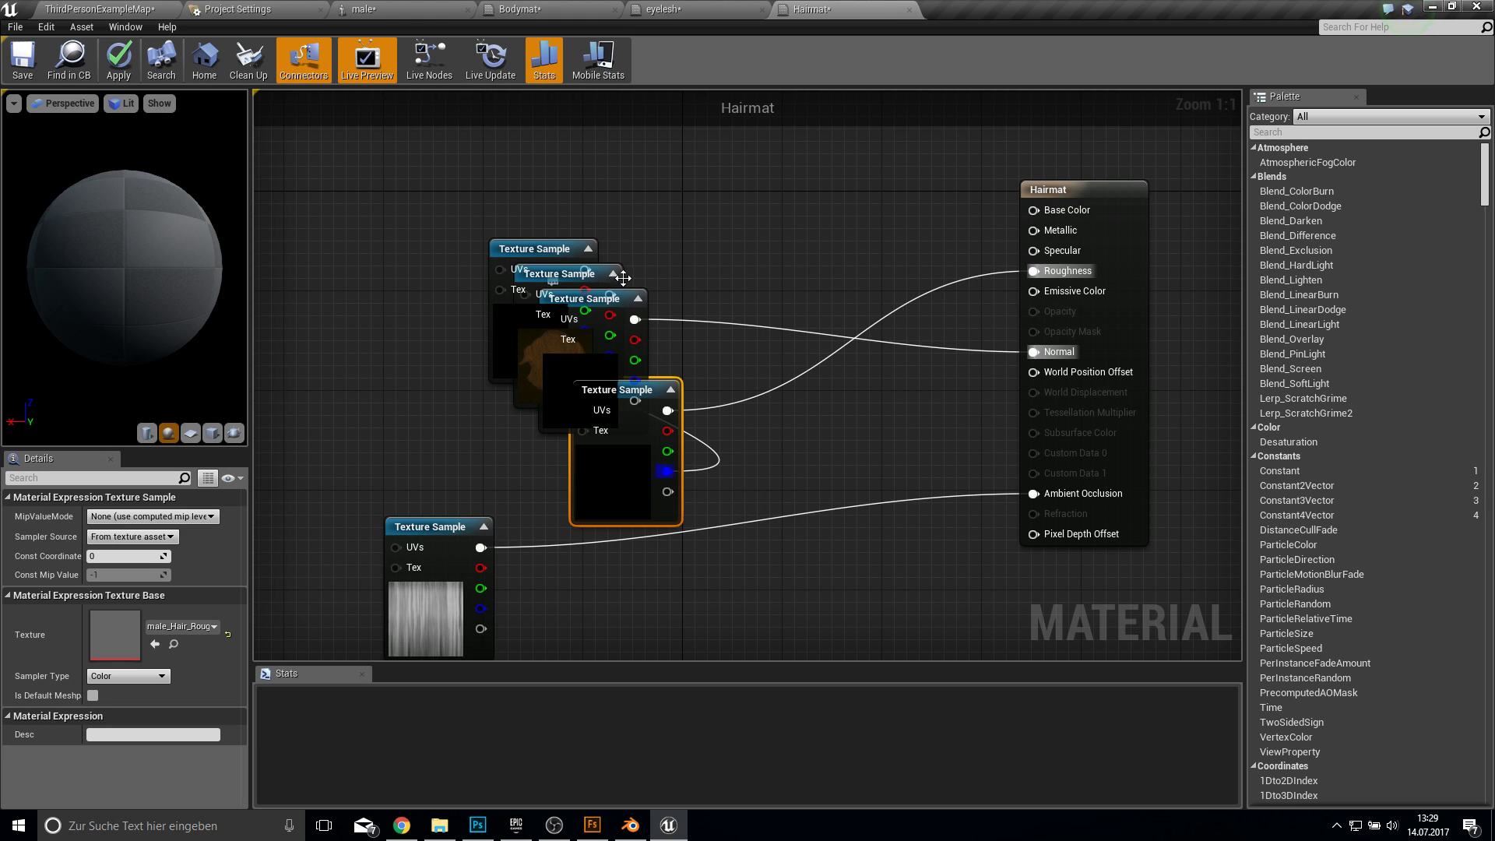
# Step: Connect the hair base colour sample to Base Color and the hair metallic sample to Metallic
pyautogui.moveTo(617, 286); pyautogui.dragTo(712, 253)
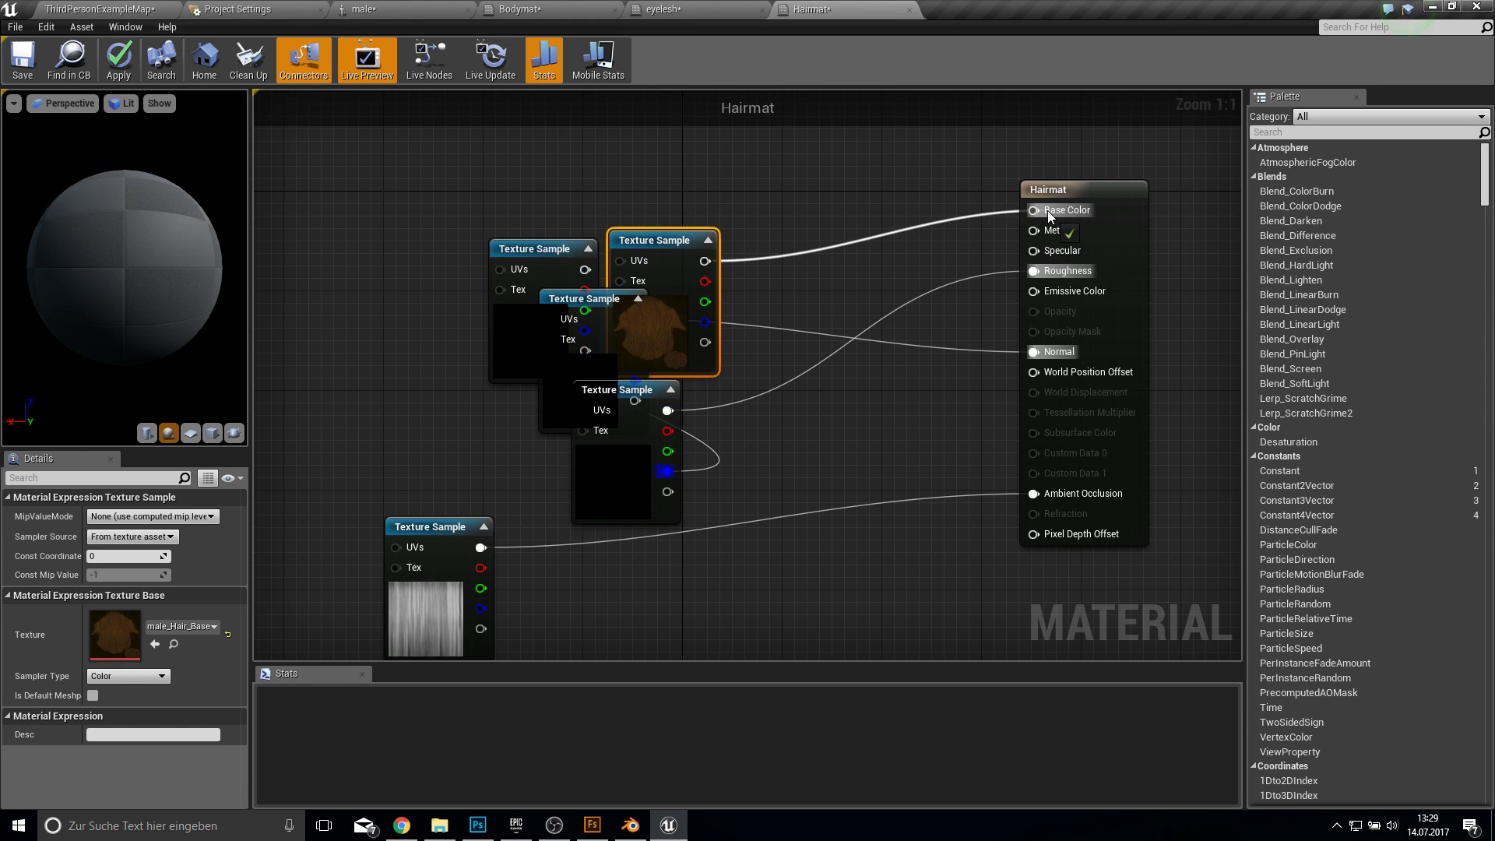
pyautogui.moveTo(1048, 212); pyautogui.dragTo(1048, 212)
pyautogui.moveTo(565, 273); pyautogui.dragTo(1034, 231)
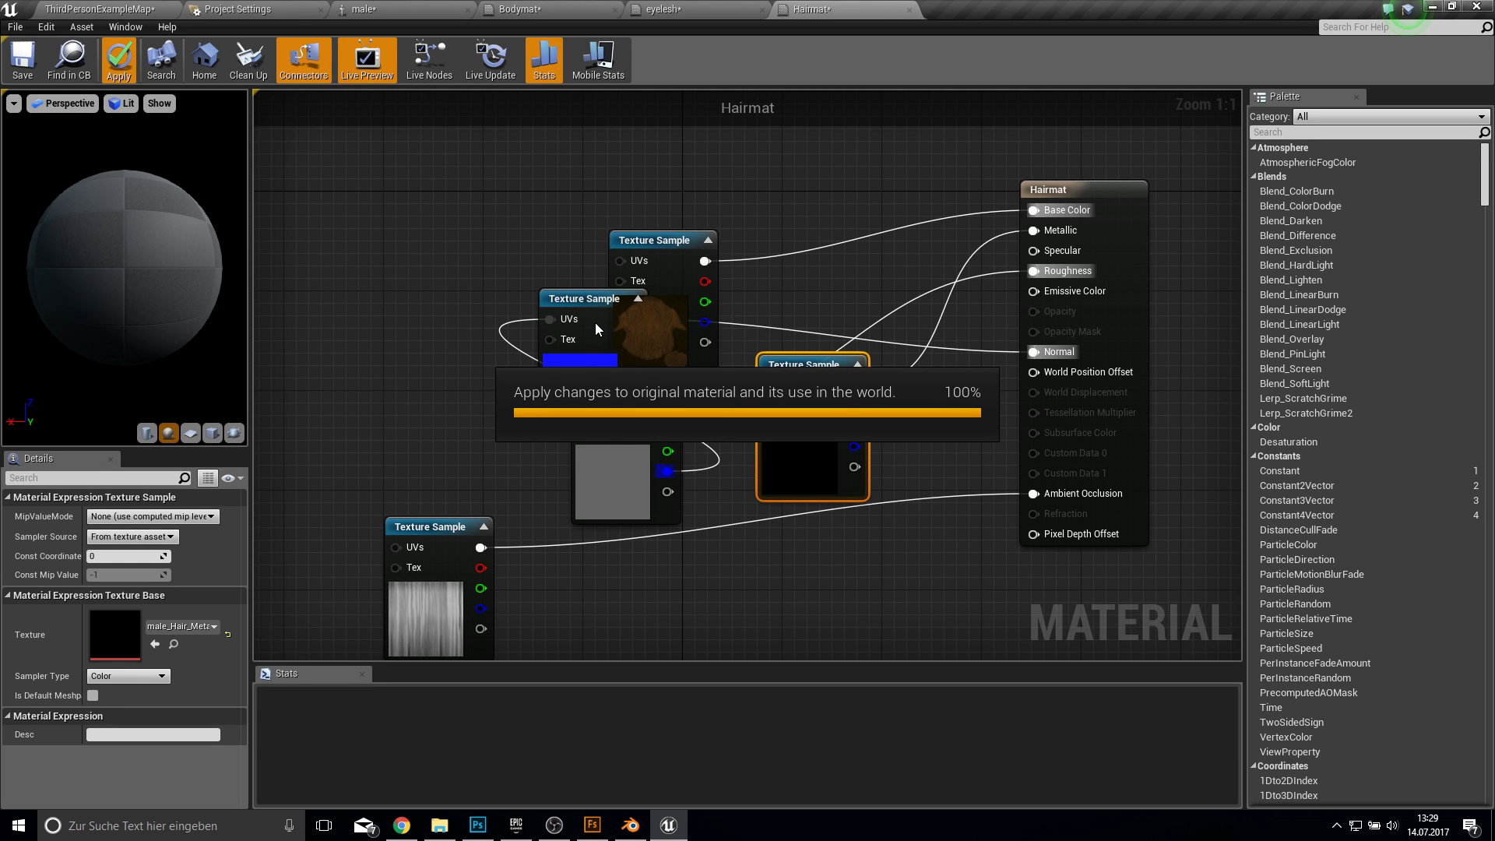
# Step: Move the roughness sample clear, remove the stray link to the normal sample's UVs and apply the Hairmat changes
pyautogui.moveTo(631, 394); pyautogui.dragTo(668, 506)
pyautogui.keyDown('alt'); pyautogui.click(547, 315); pyautogui.keyUp('alt')
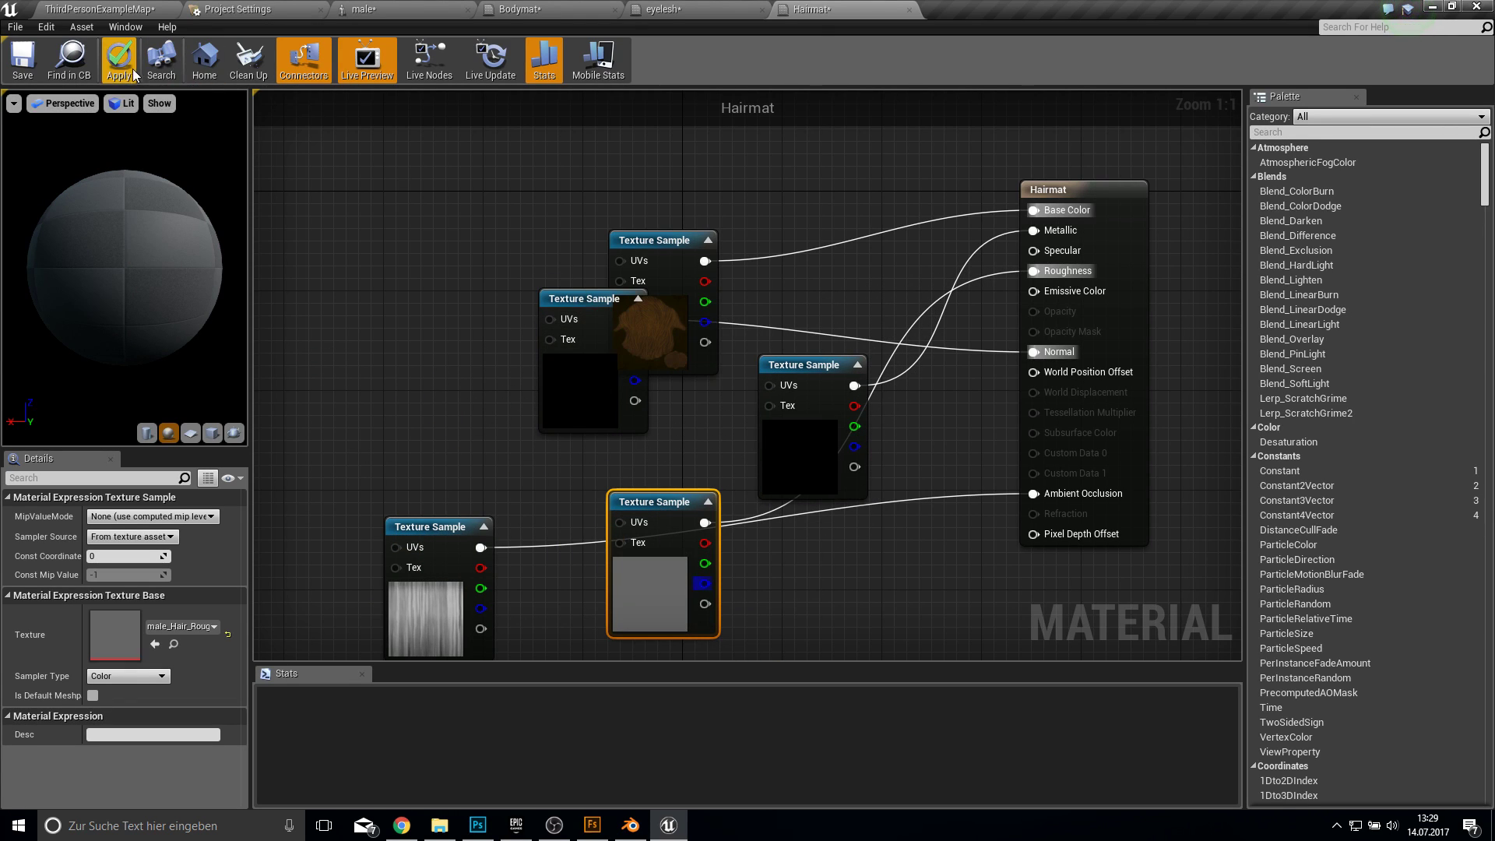
pyautogui.press('Return')
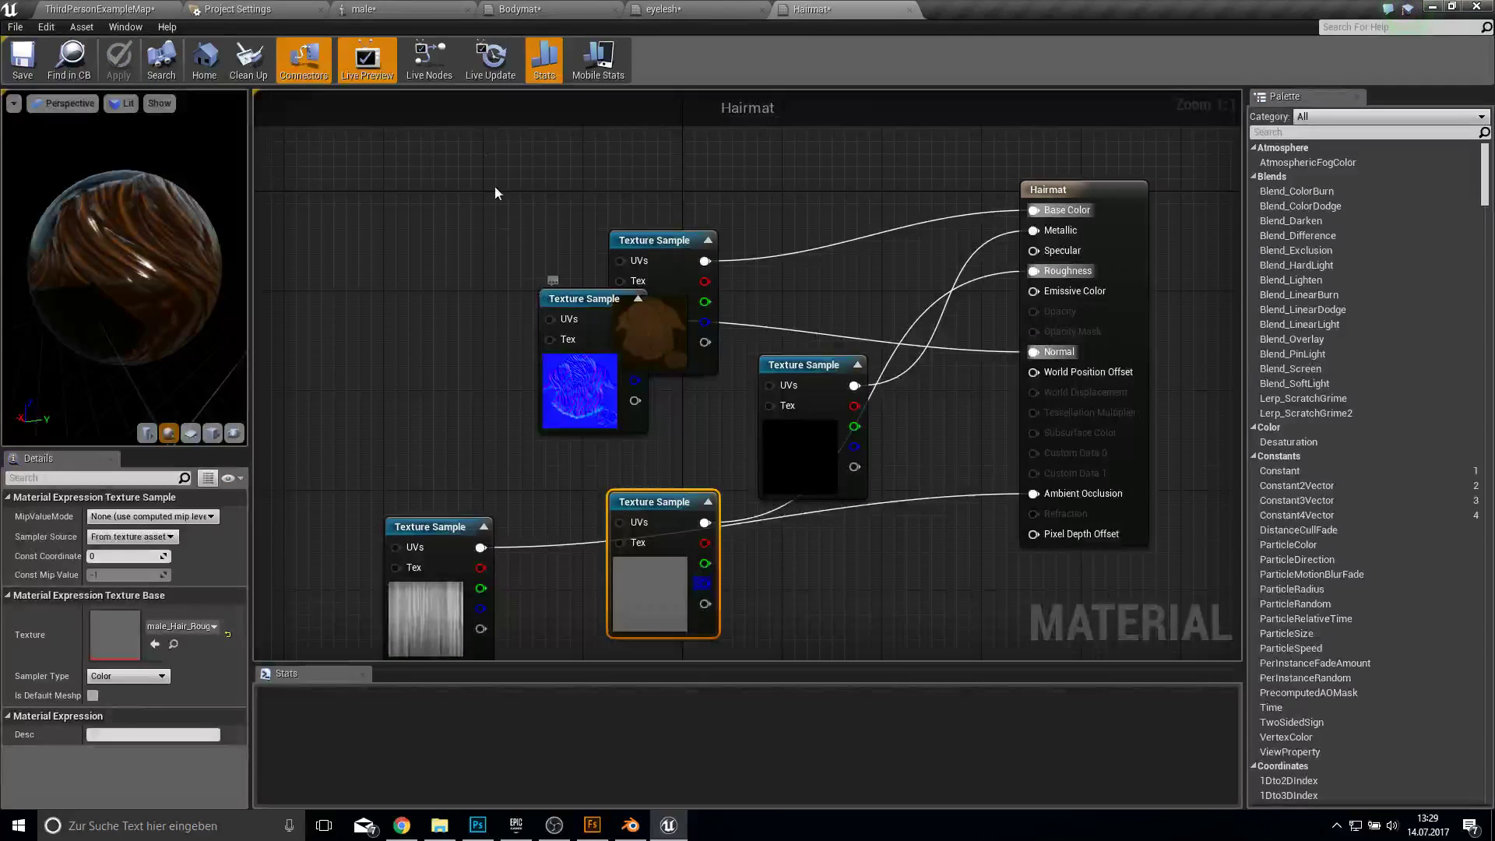
# Step: Examine the textured hair on the character in the male mesh preview and clear the content search
pyautogui.click(366, 9)
pyautogui.press('w')
pyautogui.moveTo(747, 436); pyautogui.dragTo(640, 314, button='right')
pyautogui.press('s')
pyautogui.press('a')
pyautogui.press('d')
pyautogui.press('s')
pyautogui.press('w')
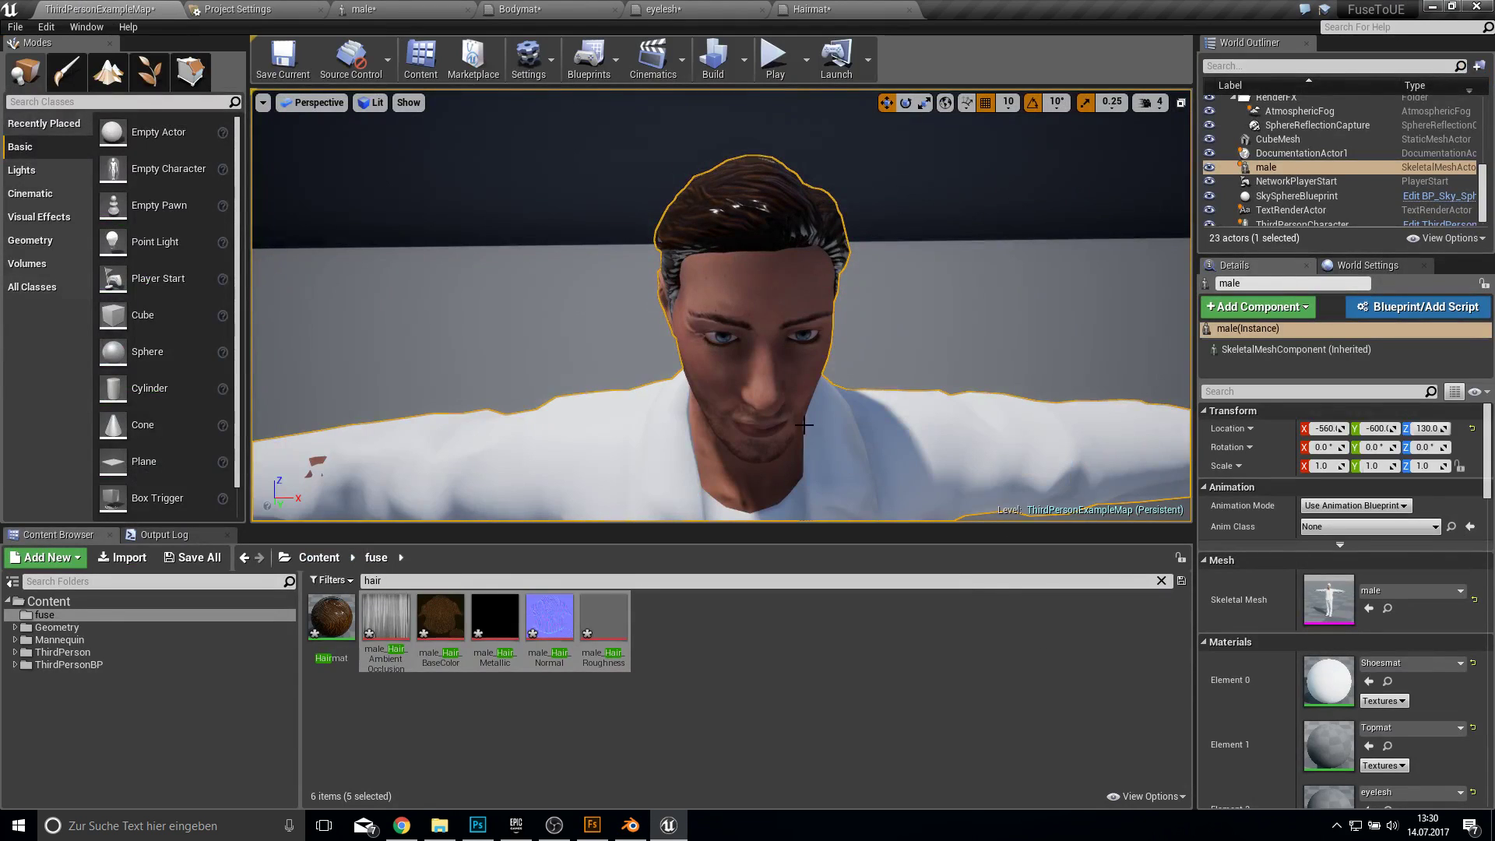
pyautogui.press('s')
pyautogui.moveTo(805, 425); pyautogui.dragTo(864, 477, button='right')
pyautogui.press('w')
pyautogui.click(1161, 580)
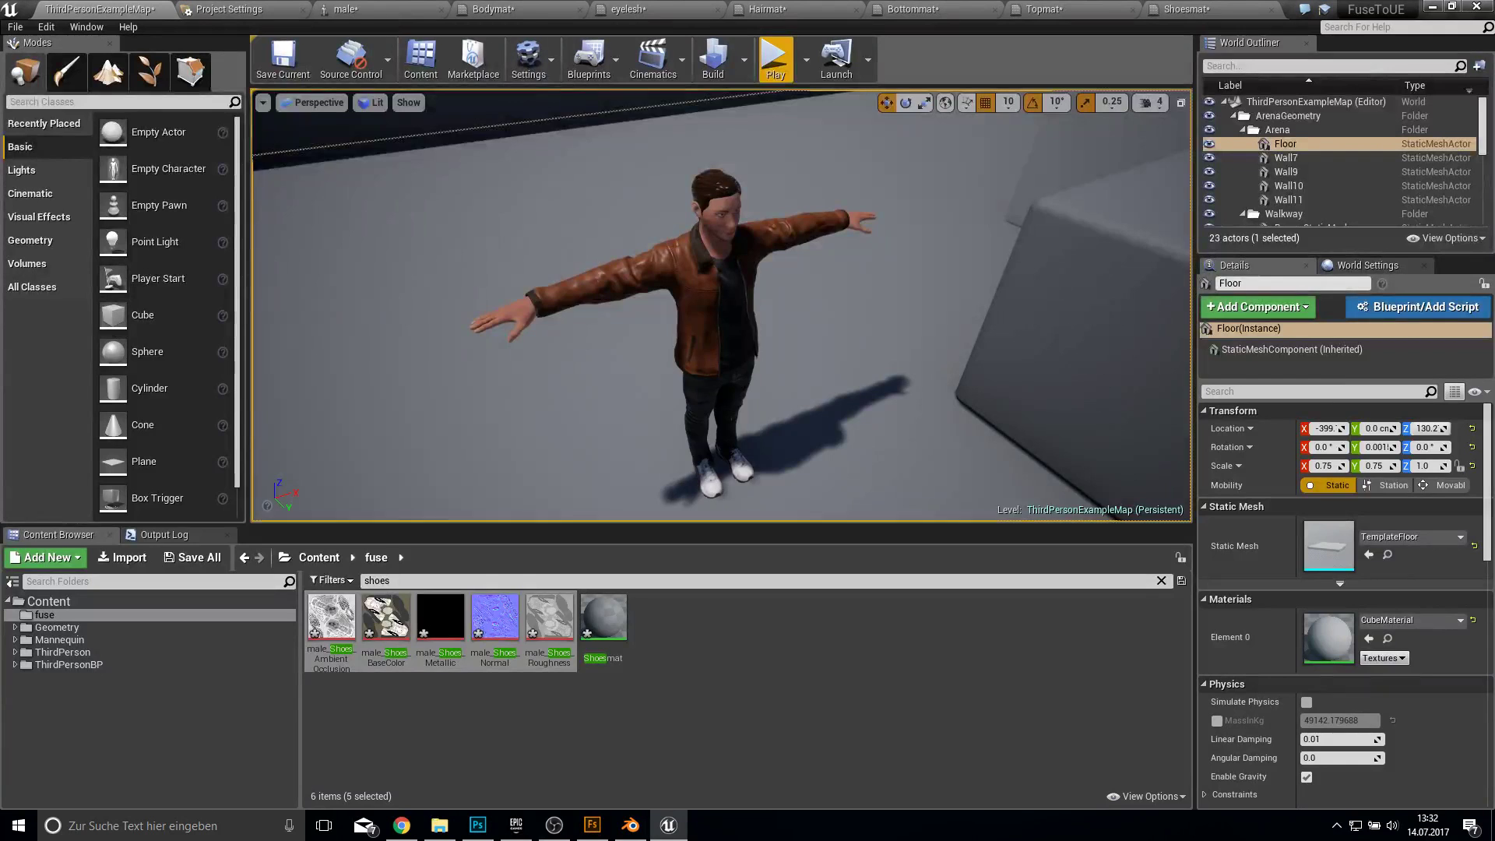
# Step: Examine the fully textured character in the level from several distances, including the trousers and shoes
pyautogui.press('w')
pyautogui.moveTo(721, 312); pyautogui.dragTo(833, 409, button='right')
pyautogui.press('s')
pyautogui.press('a')
pyautogui.press('d')
pyautogui.press('w')
pyautogui.press('s')
pyautogui.press('w')
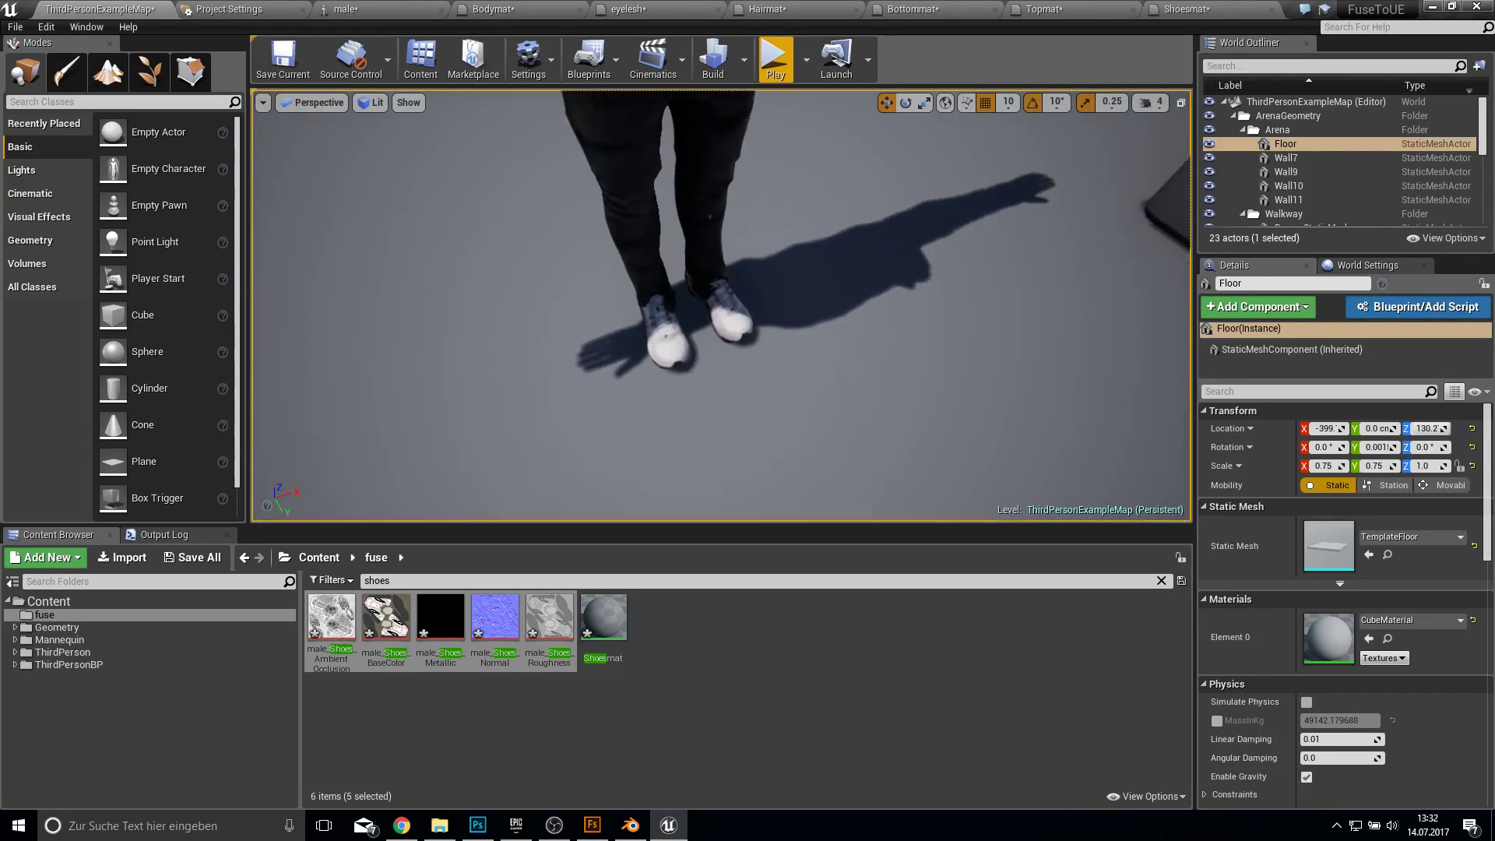
pyautogui.moveTo(670, 378); pyautogui.dragTo(685, 344, button='right')
pyautogui.press('w')
pyautogui.press('s')
pyautogui.press('s')
pyautogui.press('w')
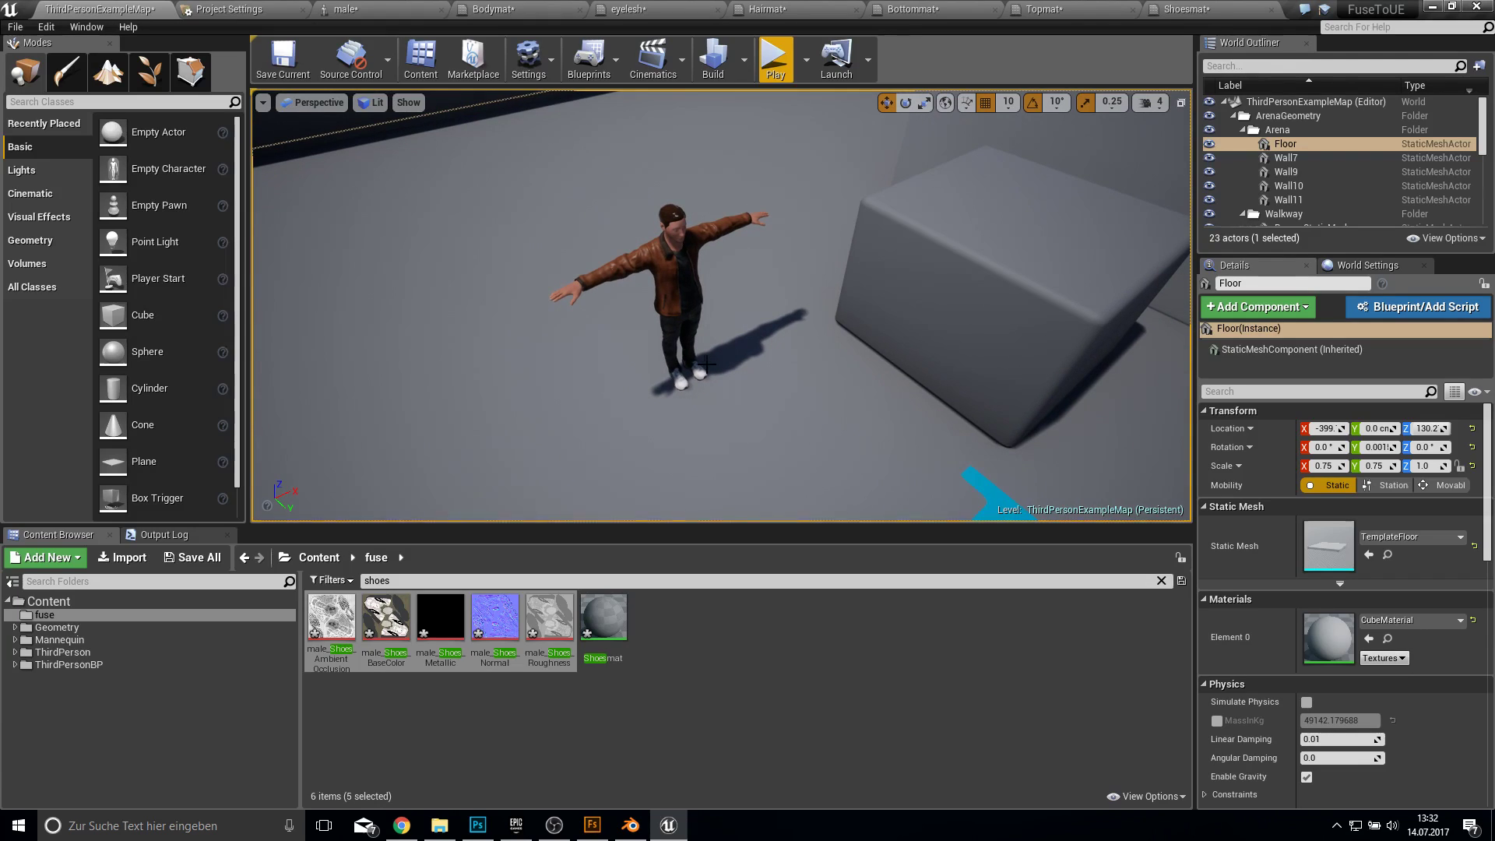